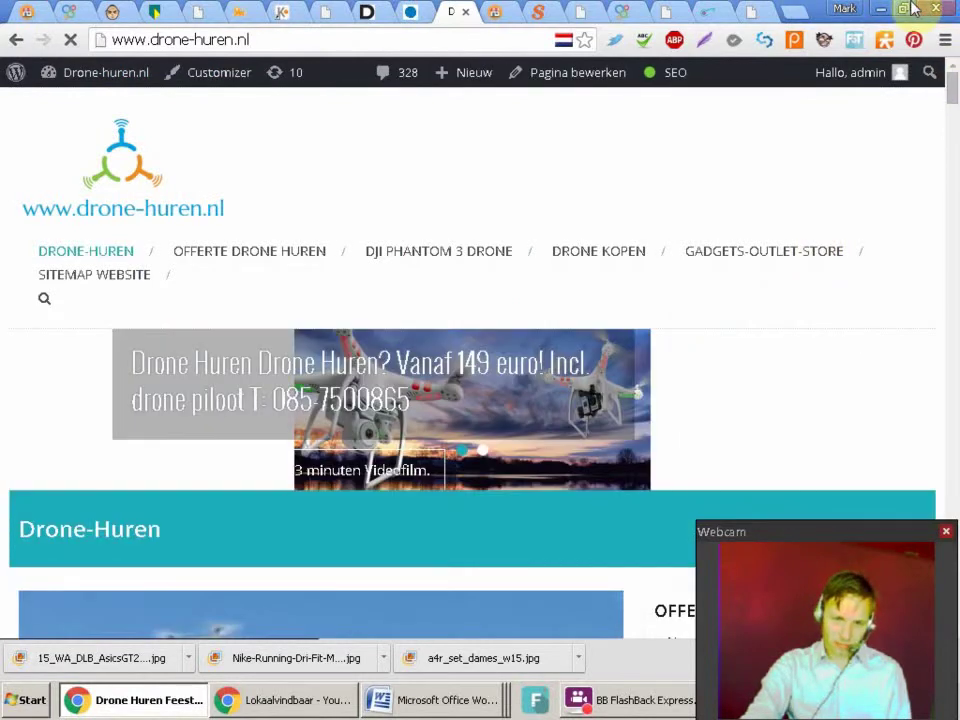
Look over the drone-huren.nl home page and highlight the phone number in its introduction text
drag(954, 86, 926, 111)
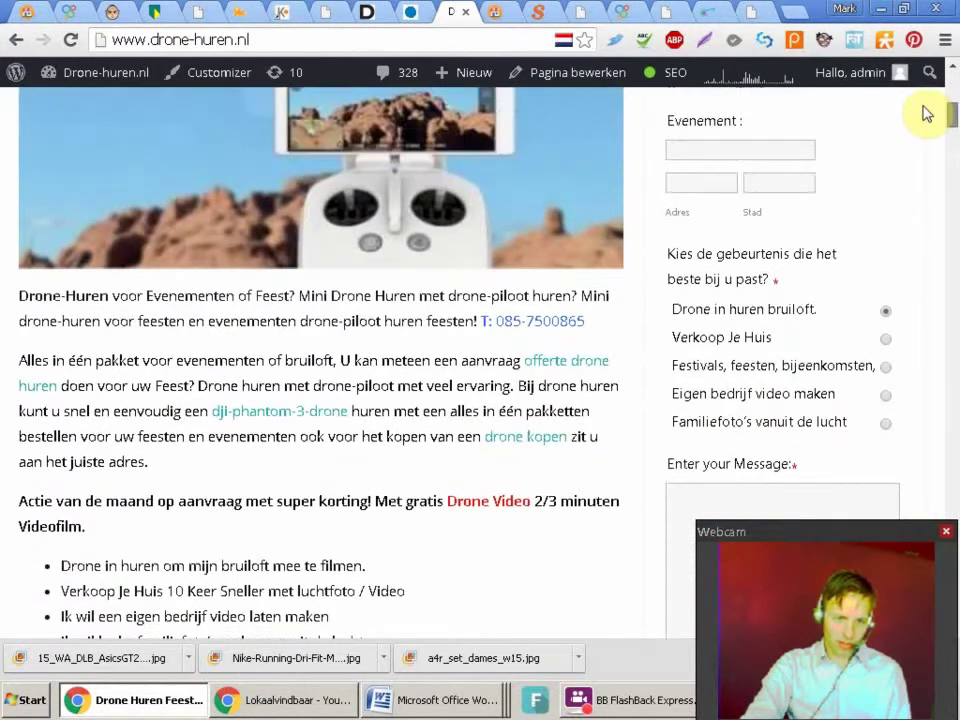
scroll(709, 255, up, 1)
scroll(494, 363, up, 1)
scroll(497, 395, up, 1)
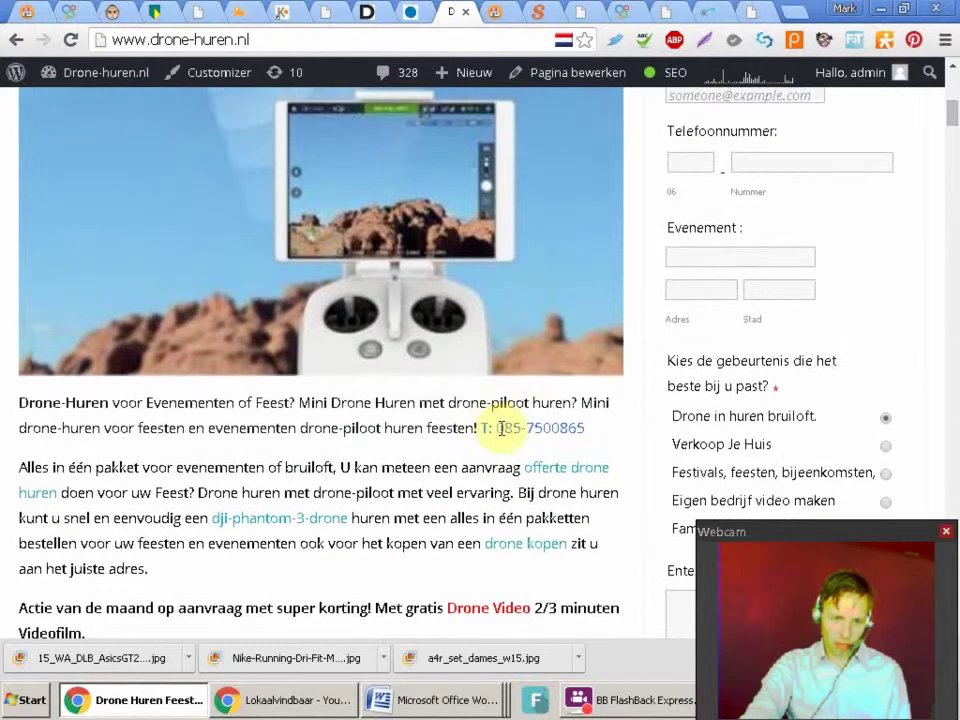
drag(528, 428, 600, 437)
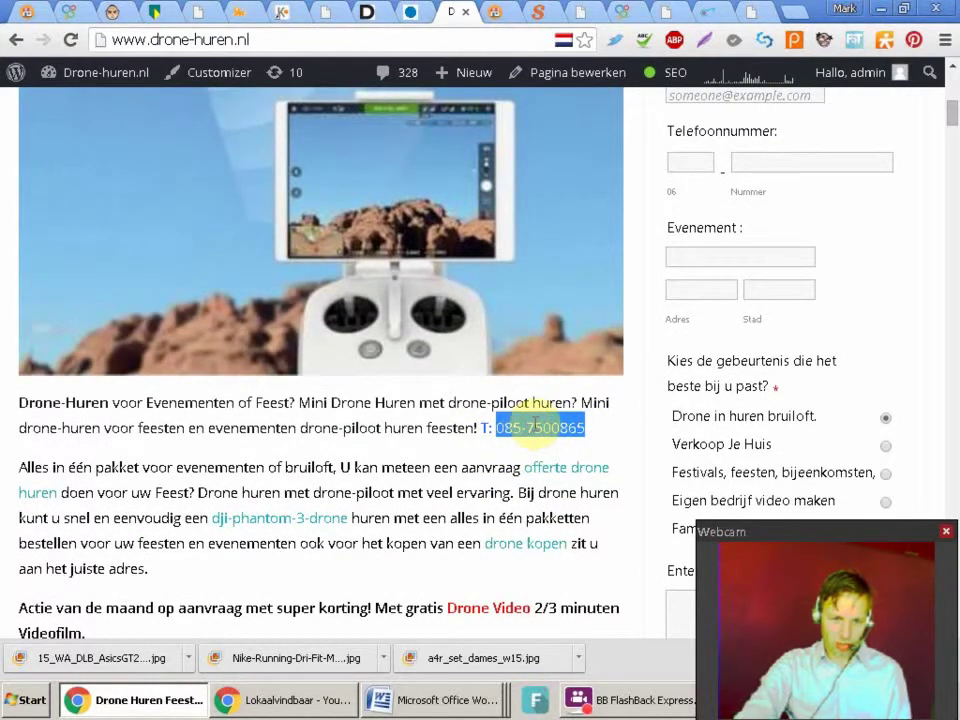
scroll(535, 423, down, 2)
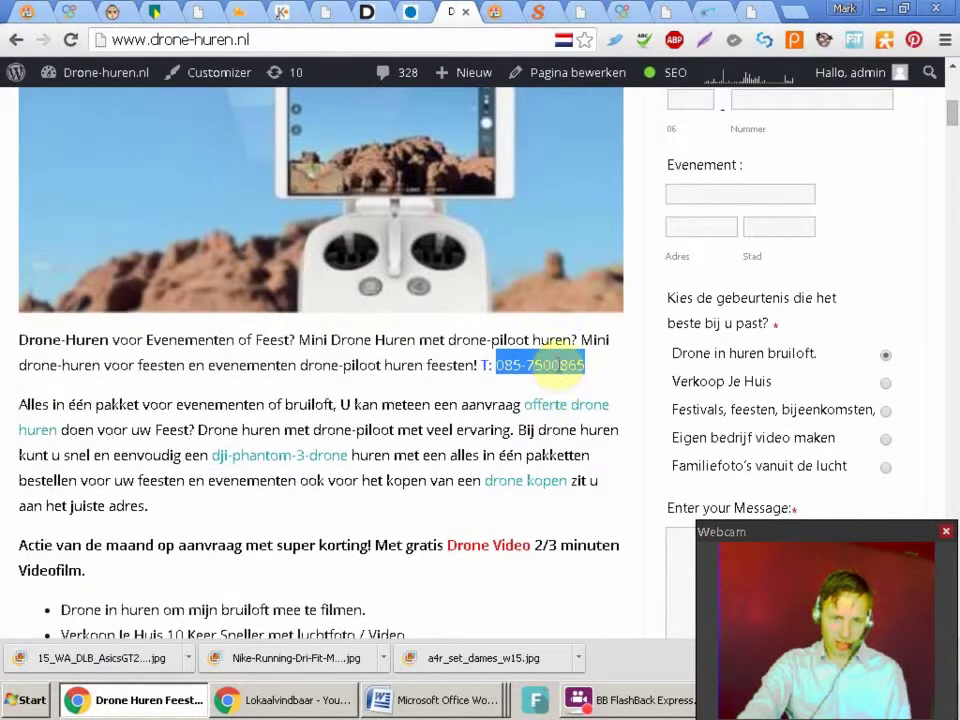
drag(952, 120, 934, 77)
scroll(761, 107, down, 1)
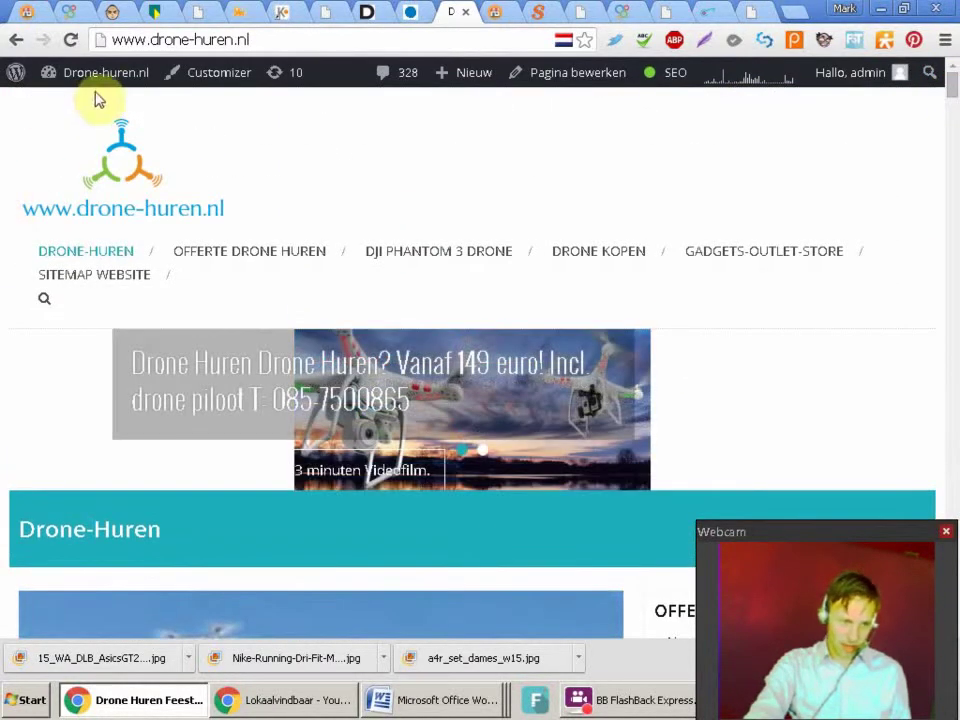
Open the WordPress dashboard of drone-huren.nl and look over its overview
mouse_move(101, 78)
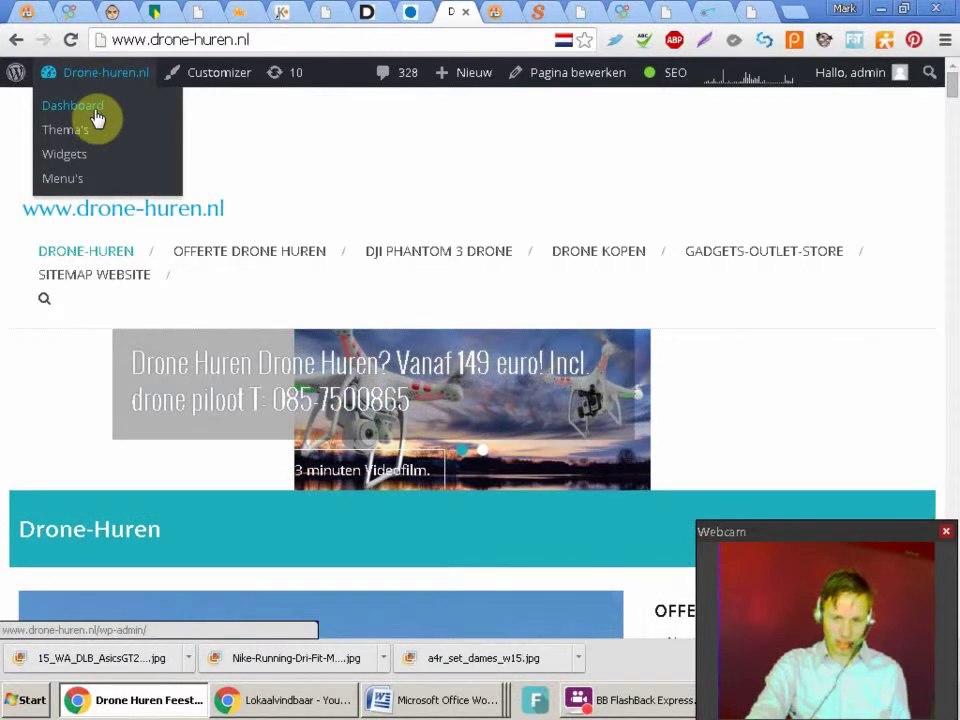
click(96, 117)
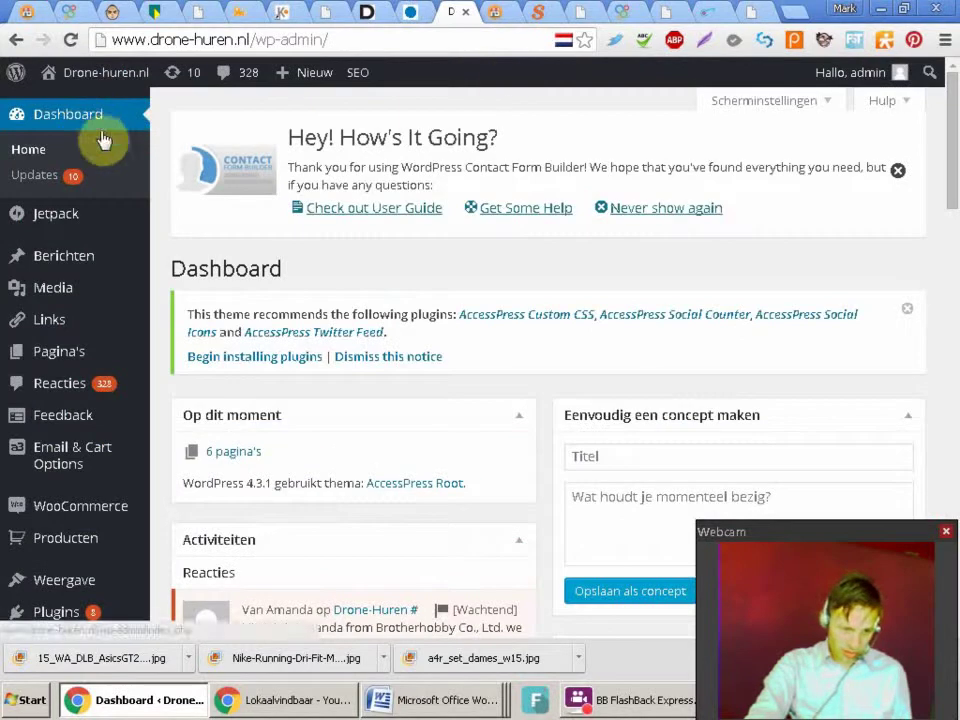
scroll(952, 155, down, 1)
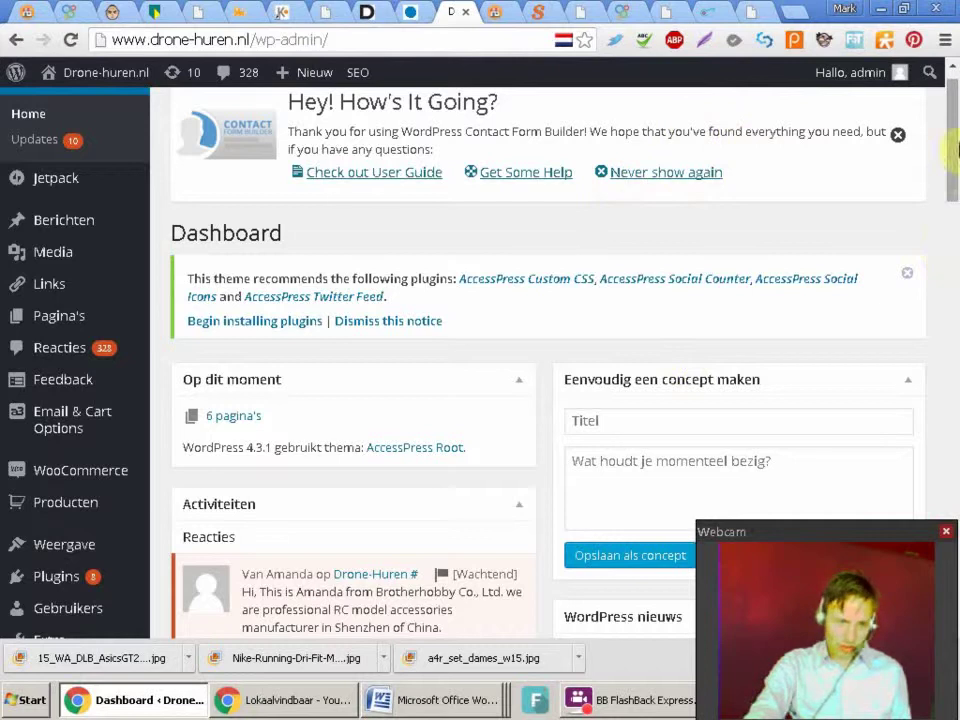
scroll(955, 150, down, 1)
scroll(955, 152, down, 1)
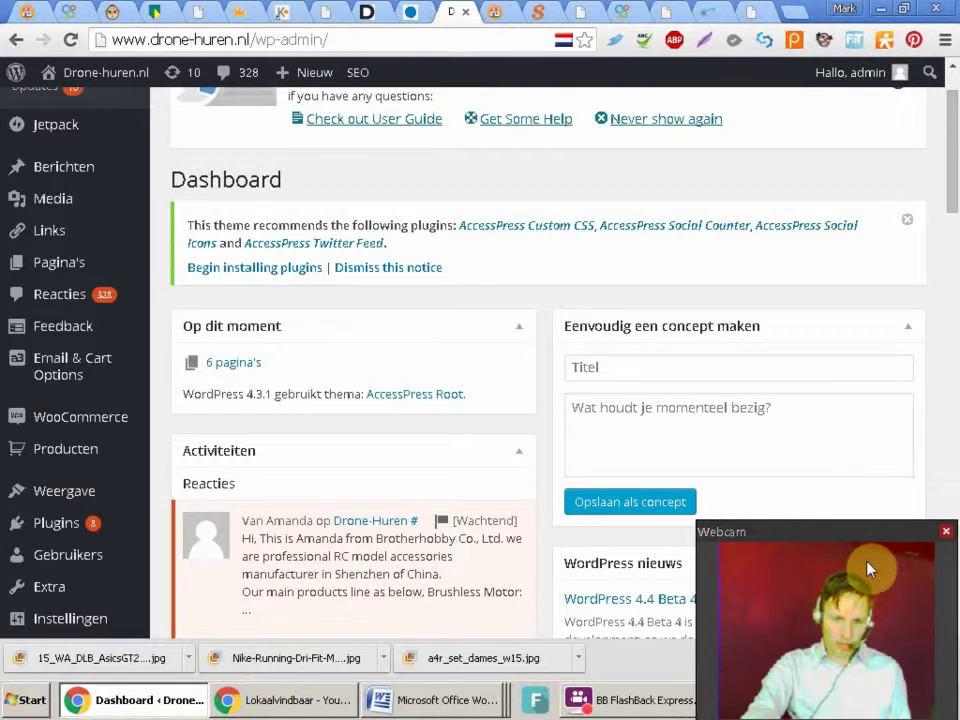
mouse_move(876, 536)
mouse_down()
mouse_move(879, 527)
mouse_move(874, 540)
mouse_up()
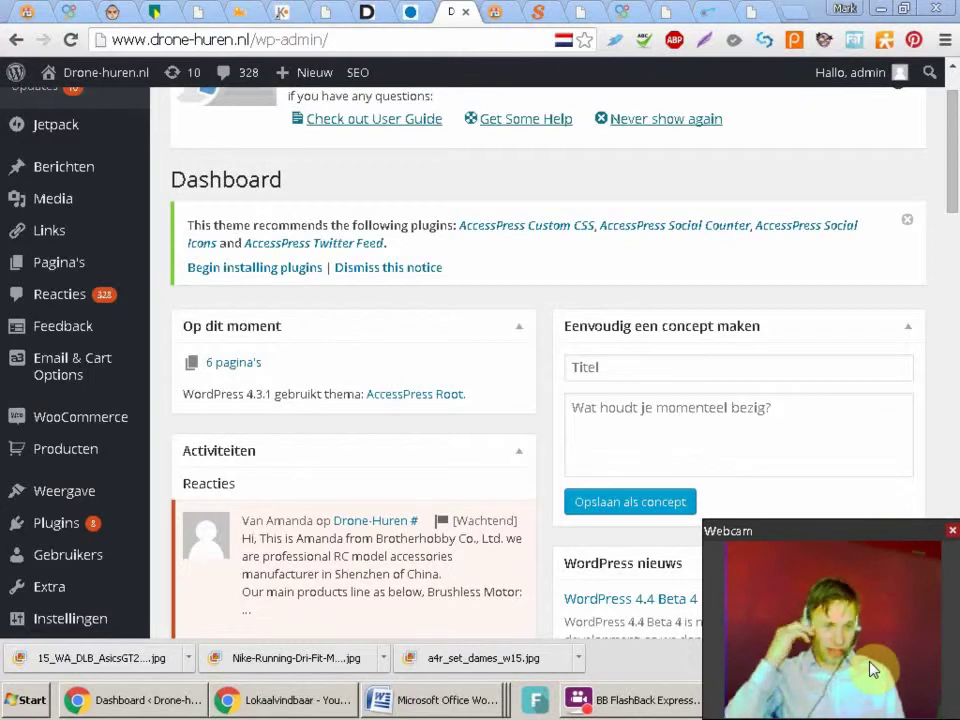
Open the page for adding new plugins and search for WPeMatico by pasting the copied name
mouse_move(79, 527)
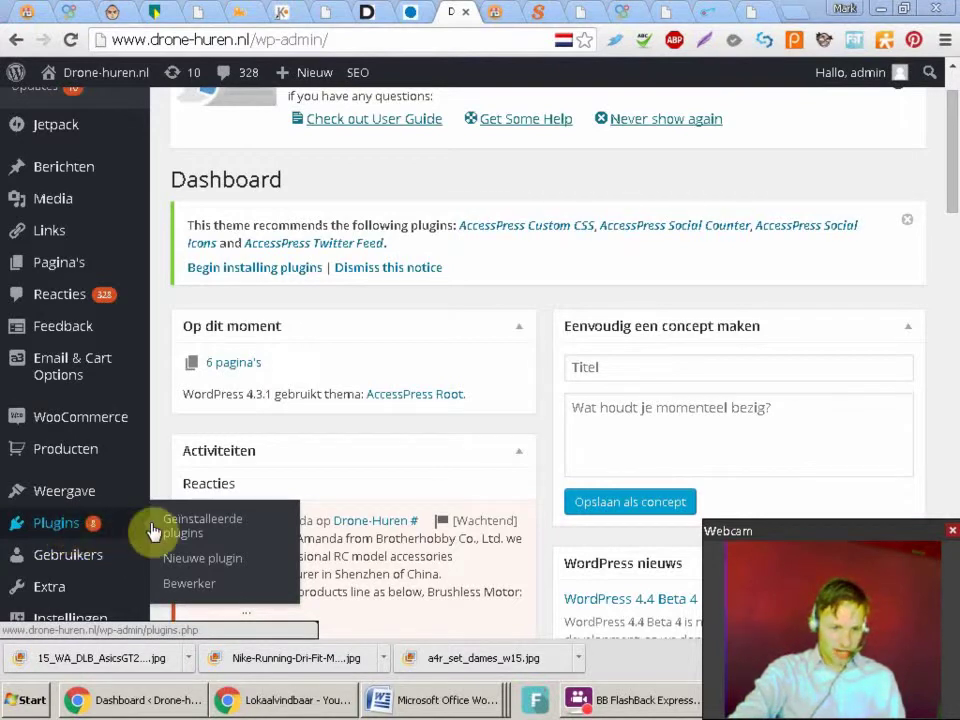
click(200, 562)
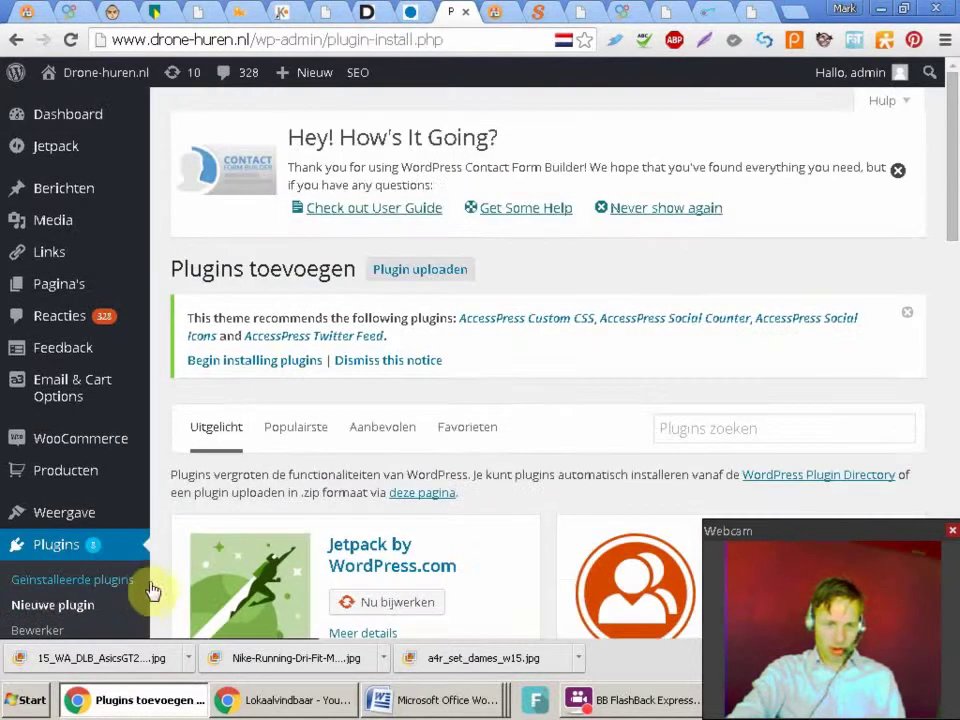
scroll(949, 289, down, 3)
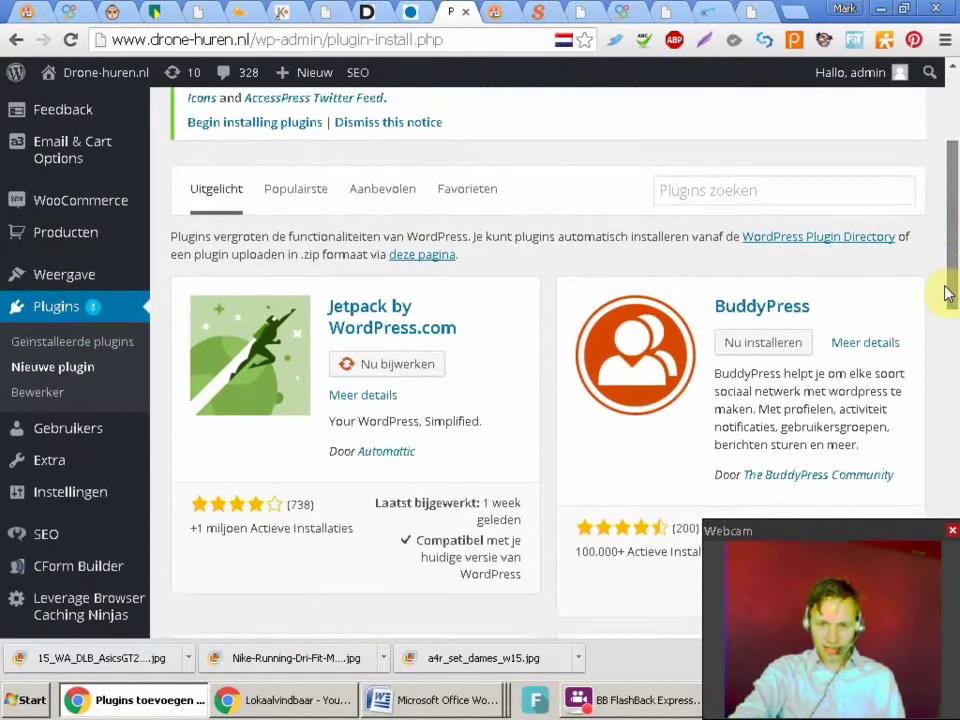
scroll(703, 285, up, 1)
right_click(695, 263)
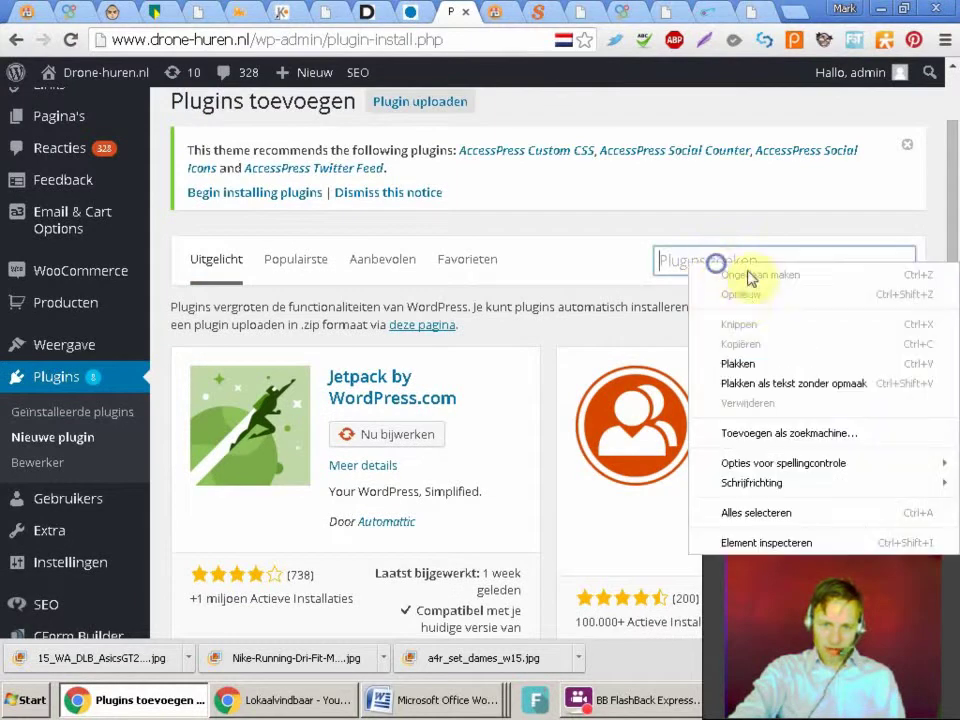
click(737, 362)
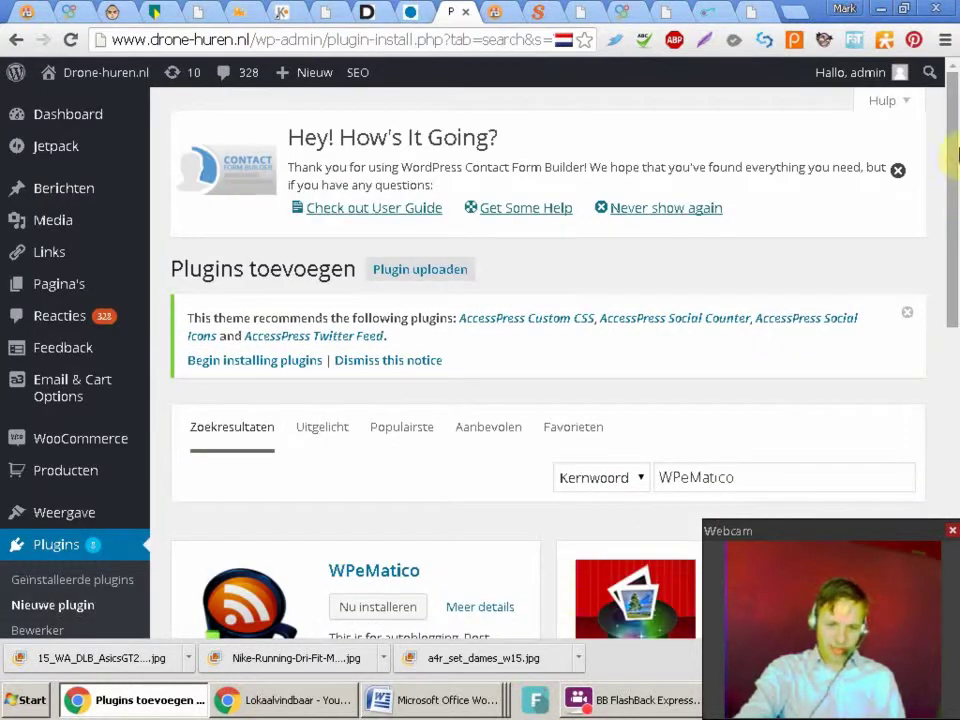
Install the WPeMatico plugin from the search results and activate it
drag(955, 127, 952, 263)
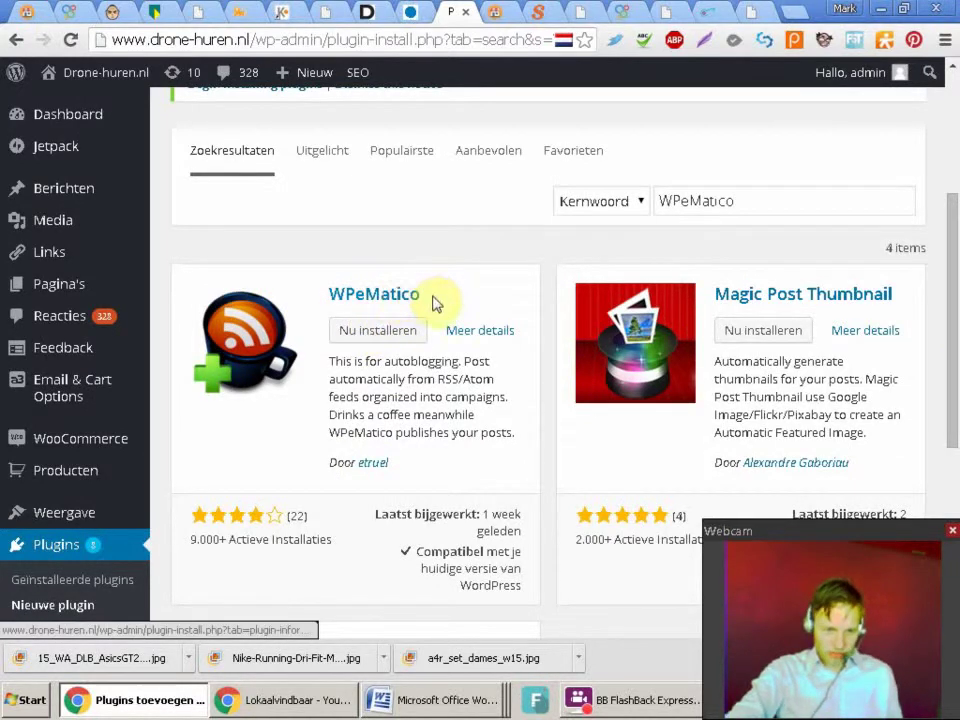
click(358, 338)
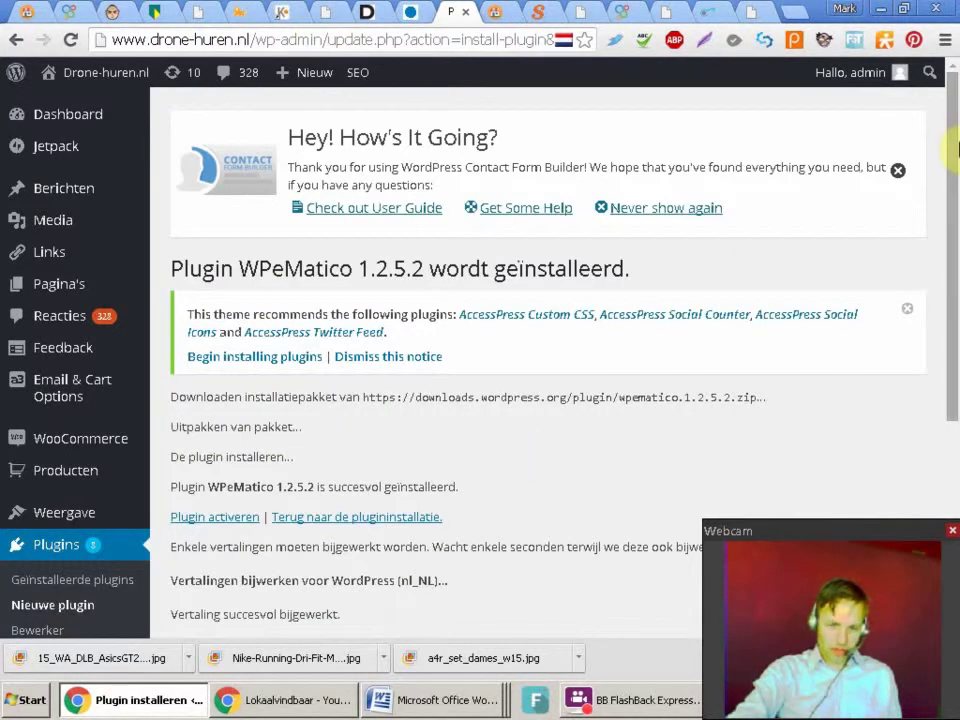
scroll(606, 321, down, 3)
click(207, 338)
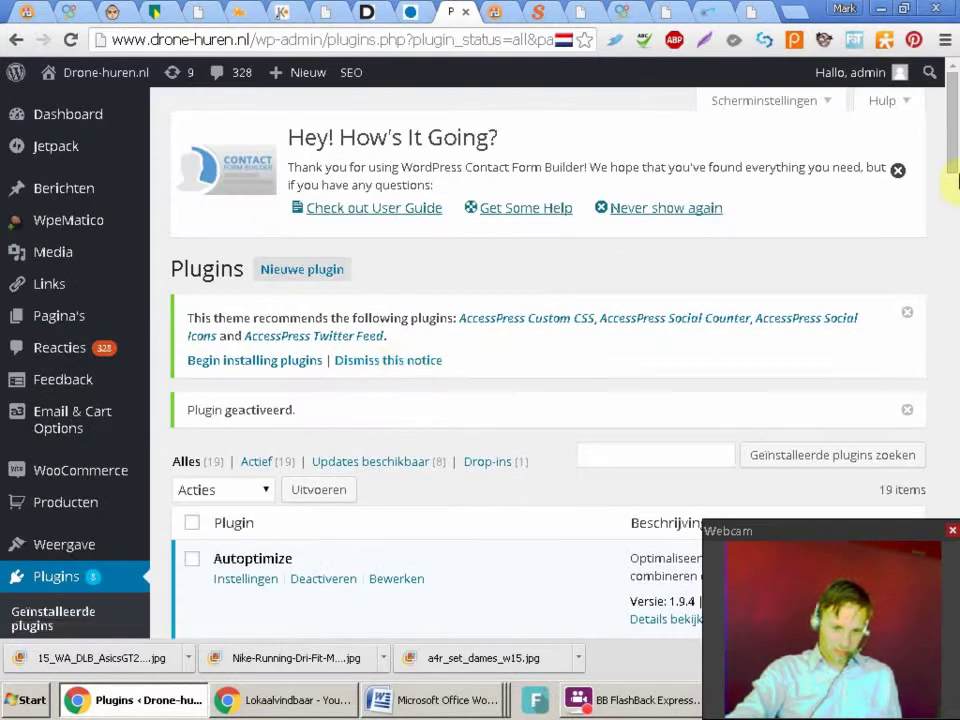
Open the settings of WPeMatico from its entry in the installed plugins list
drag(955, 140, 885, 572)
scroll(253, 490, up, 1)
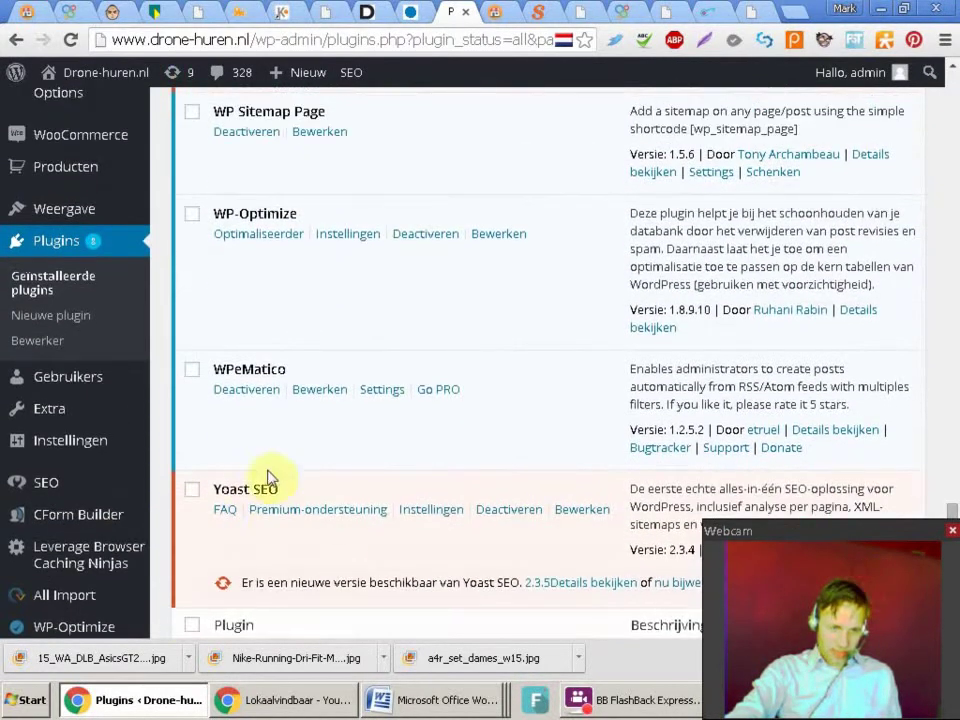
click(383, 391)
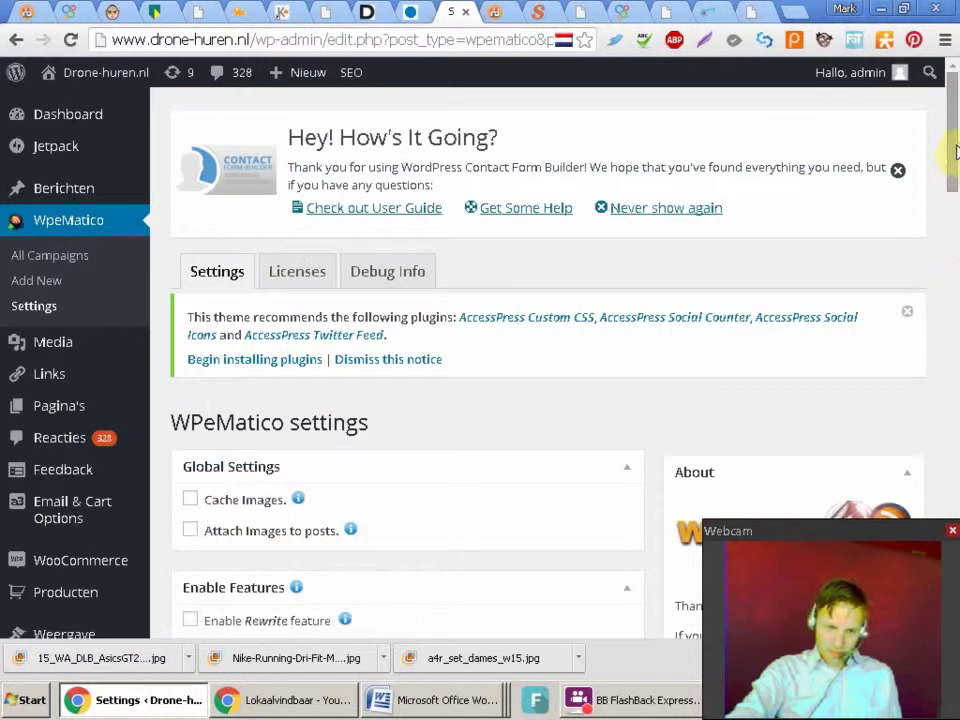
Review the WPeMatico settings, from the global and feature options to the cron, scheduler and other tools sections
scroll(955, 155, down, 8)
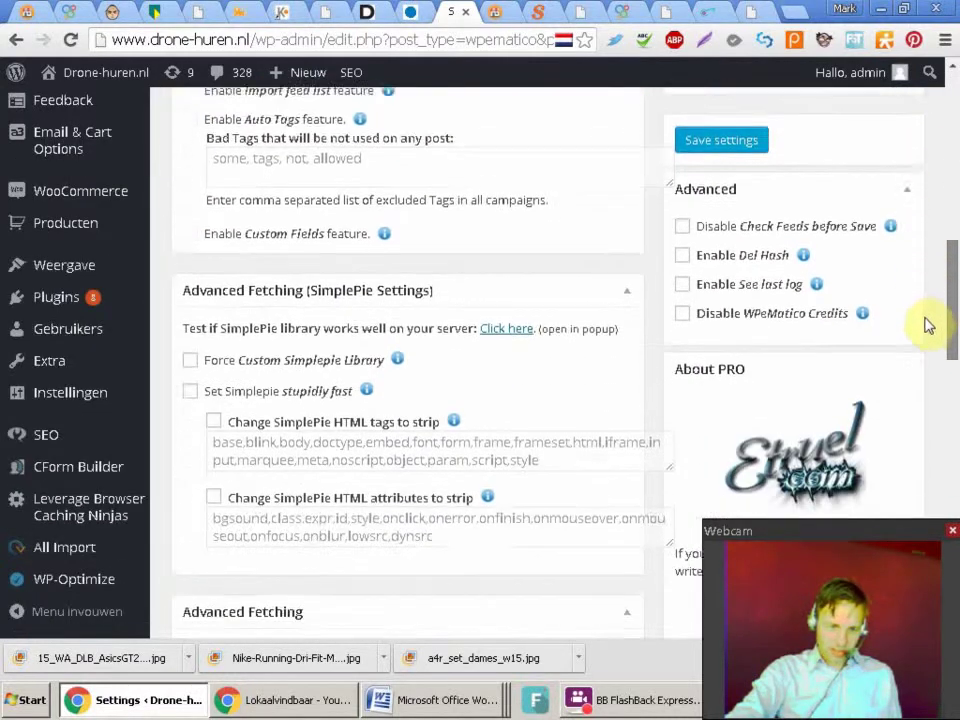
scroll(928, 325, down, 5)
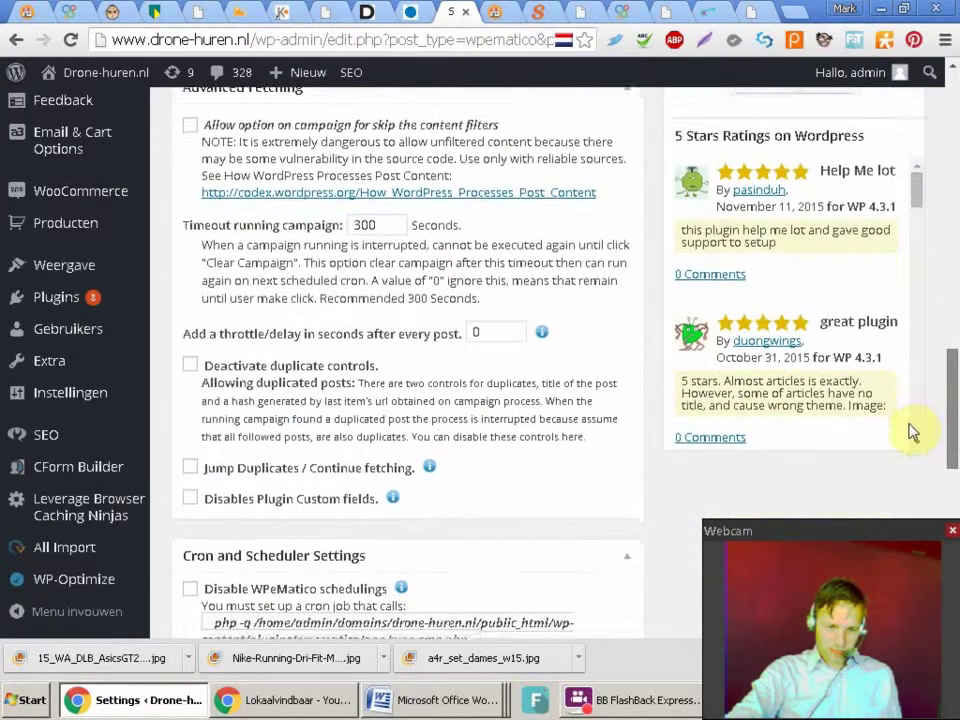
scroll(905, 460, down, 5)
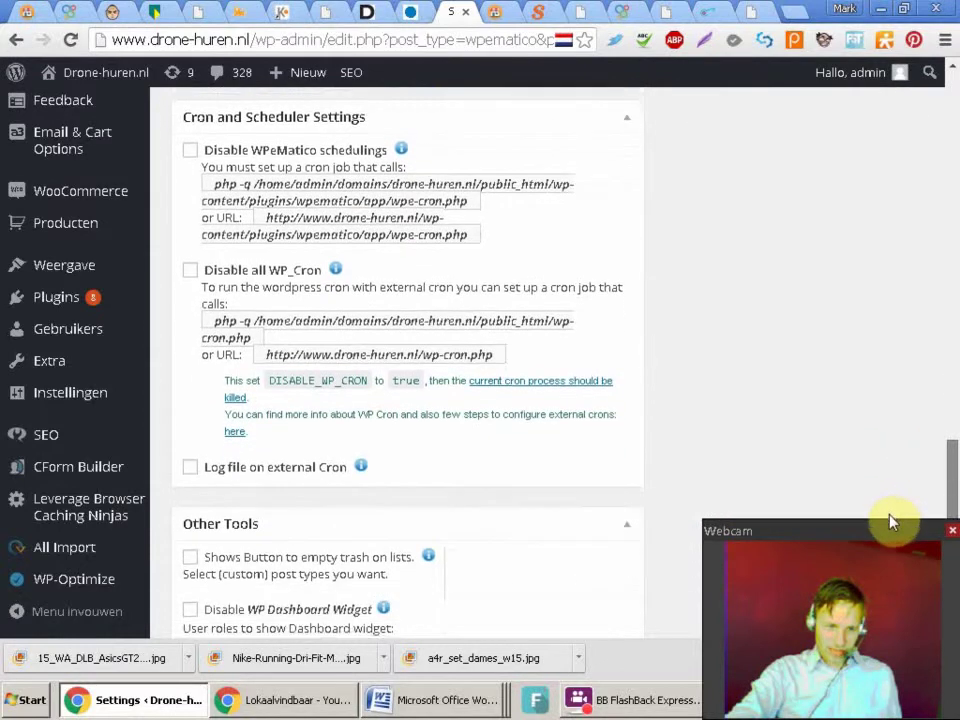
scroll(889, 525, down, 3)
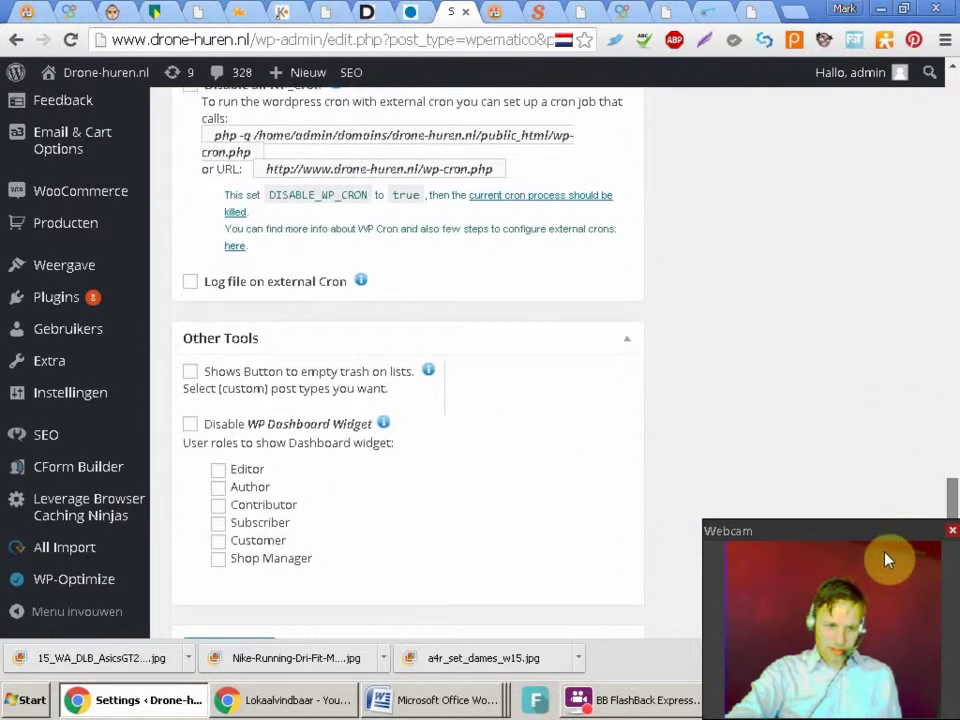
drag(952, 498, 952, 213)
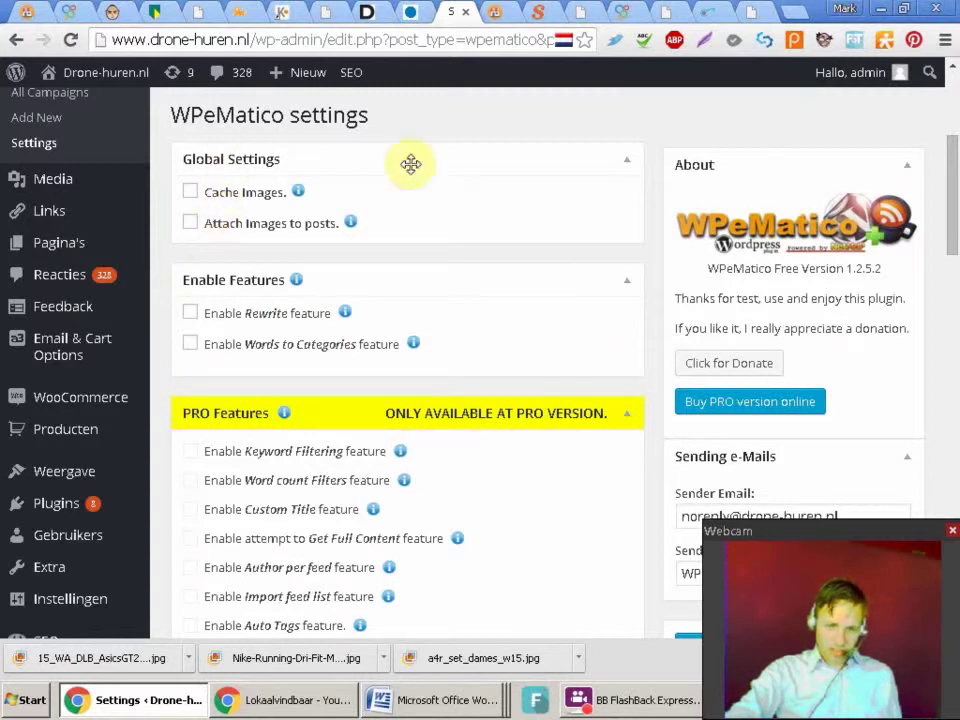
Start a new WPeMatico campaign and select hour 0 in its cron schedule
drag(955, 175, 910, 90)
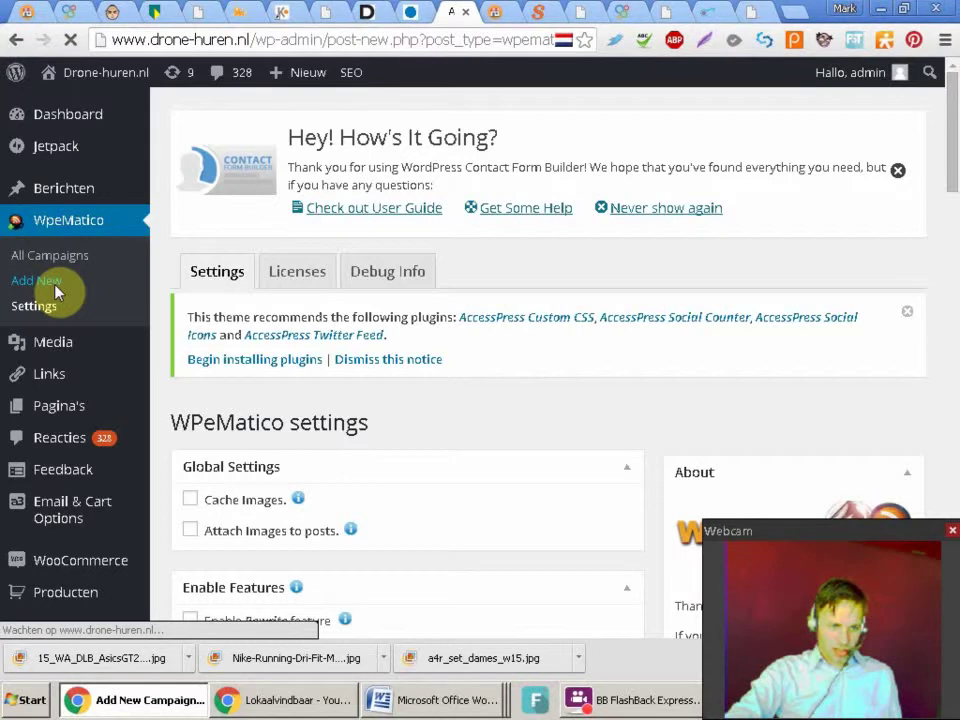
drag(955, 172, 912, 453)
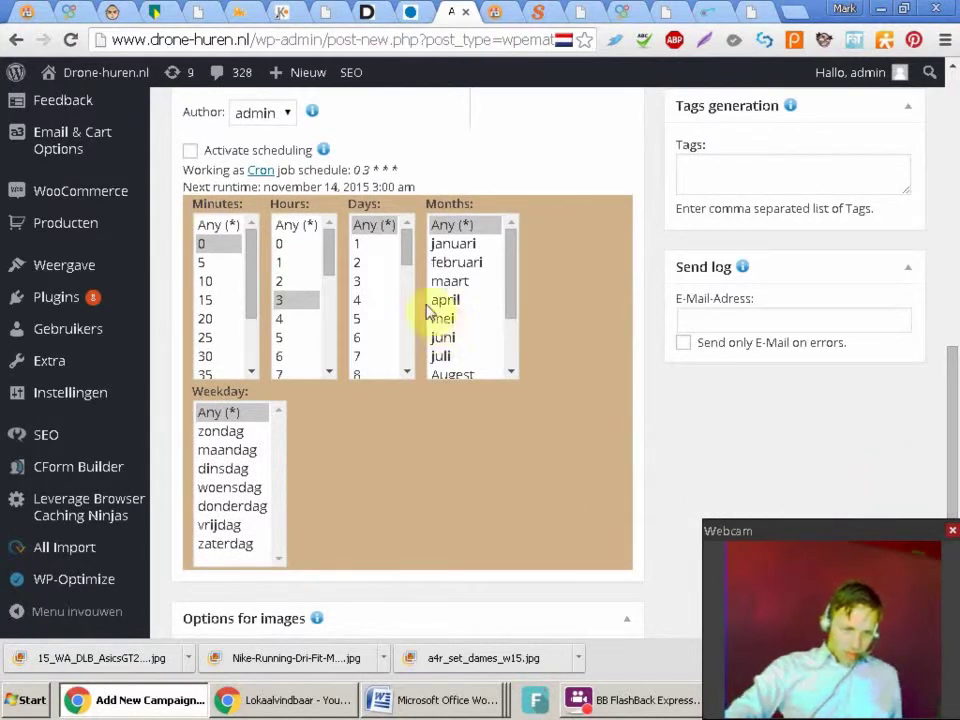
click(285, 263)
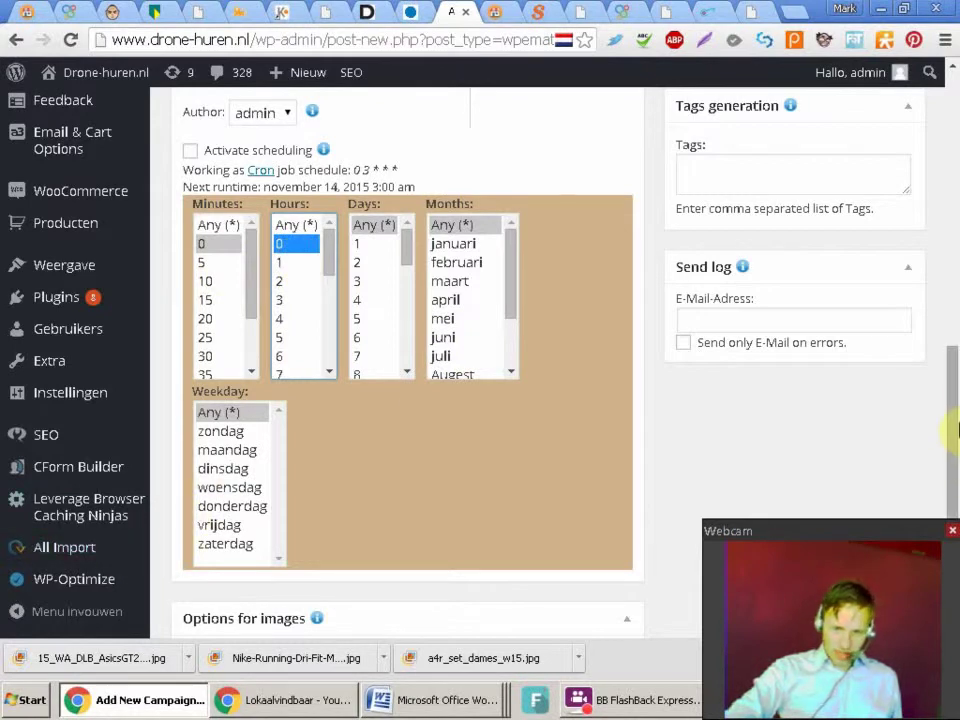
Copy all the allowed tags, from {content} to {campaignid}, into the campaign's Post Template text
drag(955, 398, 955, 505)
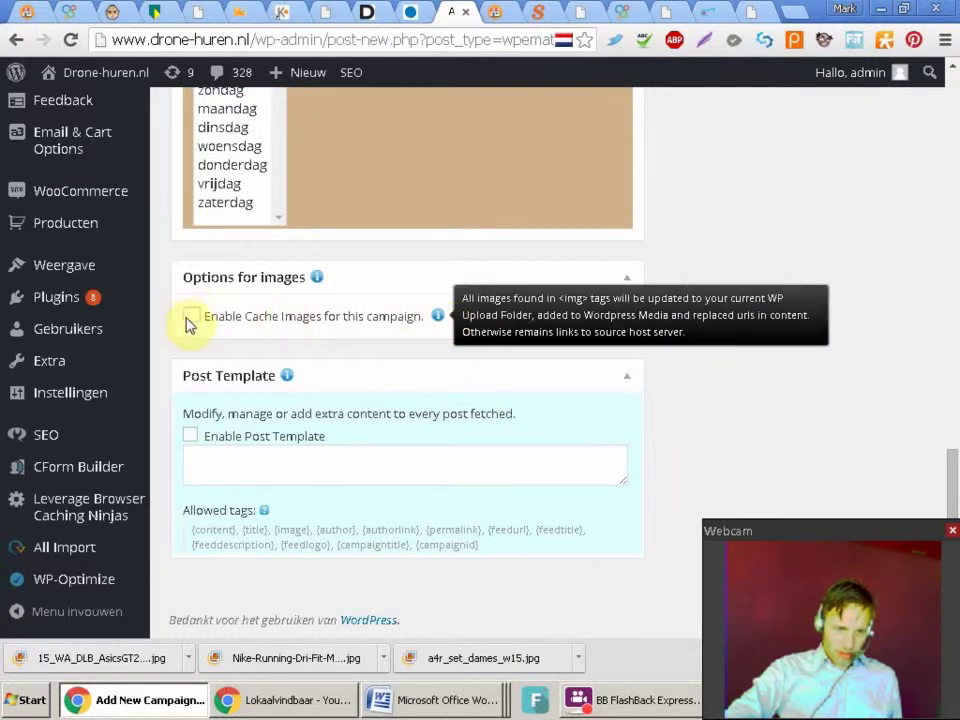
click(216, 469)
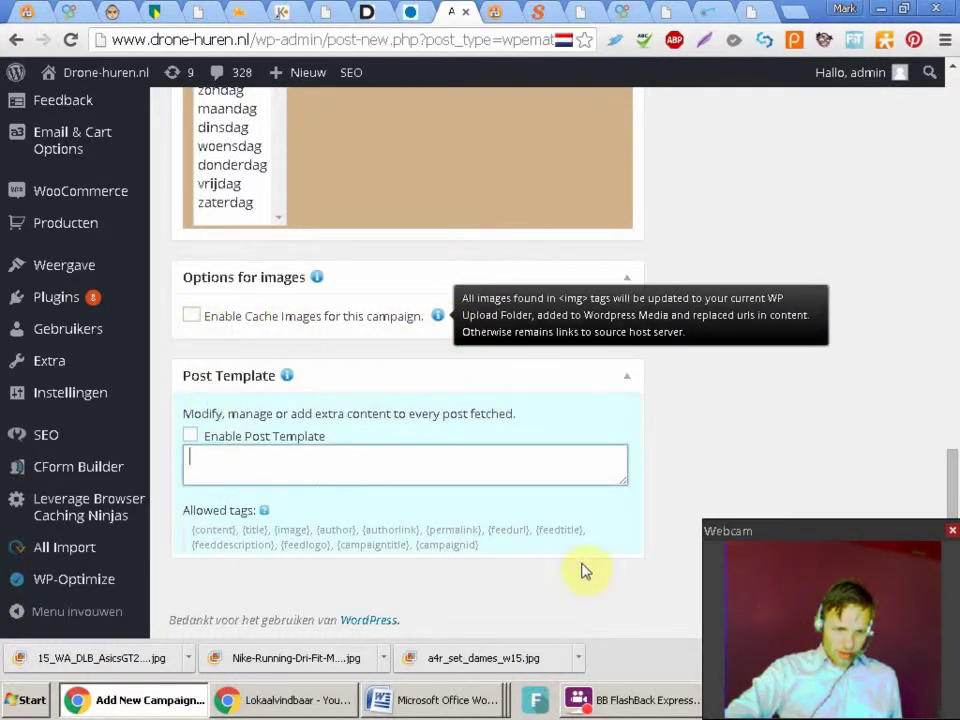
drag(183, 537, 513, 548)
right_click(470, 545)
click(543, 392)
click(279, 469)
right_click(279, 469)
click(360, 318)
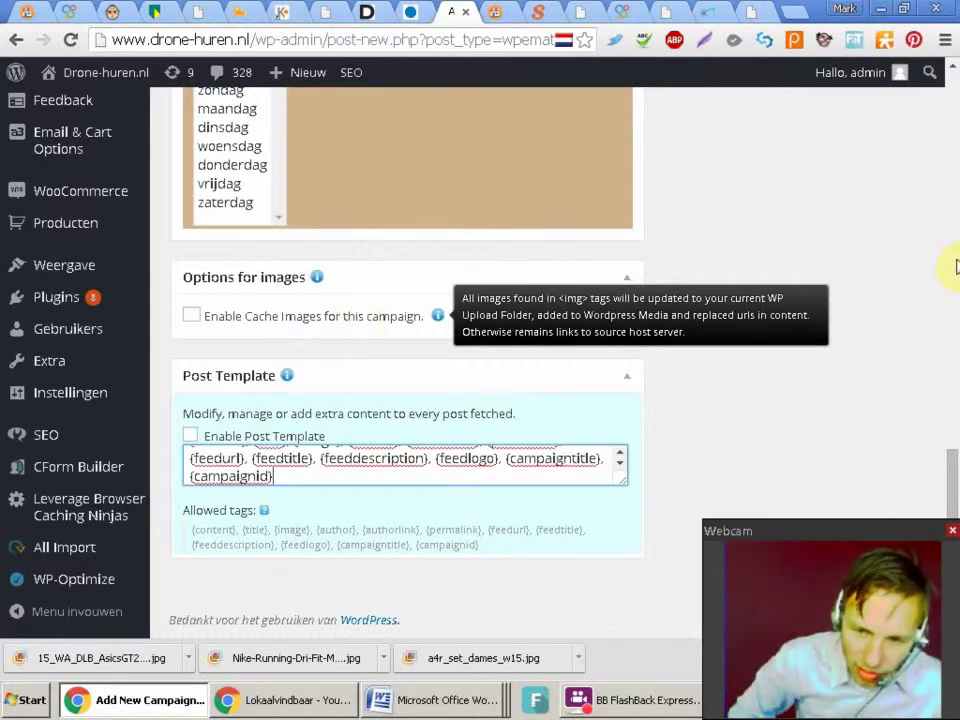
Title the new campaign "Feed Drone"
drag(952, 511, 928, 160)
click(232, 243)
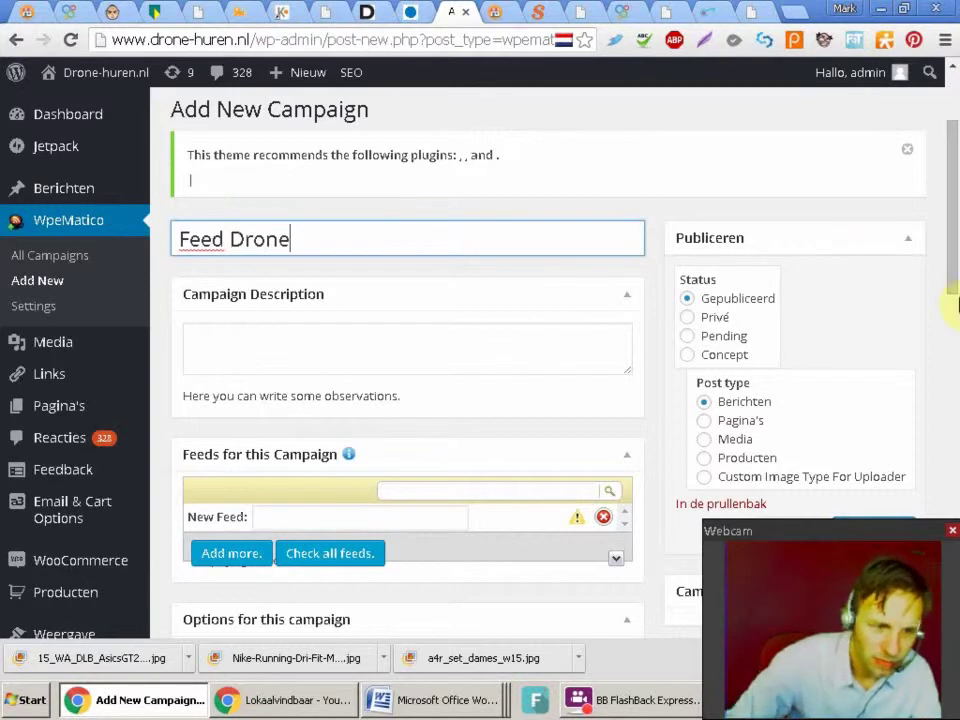
Switch to the drones.nl site and look through the news and video articles on its homepage
drag(955, 205, 938, 265)
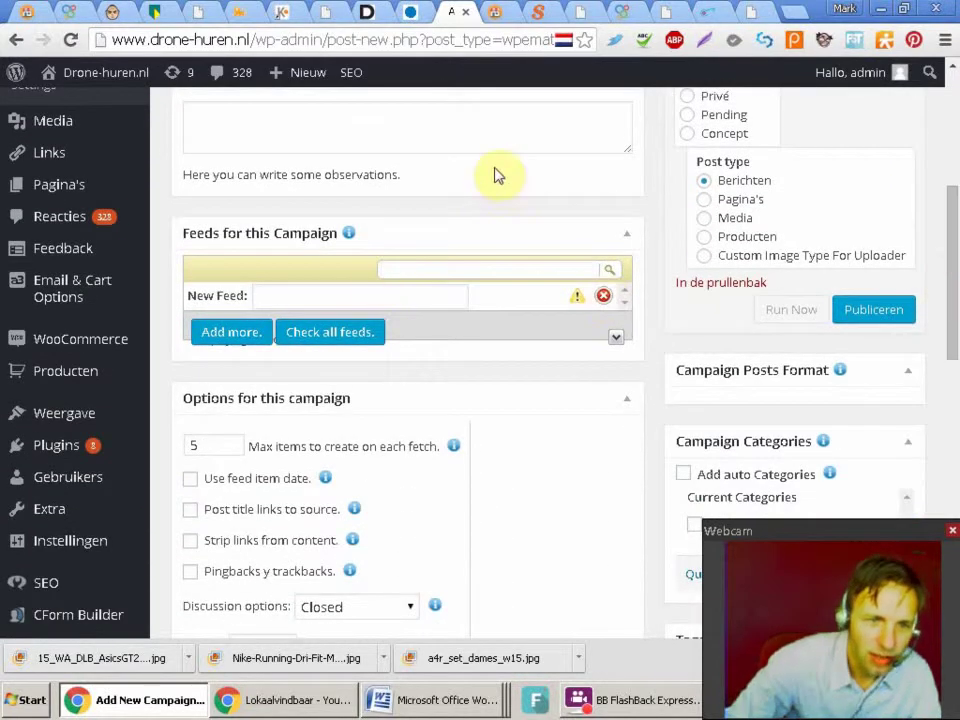
click(368, 14)
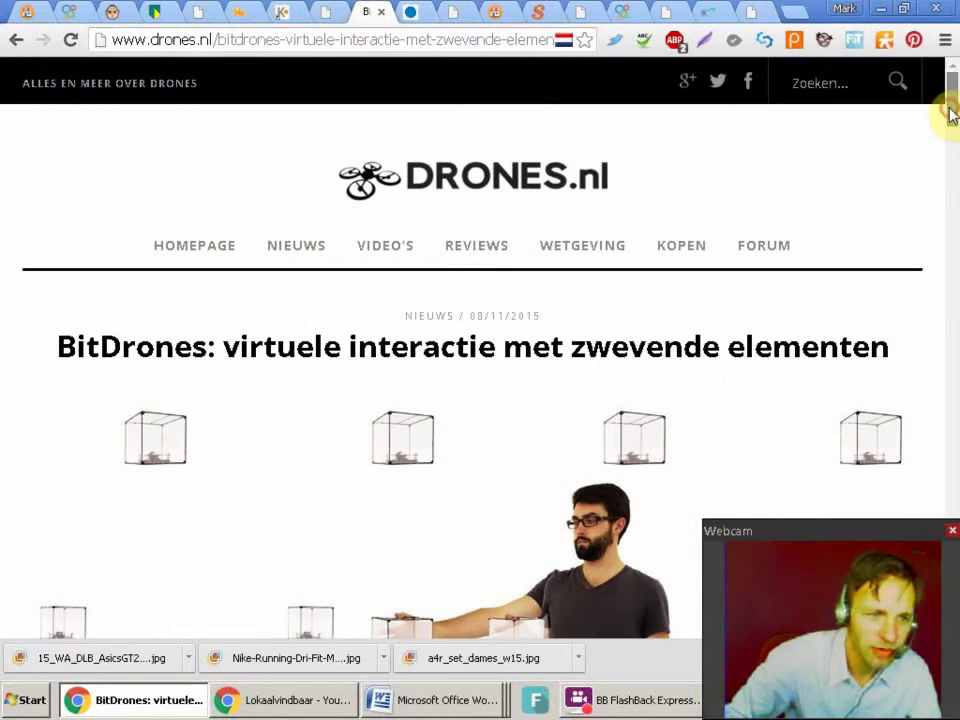
drag(950, 113, 926, 75)
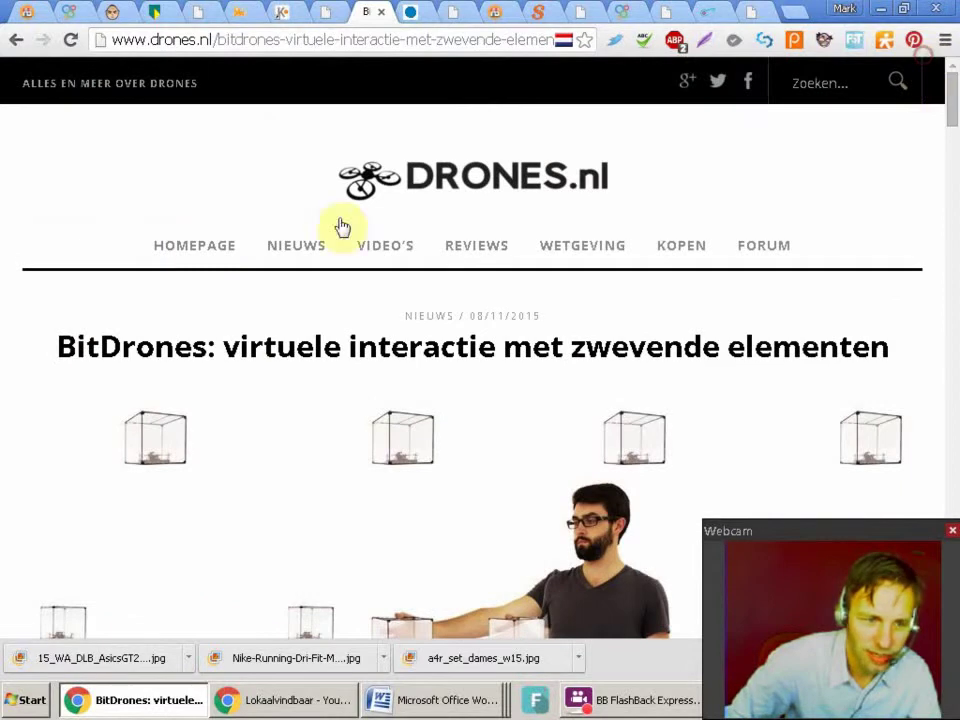
click(205, 245)
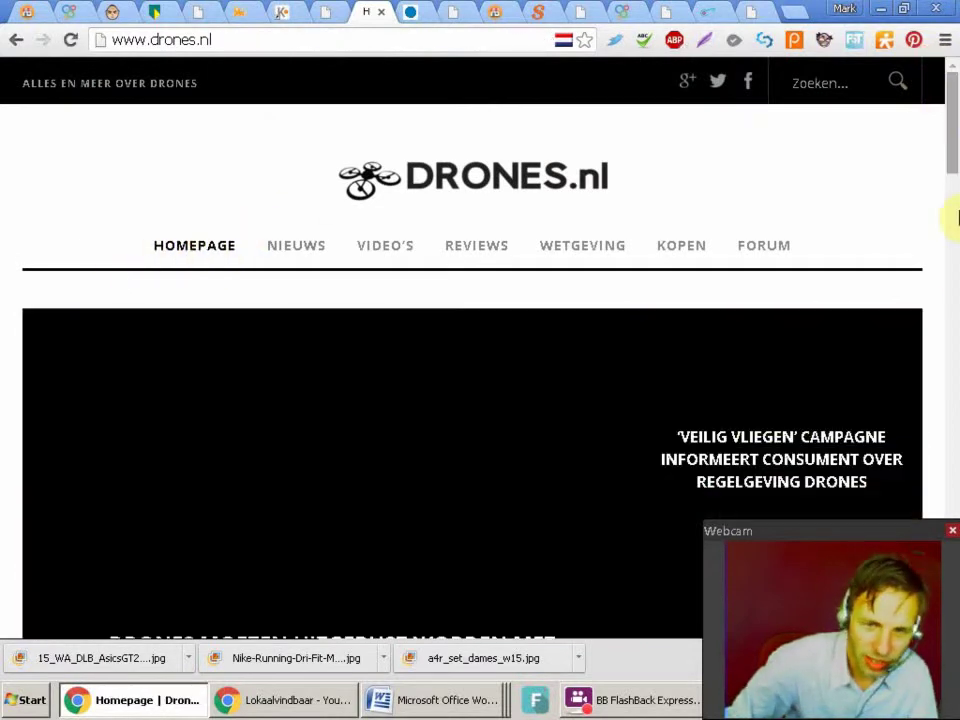
scroll(938, 204, down, 7)
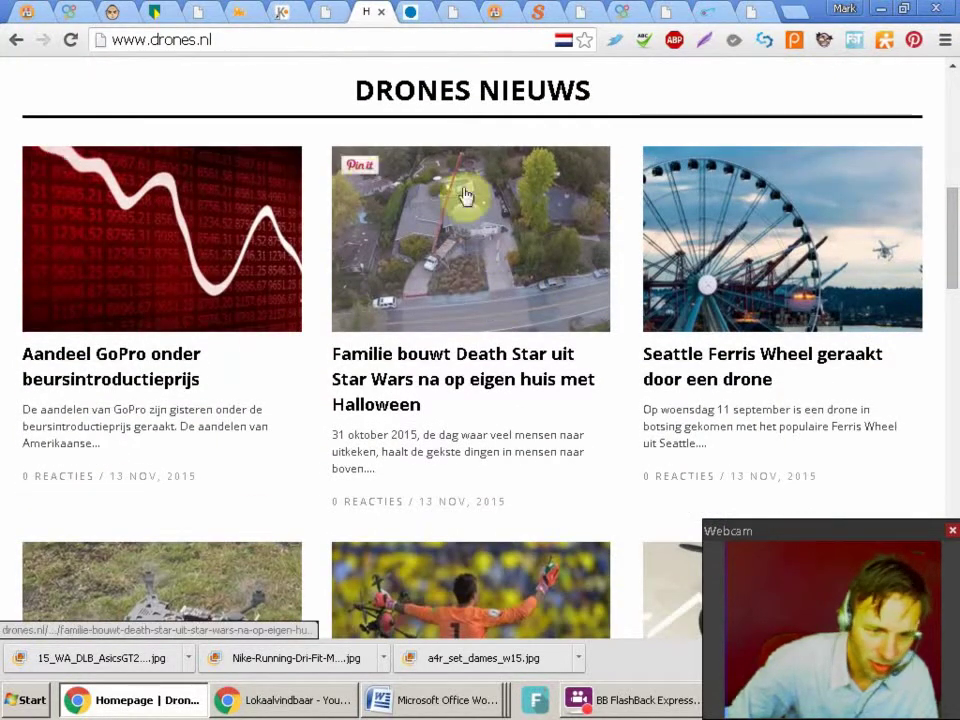
drag(335, 508, 390, 420)
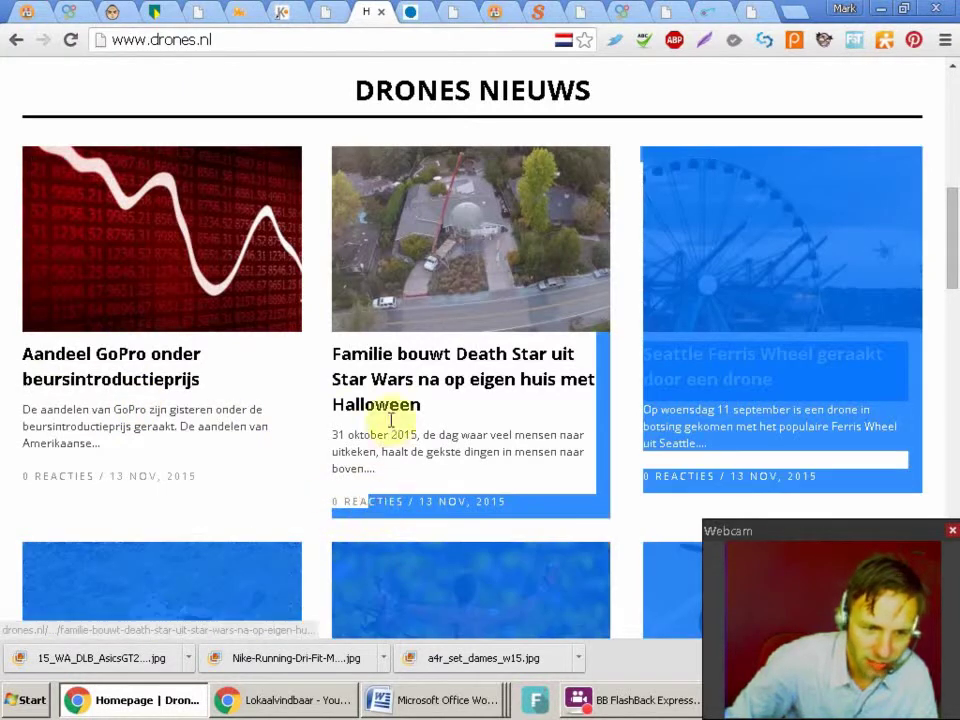
click(930, 218)
scroll(930, 260, down, 8)
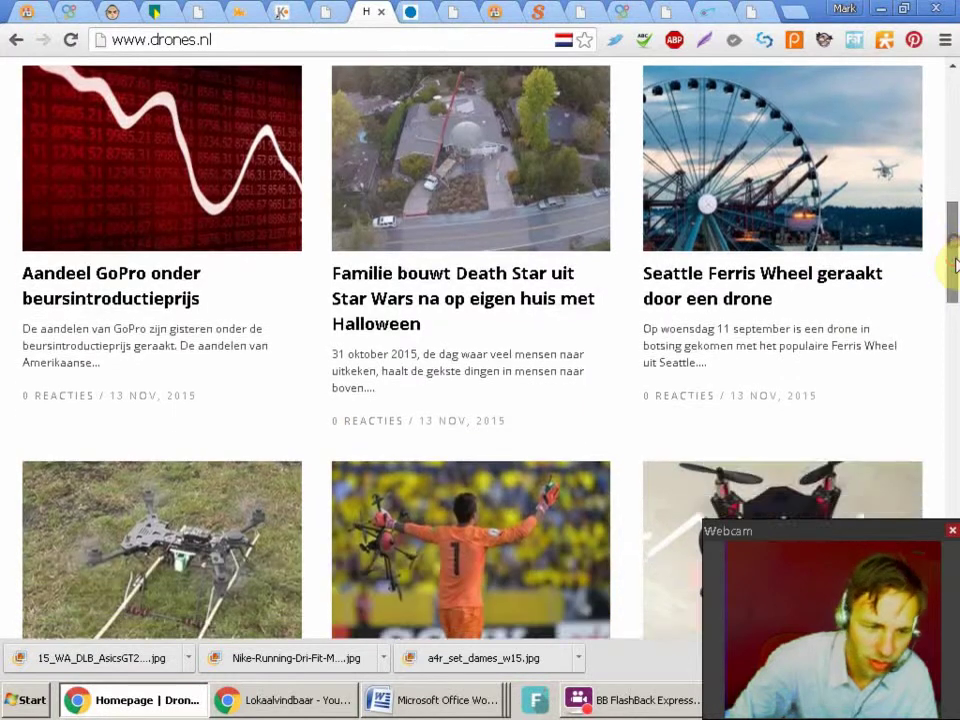
scroll(925, 392, down, 2)
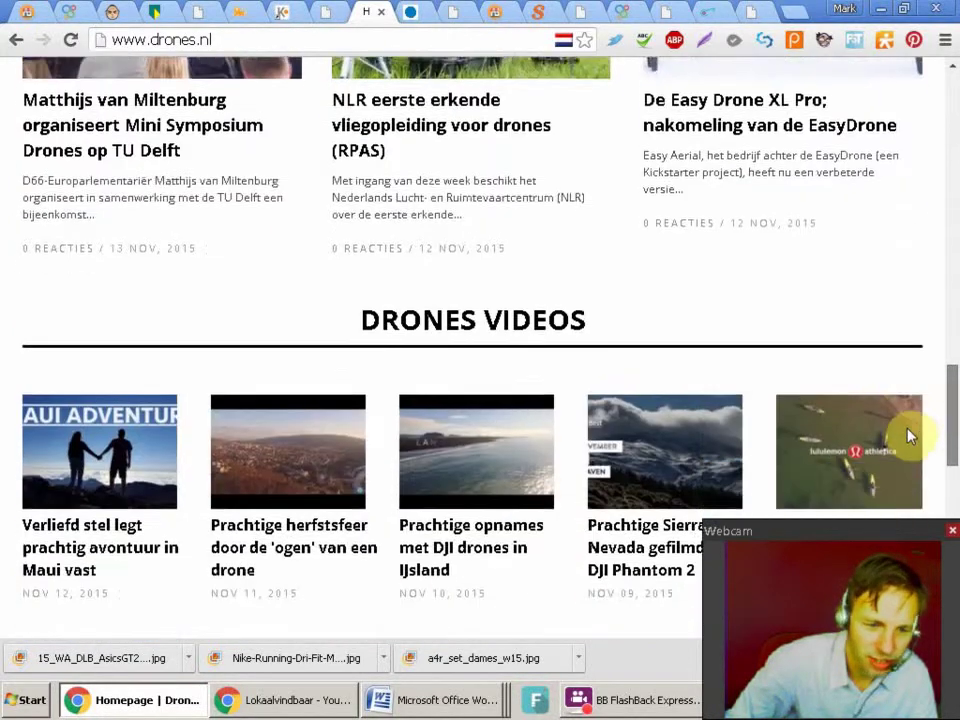
scroll(925, 370, up, 4)
scroll(928, 368, down, 1)
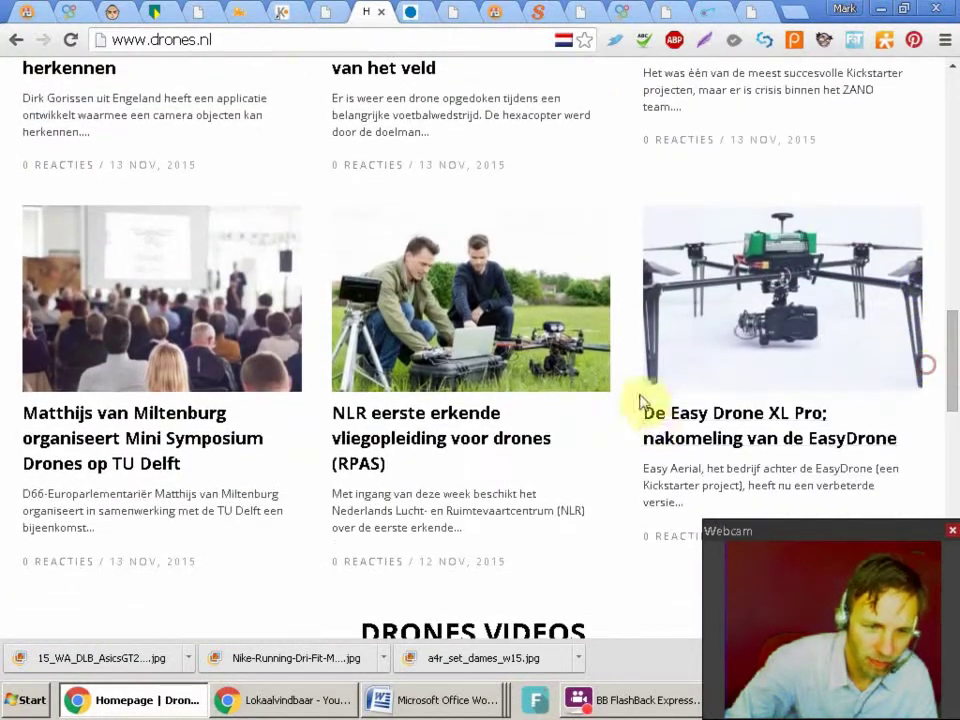
Open the drones.nl article on the NLR drone flight training and examine its text, tags and social follower section
click(457, 350)
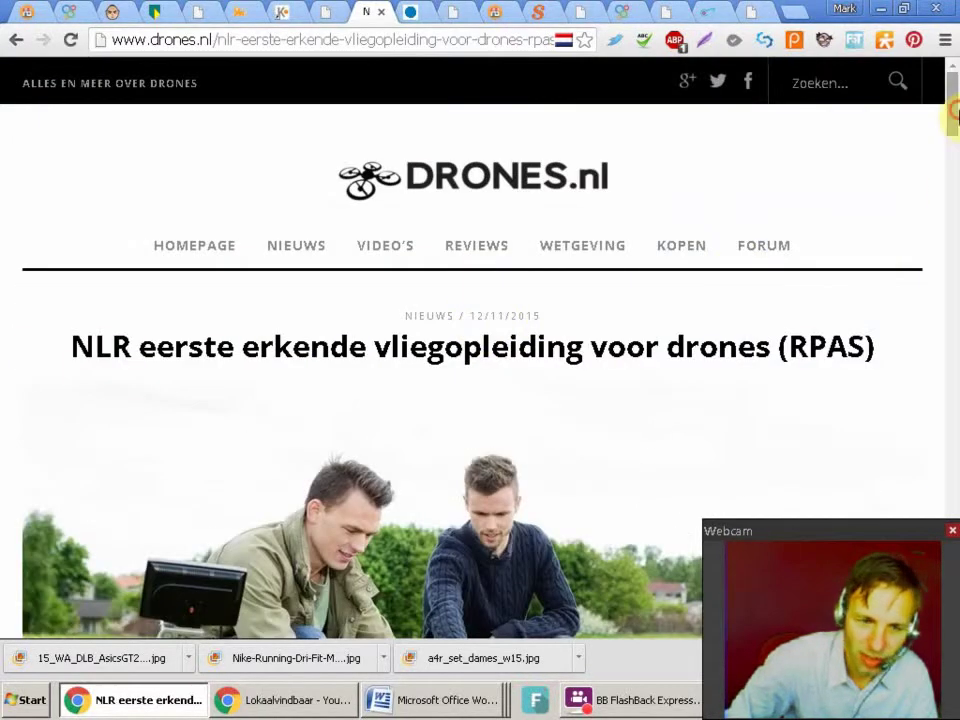
drag(952, 115, 952, 452)
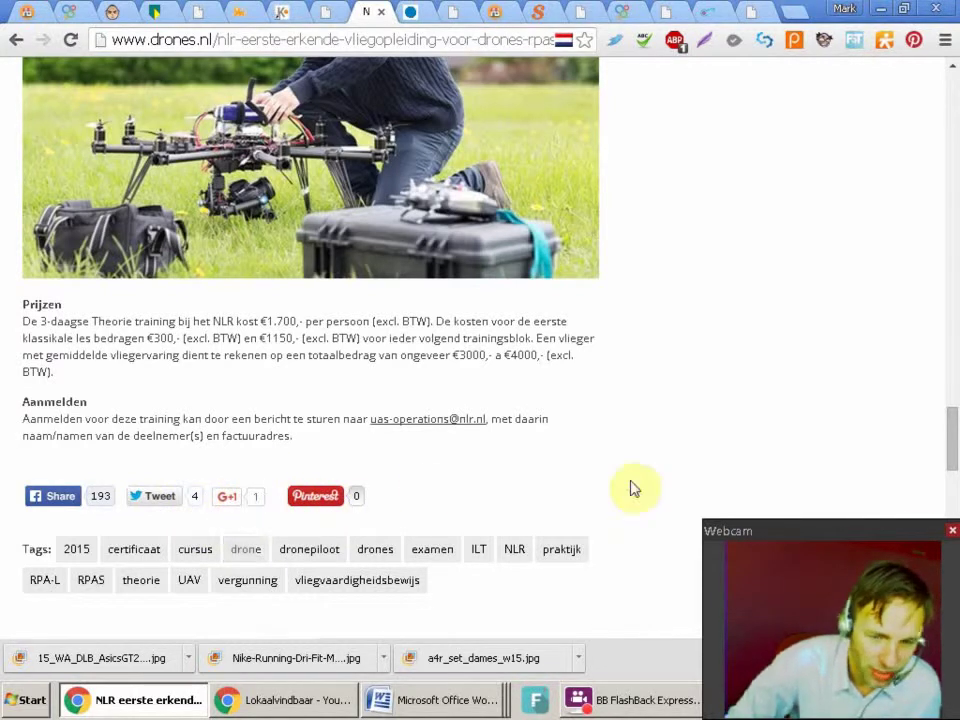
drag(952, 425, 954, 172)
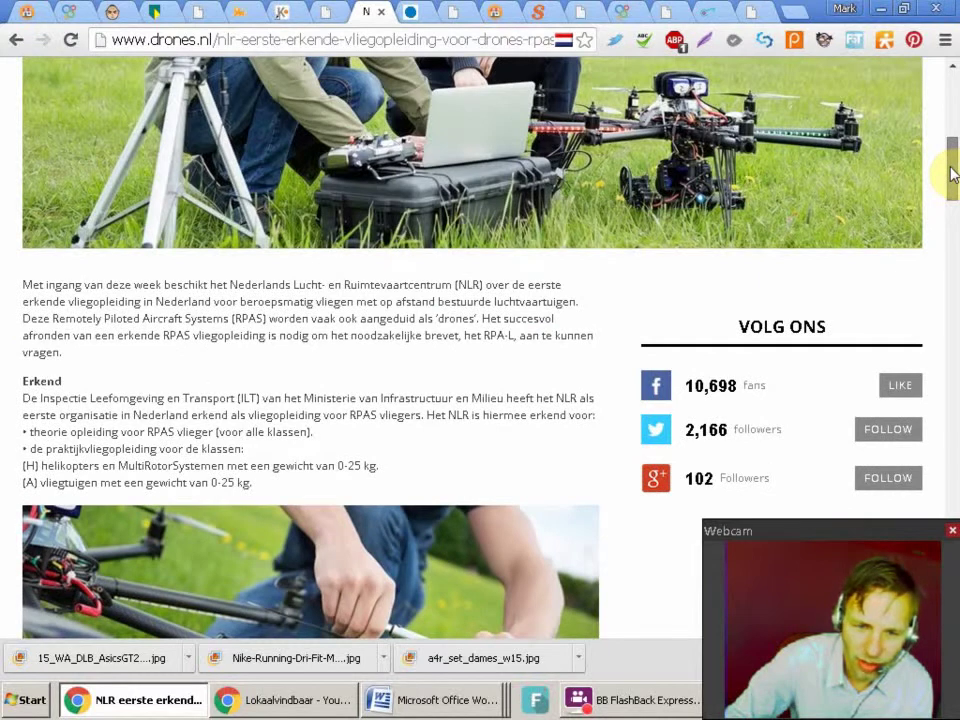
drag(683, 386, 749, 387)
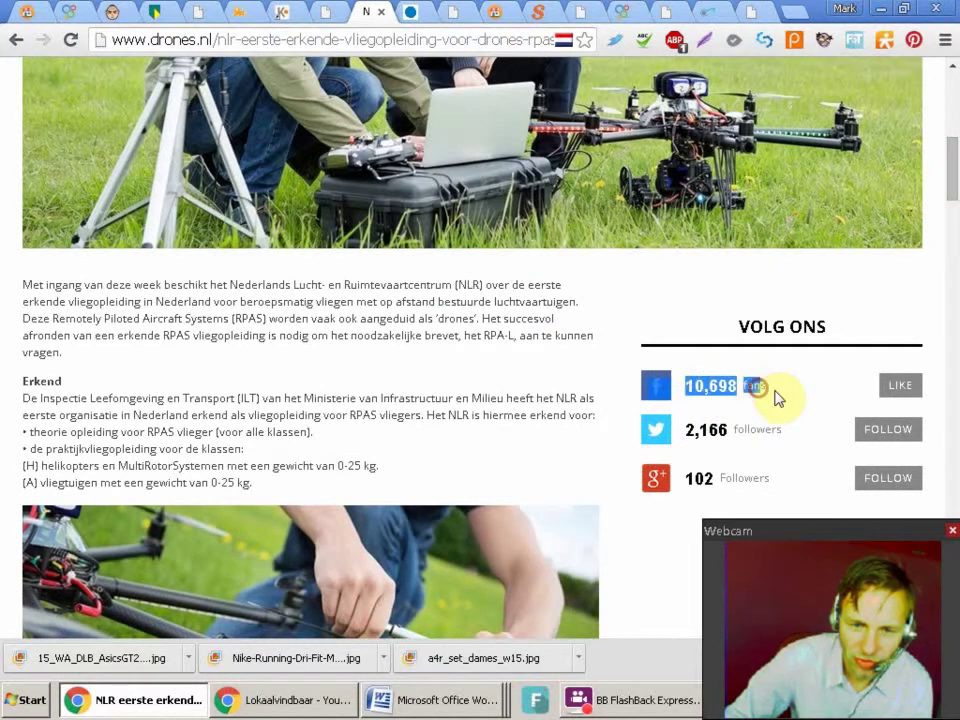
click(693, 318)
mouse_move(955, 143)
mouse_down()
mouse_move(955, 112)
mouse_move(937, 281)
mouse_move(946, 154)
mouse_move(938, 150)
mouse_up()
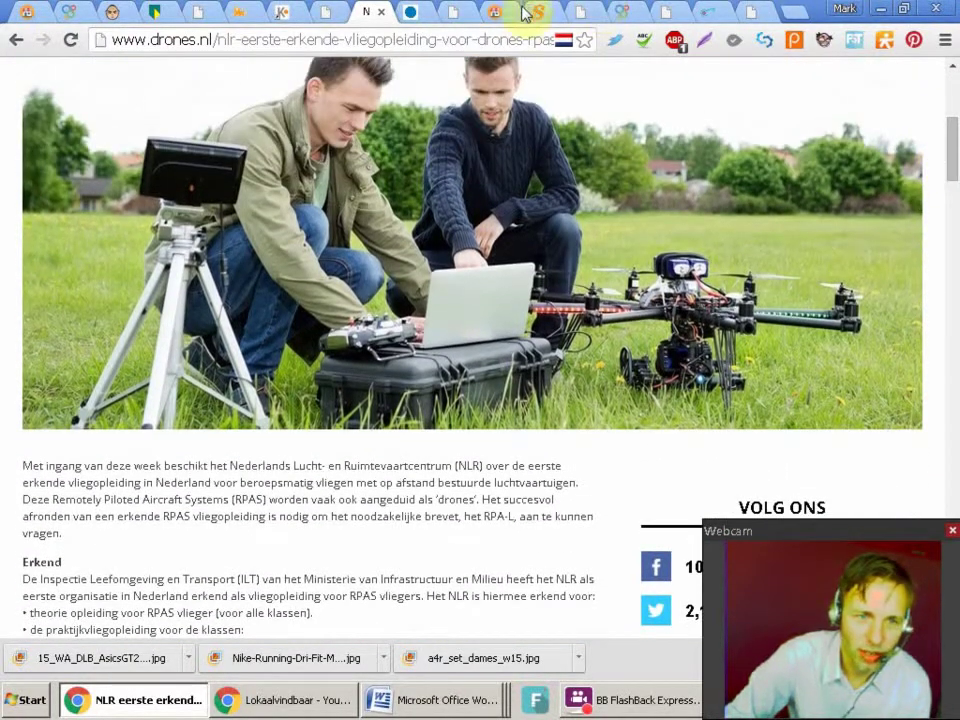
Return to the Feed Drone campaign and look at its Feeds for this Campaign section
click(450, 14)
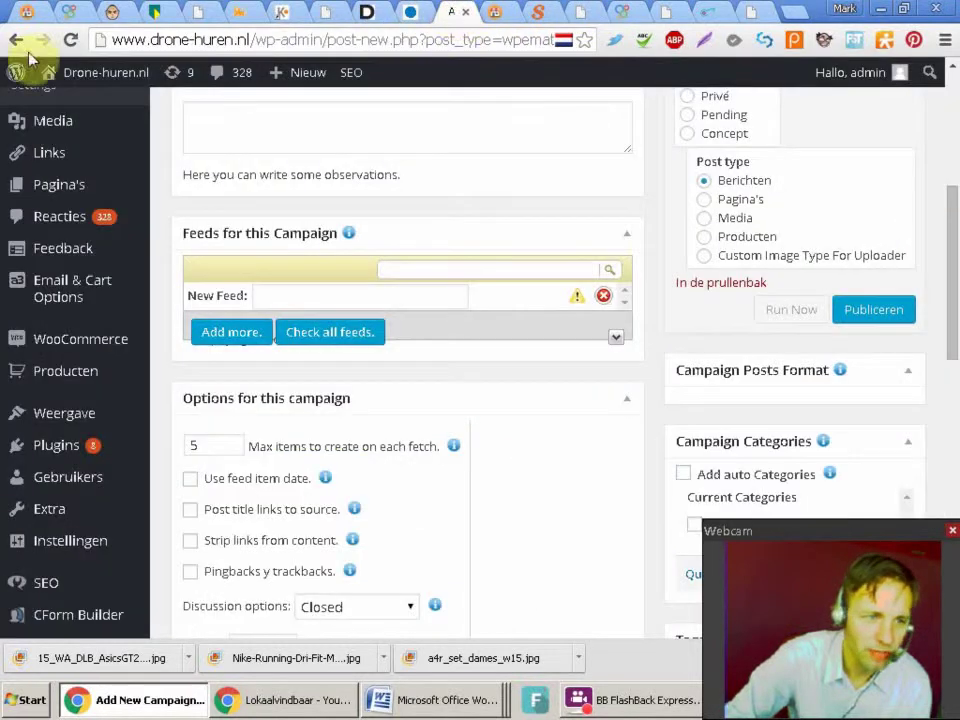
scroll(951, 204, up, 2)
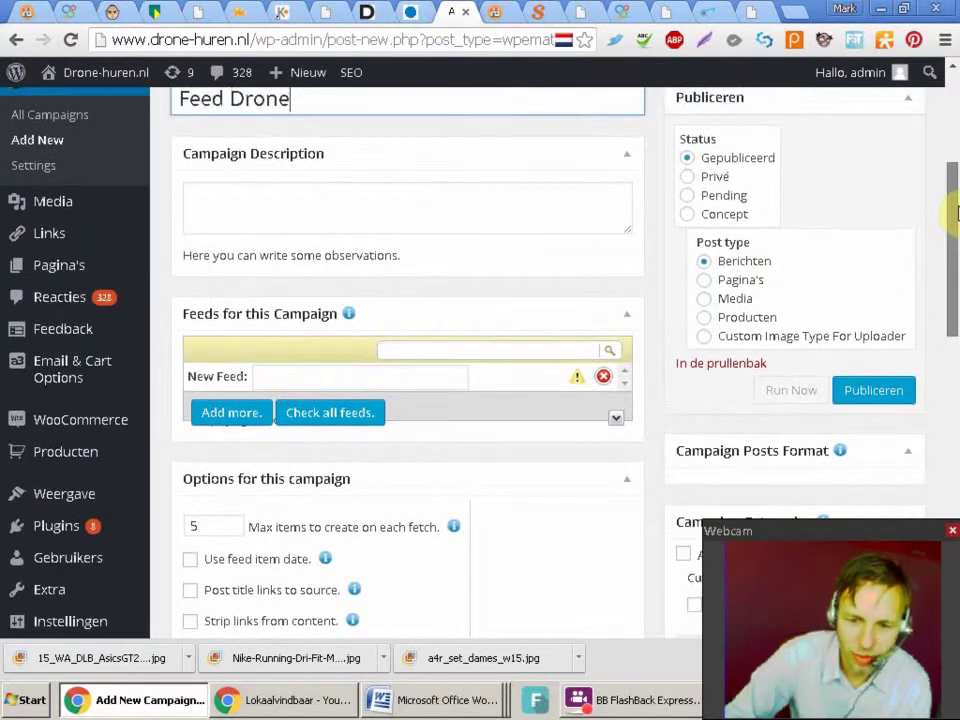
drag(955, 212, 955, 180)
click(402, 455)
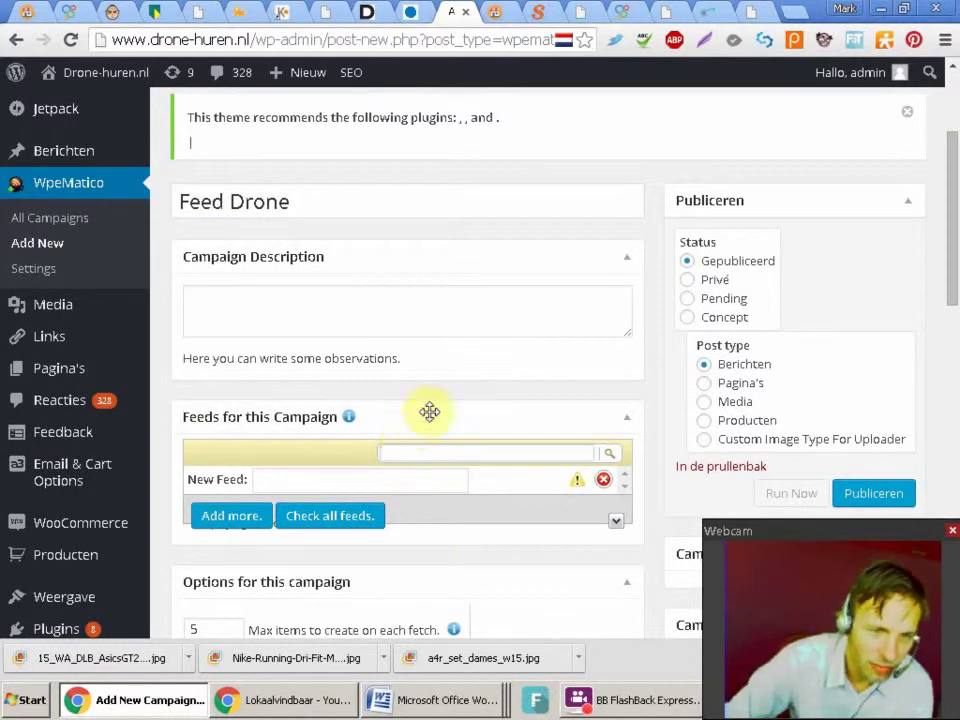
Load the drones.nl RSS feed by replacing the article path in the address with "feed", and copy the feed URL
click(366, 12)
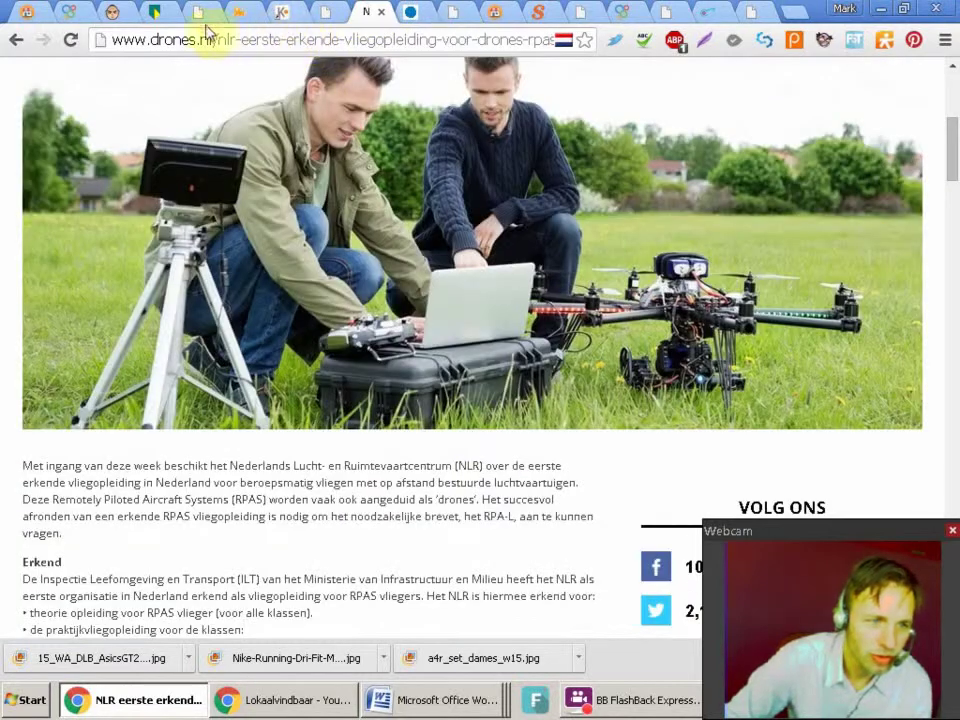
drag(265, 38, 913, 40)
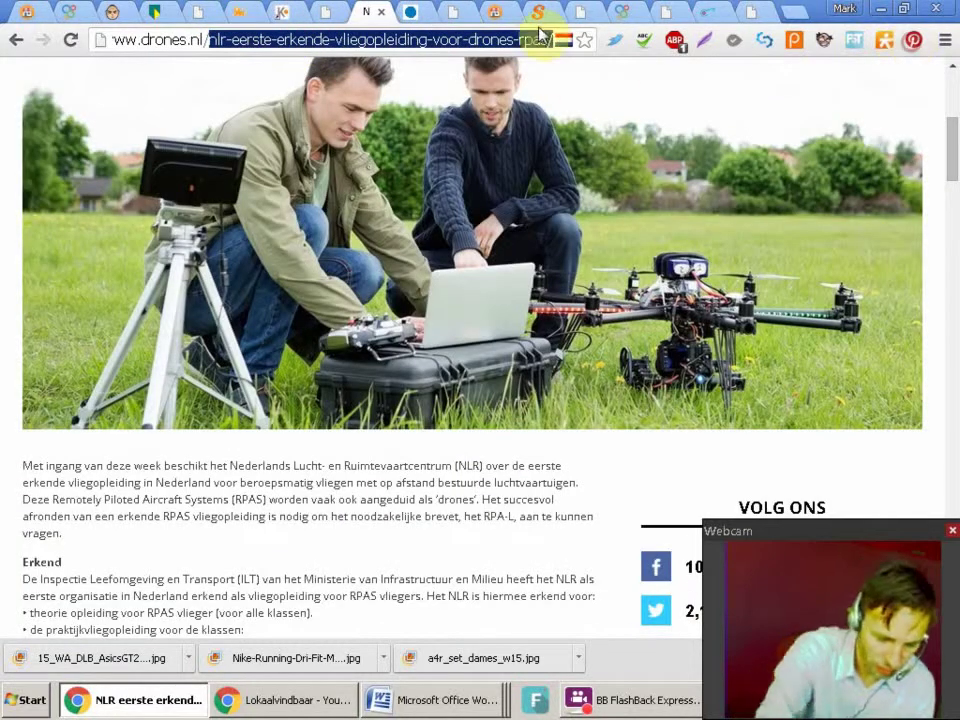
key(BackSpace)
text(feed)
key(Return)
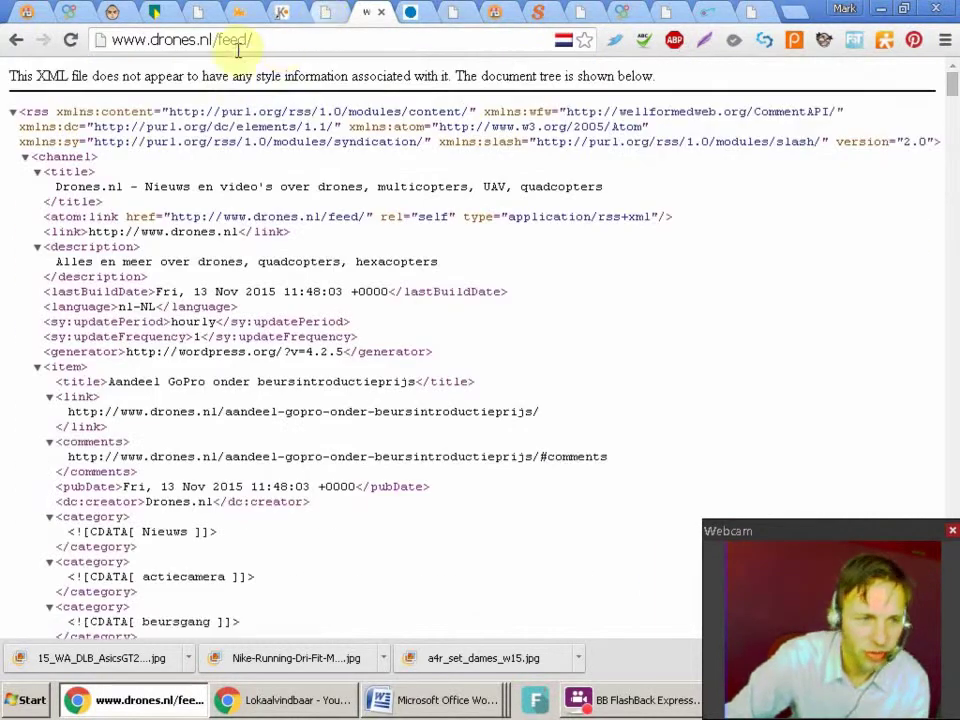
click(281, 46)
key(ctrl+c)
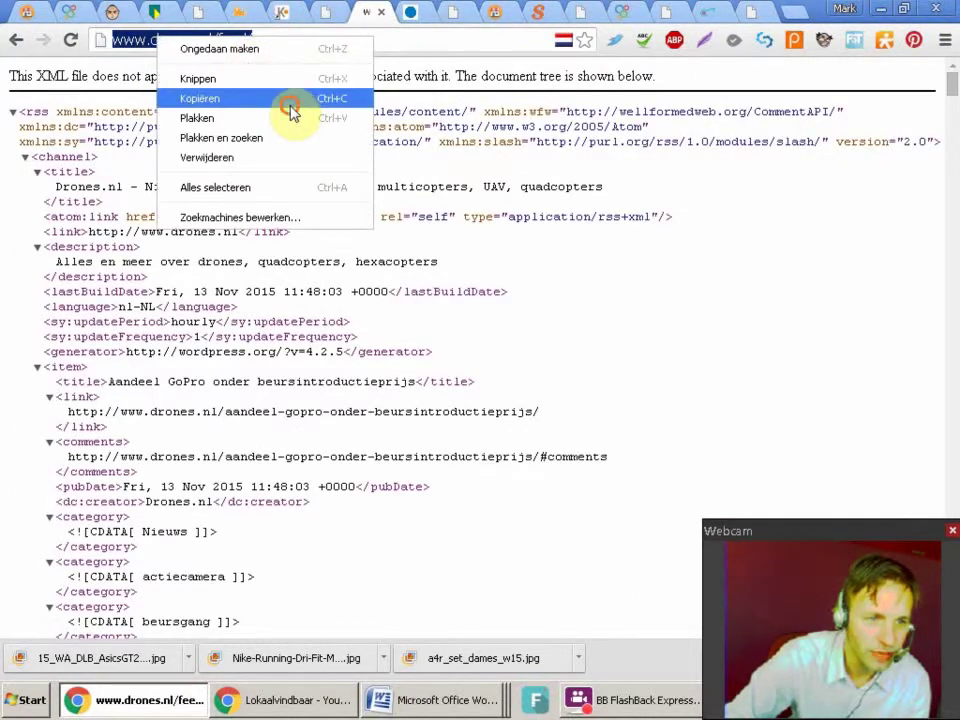
click(218, 97)
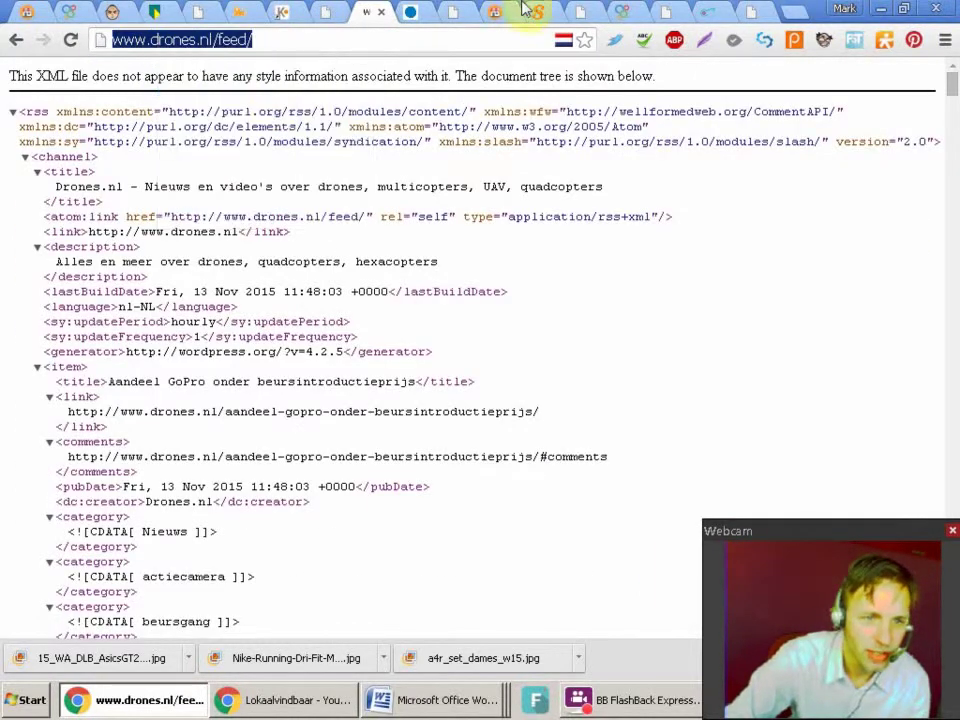
Compare the latest news on the drones.nl homepage with the feed already open in another browser tab
click(16, 39)
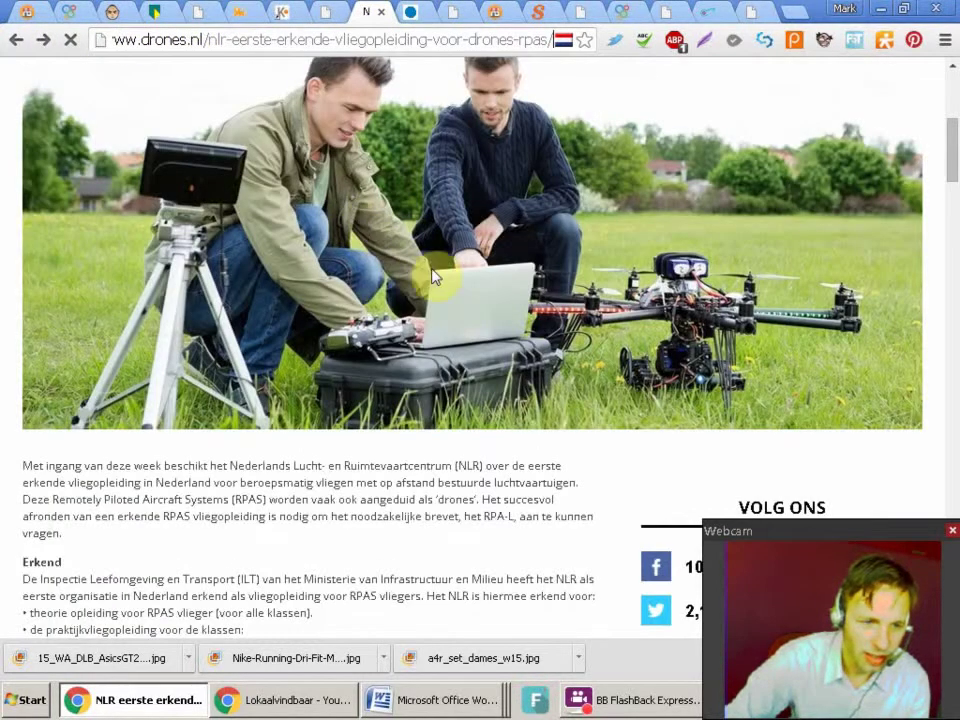
scroll(953, 130, up, 4)
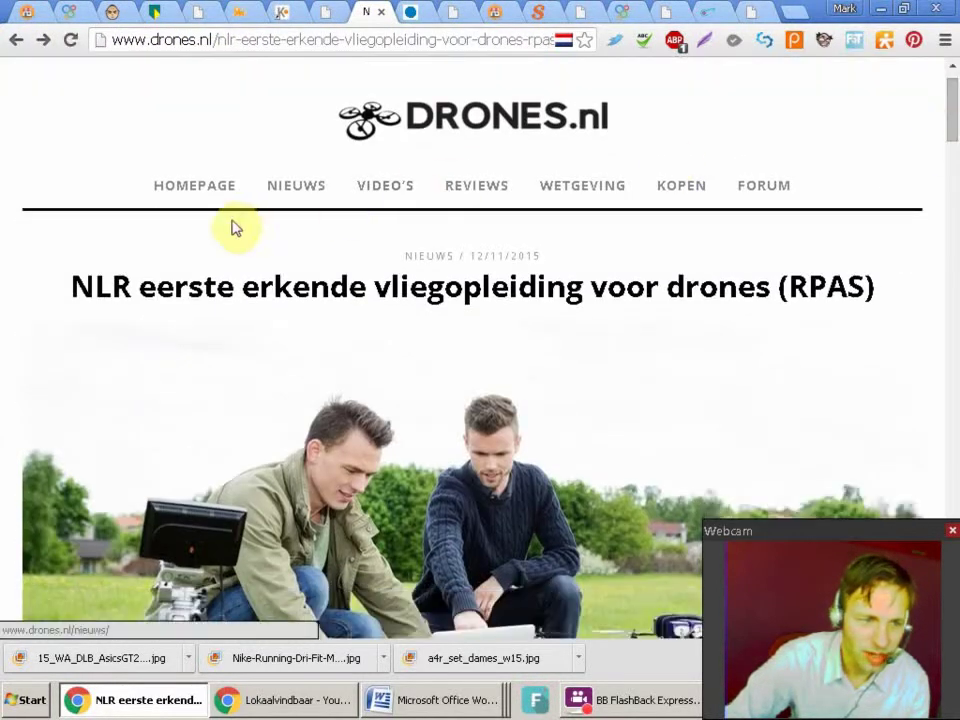
click(197, 186)
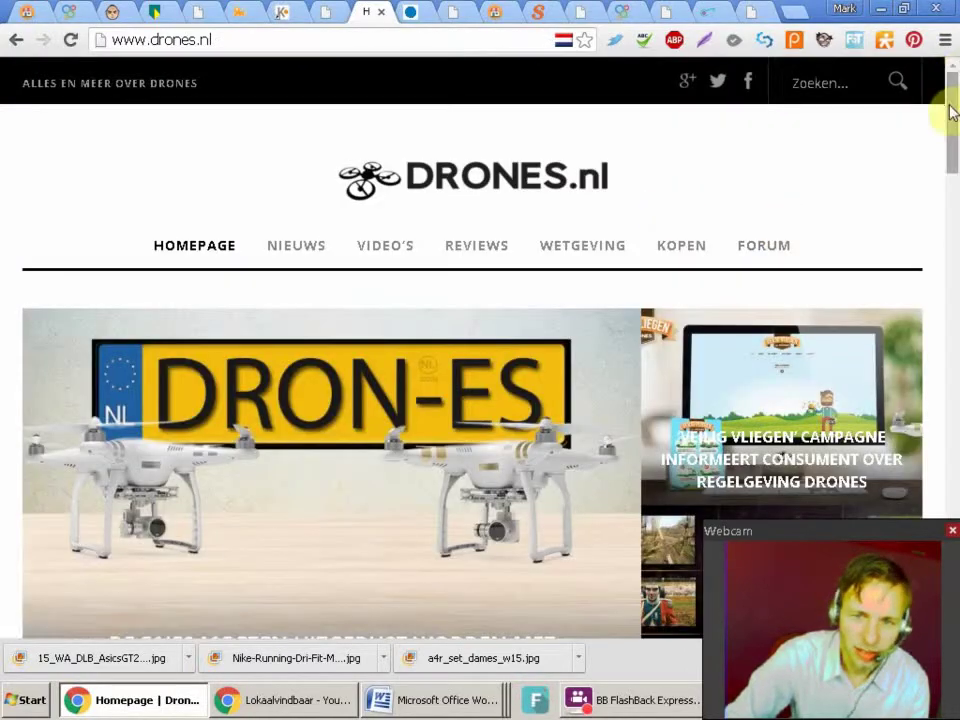
drag(947, 111, 953, 215)
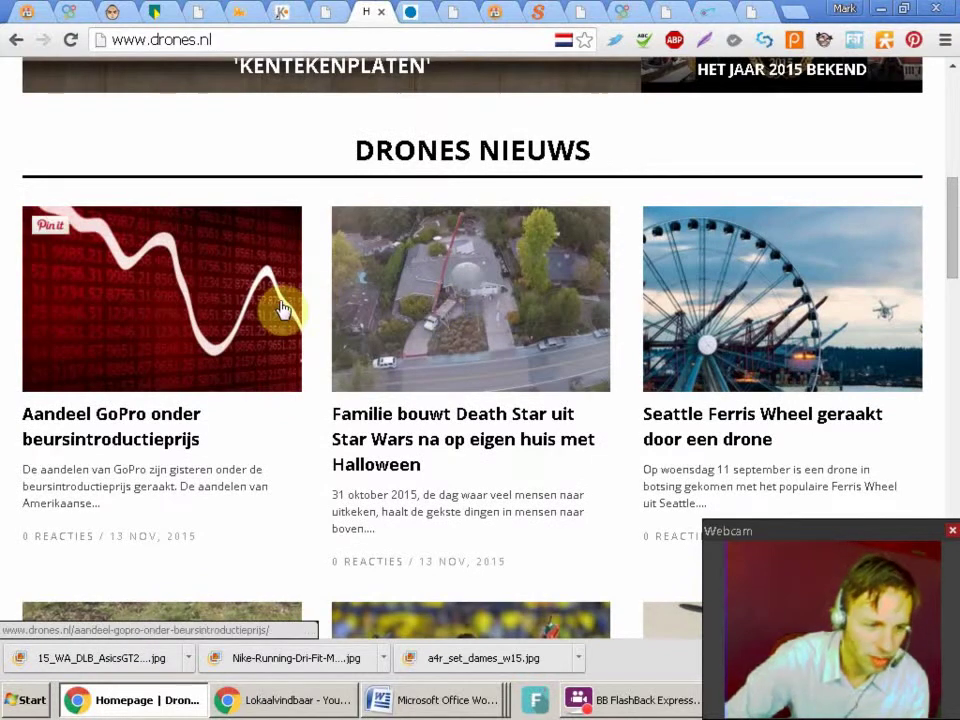
click(331, 13)
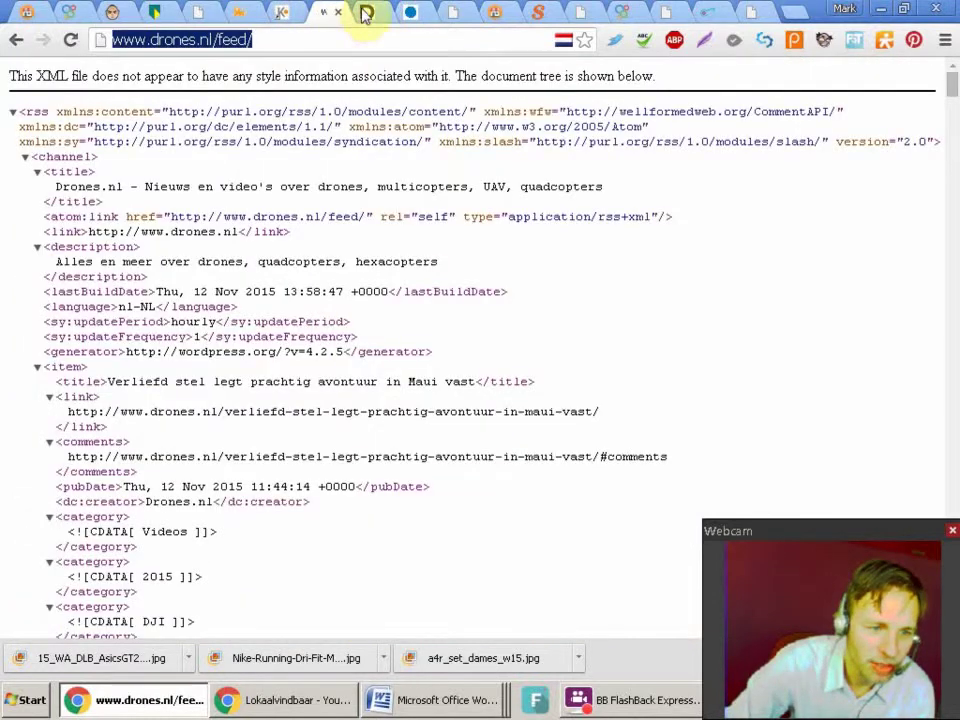
click(365, 13)
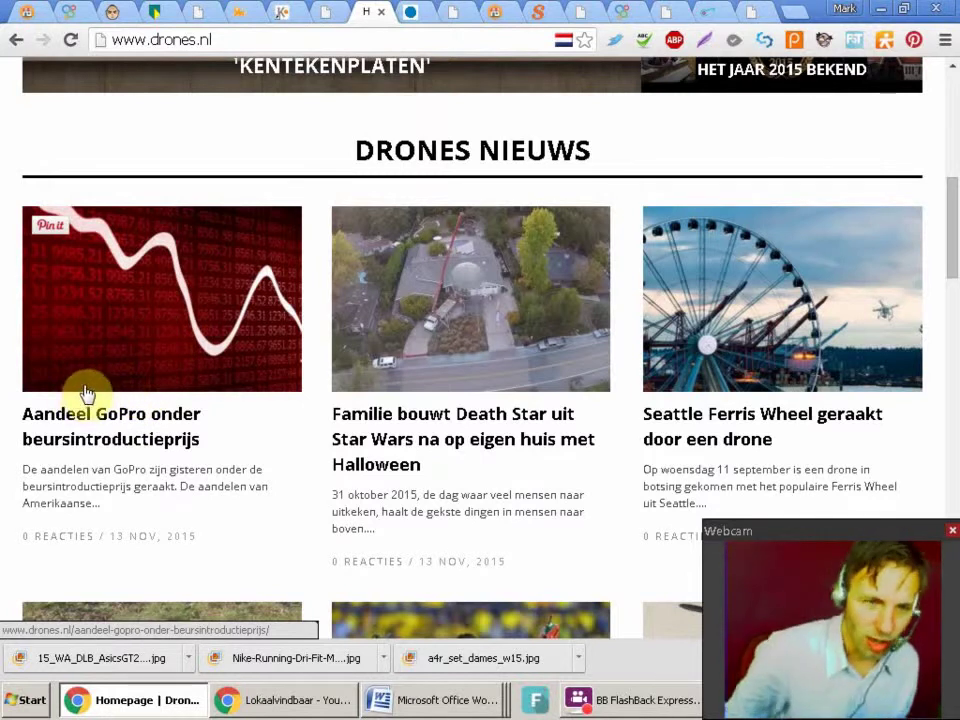
click(455, 13)
right_click(450, 484)
click(379, 480)
right_click(377, 478)
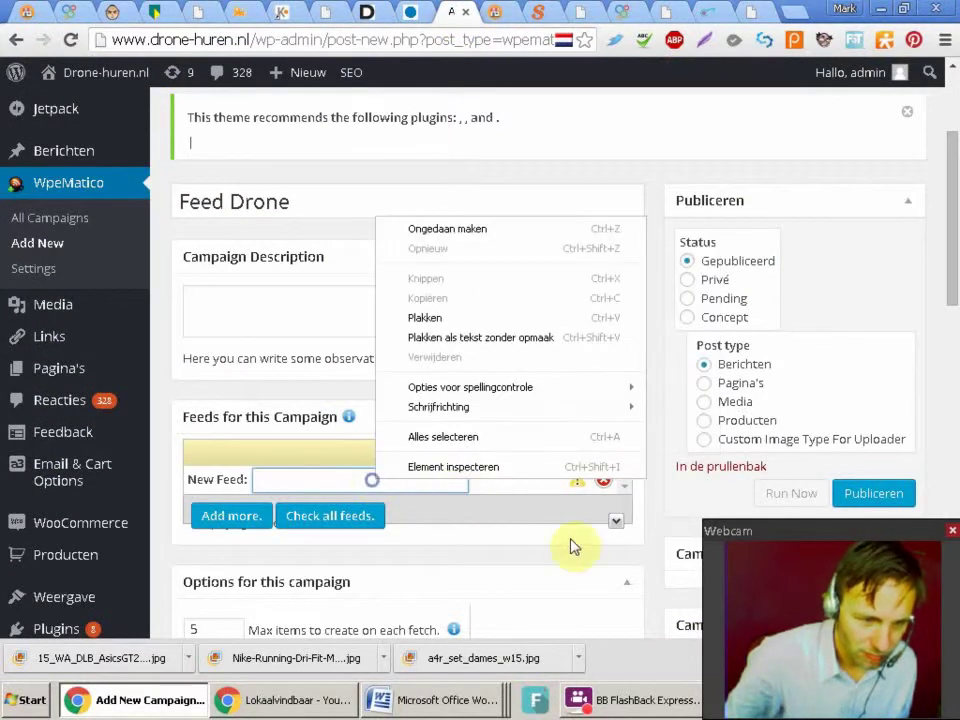
click(493, 319)
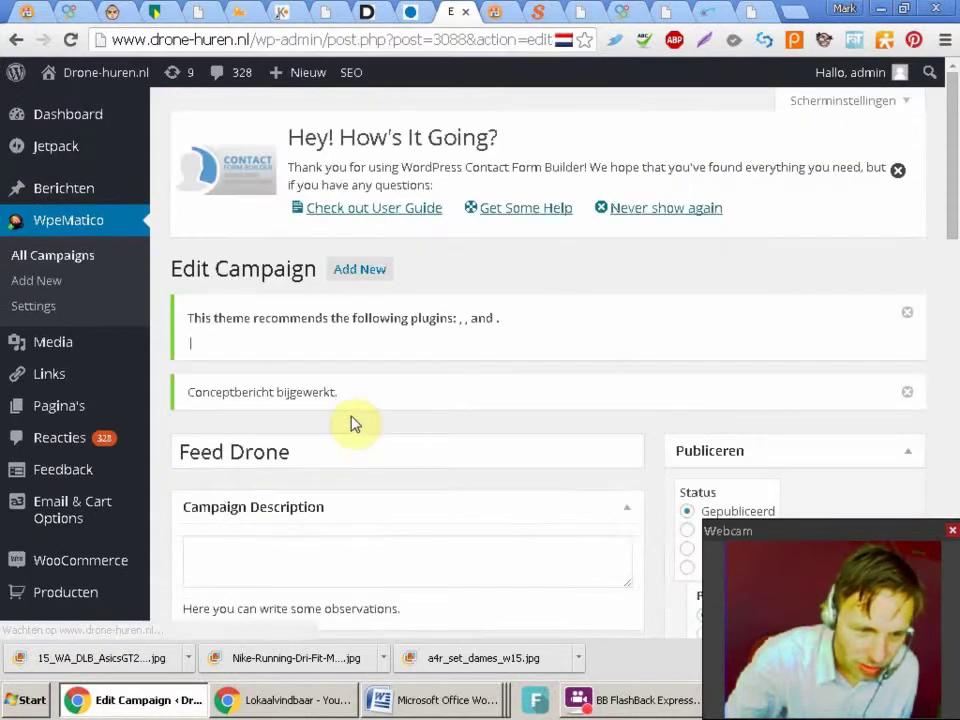
Review the saved campaign's feed list, checking the drones.nl feed URL, the empty new feed row and the feed search
drag(945, 197, 955, 390)
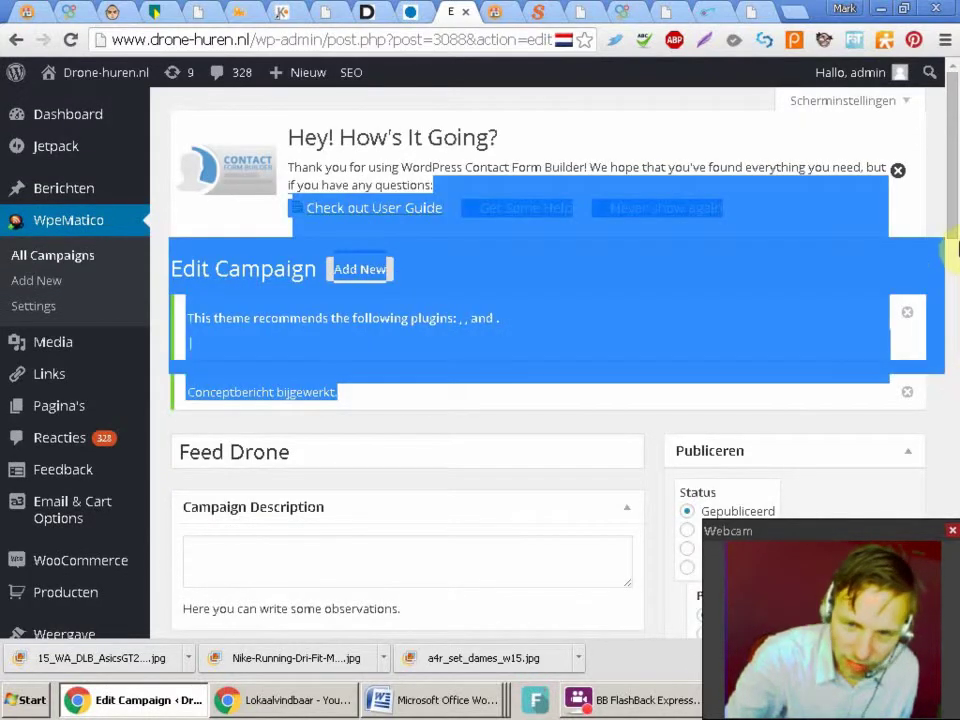
drag(955, 250, 949, 311)
click(582, 345)
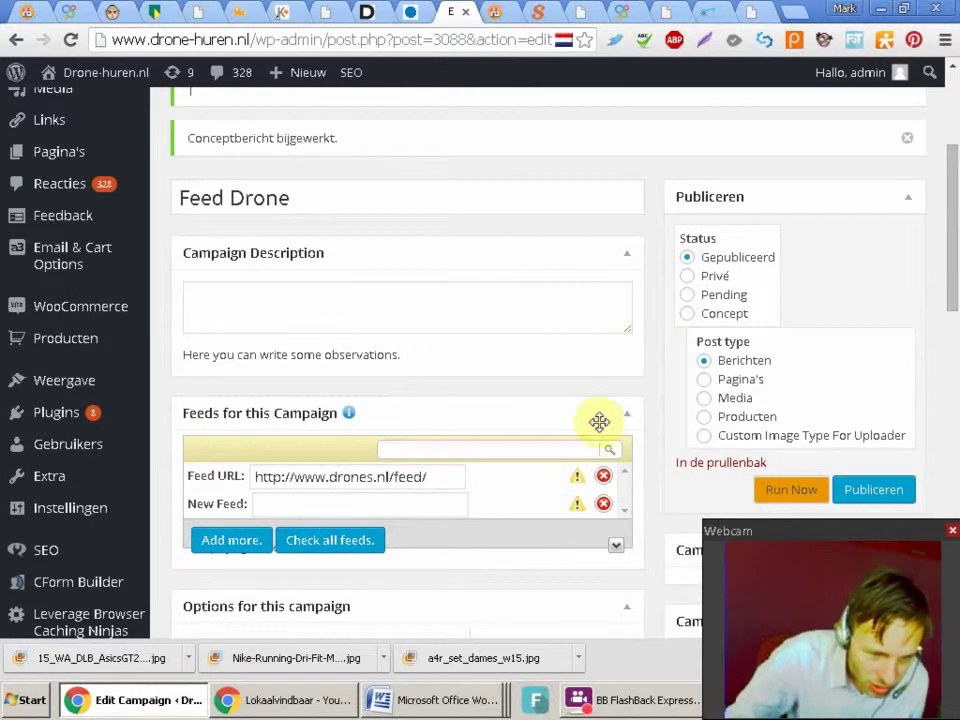
drag(255, 476, 439, 476)
mouse_move(128, 440)
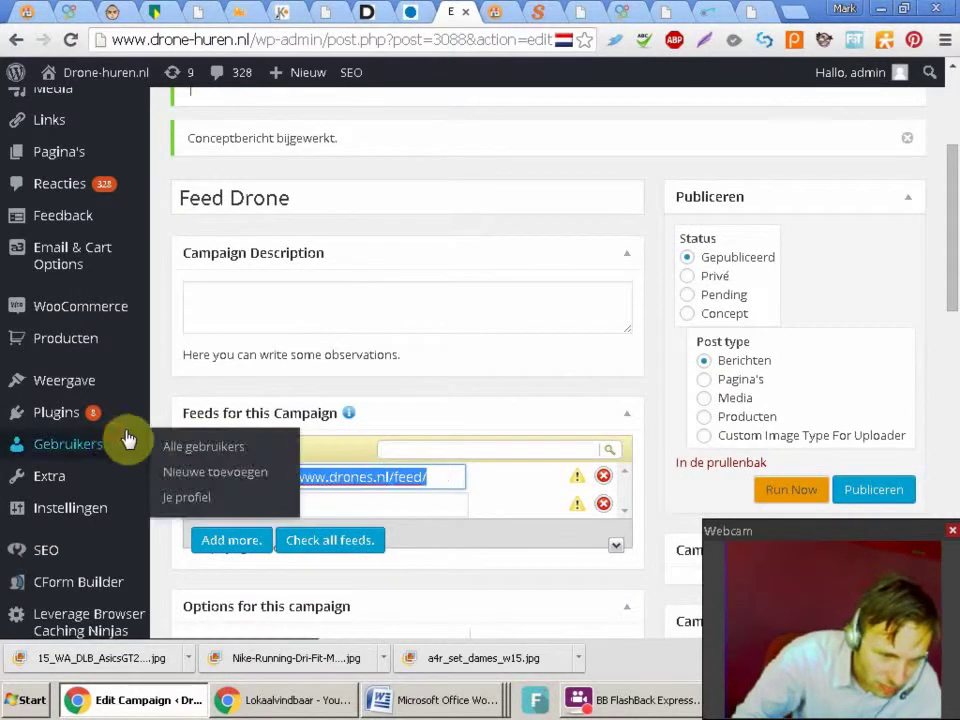
click(304, 506)
click(487, 452)
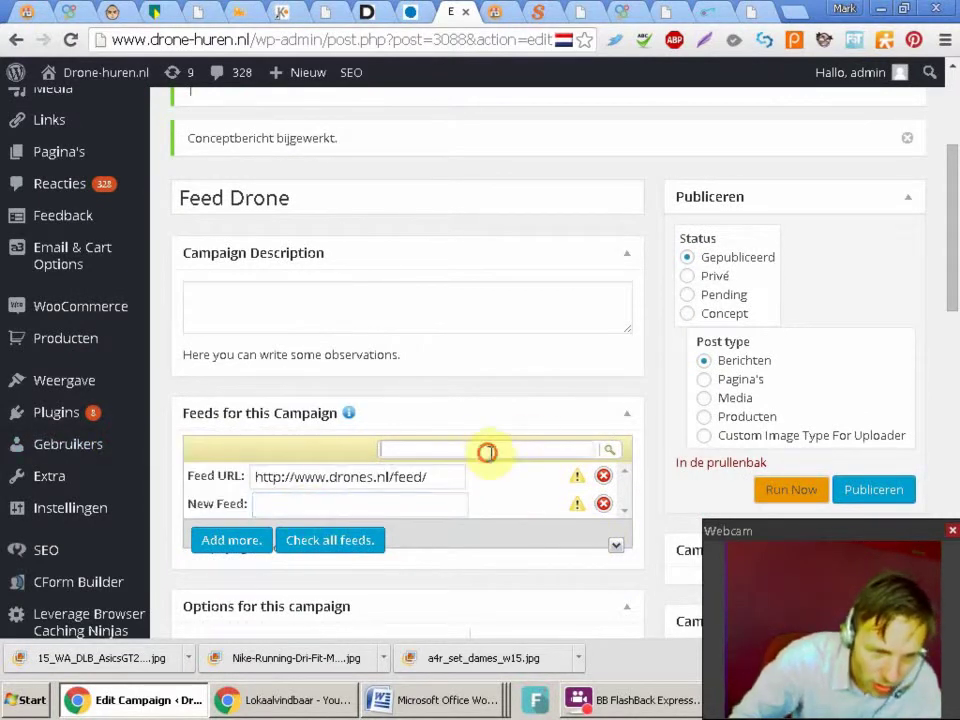
mouse_move(352, 420)
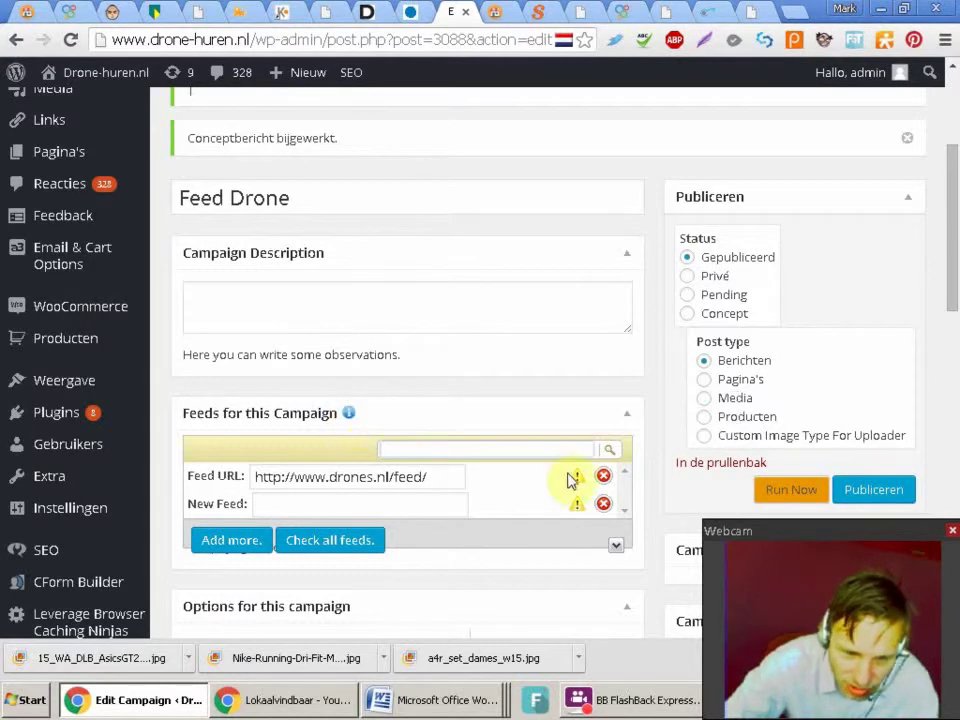
click(605, 478)
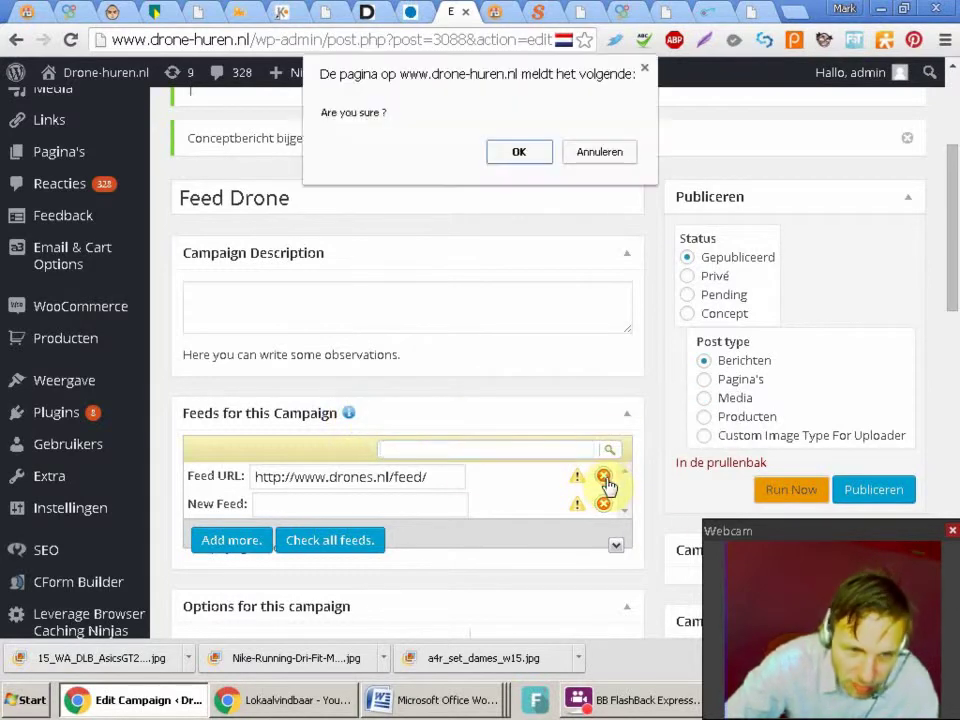
click(595, 146)
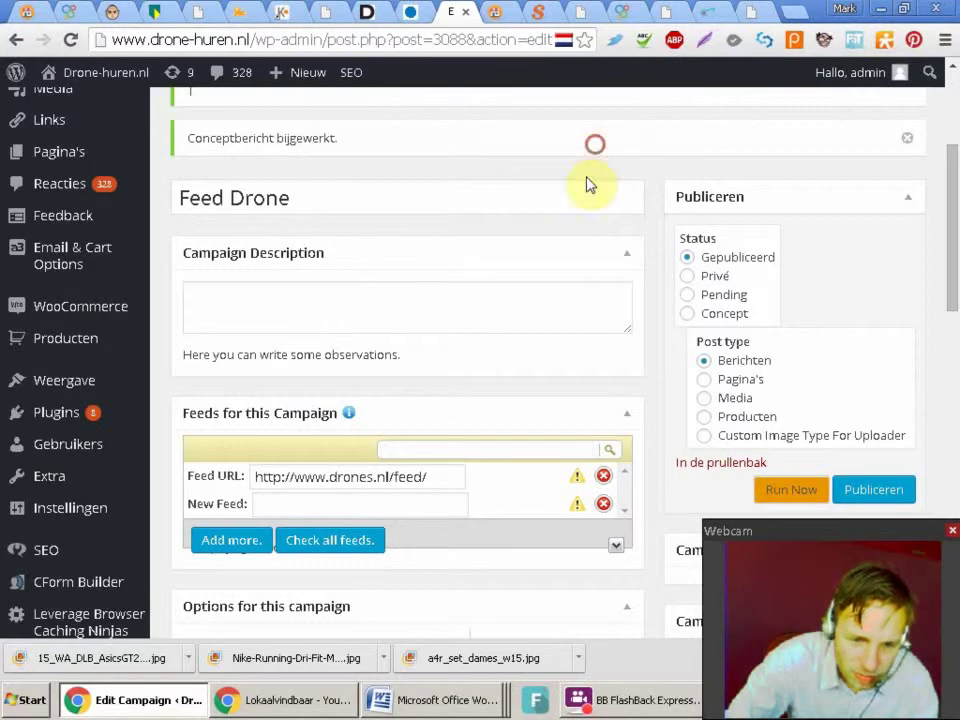
click(580, 478)
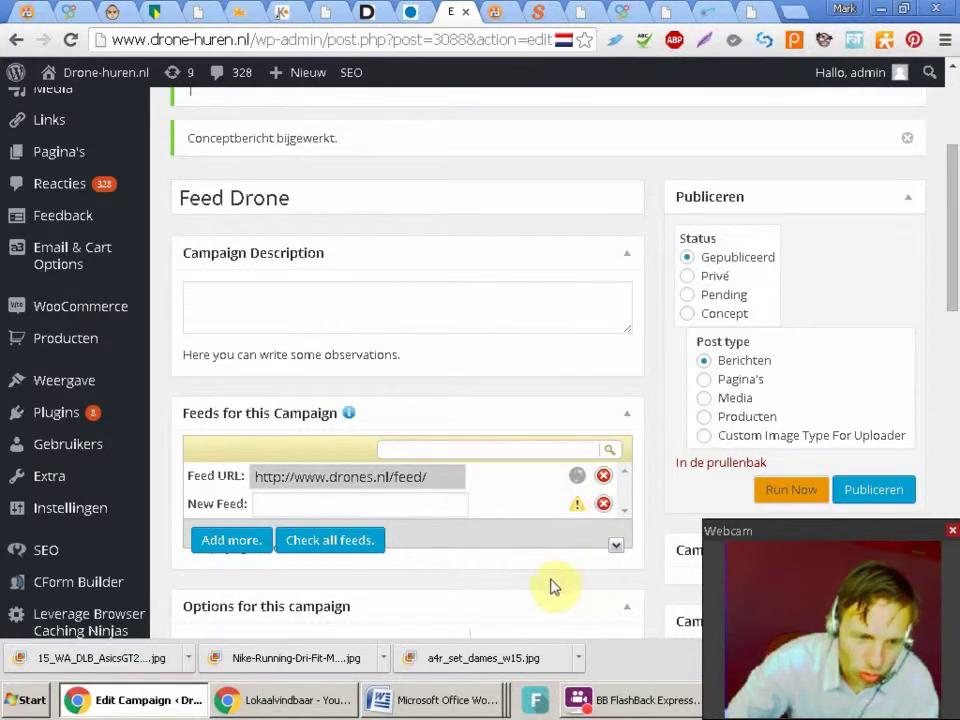
click(428, 483)
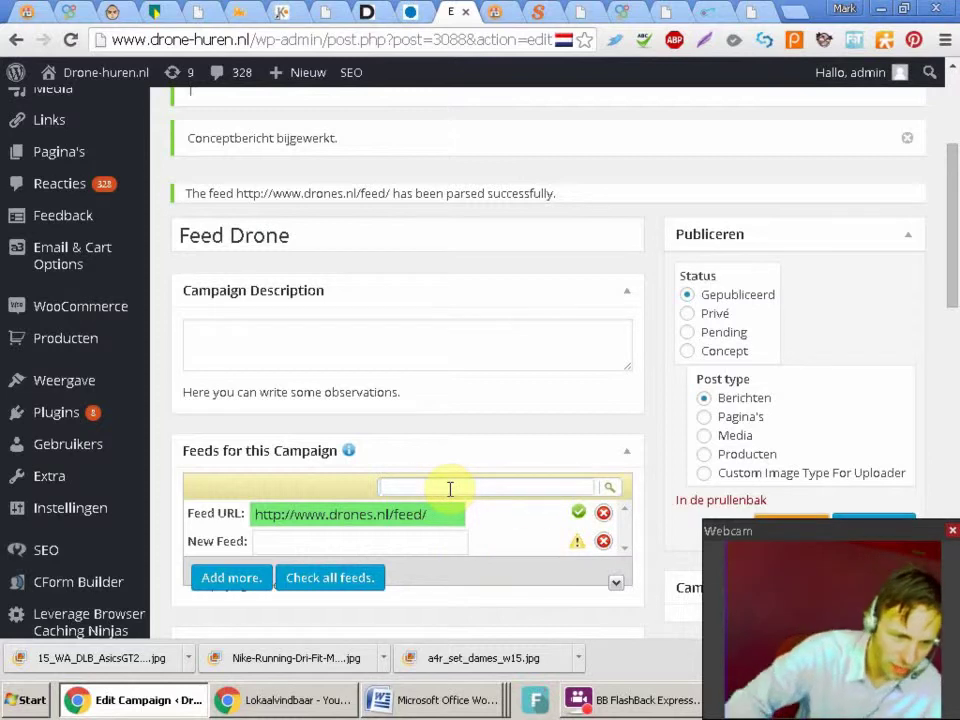
Enable automatic category creation for the campaign
scroll(955, 316, down, 2)
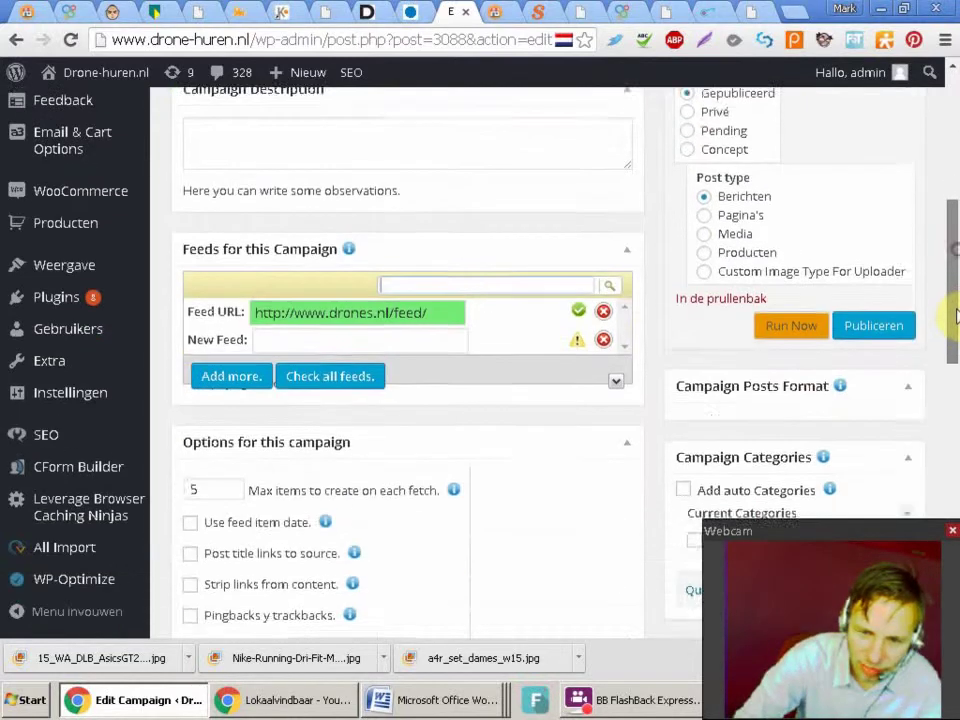
scroll(955, 320, down, 2)
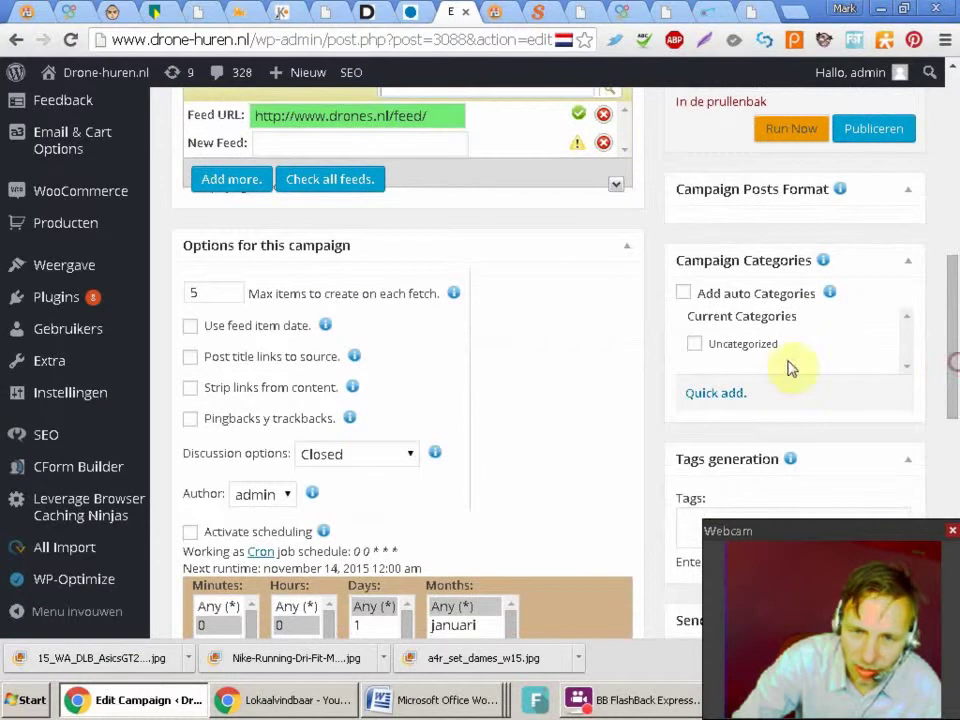
click(683, 294)
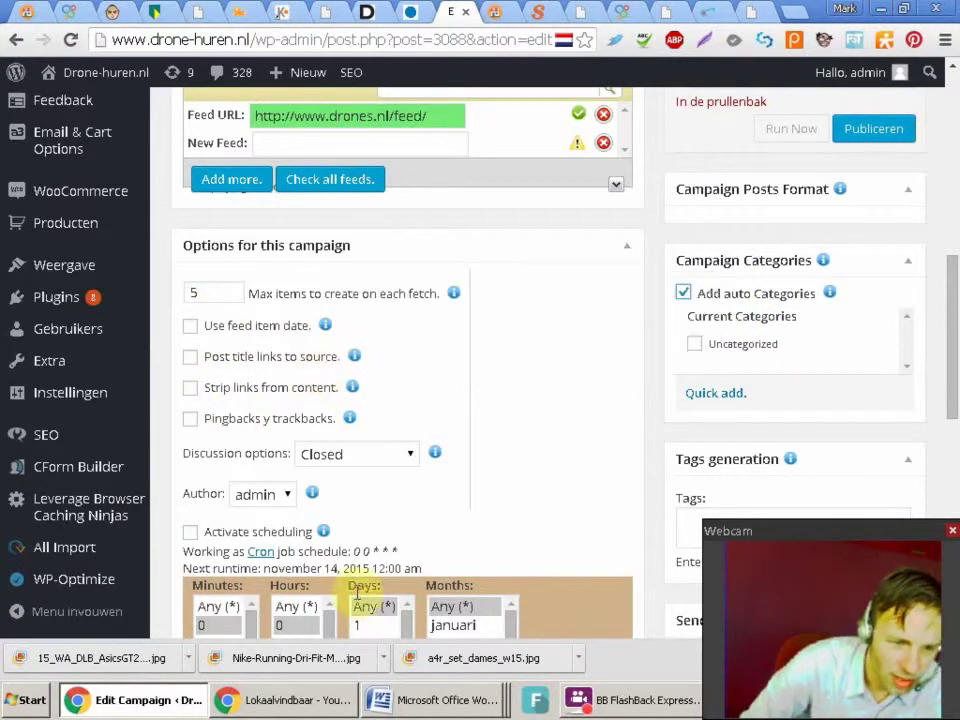
Enable the campaign options for using the feed item date and linking post titles to their source
scroll(953, 280, up, 1)
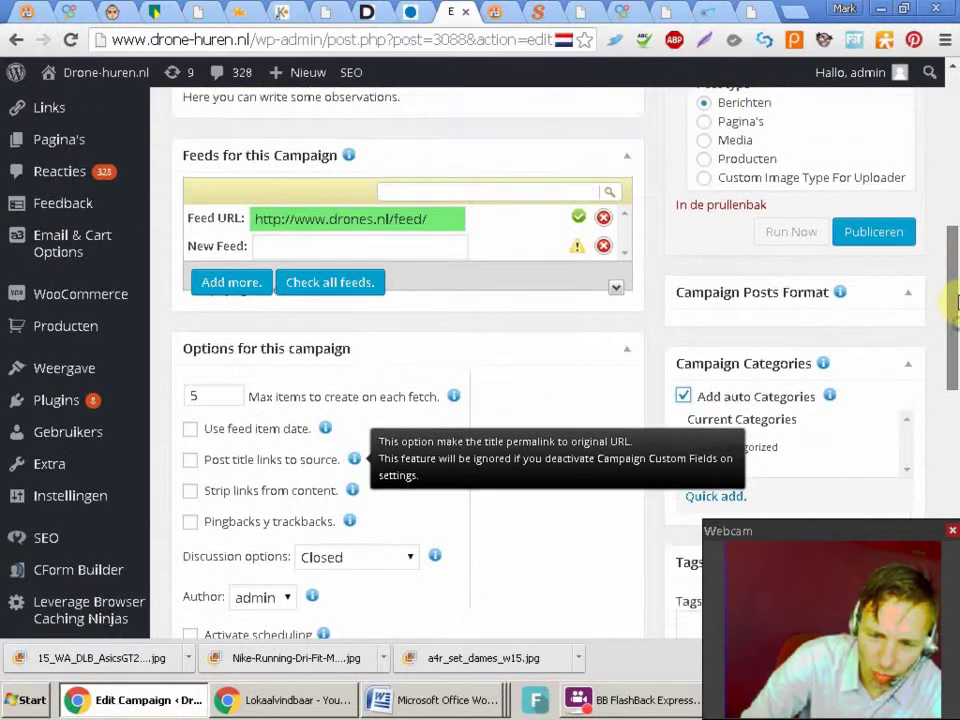
scroll(950, 260, up, 2)
scroll(940, 230, up, 2)
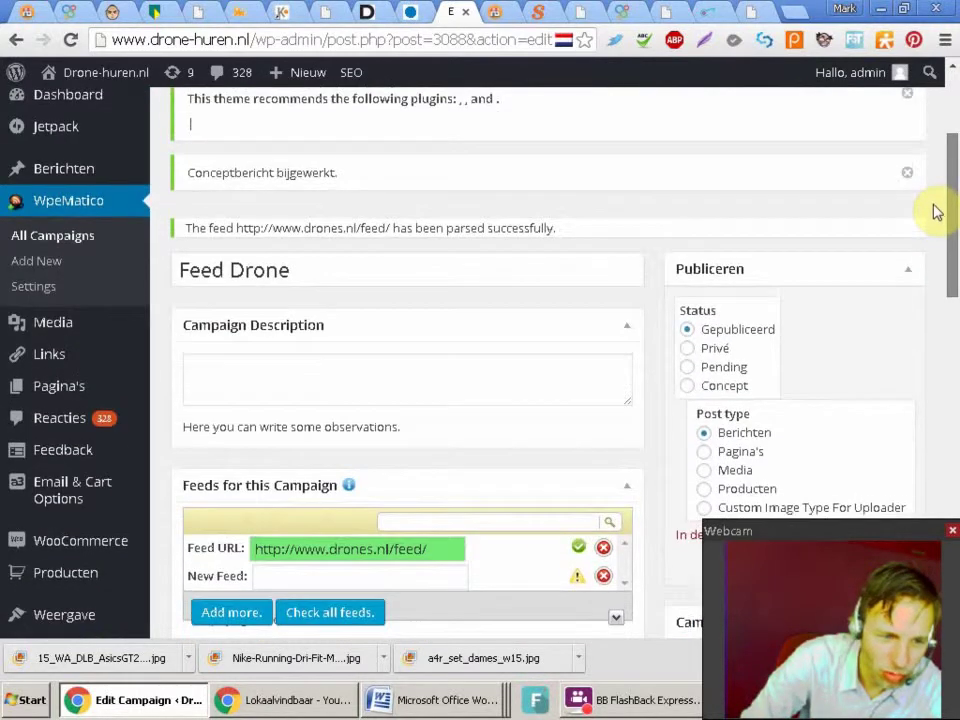
scroll(915, 251, down, 4)
scroll(910, 330, down, 3)
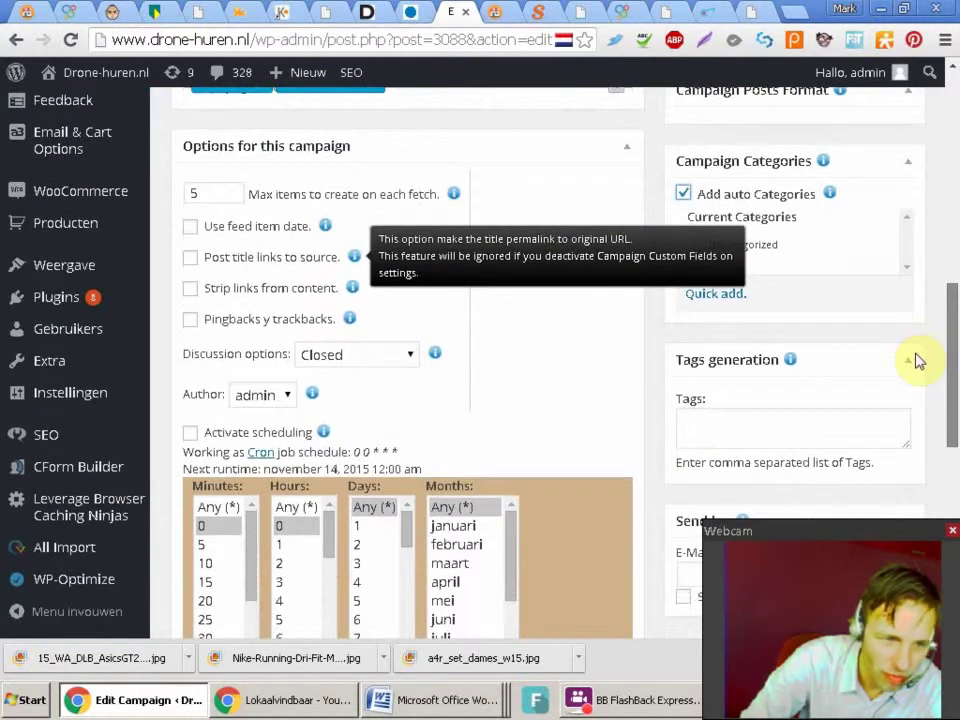
scroll(925, 369, down, 1)
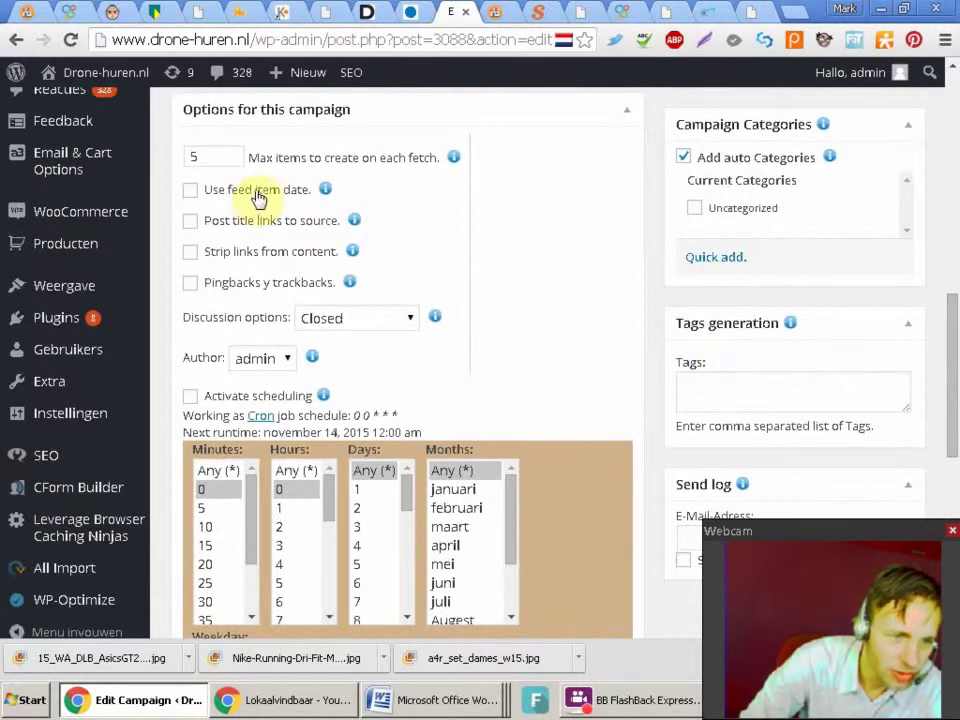
mouse_move(325, 191)
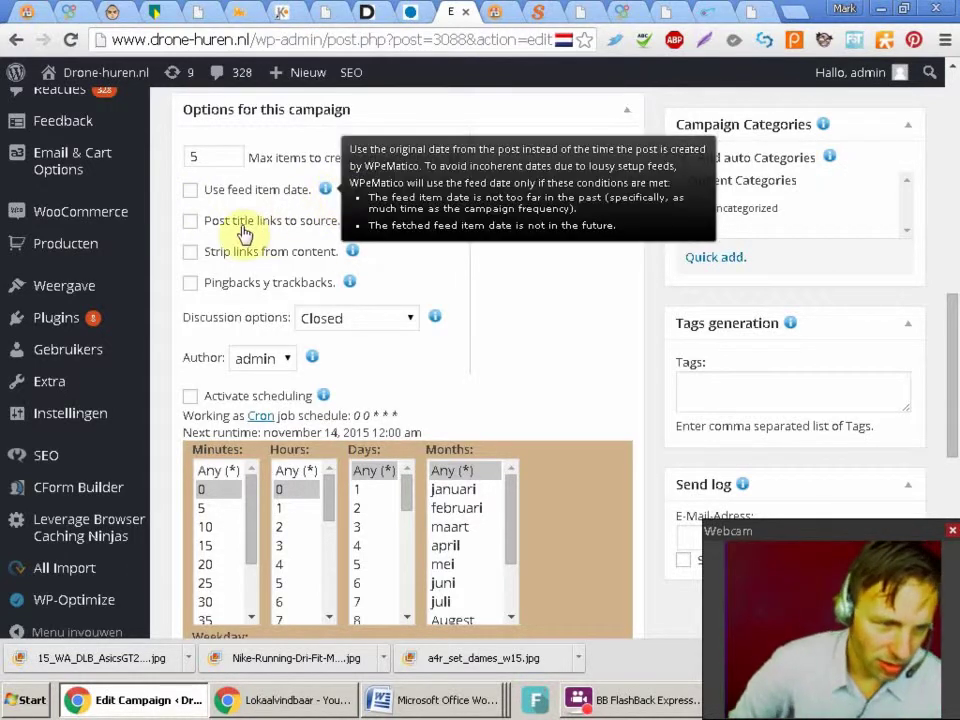
click(191, 222)
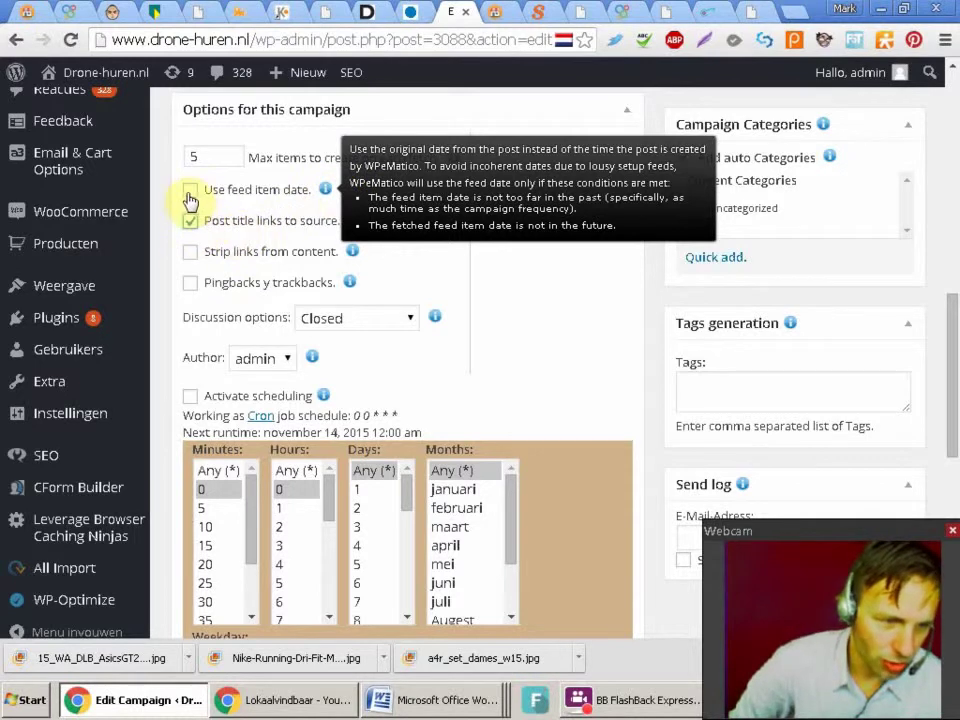
click(191, 192)
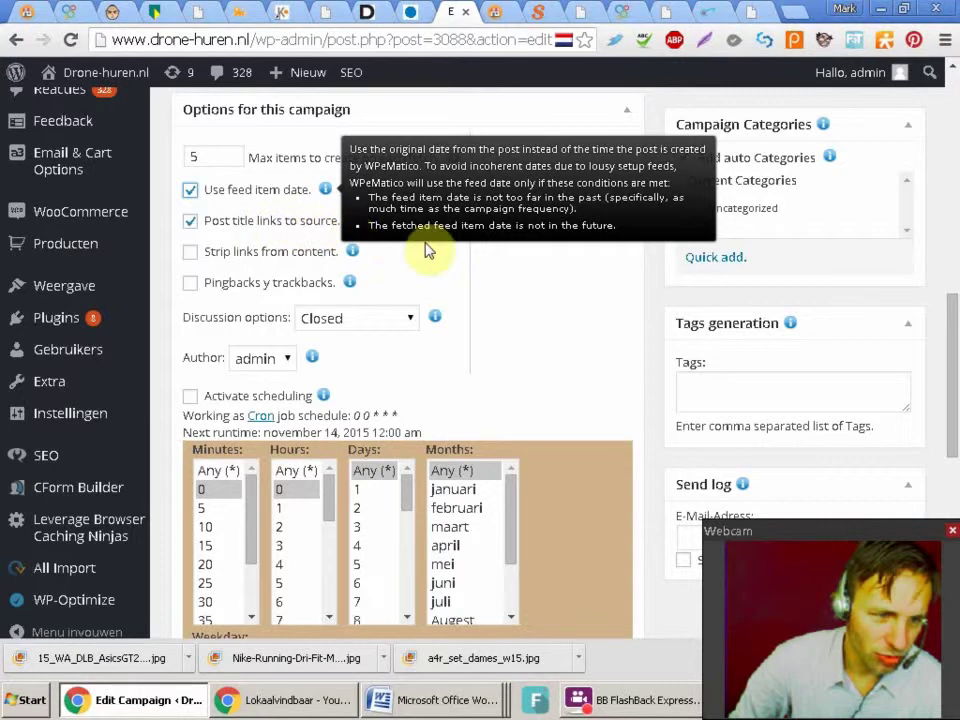
mouse_move(358, 225)
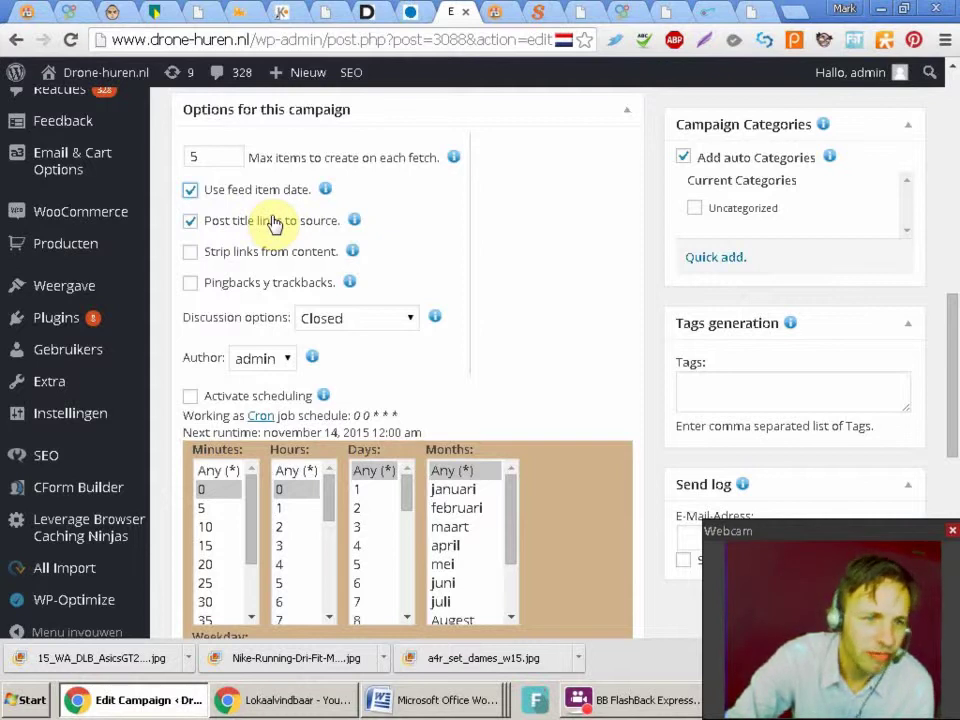
Highlight the "Drones Nieuws" heading on the drones.nl homepage, then return to the campaign's options
click(372, 12)
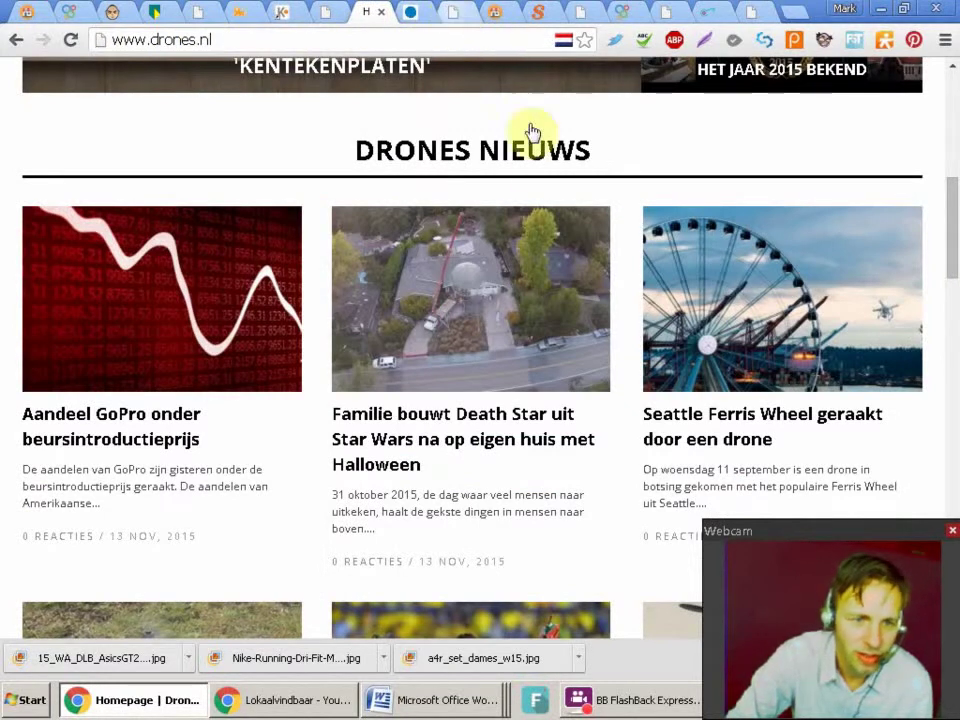
drag(321, 141, 667, 162)
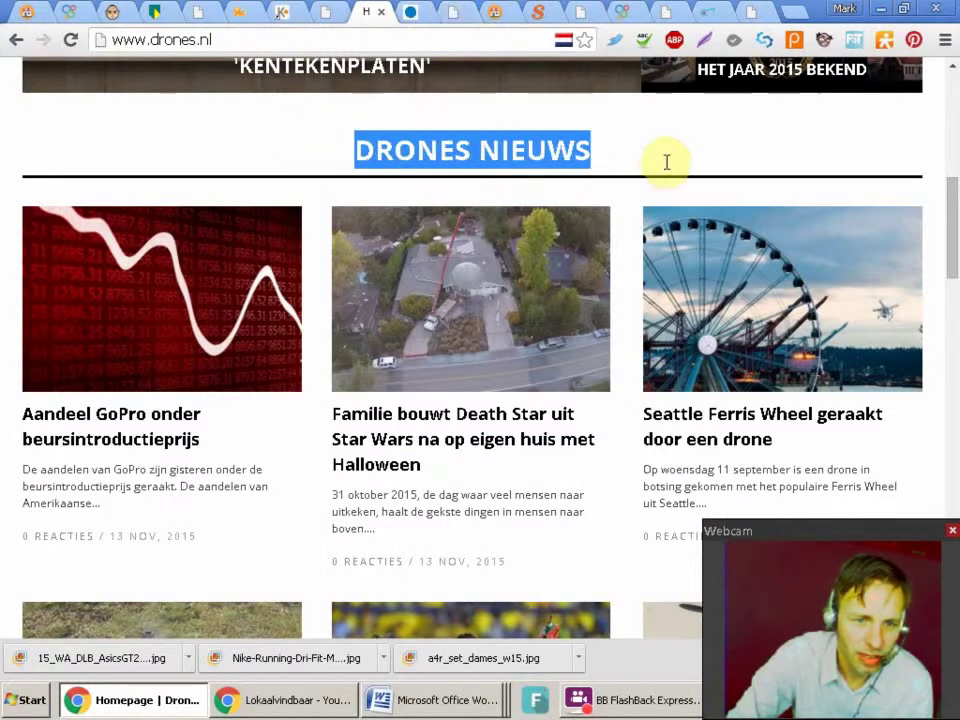
right_click(450, 150)
click(495, 160)
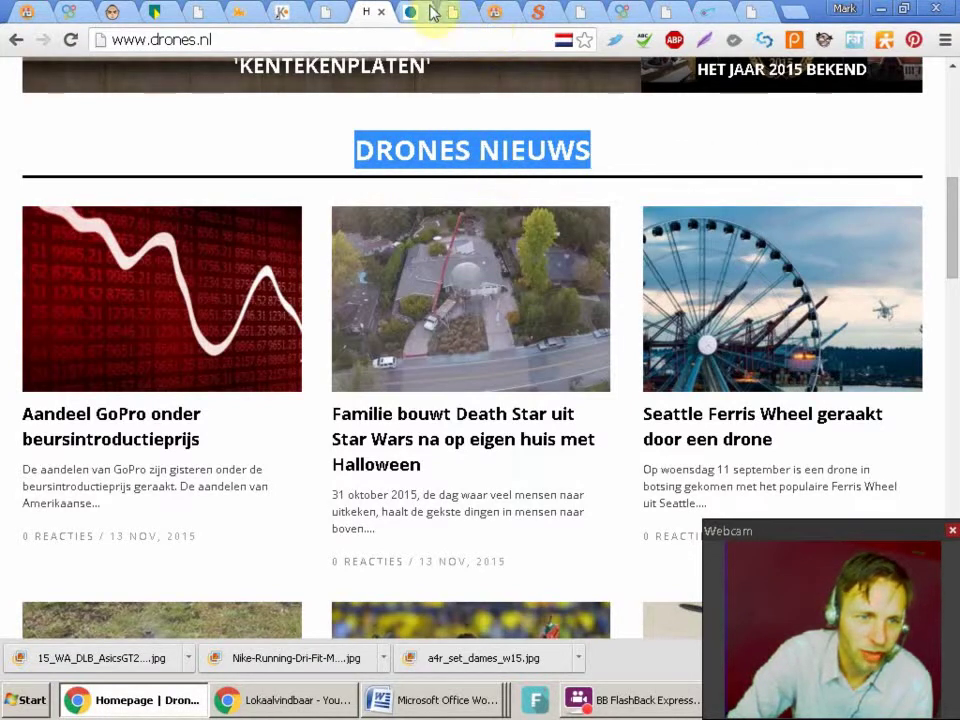
click(401, 13)
click(447, 12)
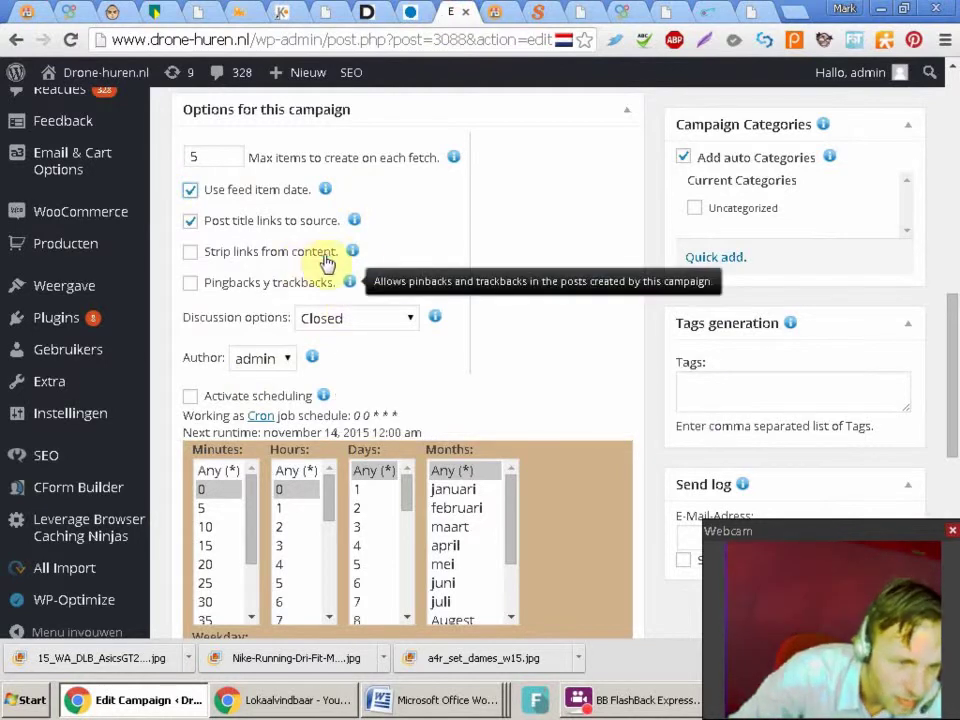
Open the Death Star Halloween article from the drones.nl homepage, look at it, and return to the campaign's options
mouse_move(358, 257)
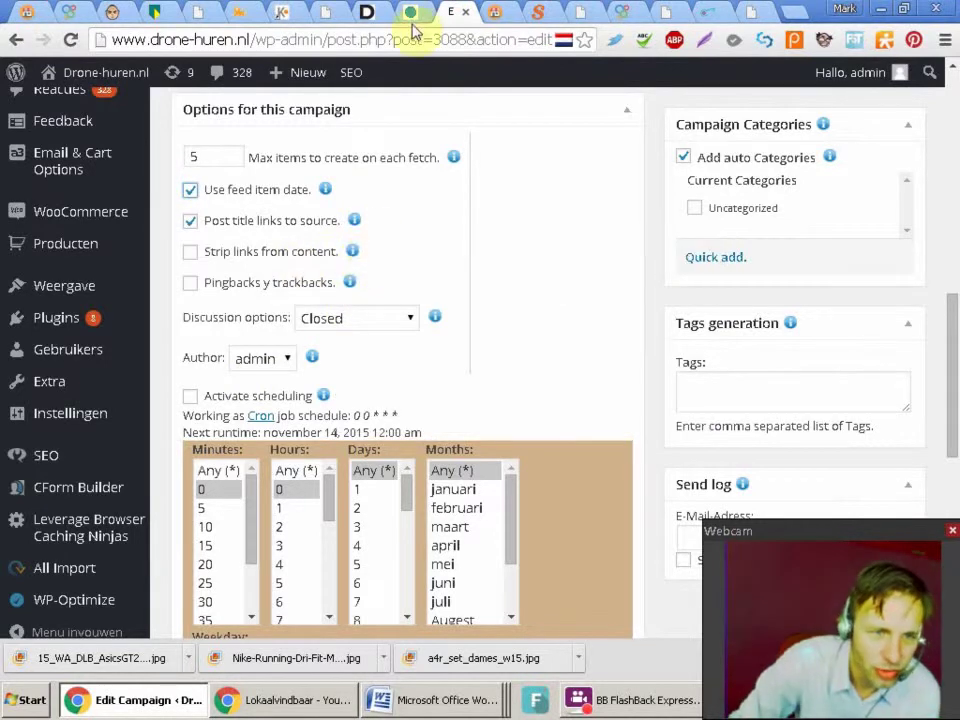
click(366, 12)
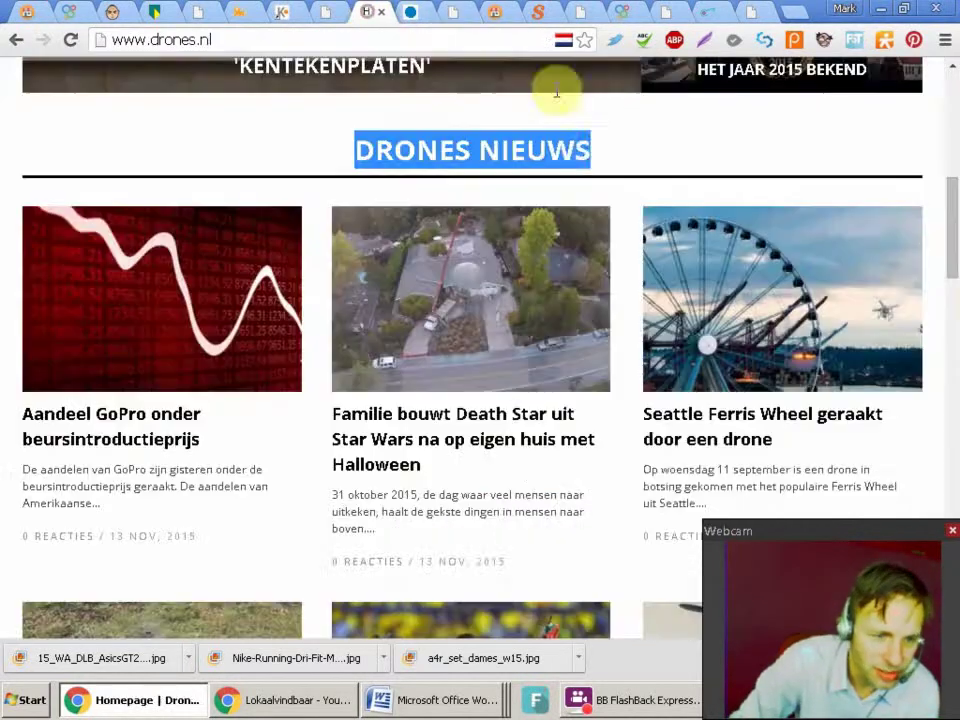
click(388, 311)
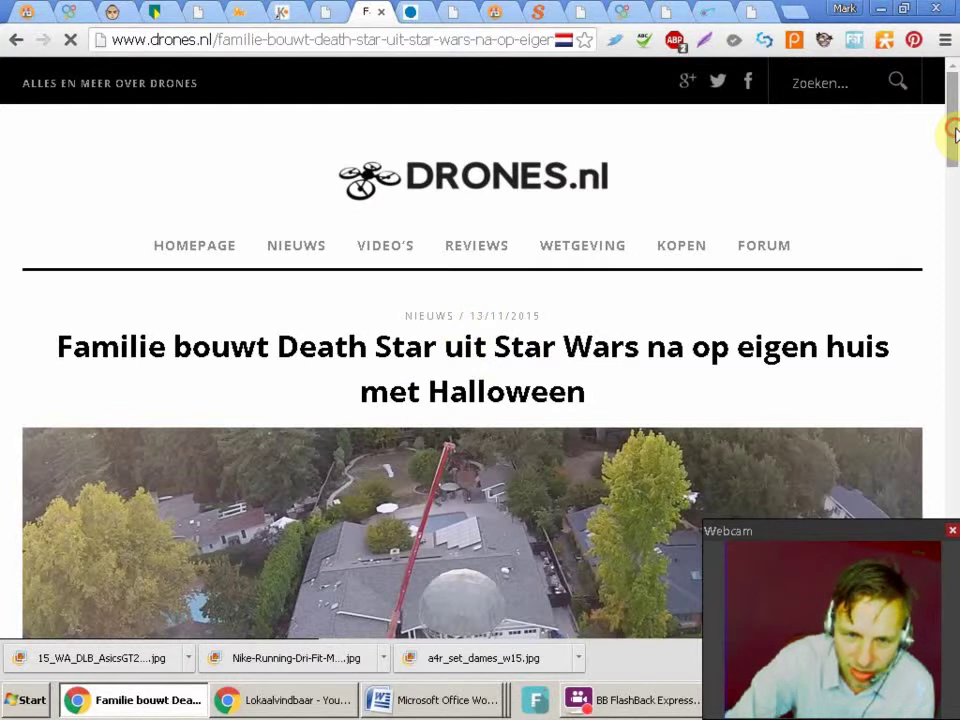
drag(952, 130, 834, 11)
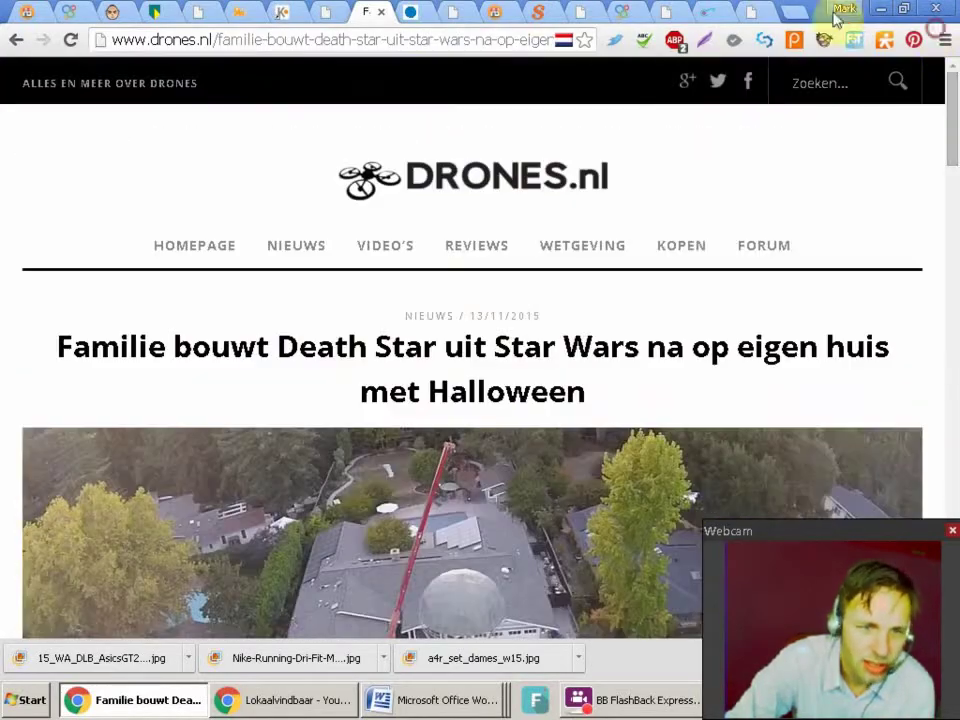
click(452, 12)
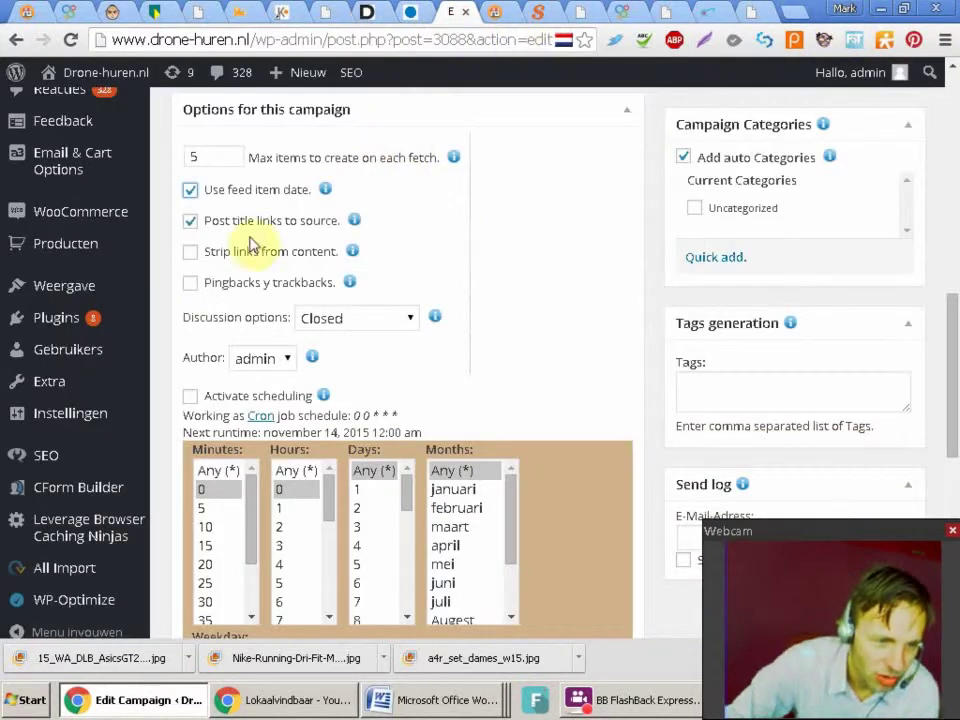
Enable stripping links from content and pingbacks and trackbacks, and set the discussion options to Open
mouse_move(355, 257)
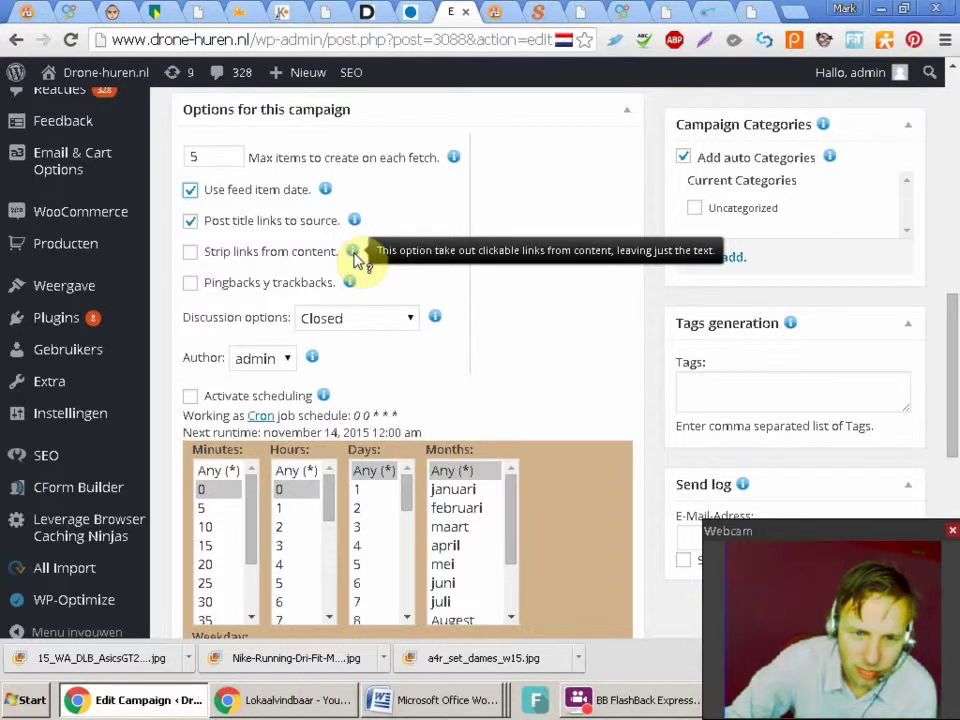
click(190, 252)
mouse_move(350, 284)
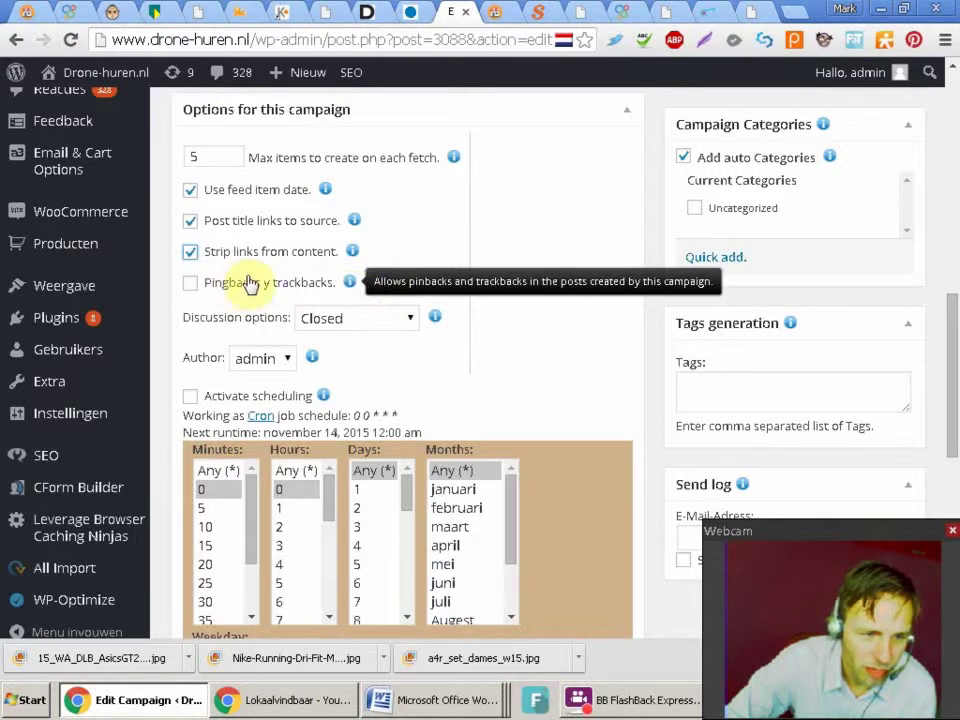
click(191, 285)
click(400, 317)
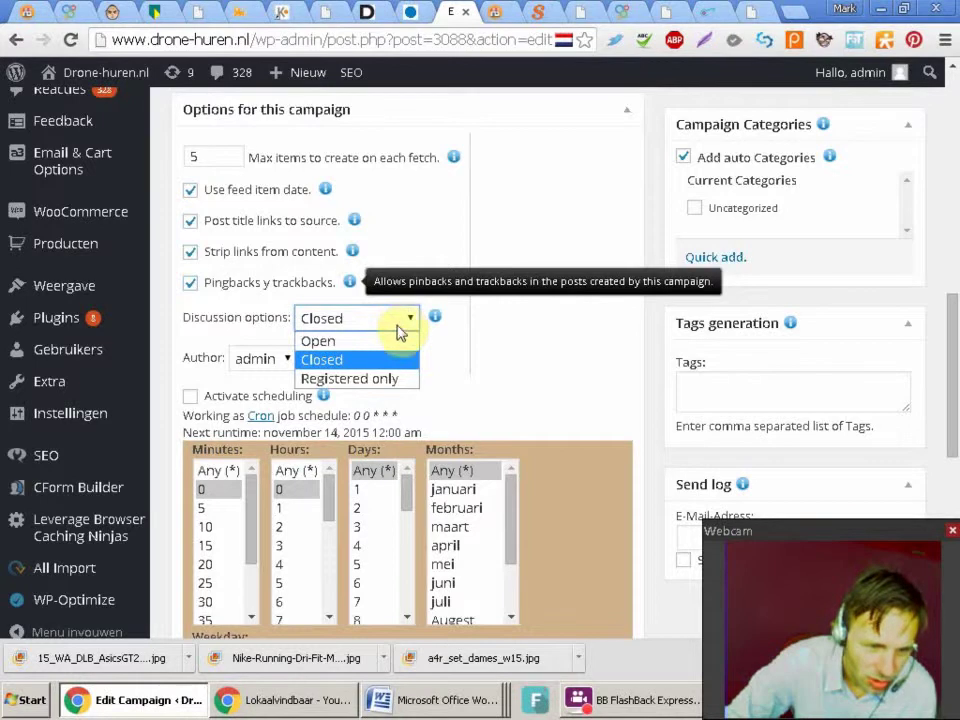
click(390, 341)
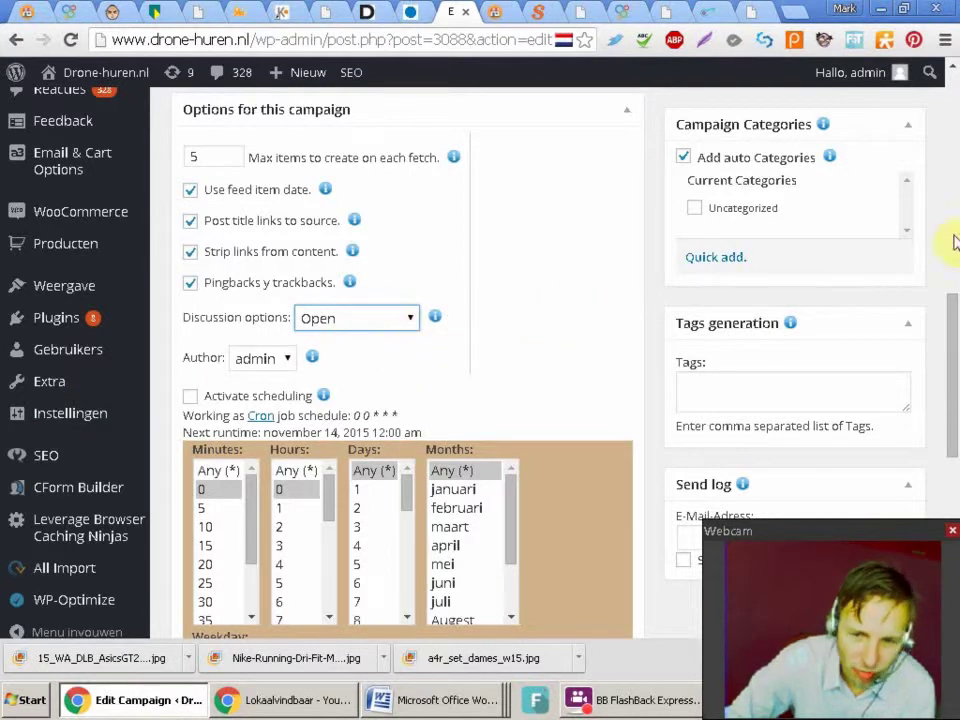
Examine the Death Star article on drones.nl for its content and tags, and return to the campaign's tag and scheduling settings
drag(955, 322, 955, 352)
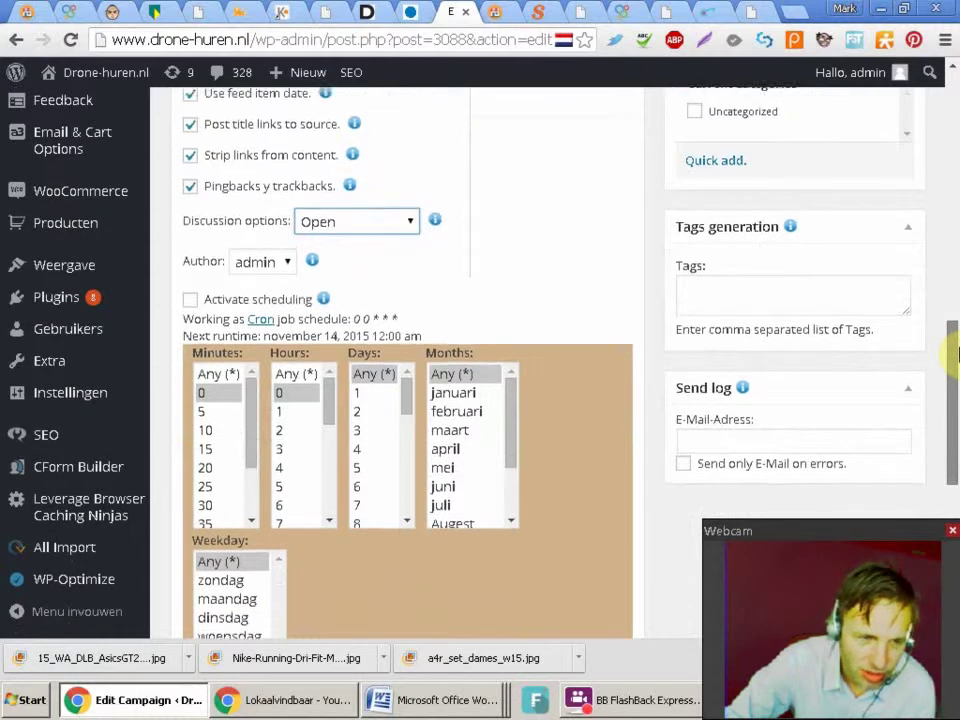
click(362, 12)
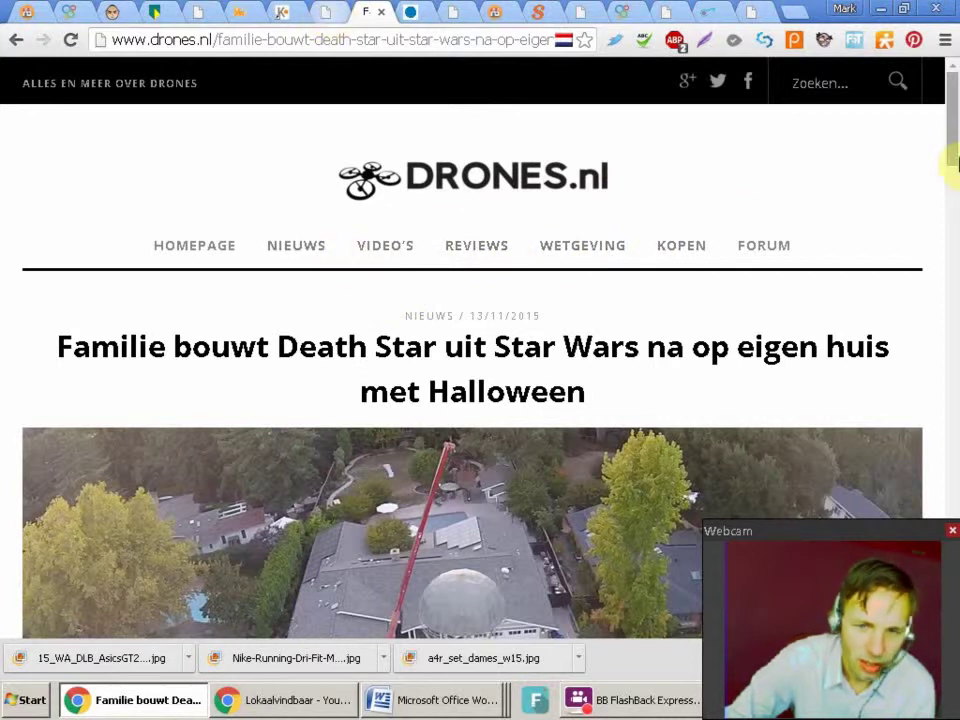
scroll(909, 360, down, 20)
scroll(924, 290, up, 15)
scroll(924, 290, down, 15)
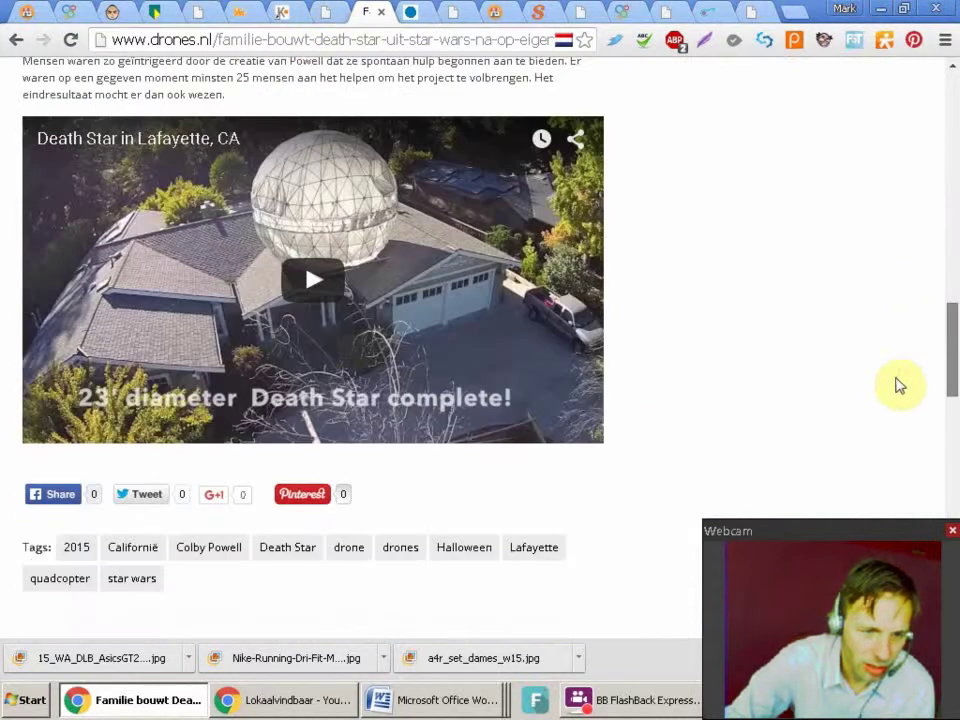
scroll(480, 350, up, 20)
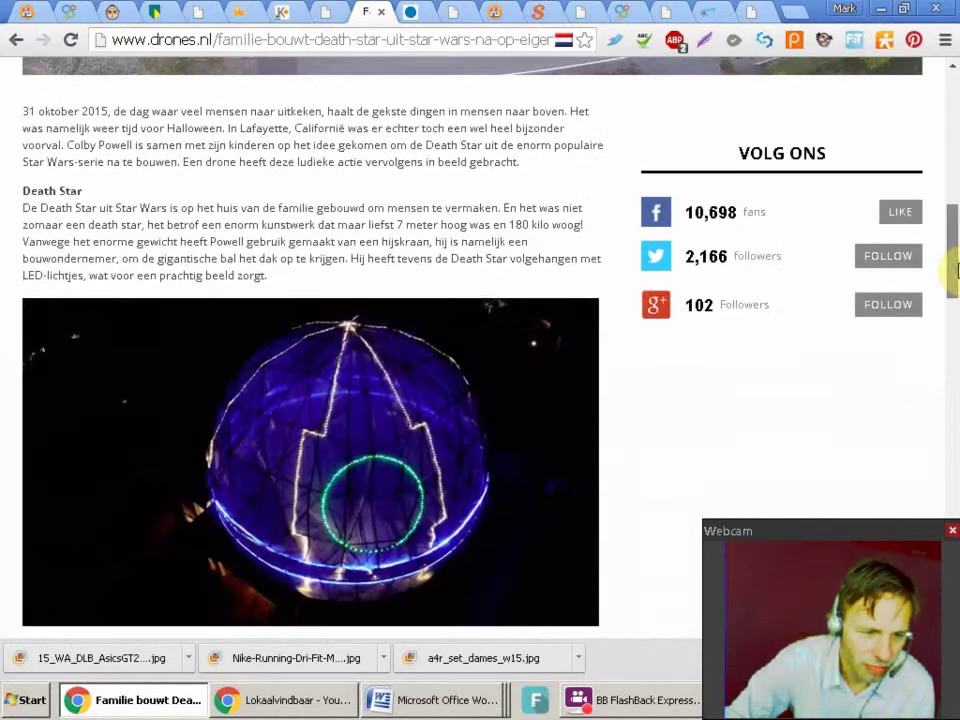
click(459, 17)
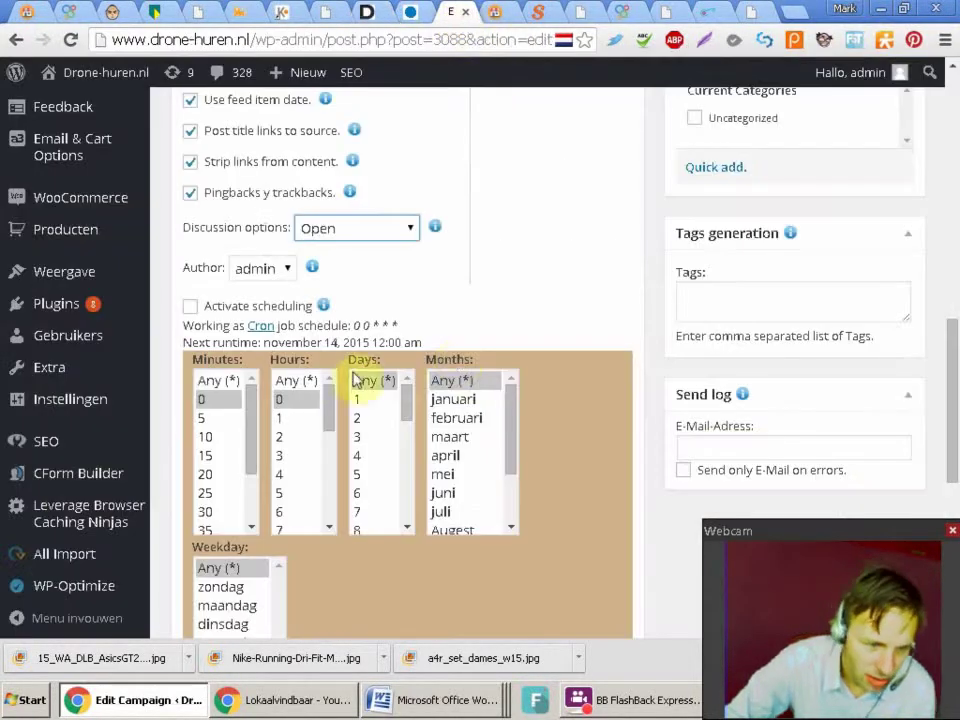
Examine the help notes for activating scheduling and for the campaign's image options
scroll(952, 360, down, 1)
scroll(953, 375, down, 1)
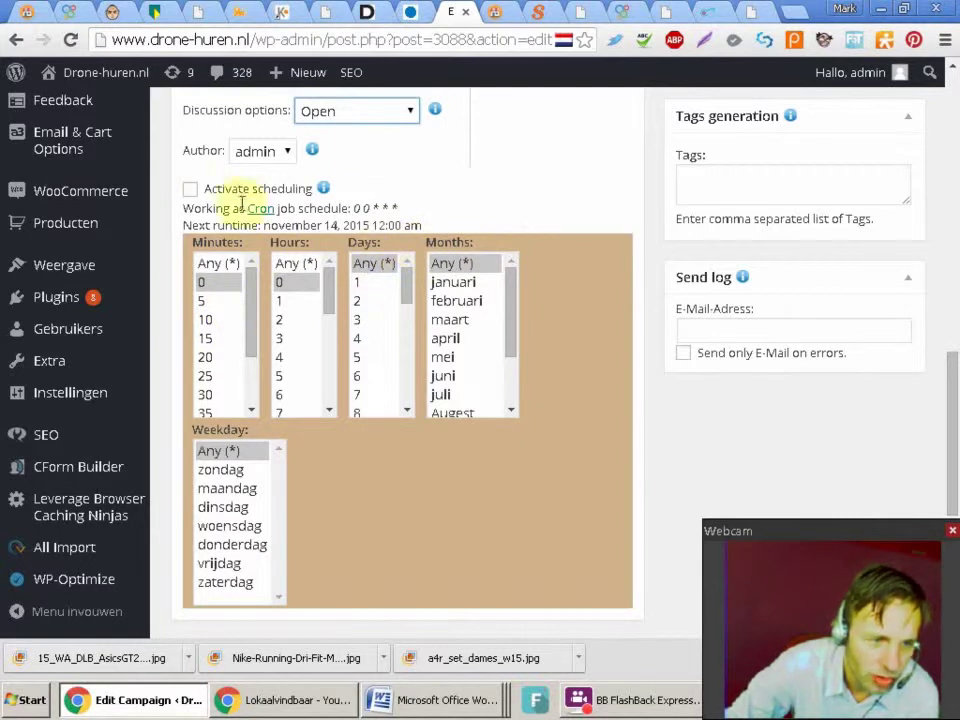
mouse_move(325, 191)
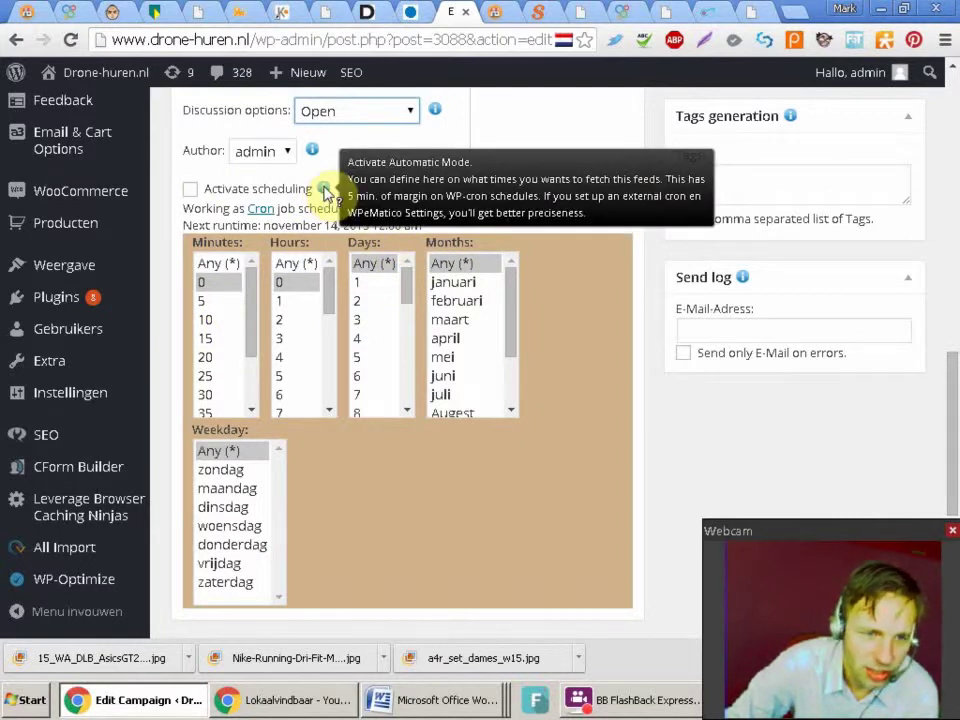
scroll(918, 470, down, 3)
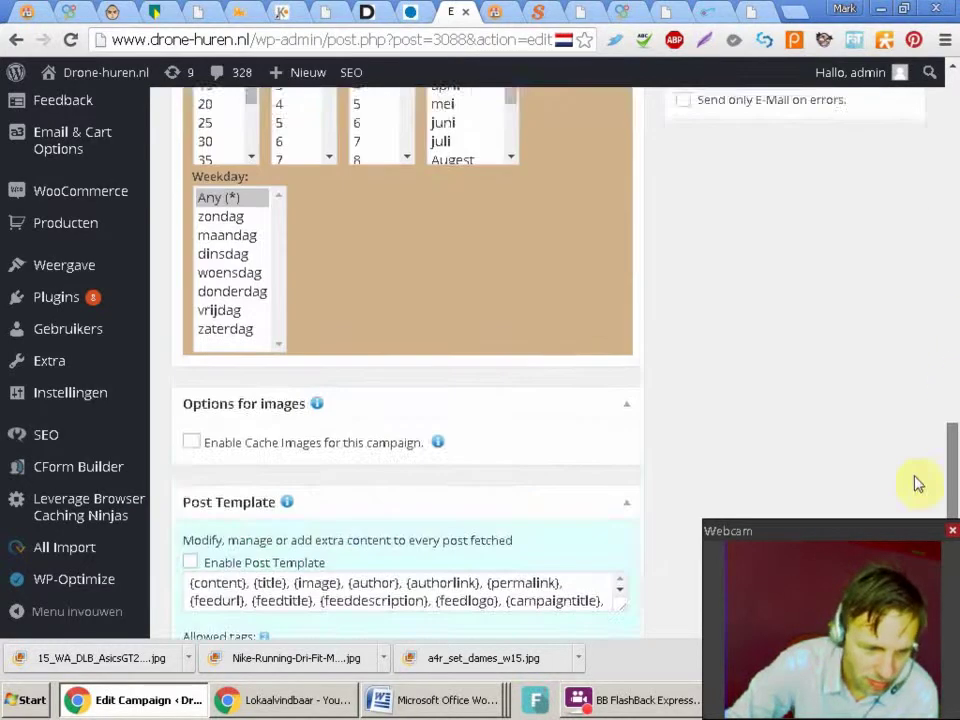
scroll(918, 484, down, 2)
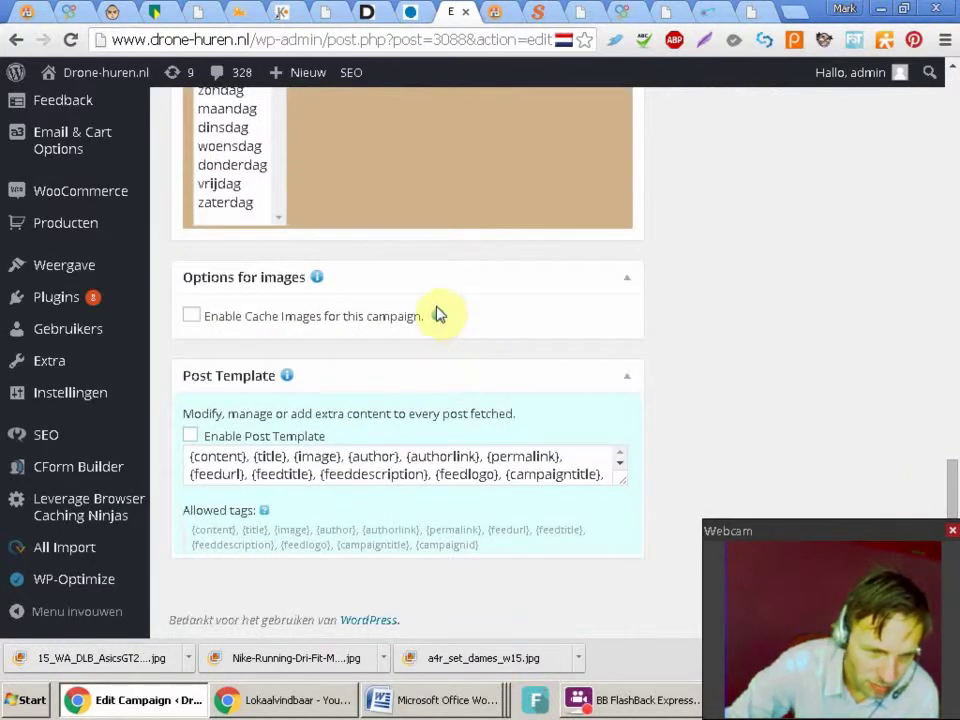
mouse_move(440, 316)
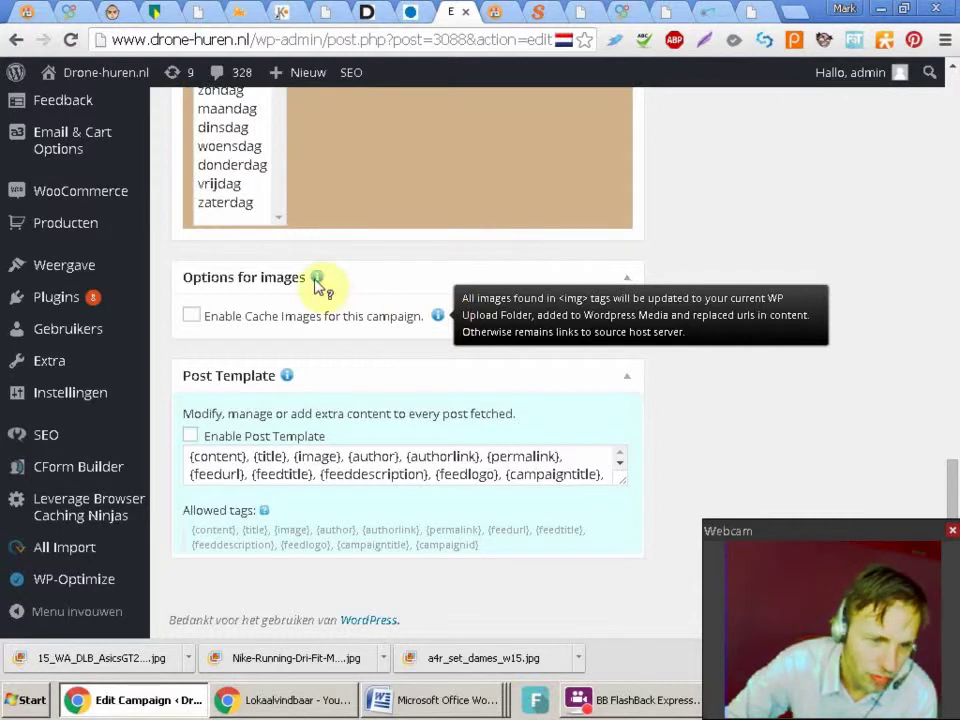
mouse_move(317, 279)
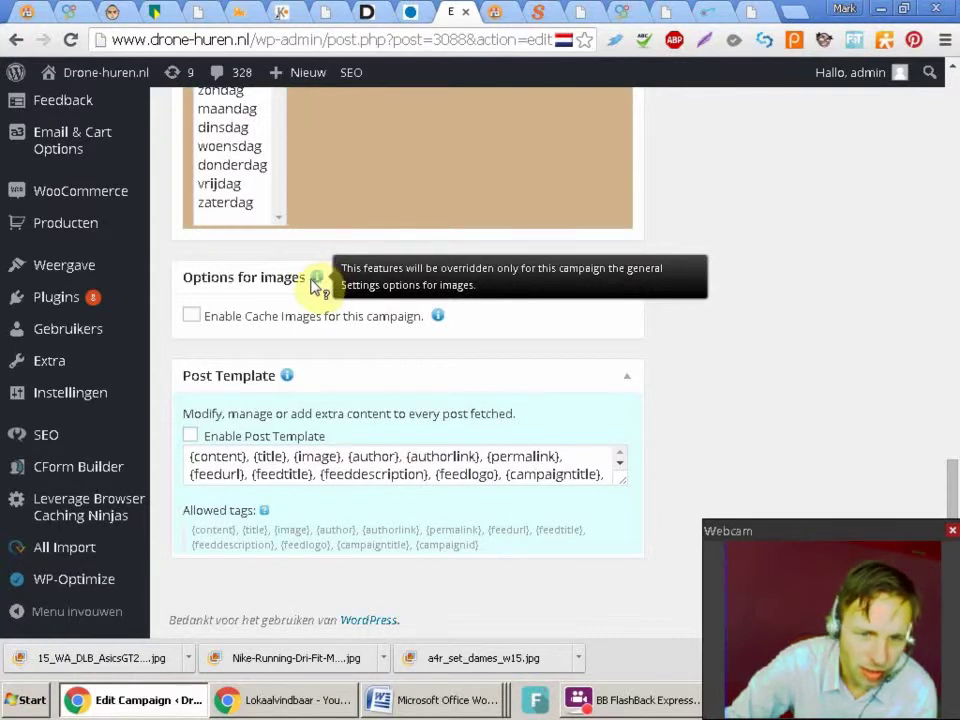
click(366, 12)
click(462, 11)
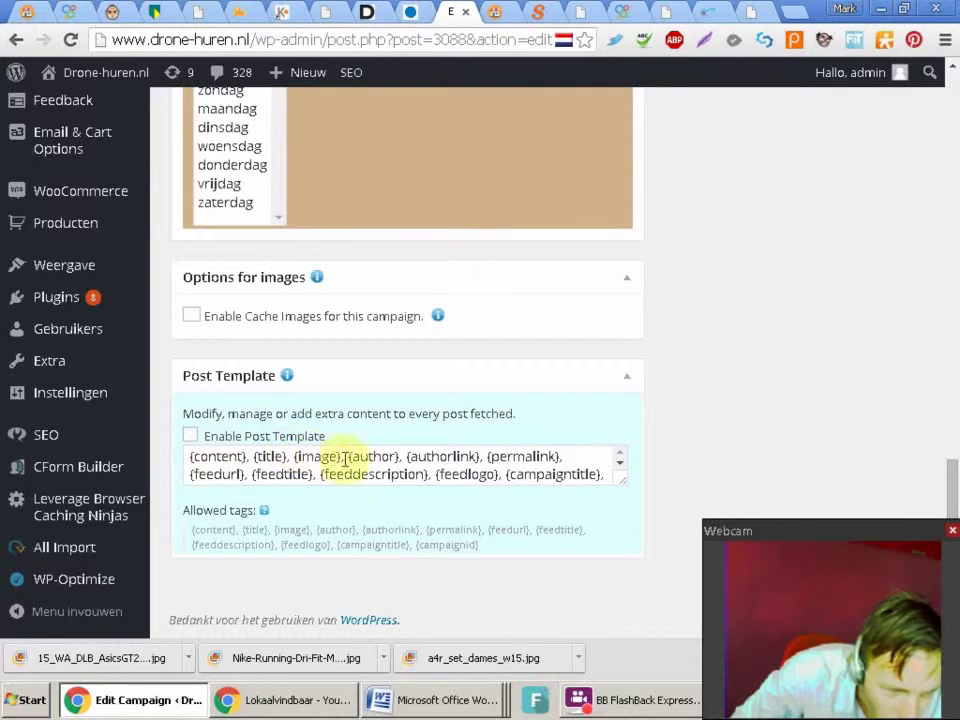
Remove the {author}, {authorlink}, {permalink} and {feedurl} tags from the campaign's post template
drag(344, 456, 564, 456)
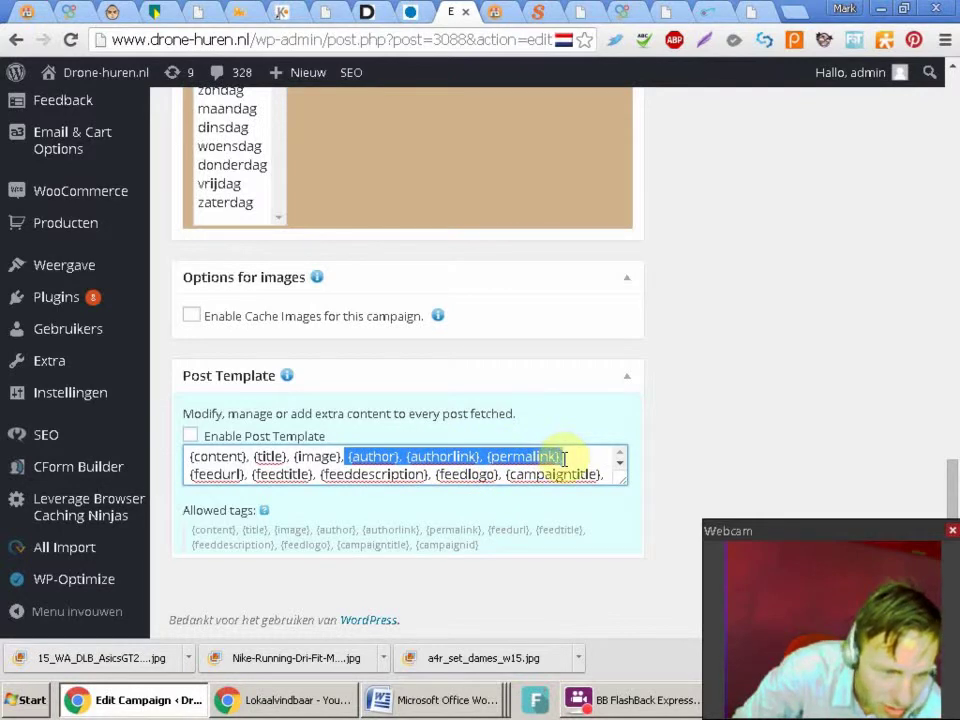
drag(564, 458, 258, 475)
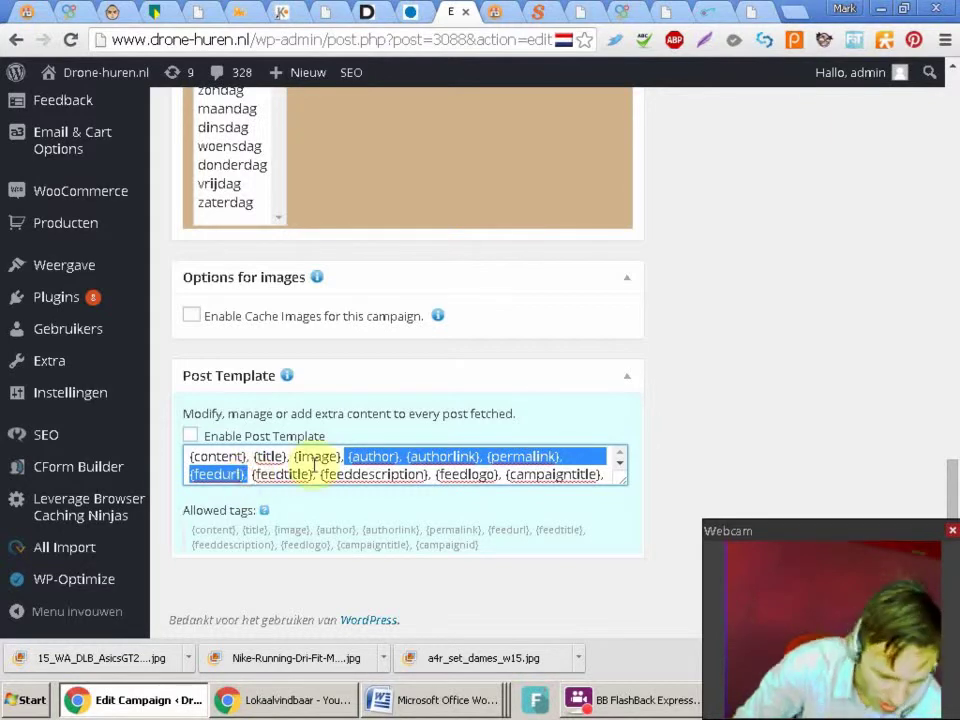
key(Delete)
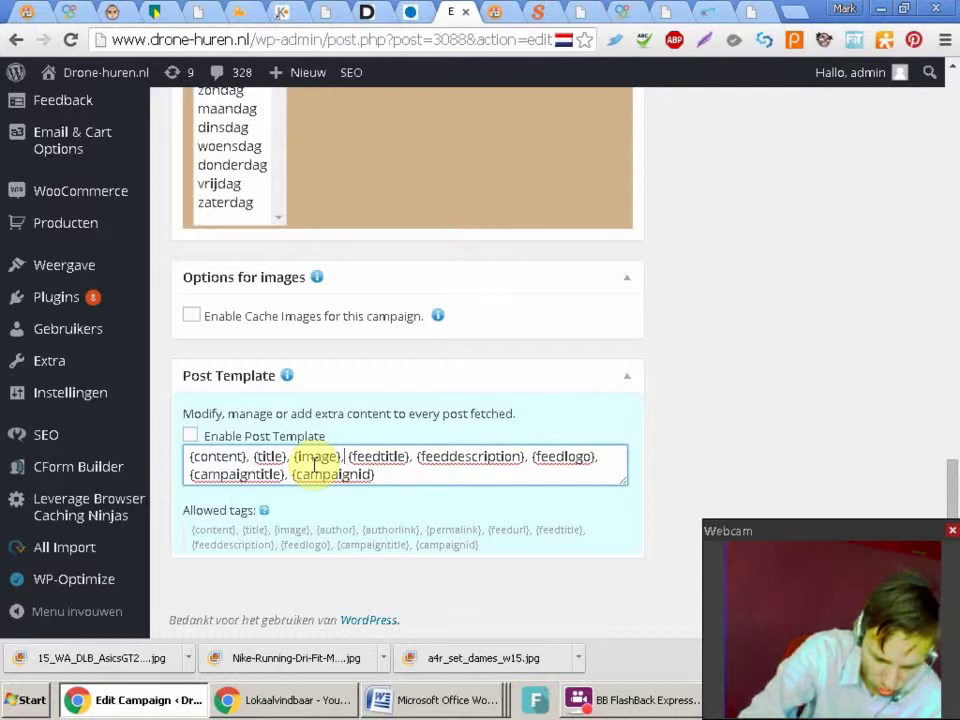
key(BackSpace)
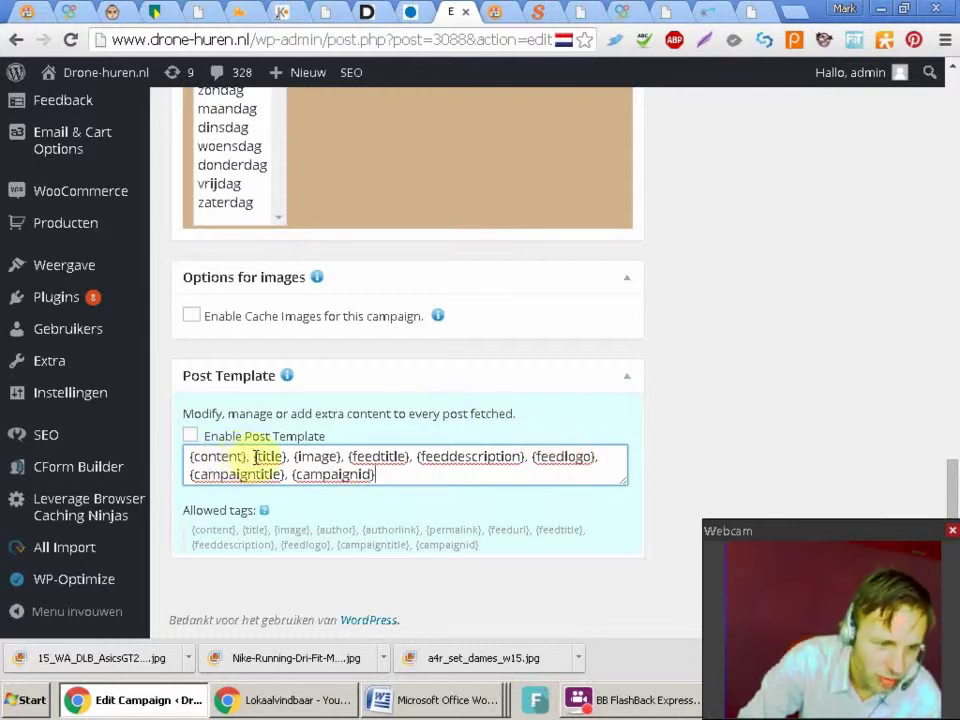
Remove the {campaignid} tag from the end of the campaign's post template
drag(255, 456, 156, 452)
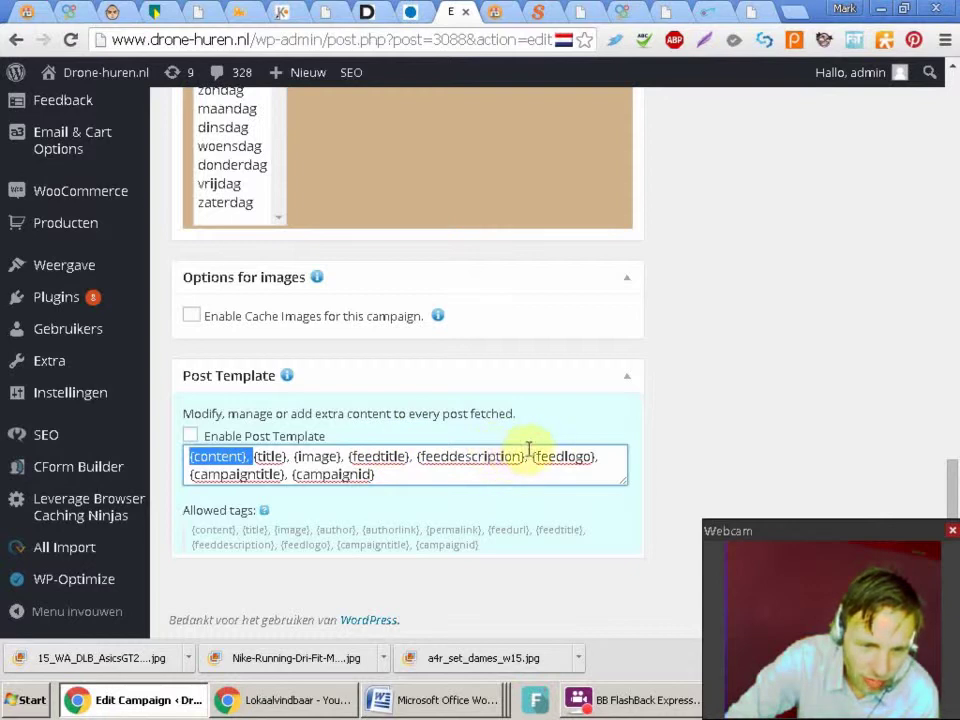
click(603, 456)
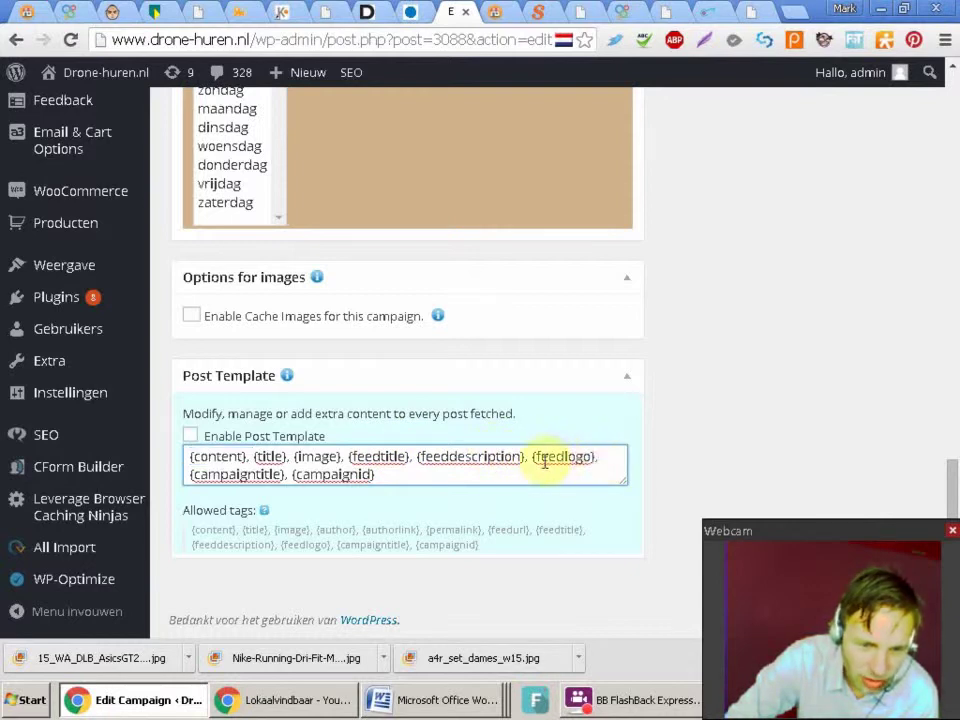
click(286, 476)
text(,)
click(392, 474)
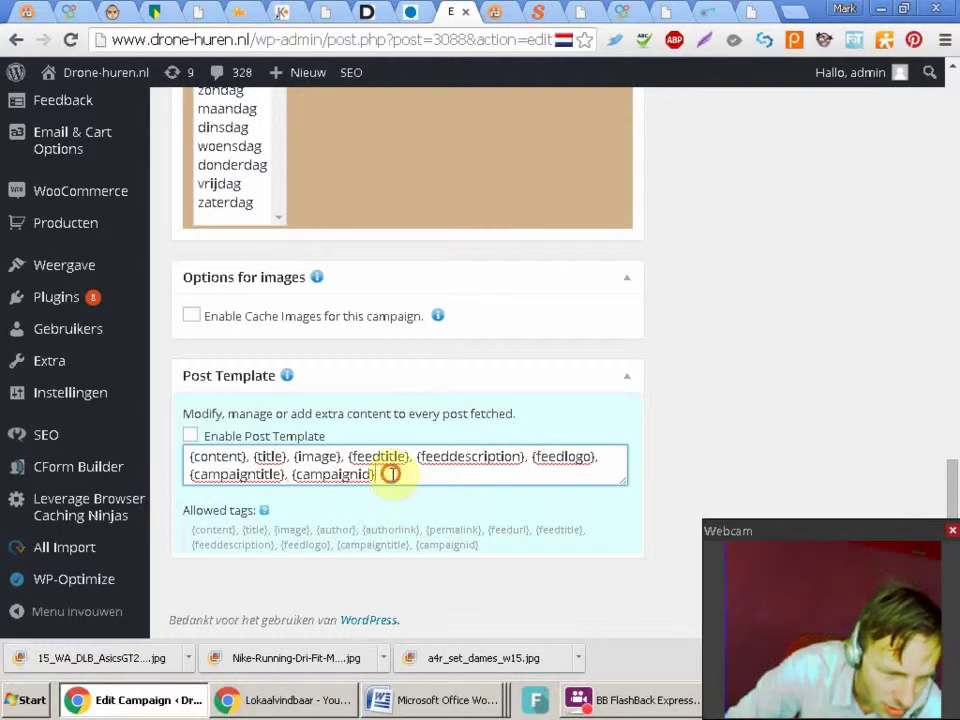
drag(423, 481, 300, 476)
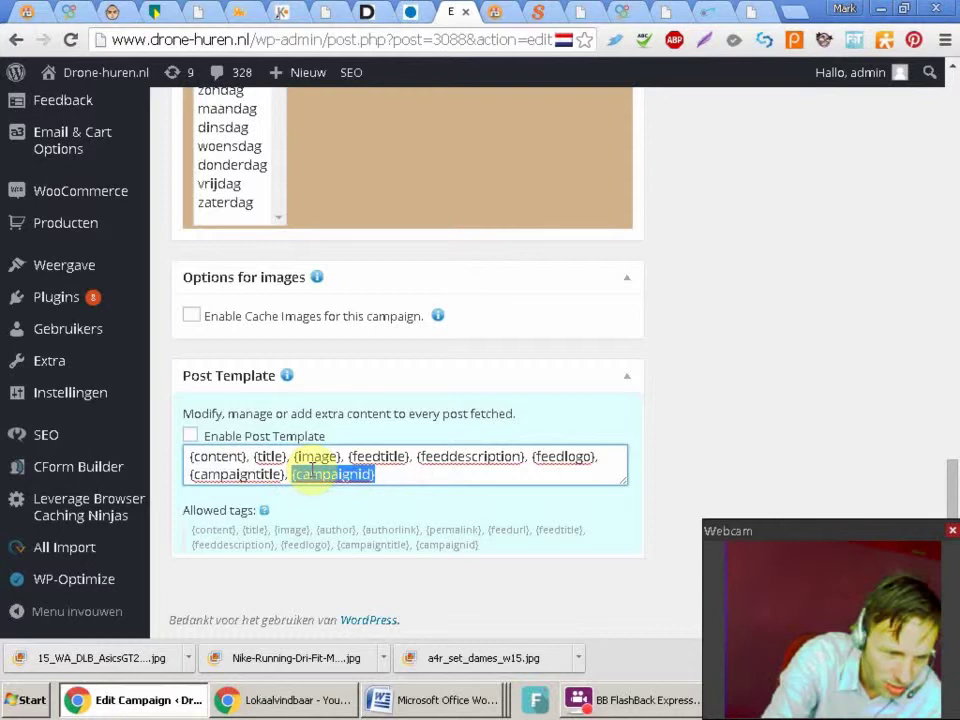
key(BackSpace)
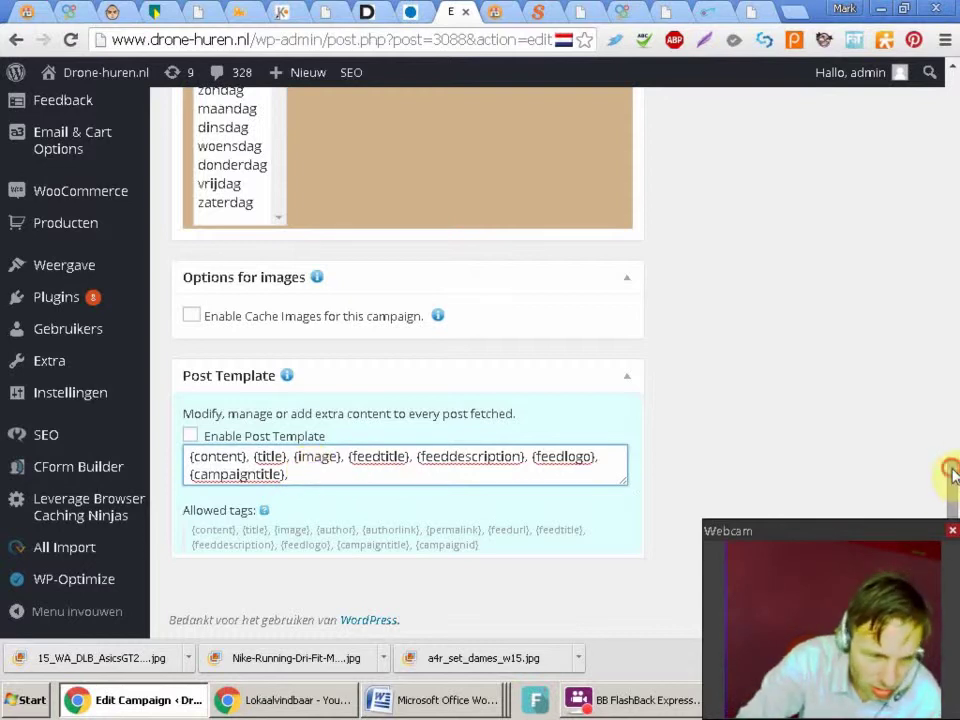
Enable the post template for the campaign and read its help note
drag(949, 493, 943, 487)
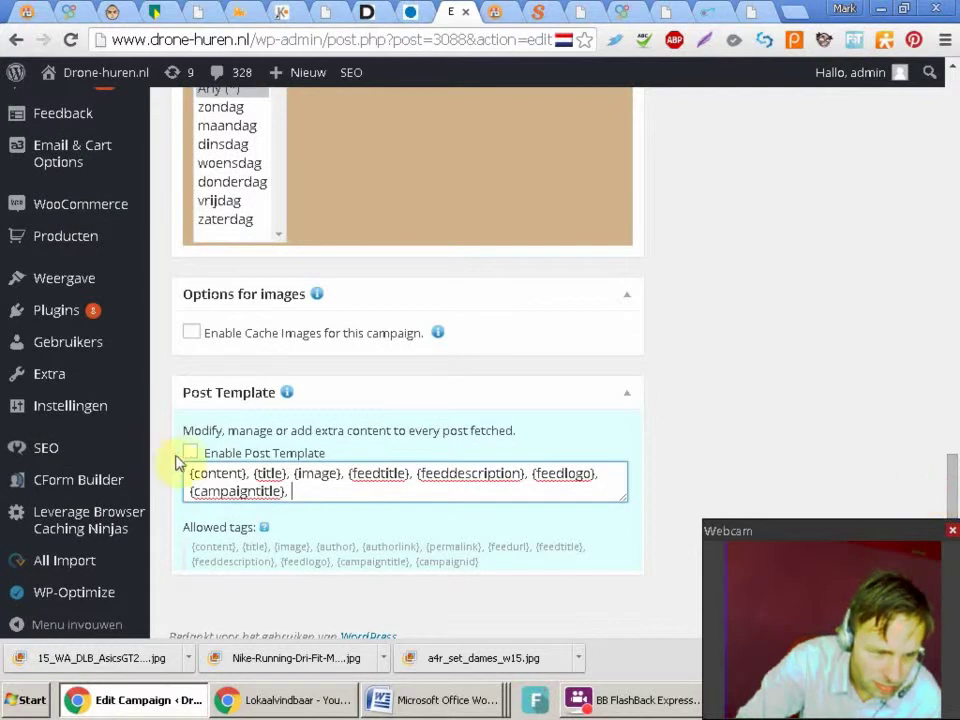
click(191, 453)
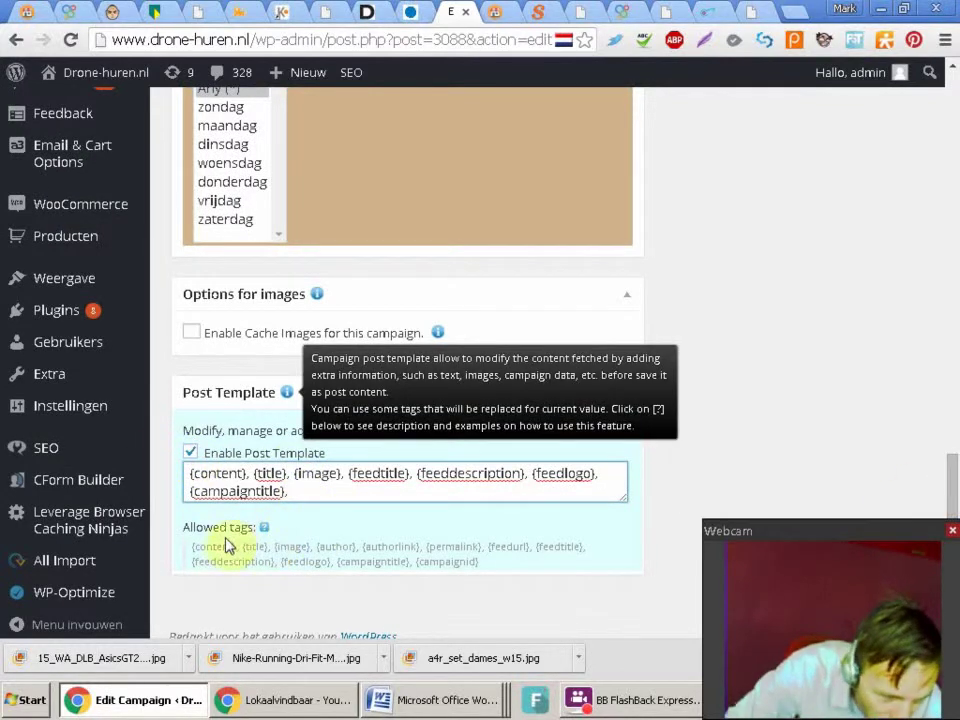
click(320, 492)
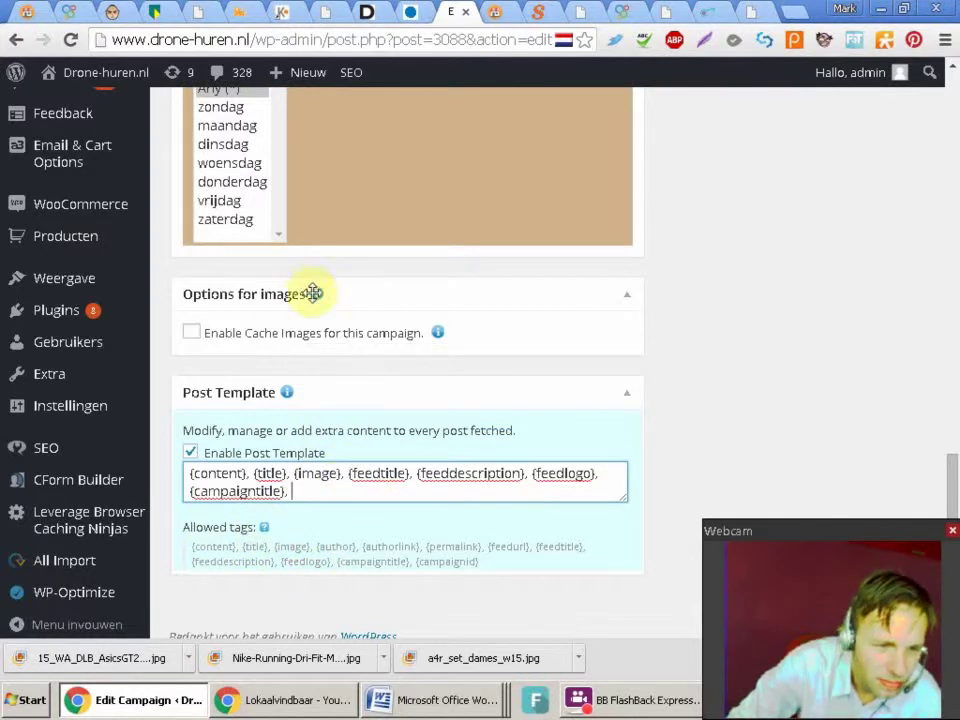
Reread the help notes on overriding image settings and caching images, and look over the surrounding campaign settings
mouse_move(317, 297)
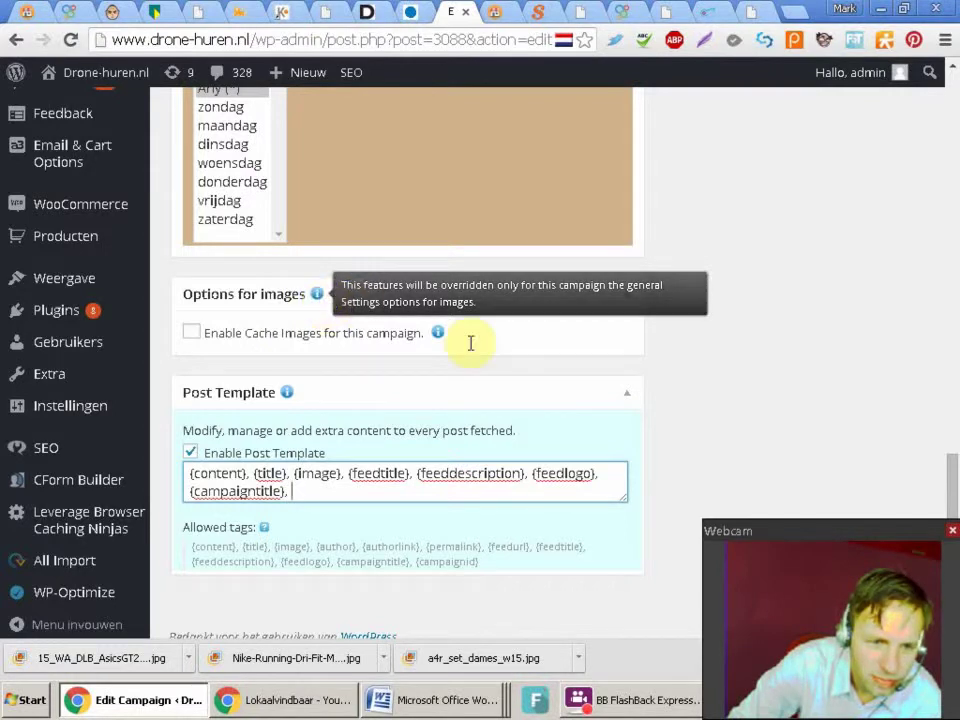
mouse_move(438, 334)
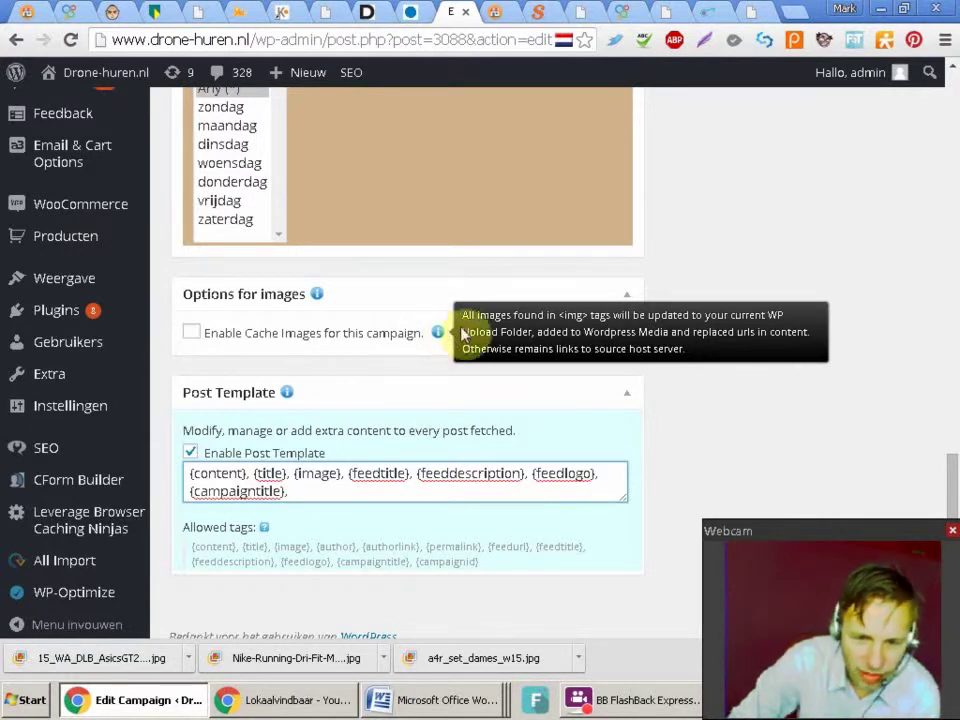
scroll(950, 478, down, 1)
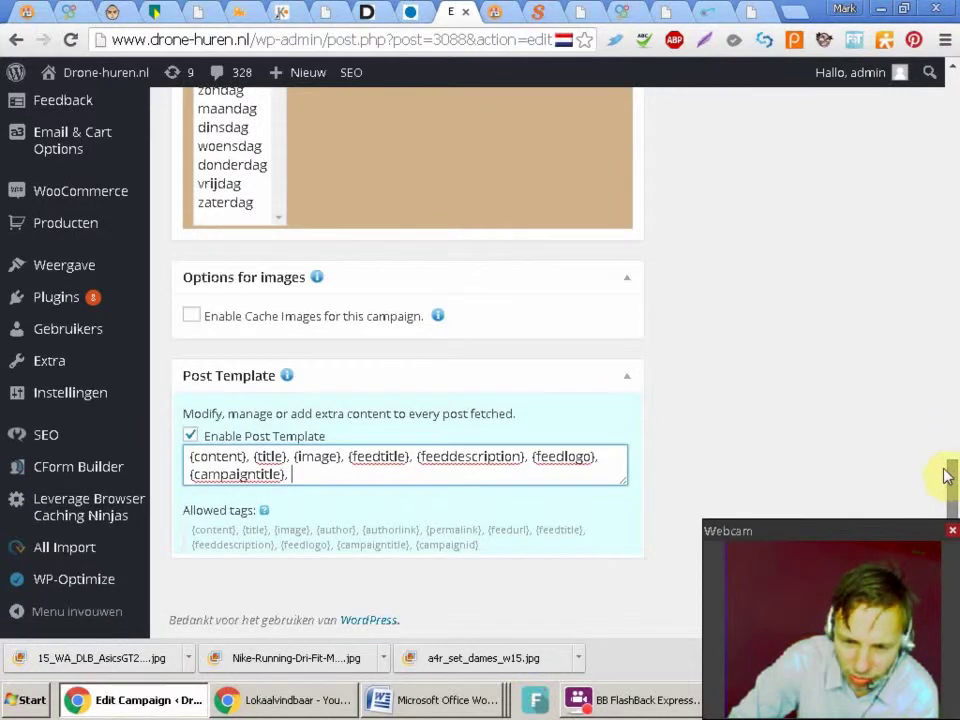
scroll(949, 470, up, 2)
drag(948, 457, 940, 490)
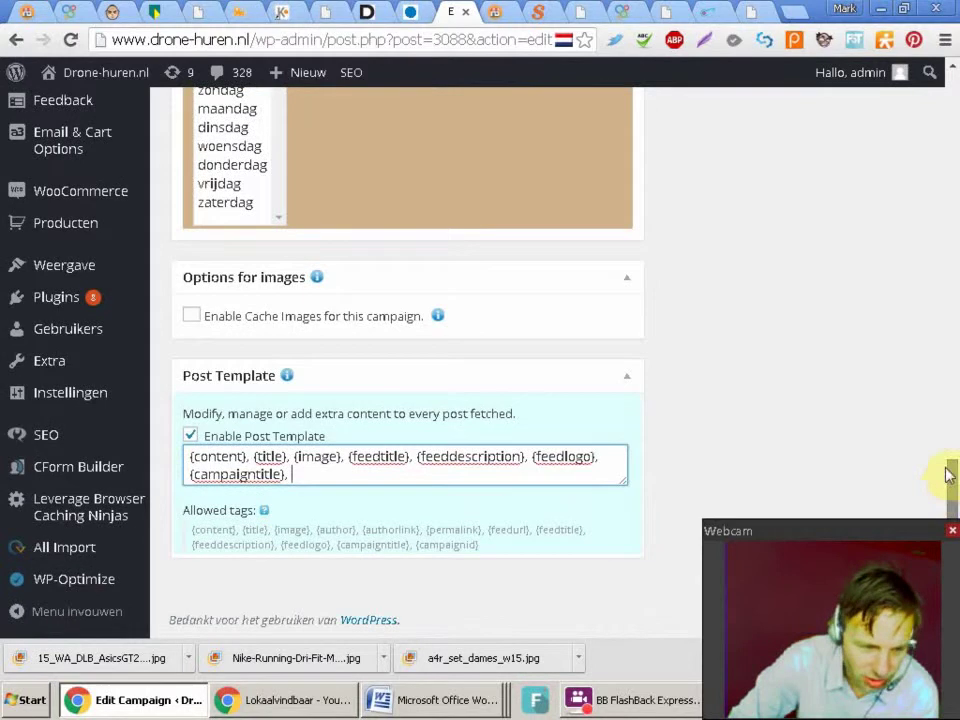
scroll(948, 465, up, 3)
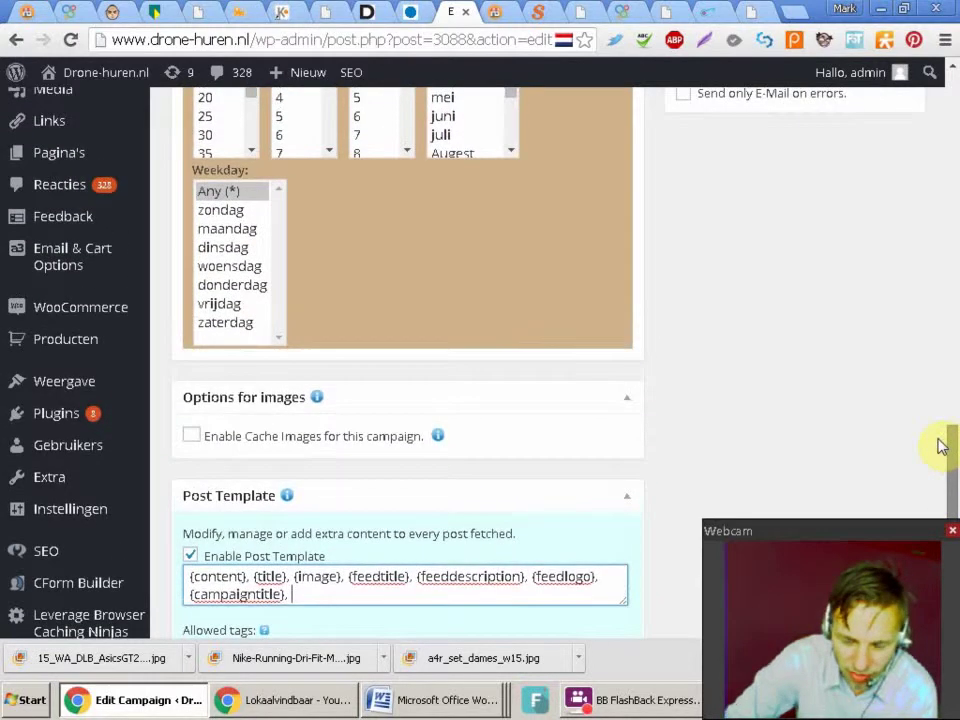
scroll(941, 450, down, 2)
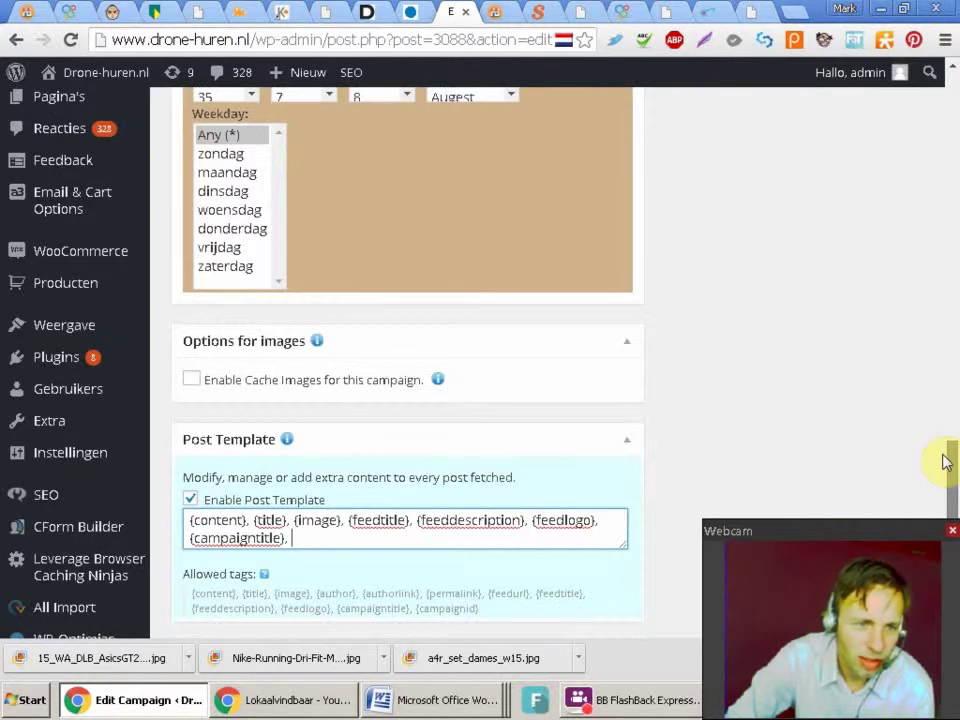
Quick-add a new campaign category named "Drone Nieuws"
drag(946, 462, 938, 303)
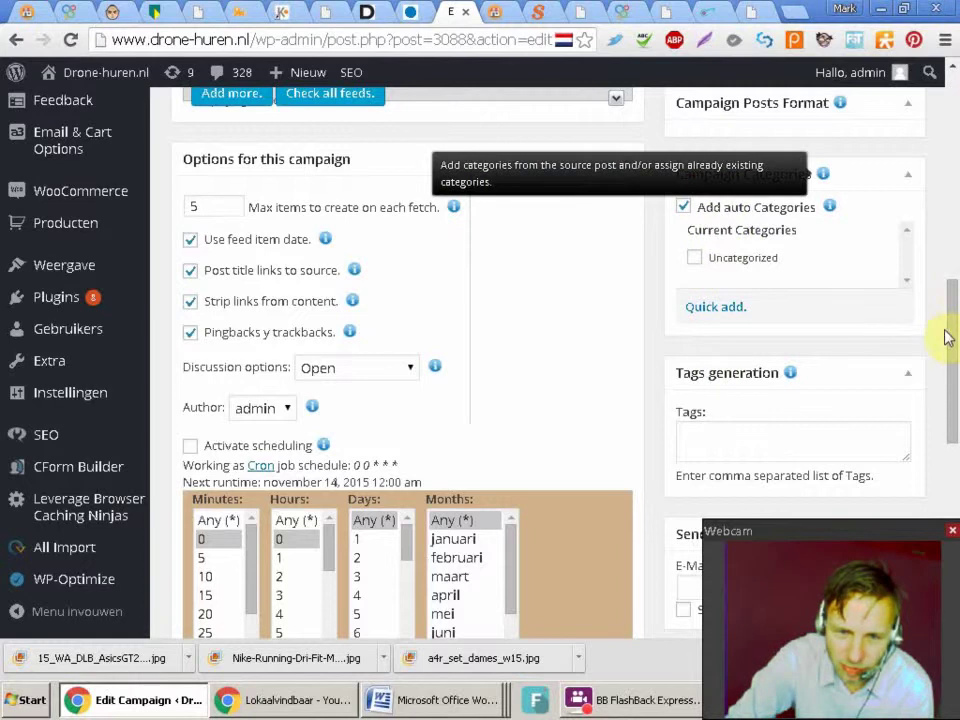
drag(945, 321, 952, 290)
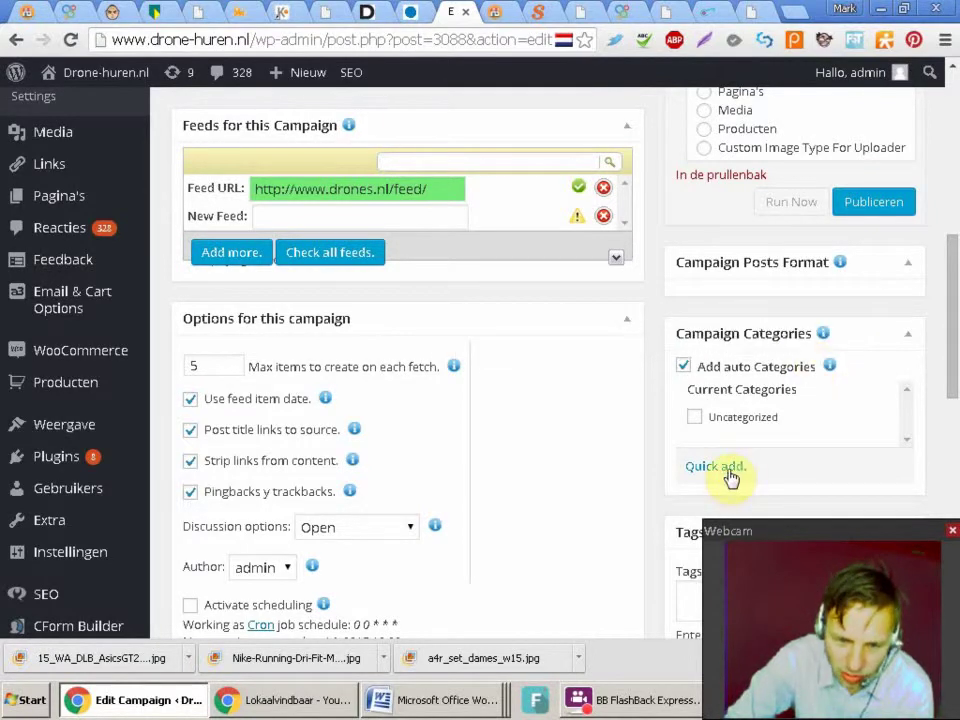
drag(956, 334, 955, 390)
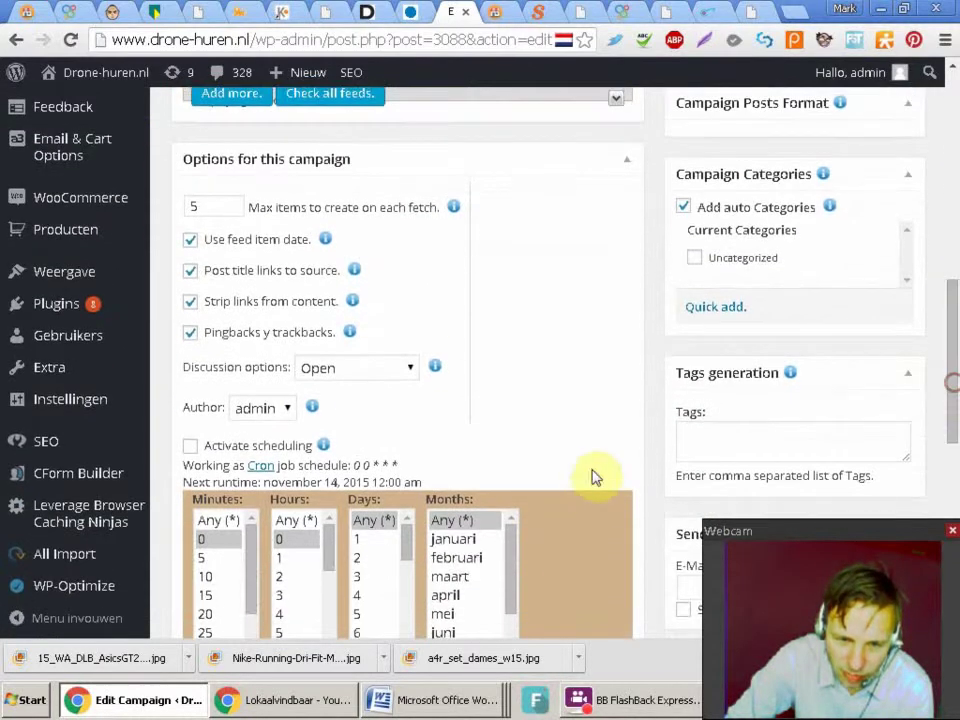
click(738, 445)
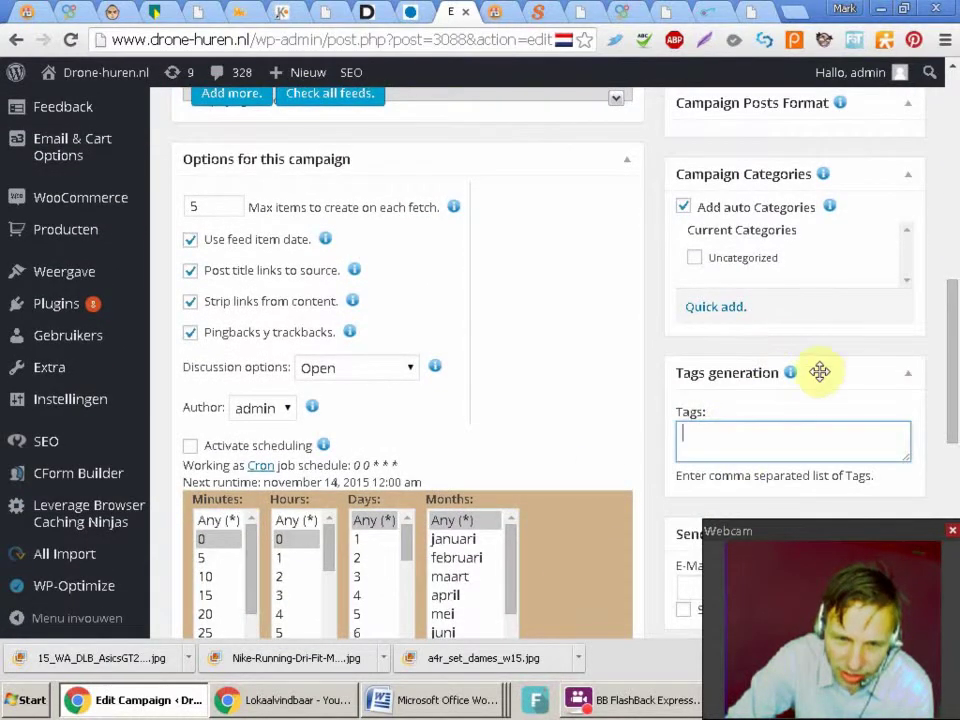
click(712, 316)
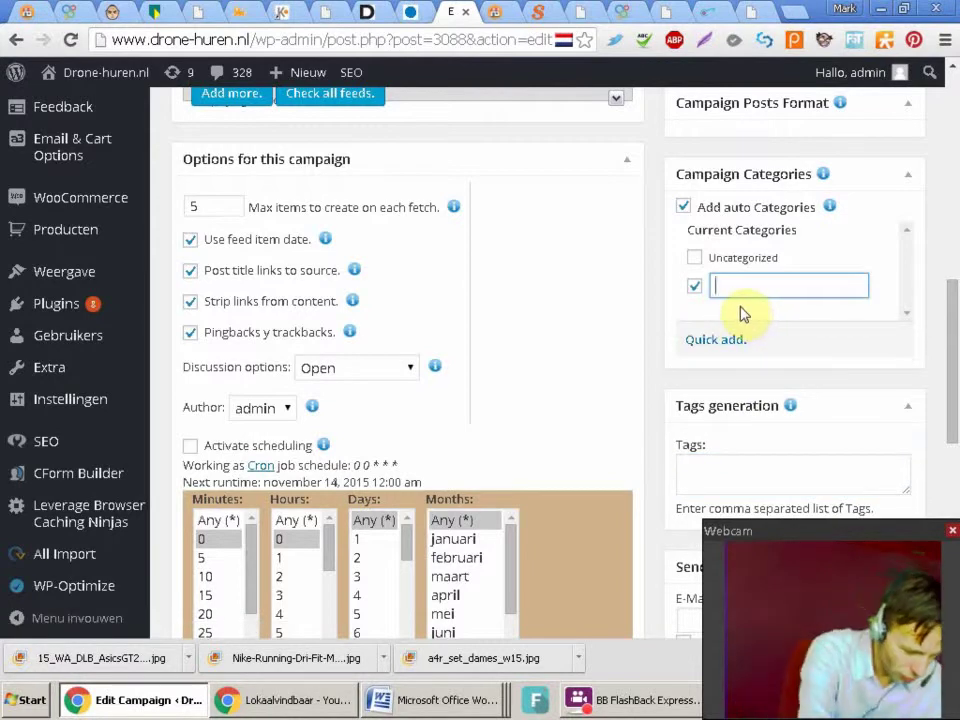
text(Drone Nieuws)
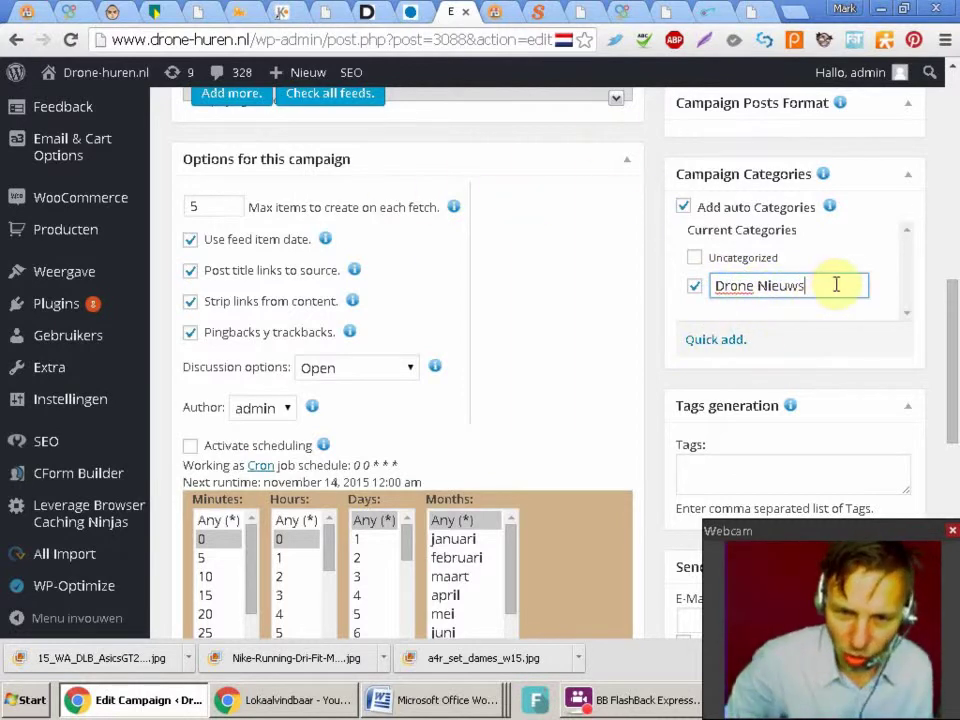
Publish the Feed Drone campaign and read the help note for the maximum items to create on each fetch
drag(957, 321, 953, 303)
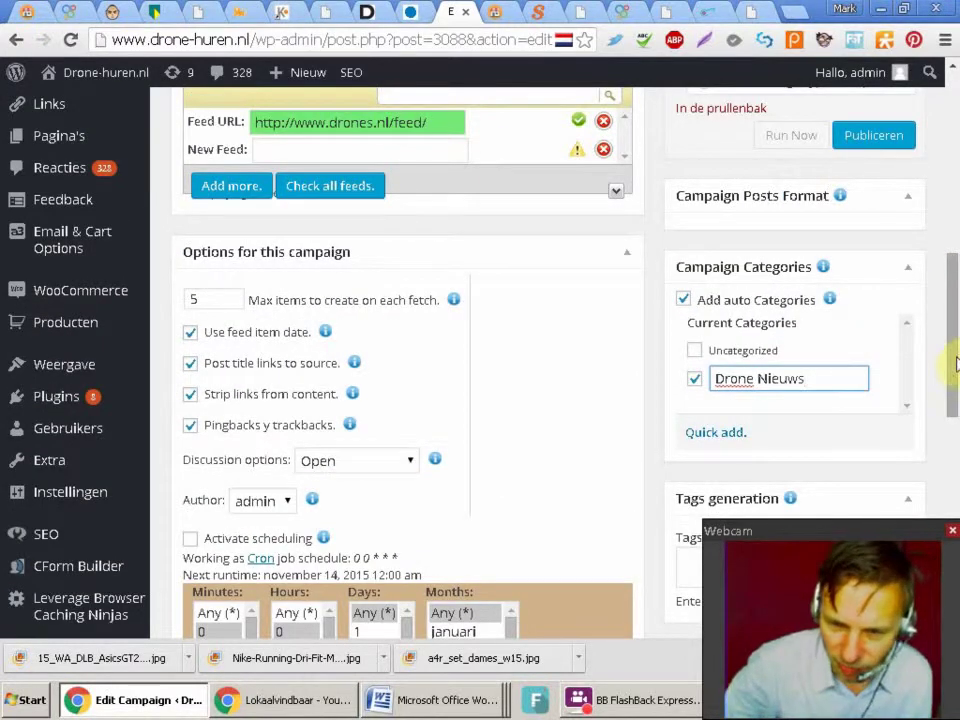
drag(954, 364, 954, 296)
click(873, 375)
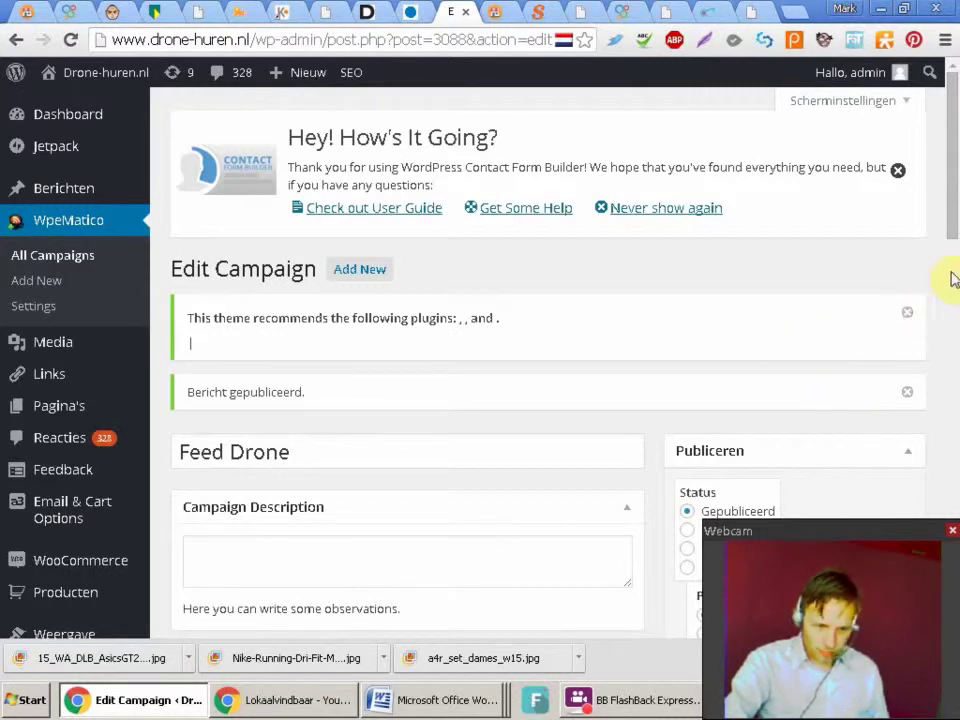
drag(955, 208, 955, 322)
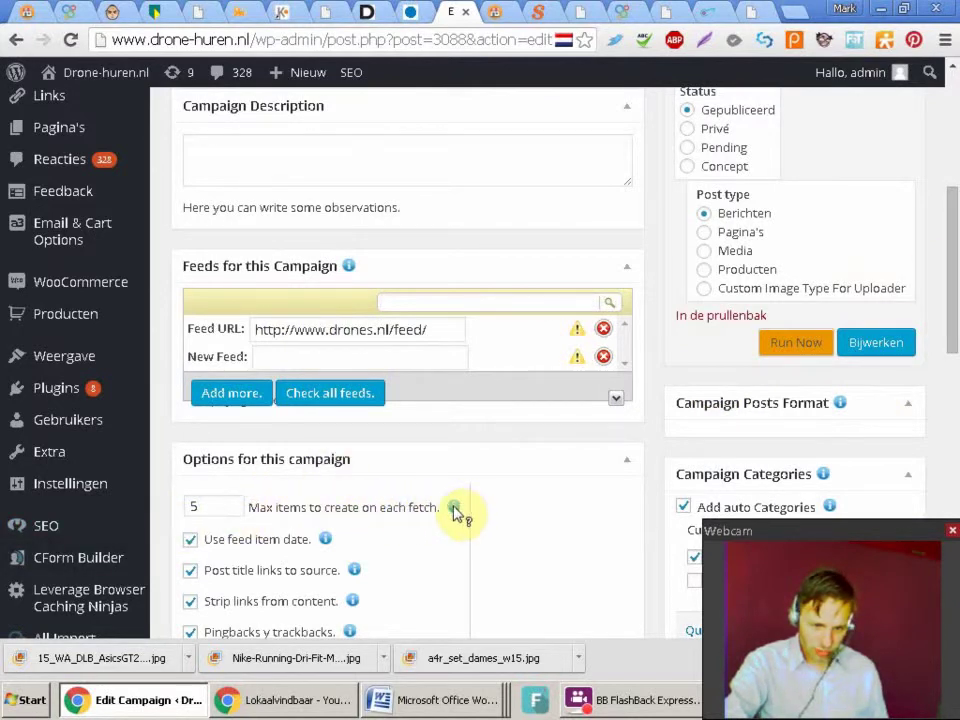
mouse_move(455, 509)
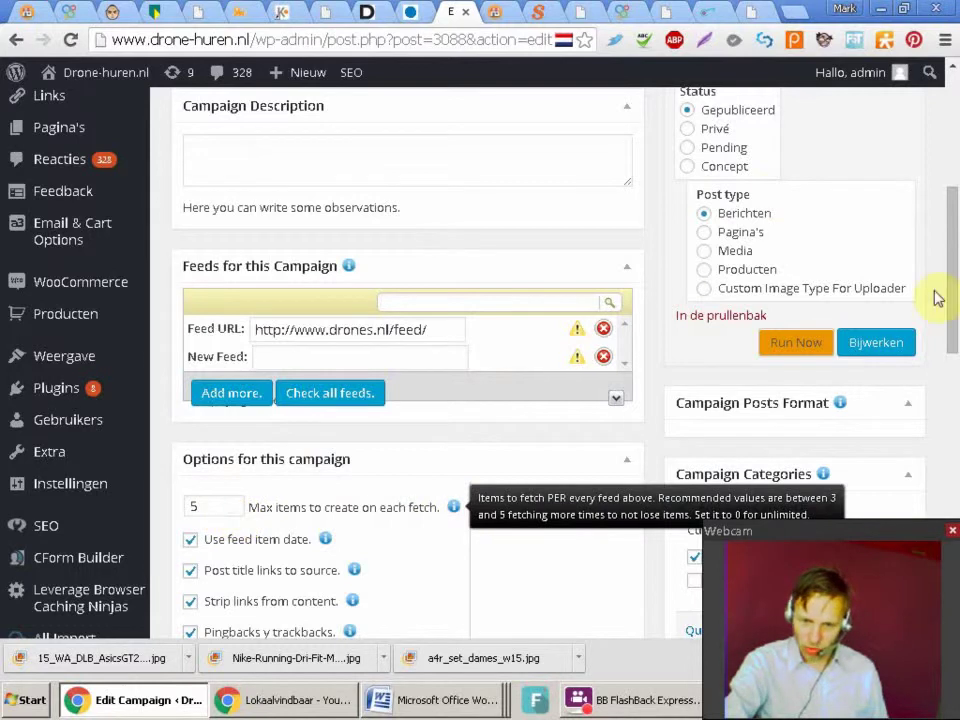
Run the Feed Drone campaign immediately to fetch items from the drones.nl feed
drag(949, 272, 776, 456)
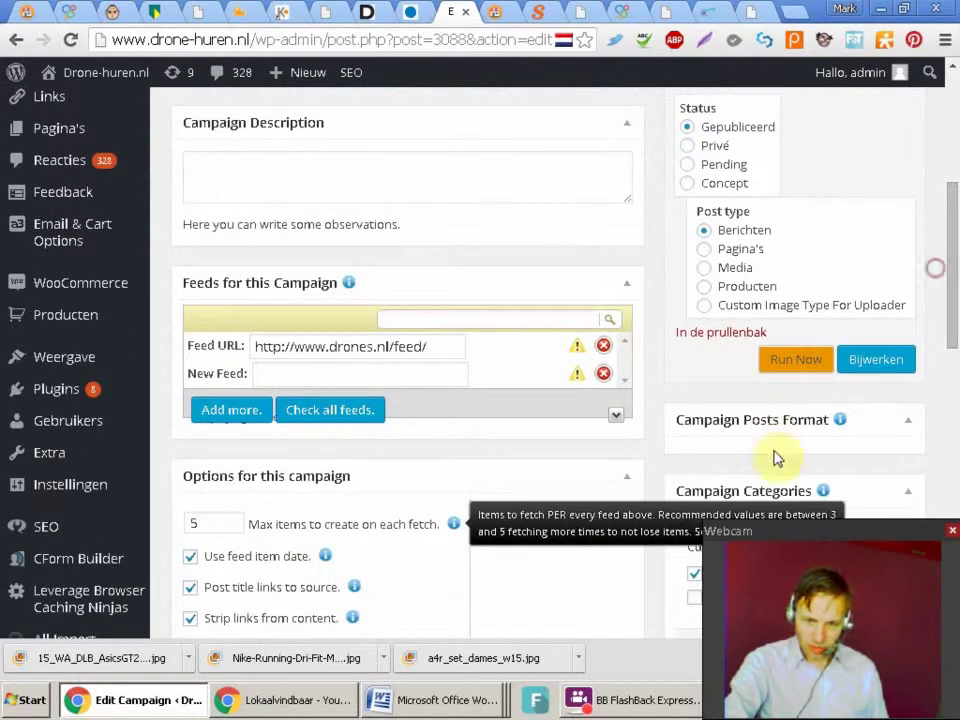
click(789, 377)
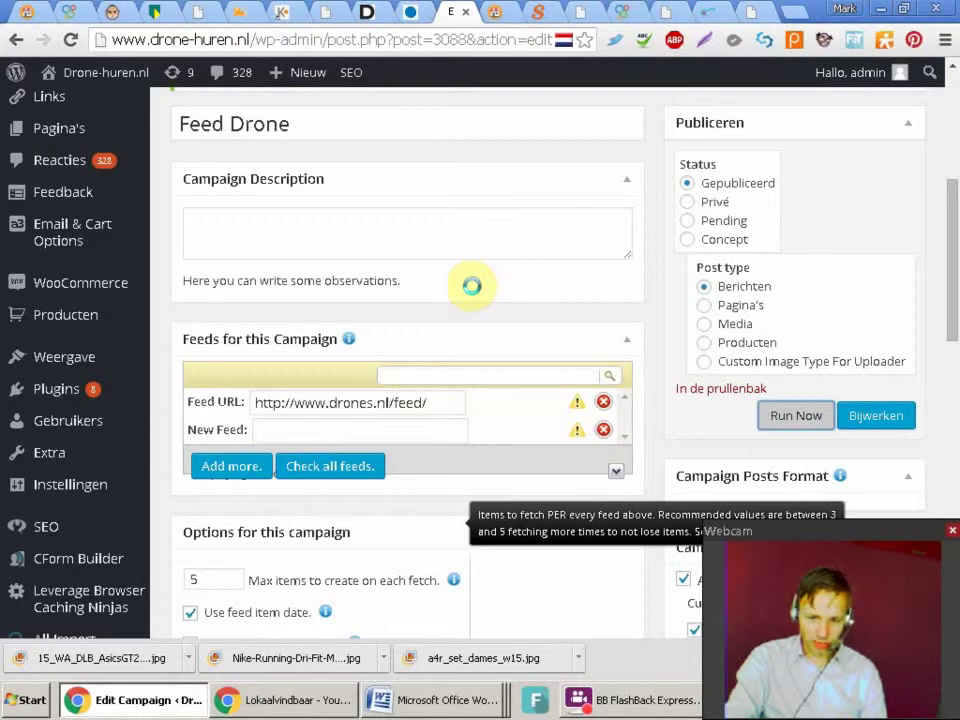
Switch to the open drones.nl site, go to its homepage and look through the news and videos sections
click(373, 12)
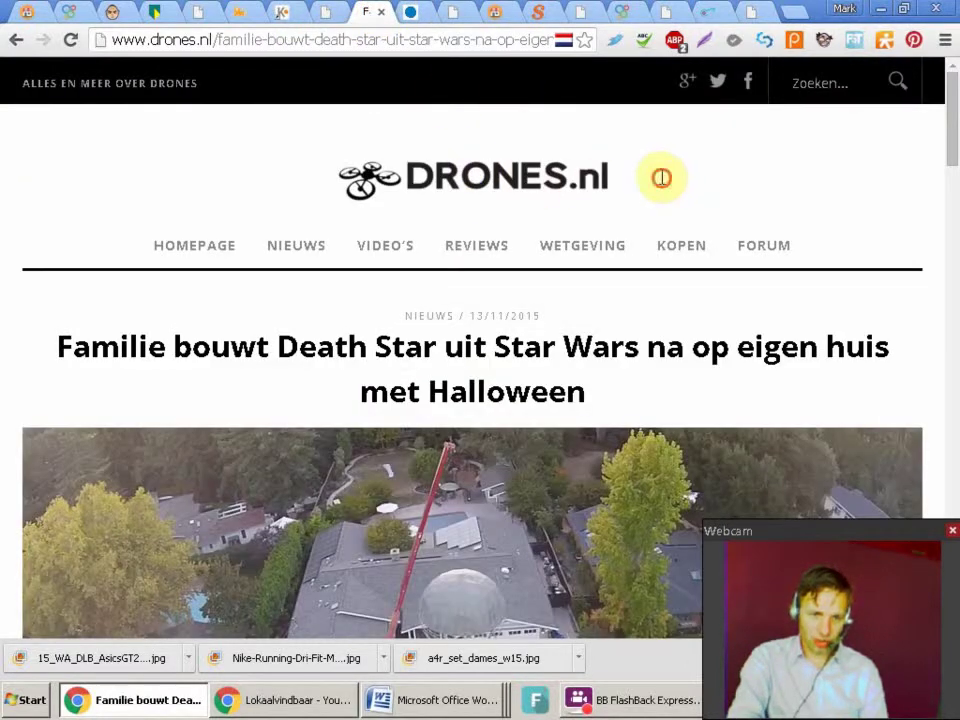
double_click(400, 148)
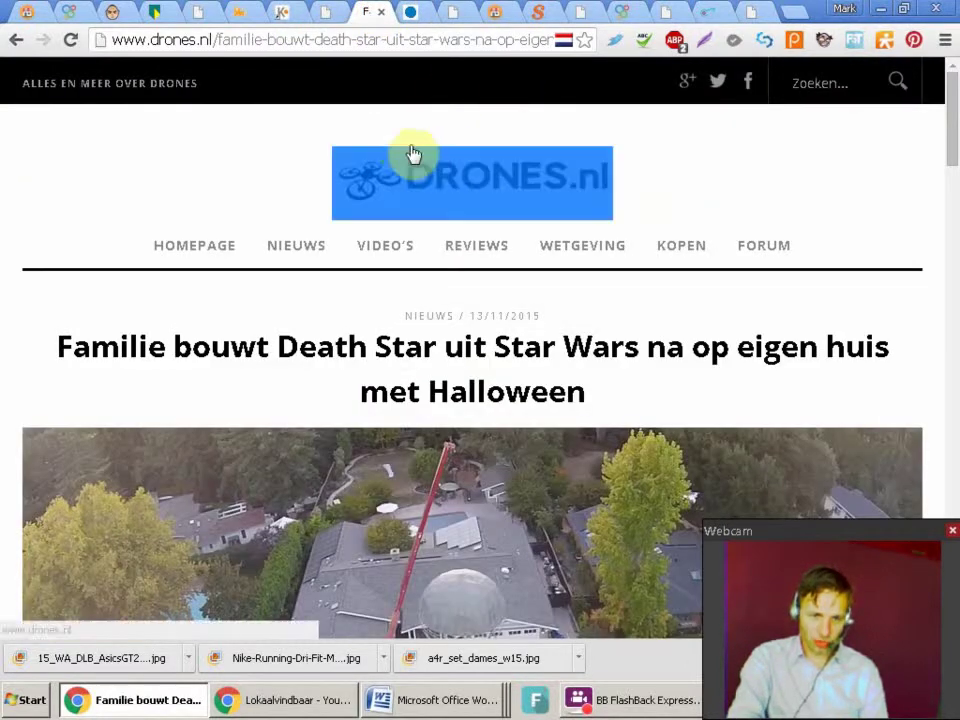
click(220, 300)
click(196, 245)
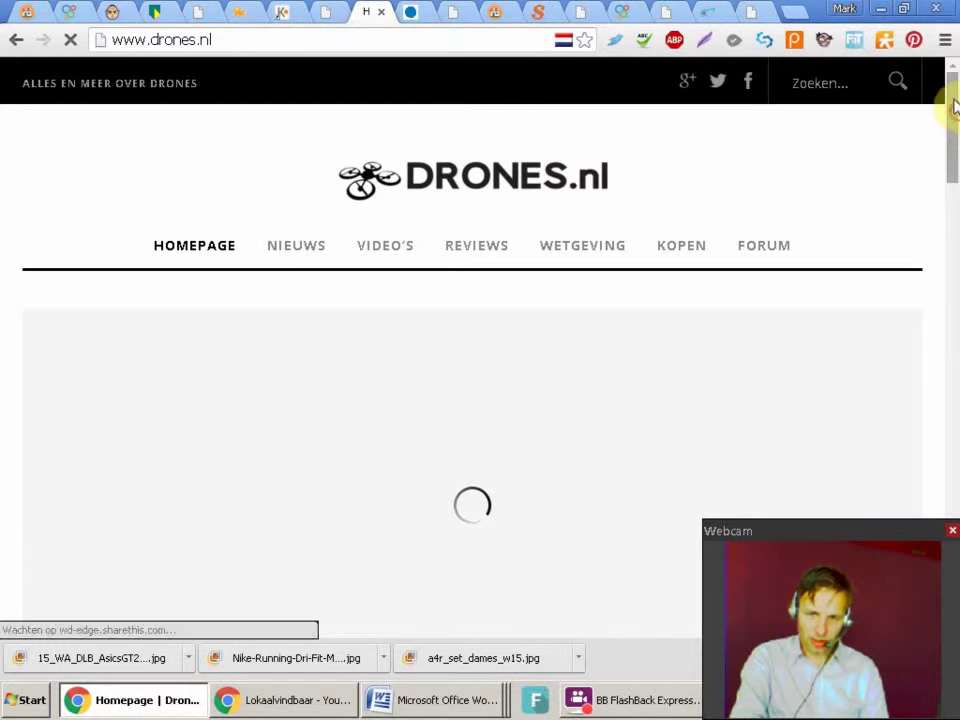
scroll(952, 102, down, 1)
scroll(952, 102, down, 8)
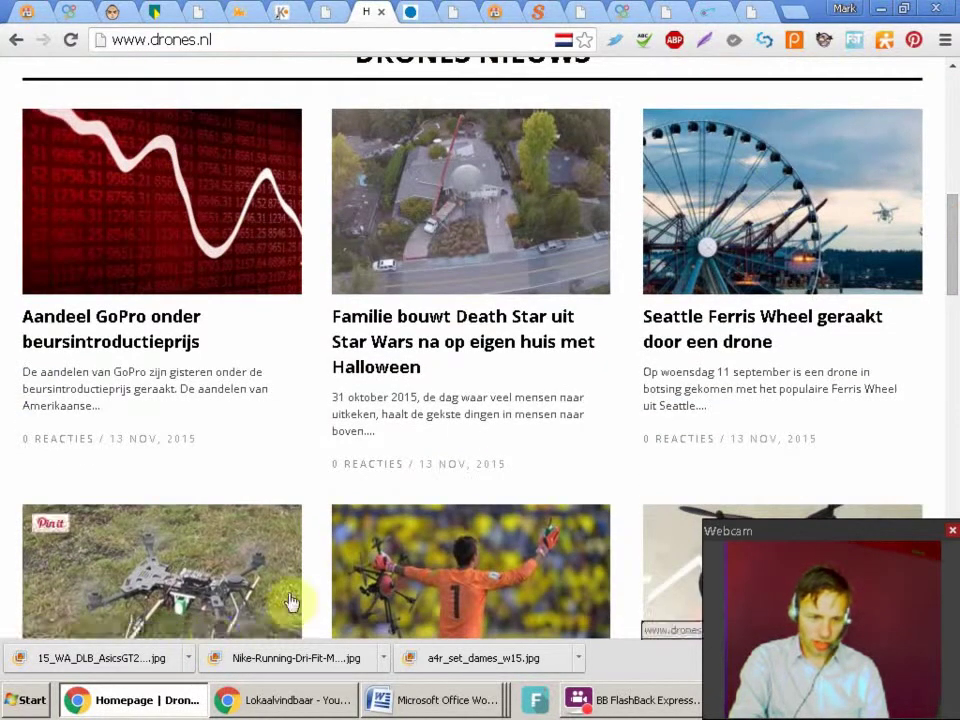
scroll(955, 258, down, 7)
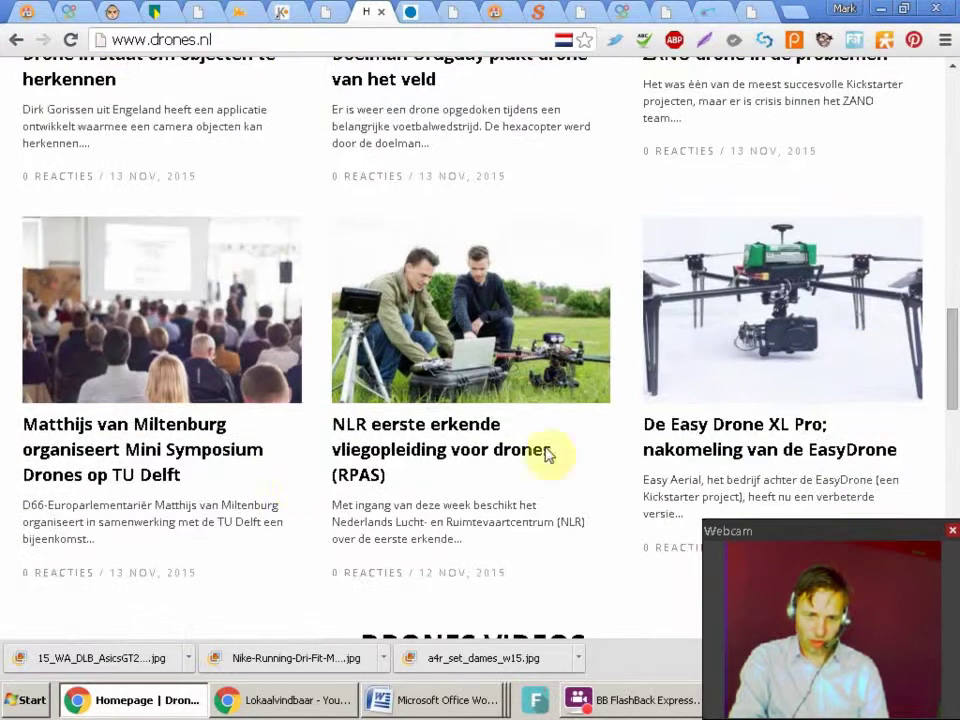
drag(955, 360, 72, 481)
click(71, 474)
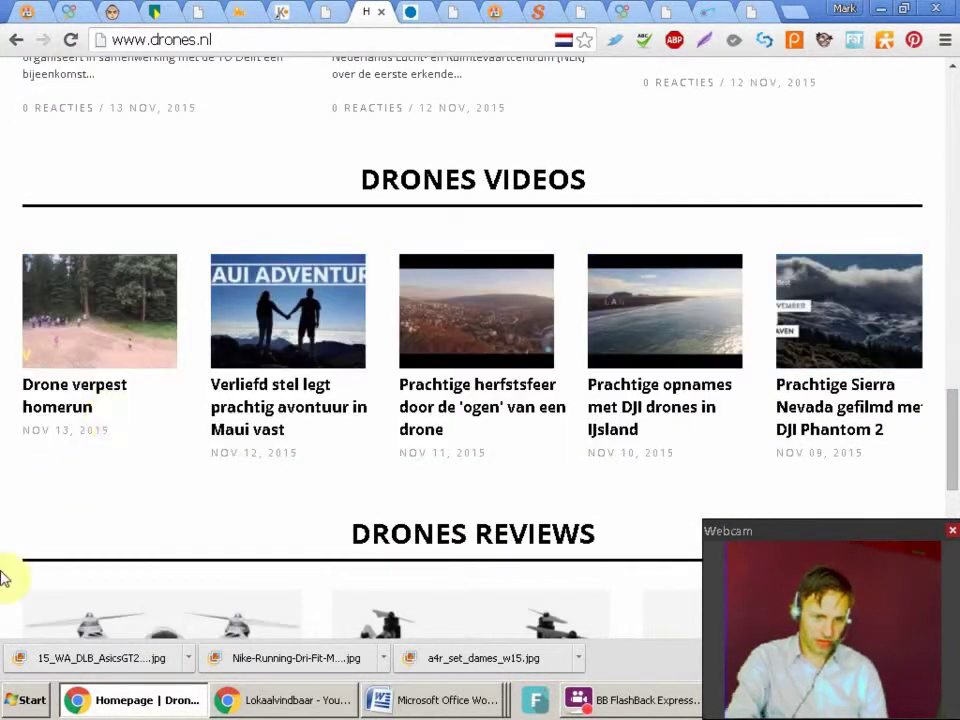
drag(951, 424, 951, 128)
Return to the Feed Drone campaign editor and check the fetch report and publishing settings
click(456, 14)
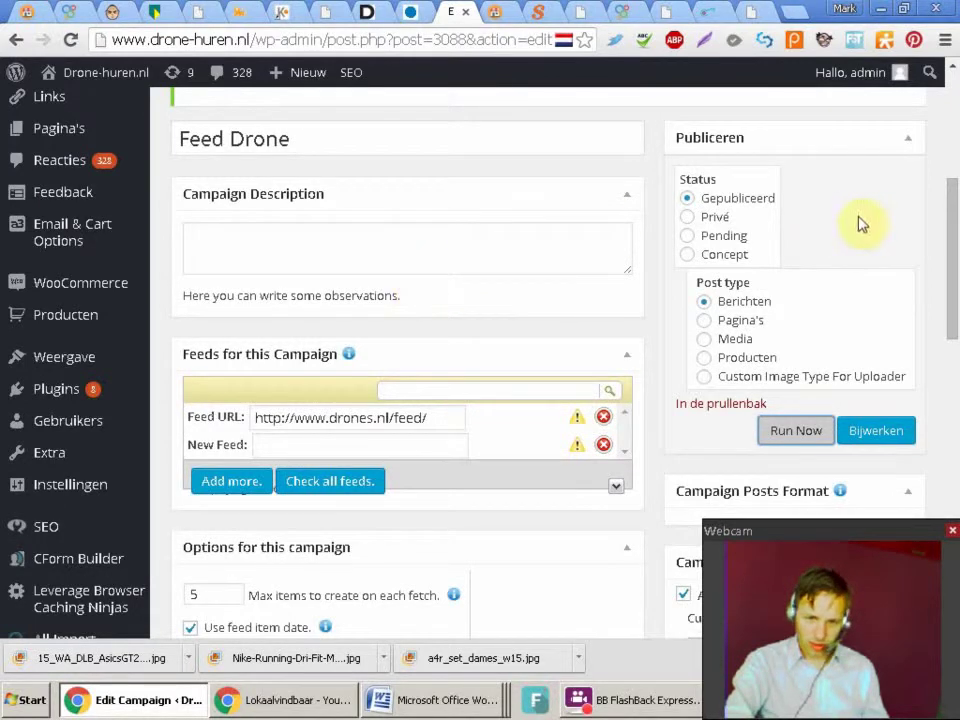
scroll(955, 255, up, 5)
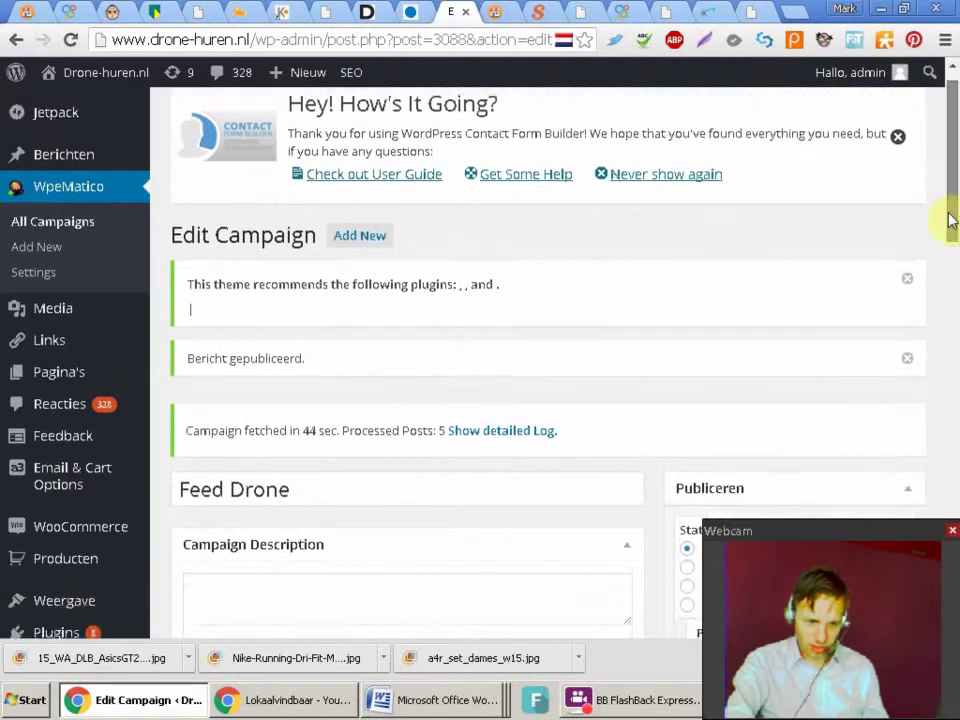
drag(951, 220, 928, 244)
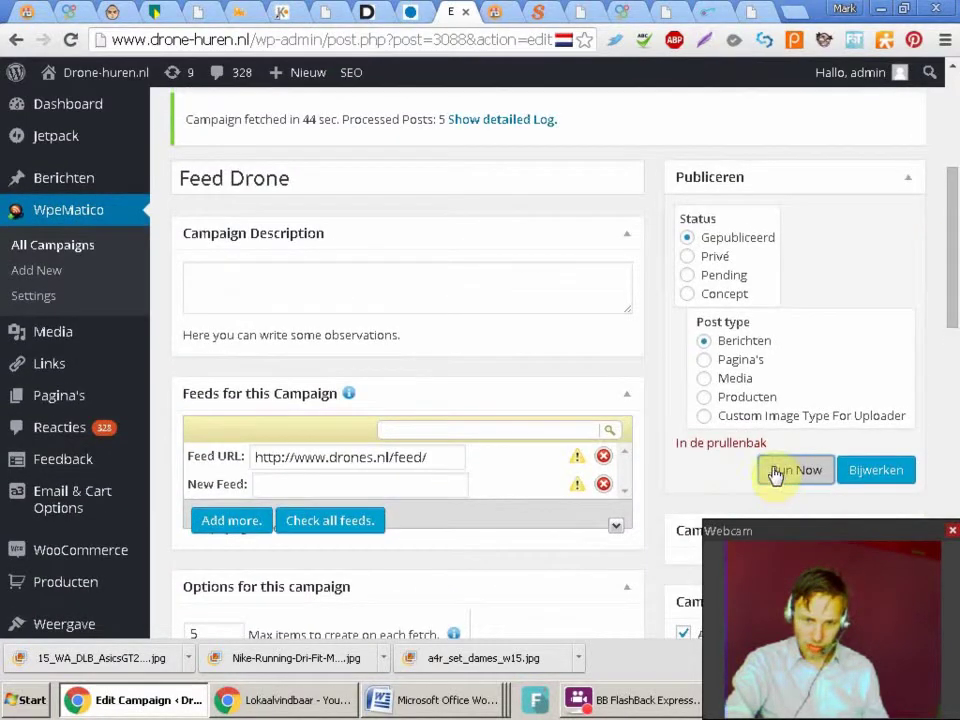
Open the list of all WPeMatico campaigns and check the post count and run details for Feed Drone
mouse_move(63, 131)
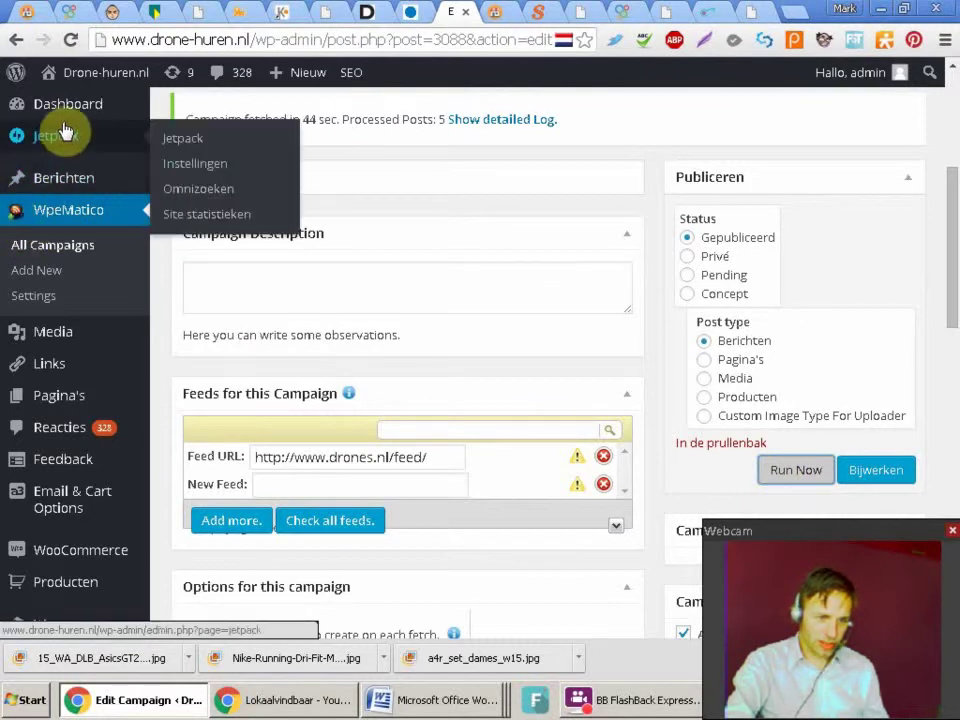
mouse_move(140, 186)
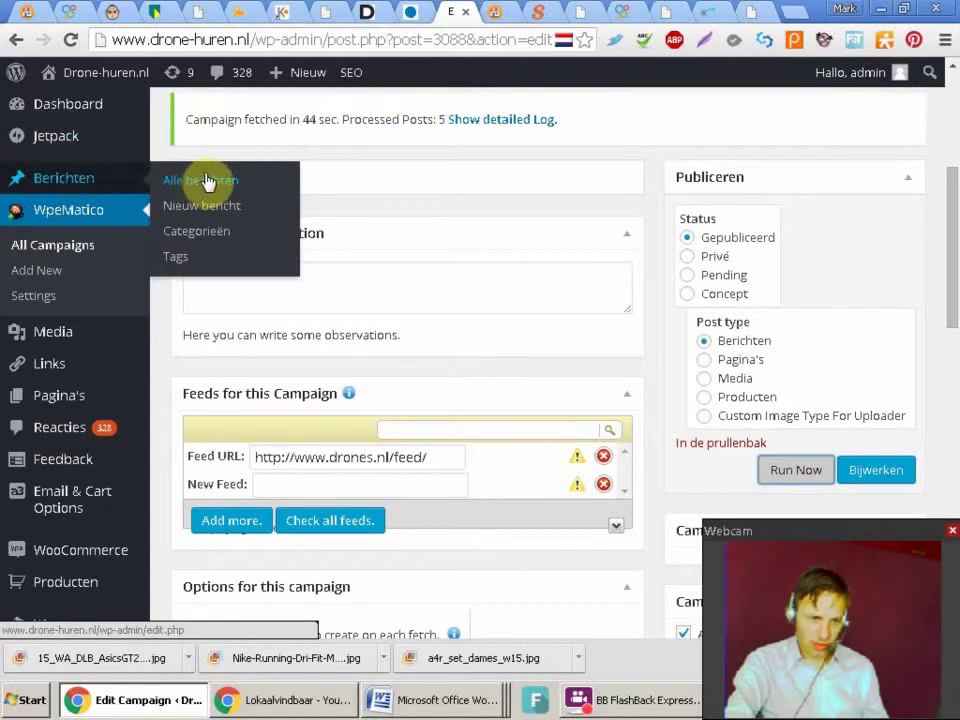
click(74, 250)
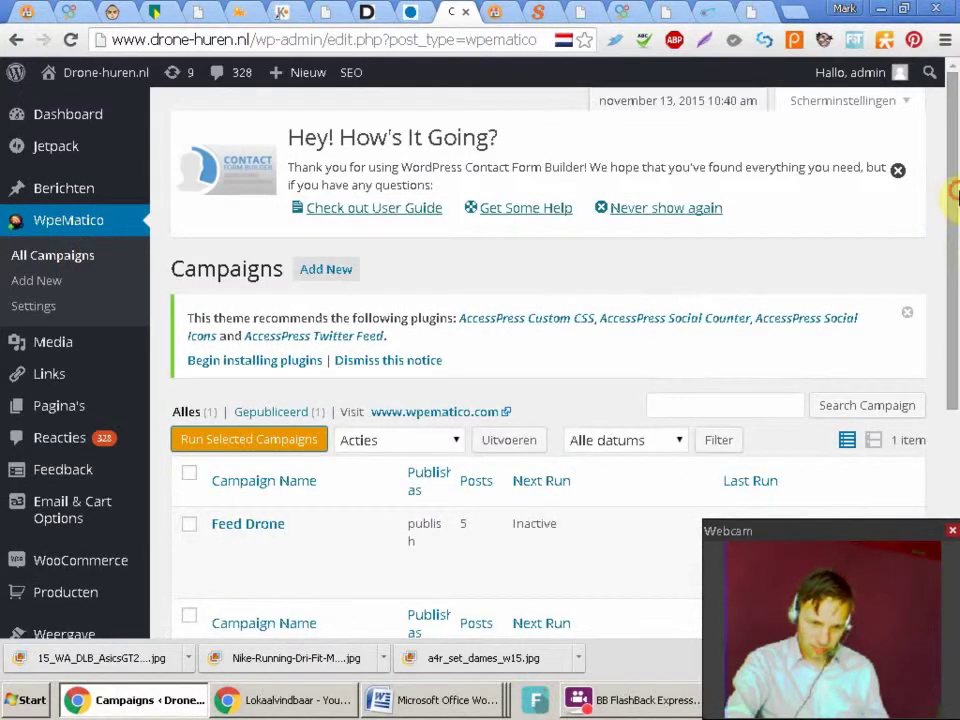
scroll(953, 230, down, 3)
mouse_move(418, 391)
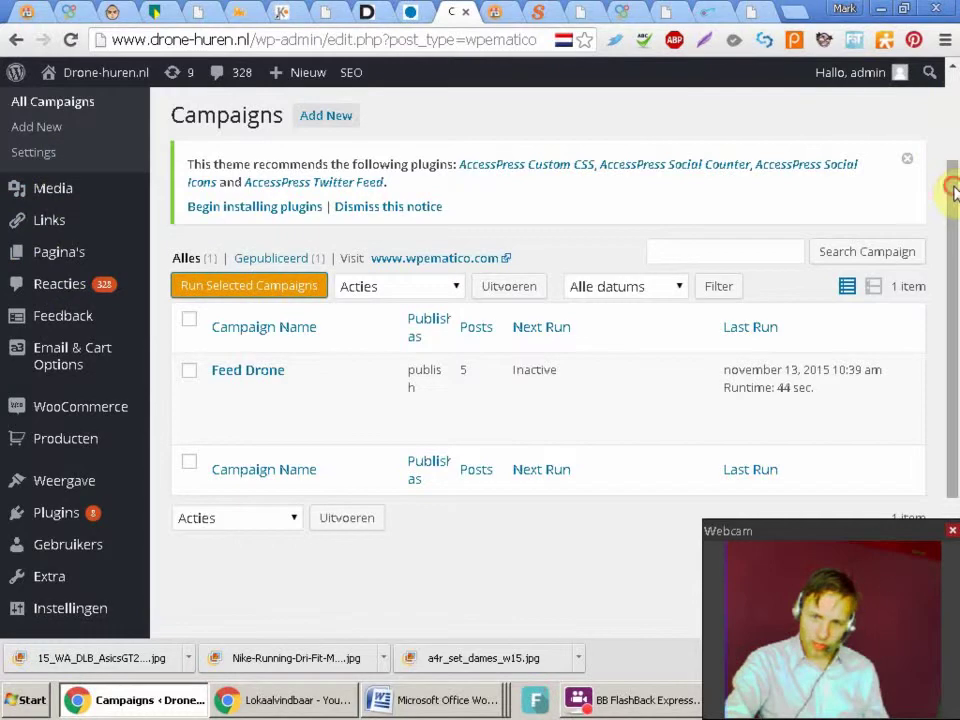
drag(954, 188, 952, 90)
Open the list of all posts and look over the fetched articles and their categories
mouse_move(71, 189)
click(199, 195)
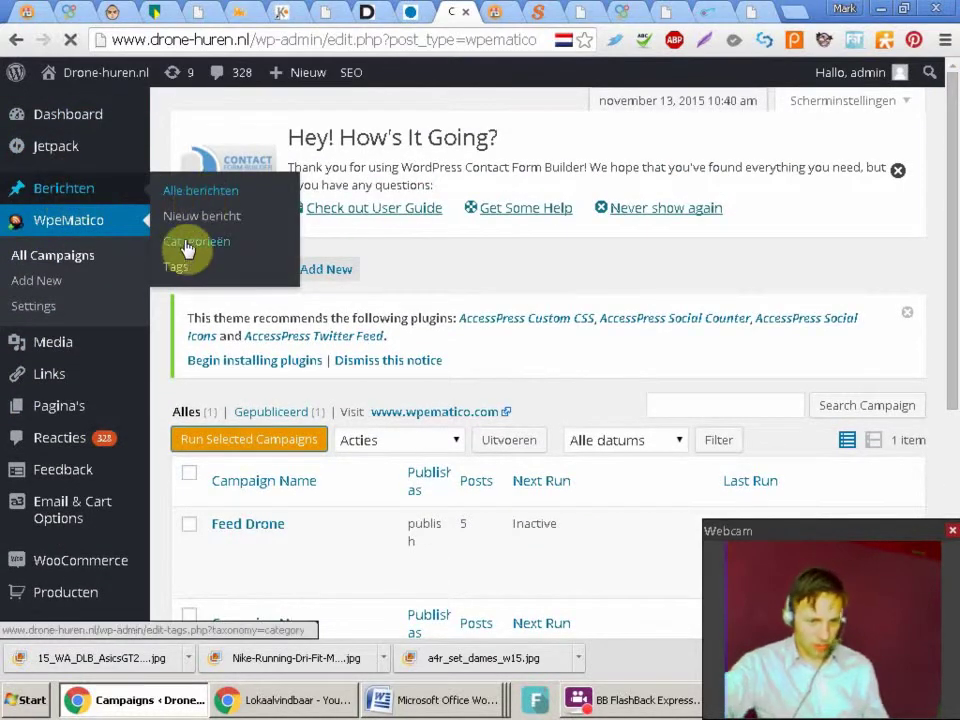
drag(953, 124, 955, 223)
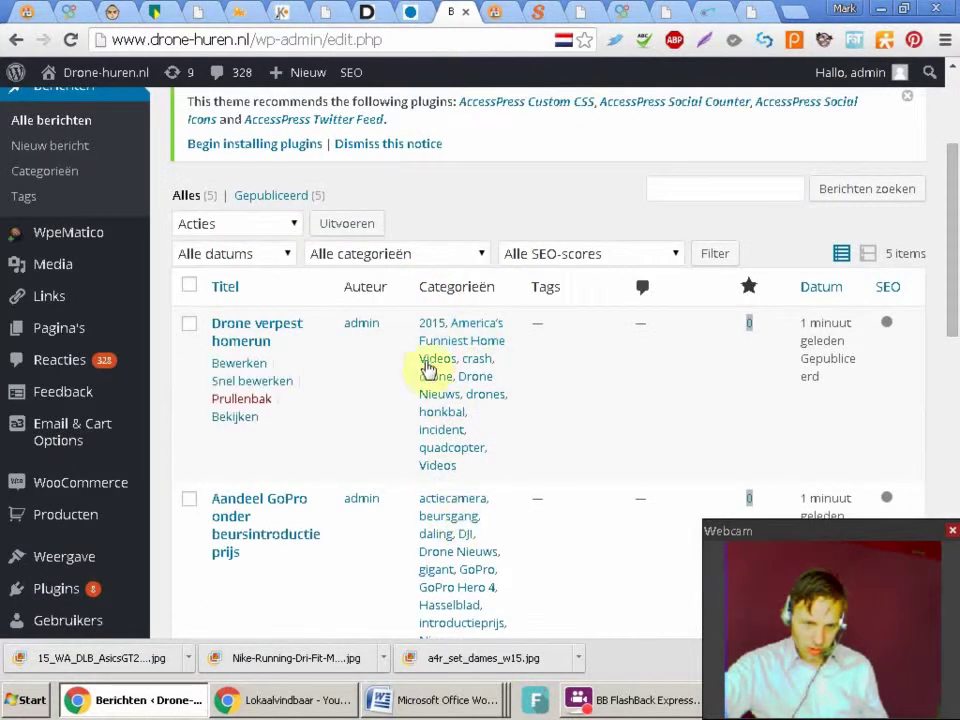
View the "Drone verpest homerun" post twice to check where it leads, returning to the post list each time
click(235, 418)
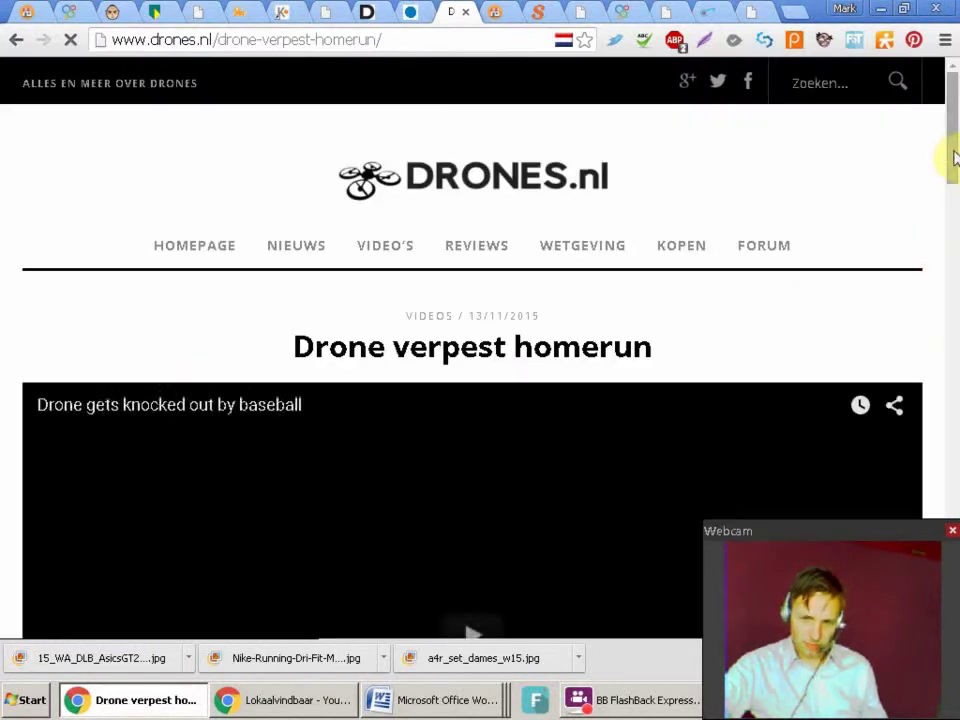
drag(951, 154, 951, 100)
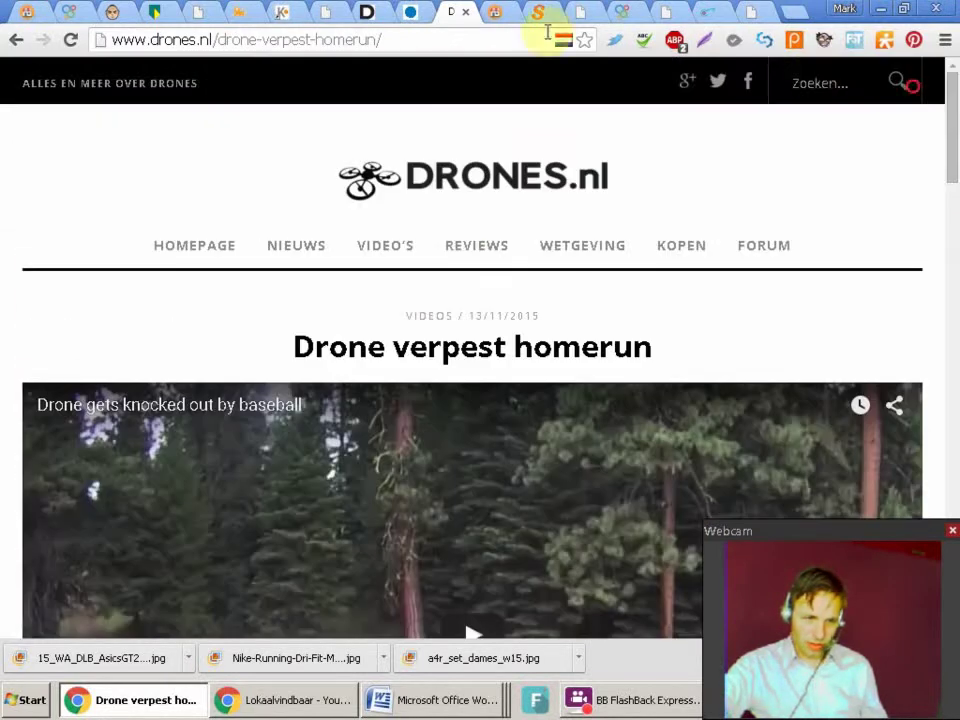
click(10, 40)
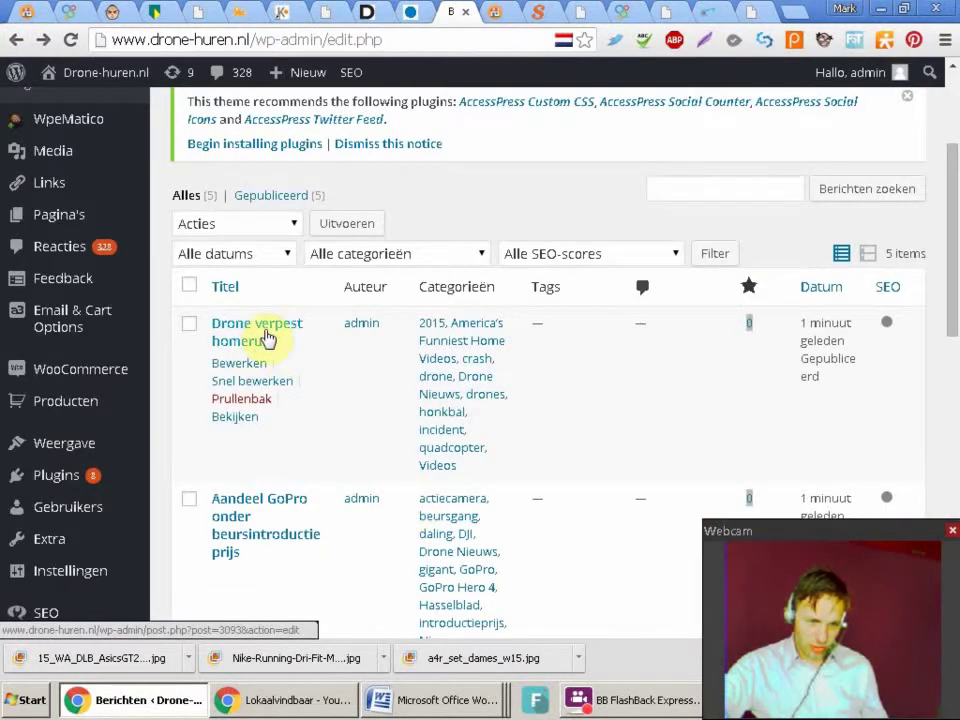
click(235, 420)
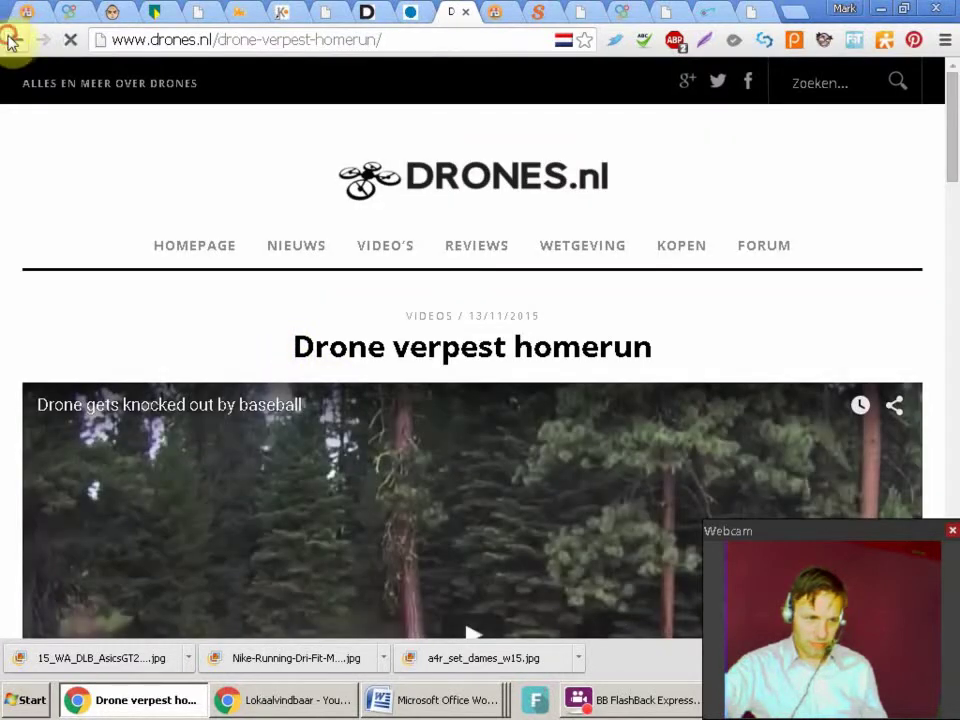
click(12, 39)
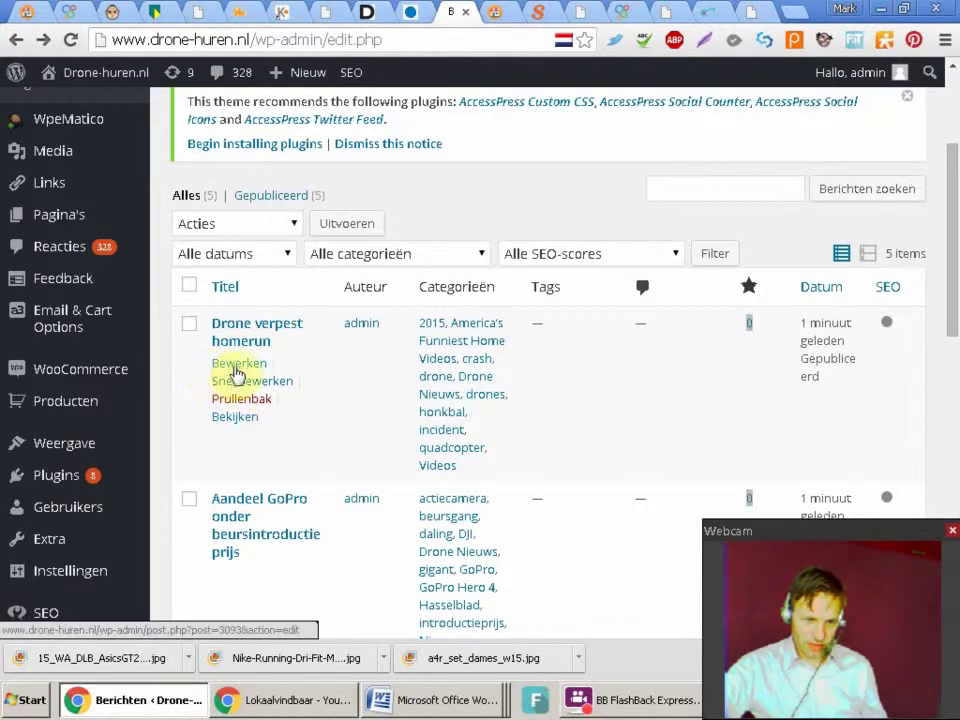
Open "Drone verpest homerun" for editing, check its permalink by viewing the post, and return to the editor
click(237, 368)
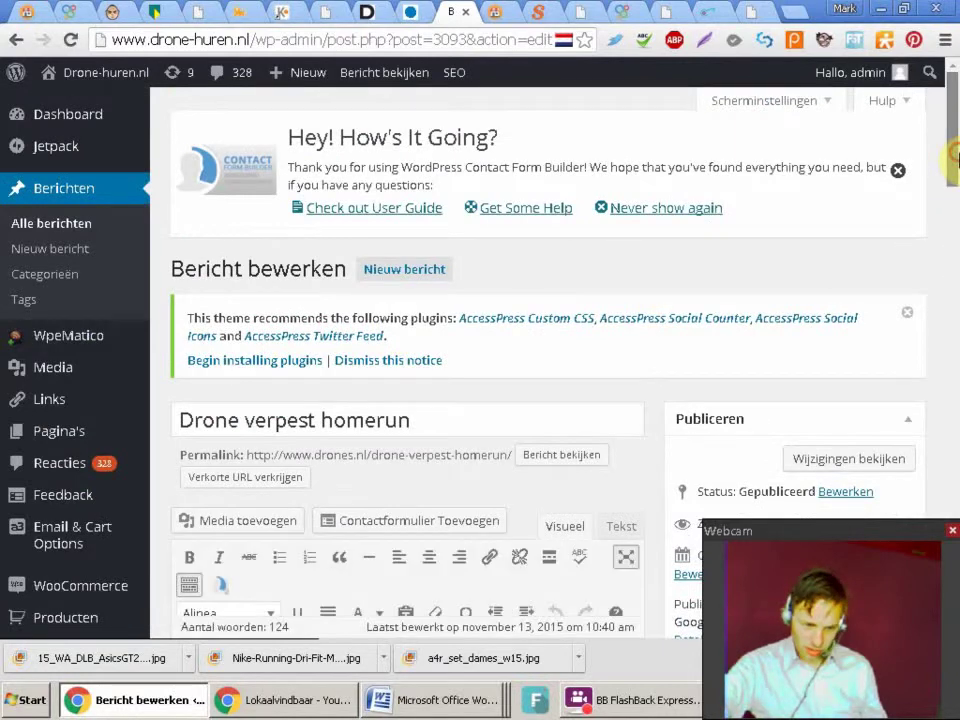
scroll(953, 265, down, 3)
drag(953, 265, 936, 210)
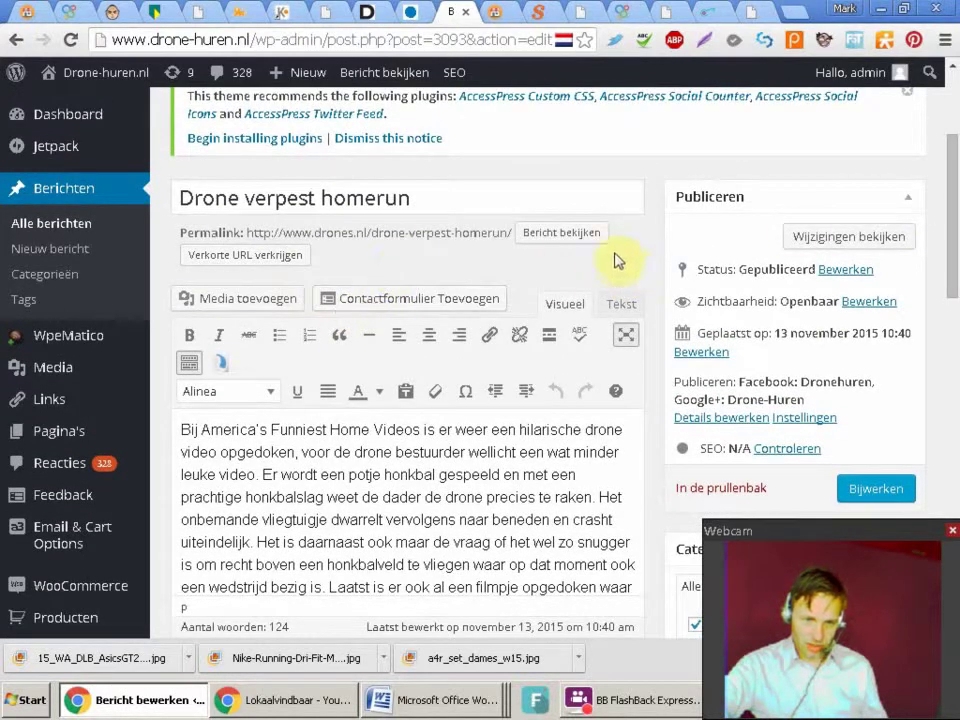
click(564, 232)
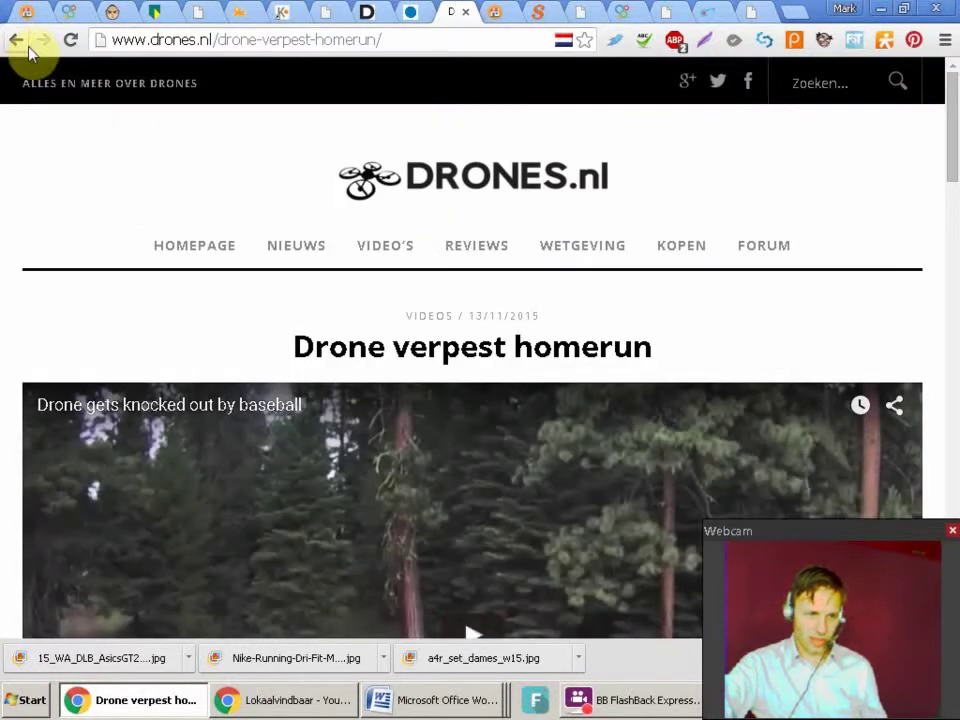
click(18, 44)
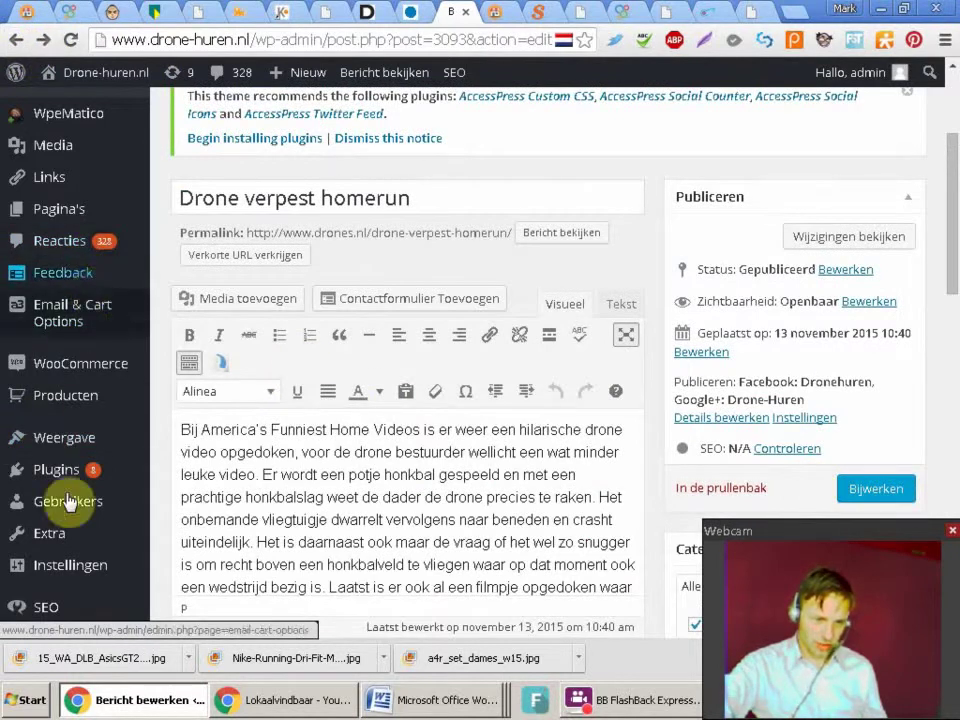
Examine the imported text, image, template output and assigned categories of the "Drone verpest homerun" post
drag(953, 140, 952, 80)
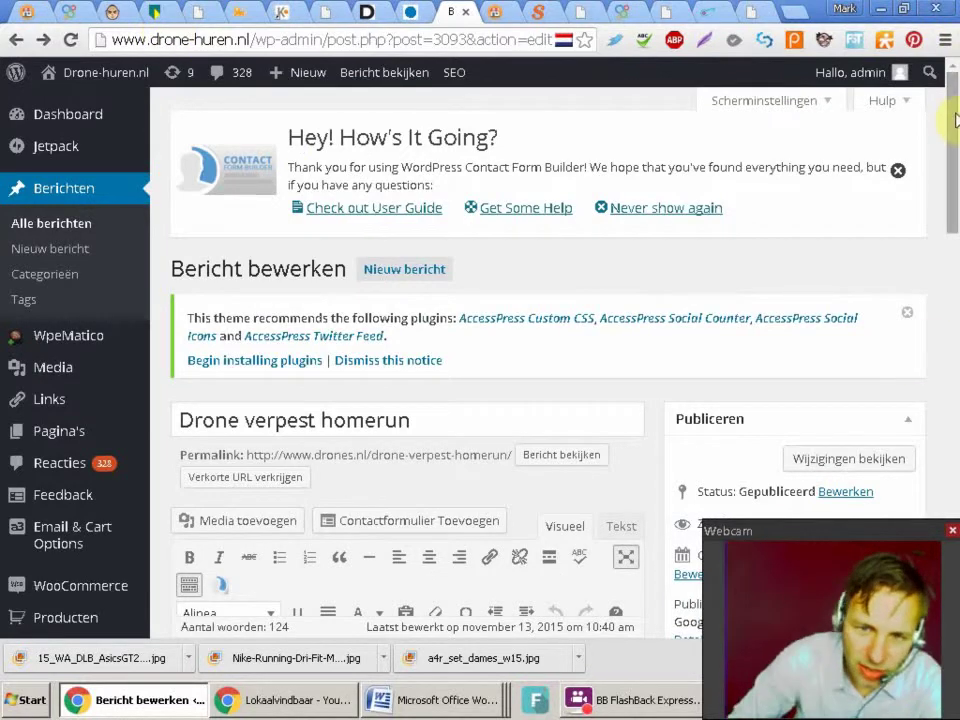
scroll(955, 130, down, 1)
drag(955, 130, 949, 214)
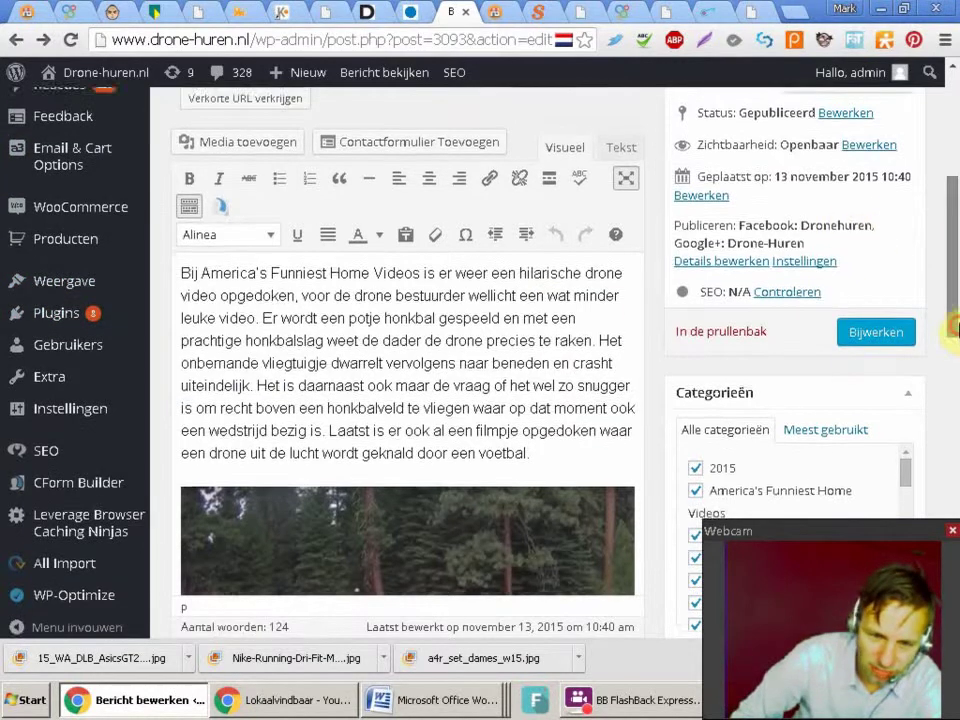
scroll(903, 494, down, 4)
scroll(903, 494, up, 3)
drag(908, 355, 955, 262)
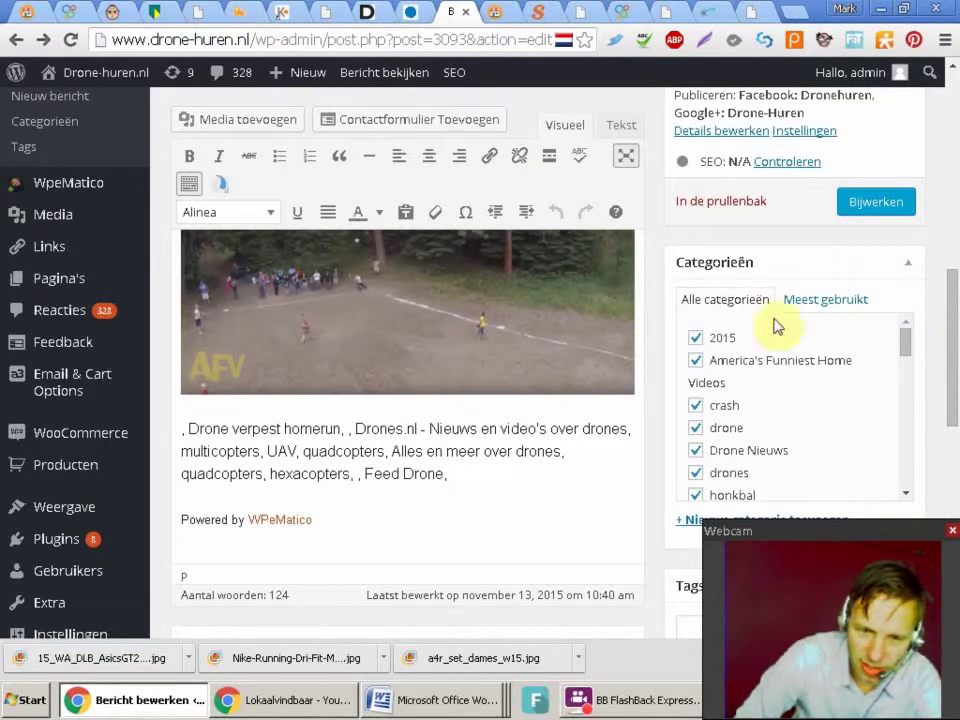
mouse_move(948, 370)
mouse_down()
mouse_move(943, 418)
mouse_move(929, 368)
mouse_up()
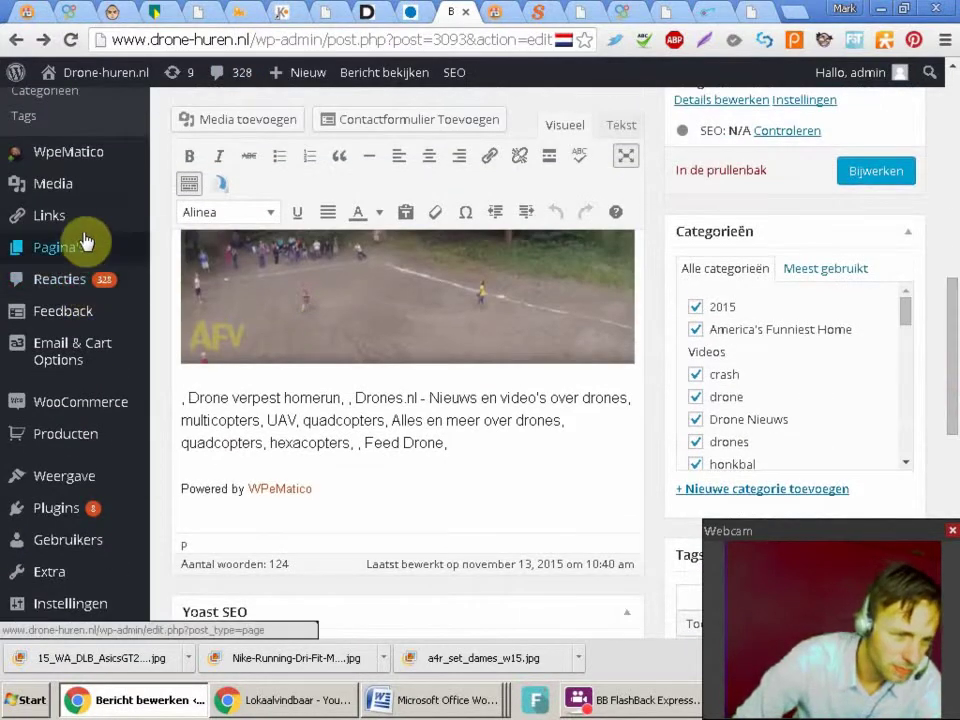
Visit the drone-huren.nl front page and look through its content
mouse_move(110, 88)
click(78, 105)
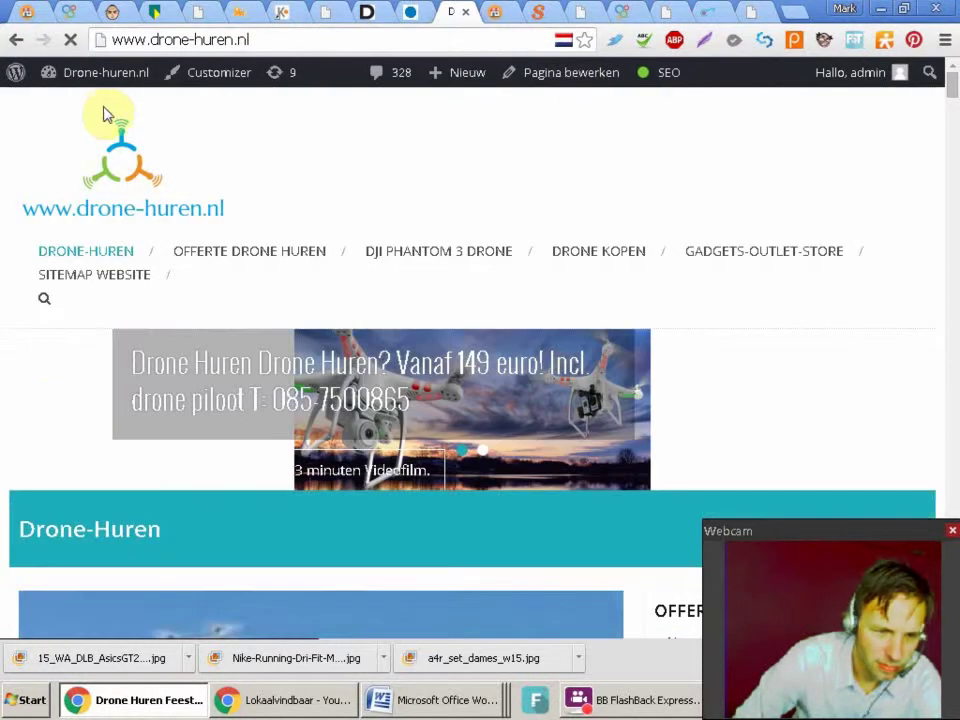
scroll(953, 93, down, 1)
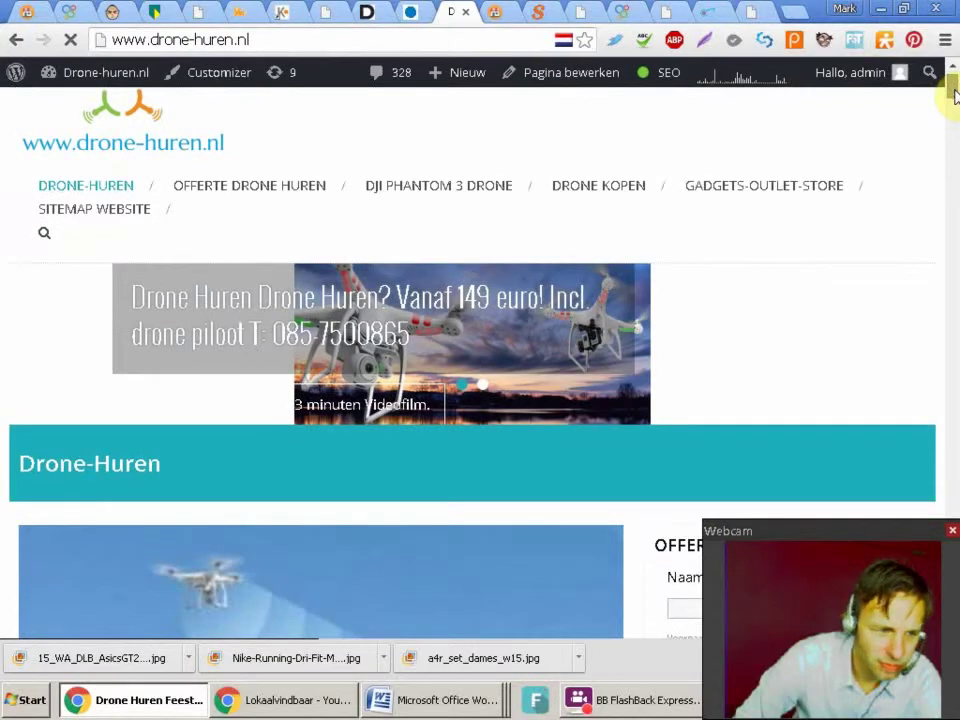
scroll(953, 93, down, 10)
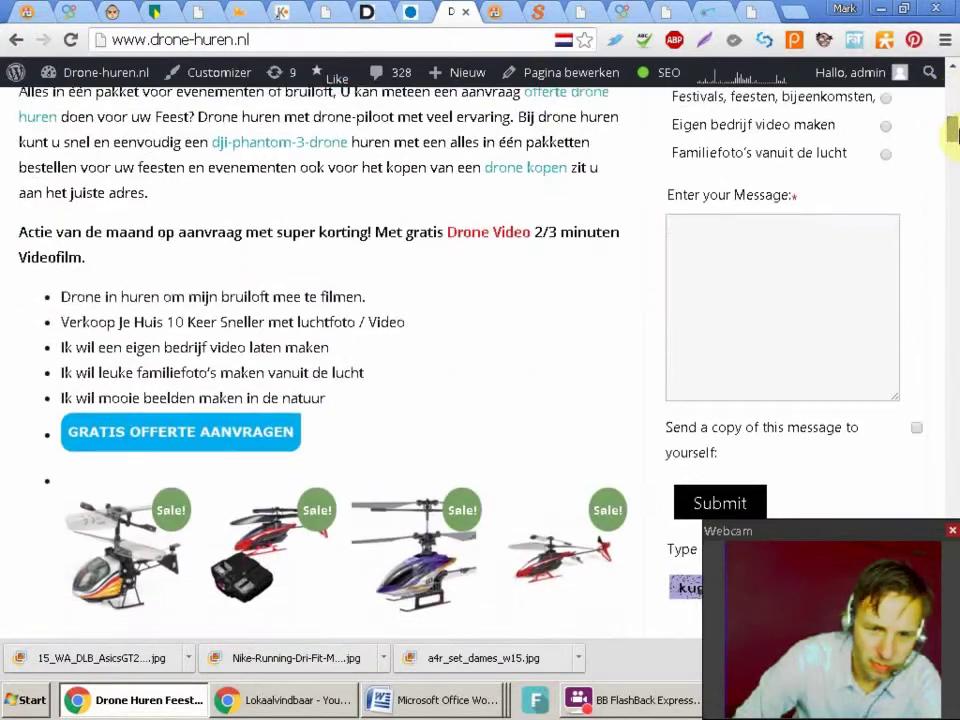
scroll(953, 110, up, 5)
drag(953, 110, 936, 77)
Return to the drone-huren.nl admin dashboard and show the WPeMatico options
mouse_move(90, 72)
click(88, 108)
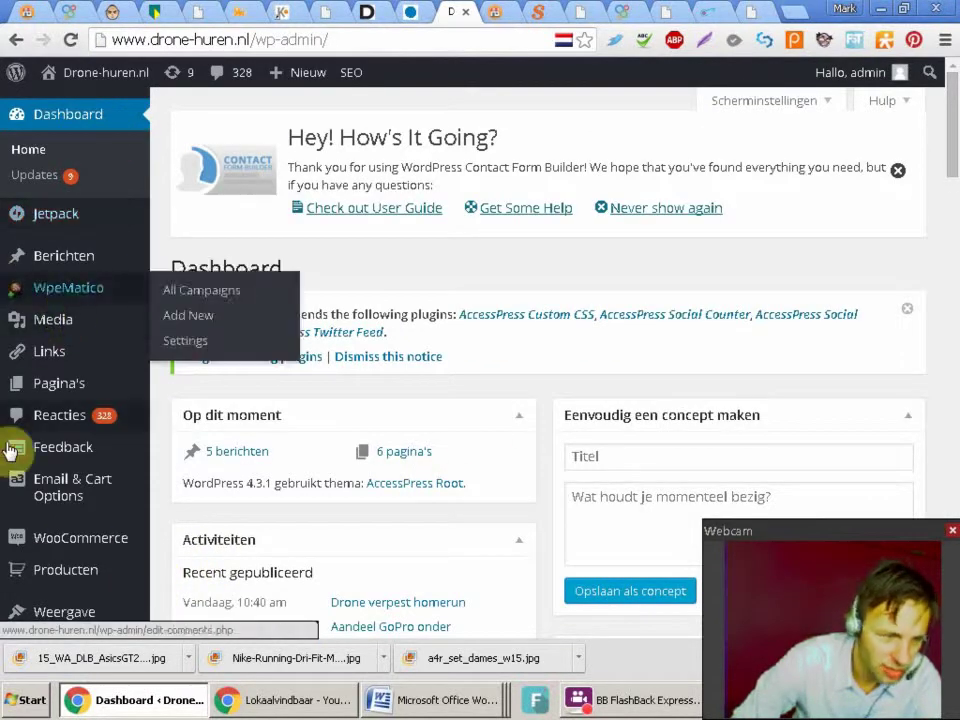
mouse_move(94, 290)
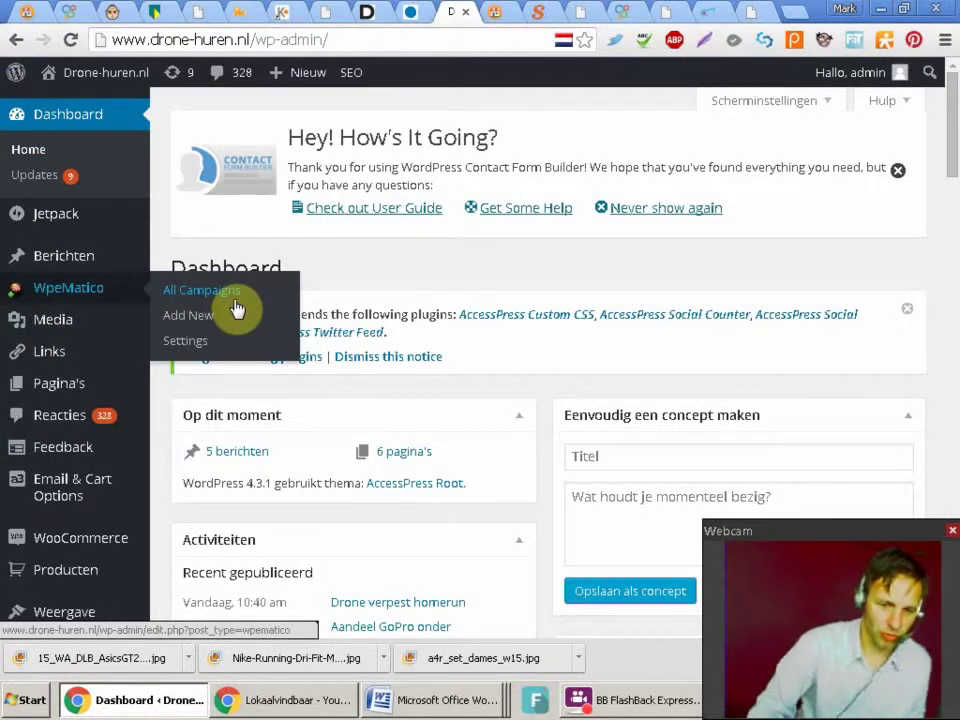
Open the "Feed Drone" campaign for editing from the list of WPeMatico campaigns
click(233, 294)
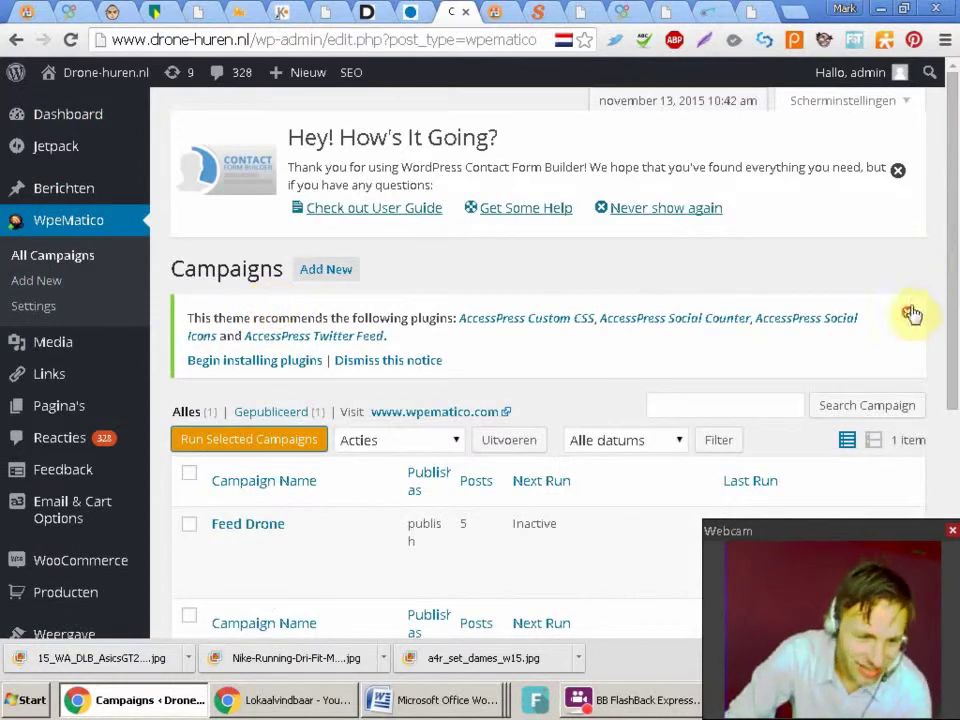
drag(948, 280, 951, 429)
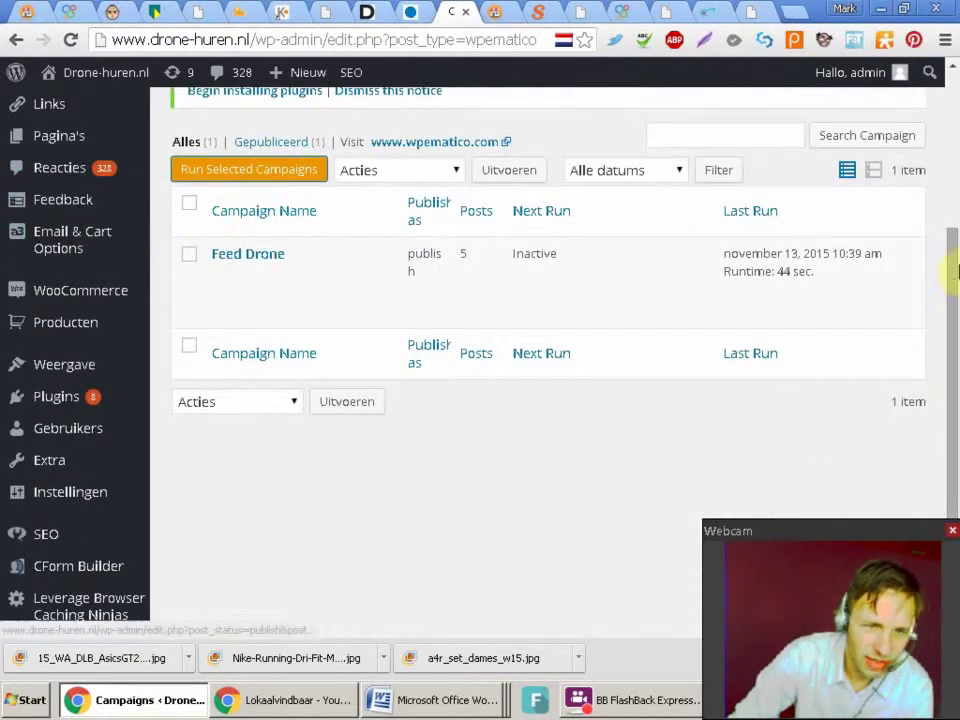
drag(951, 330, 953, 192)
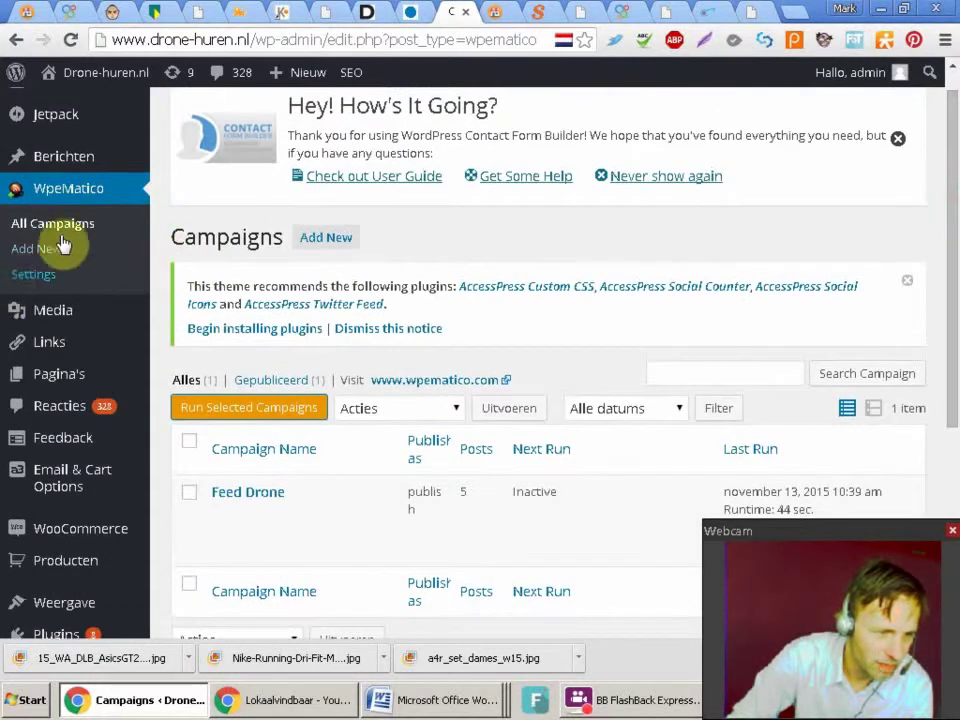
mouse_move(199, 499)
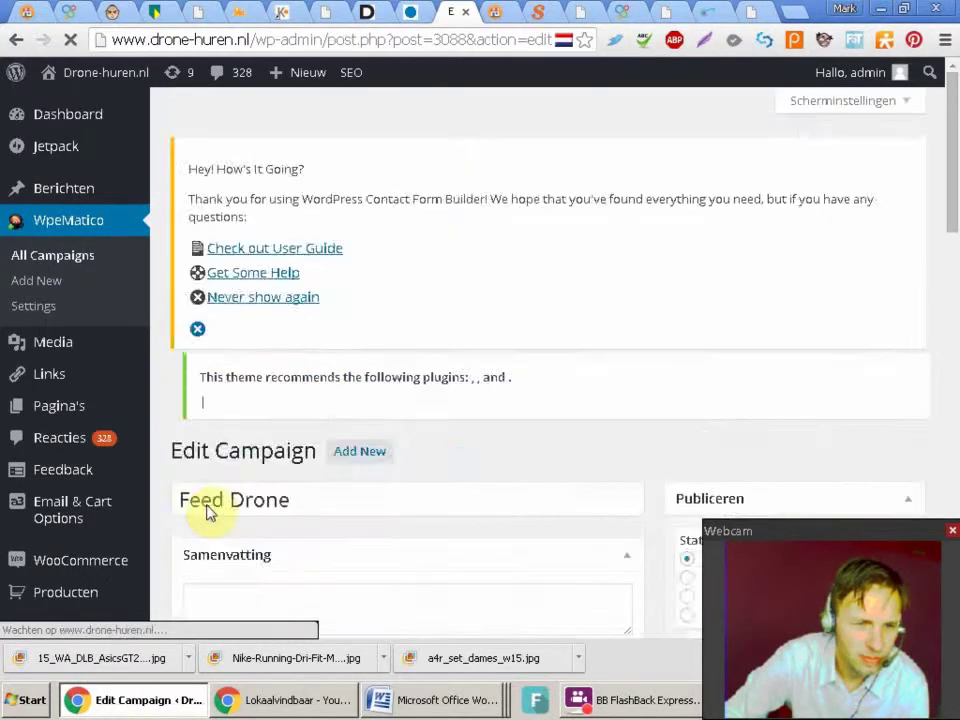
Turn off the feed item date, post title links to source, strip links and pingbacks options of the Feed Drone campaign
scroll(952, 228, down, 6)
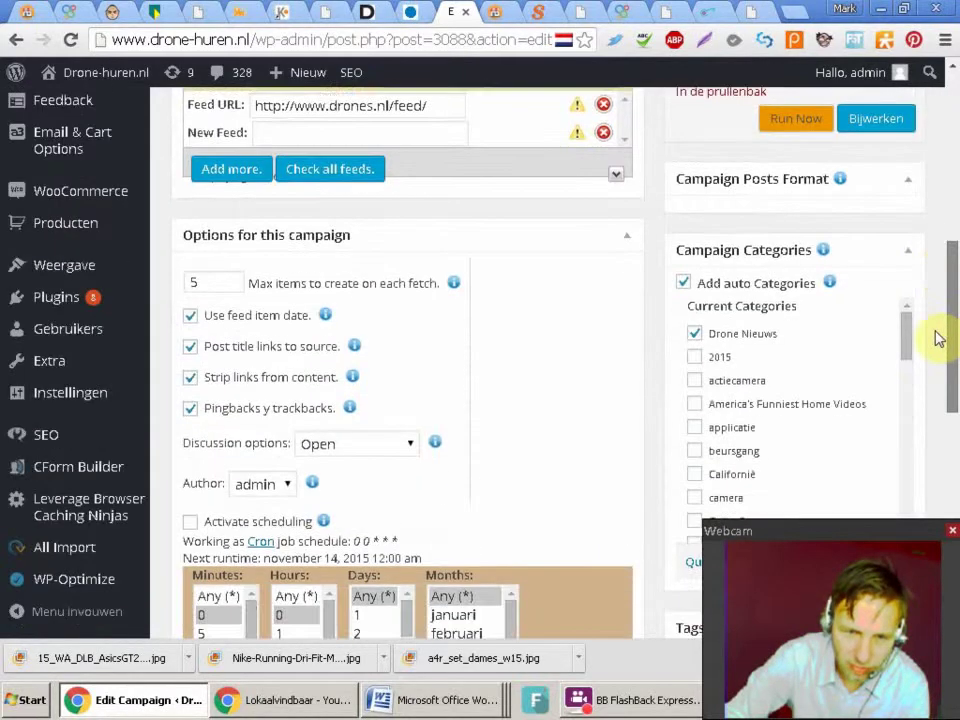
drag(938, 338, 949, 371)
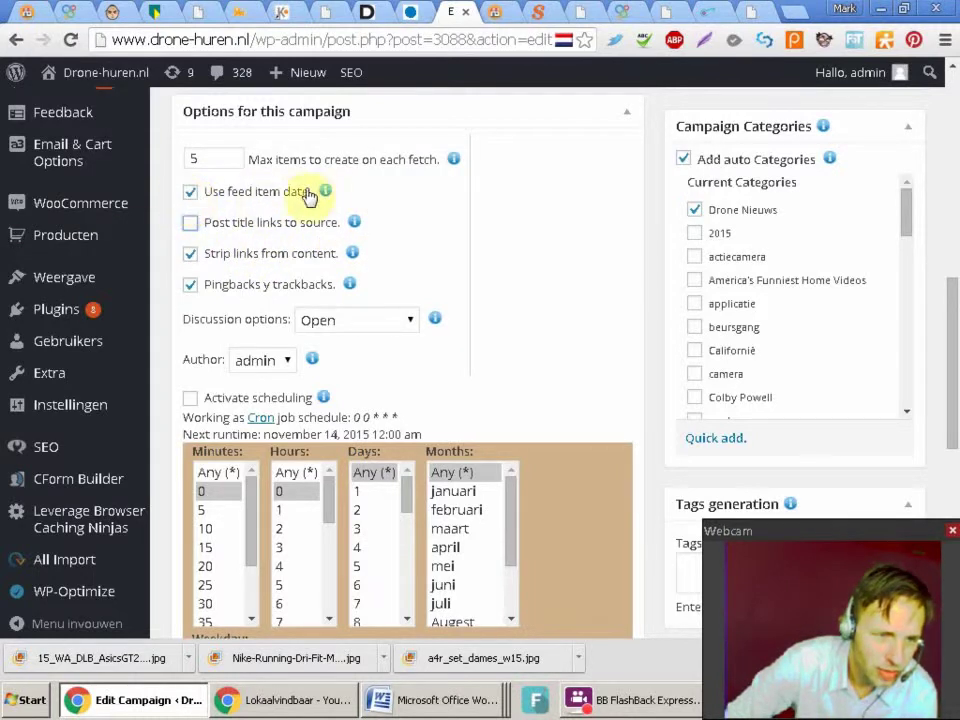
mouse_move(330, 193)
click(189, 194)
click(189, 255)
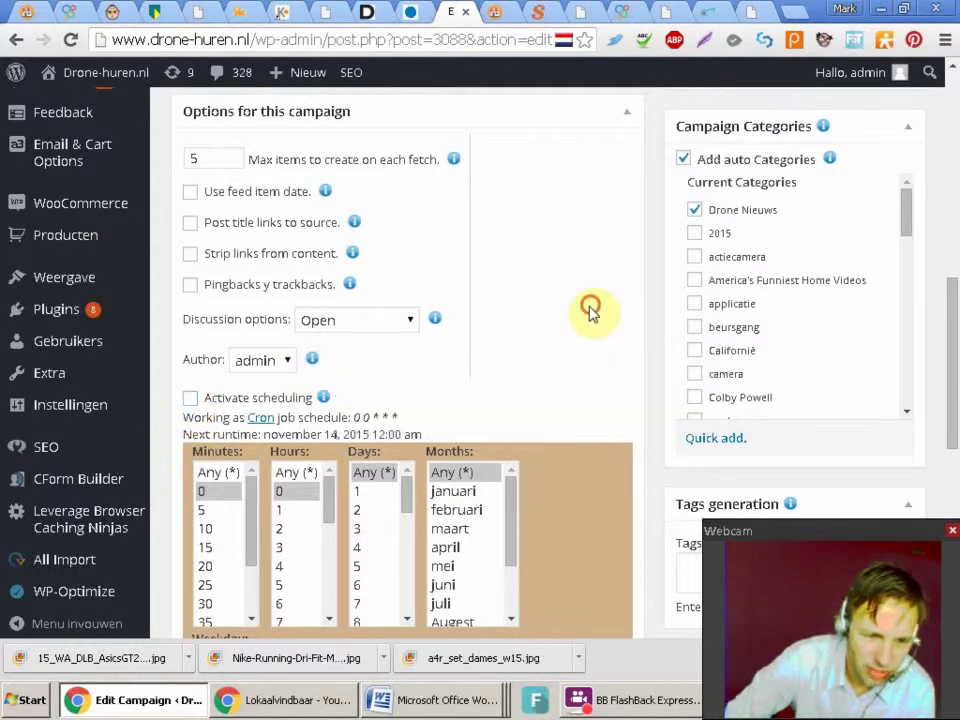
Review the campaign's post template and its allowed tags, and save the updated campaign
drag(953, 340, 937, 535)
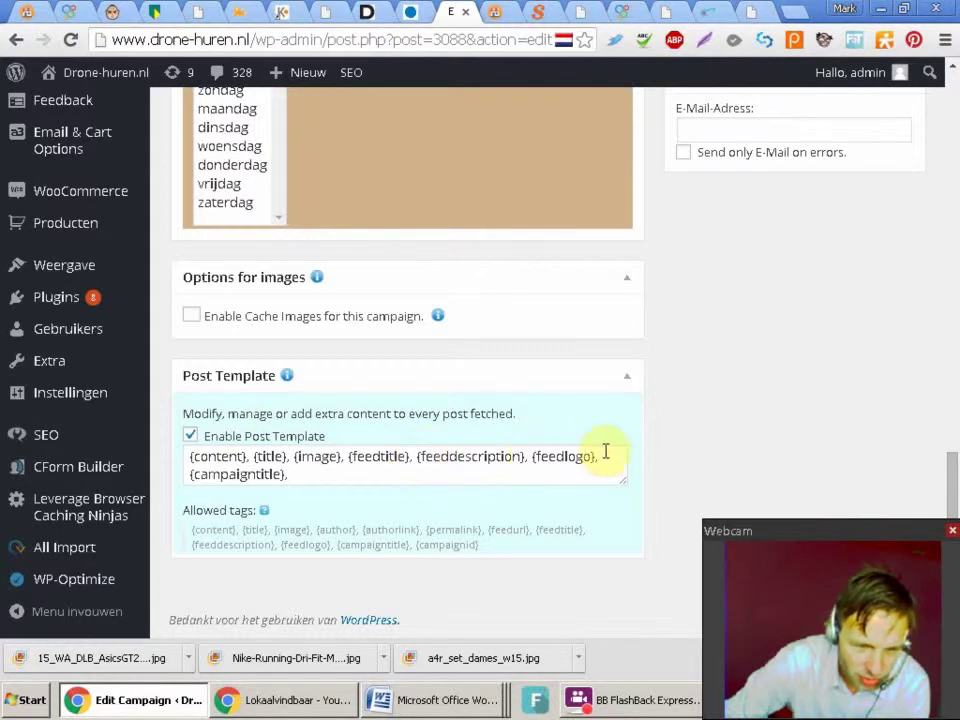
click(318, 467)
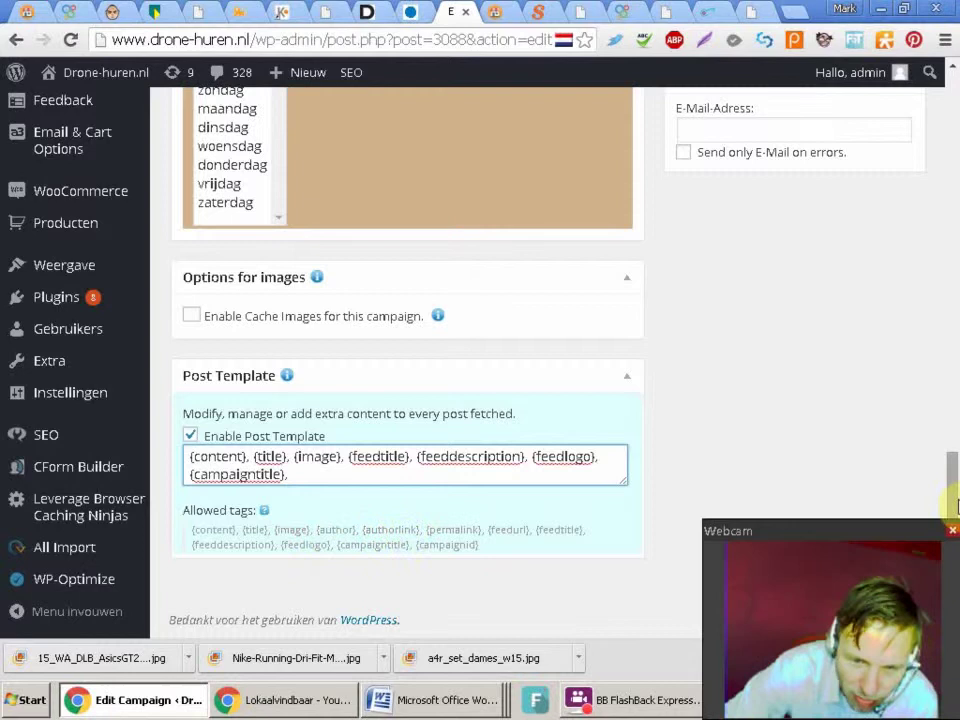
drag(952, 490, 953, 470)
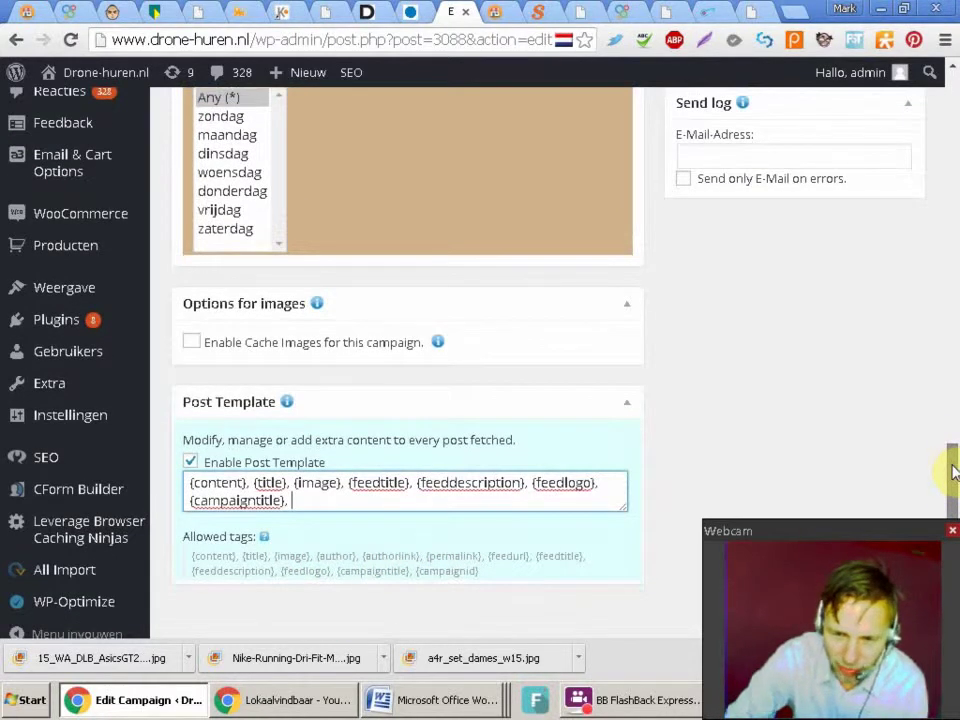
scroll(952, 470, down, 1)
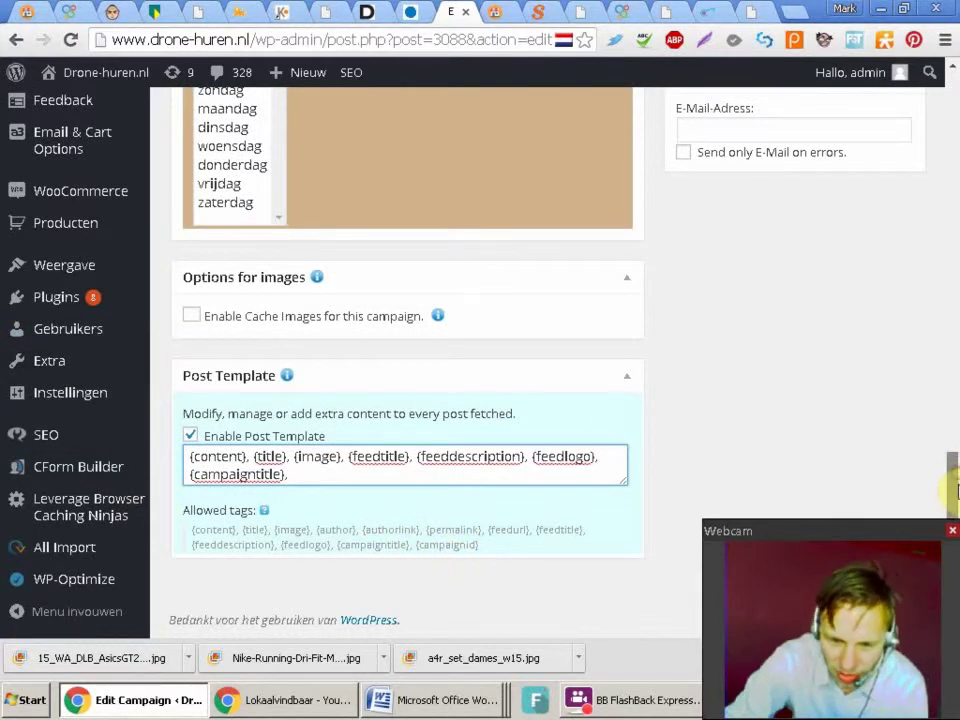
drag(952, 490, 915, 246)
click(869, 232)
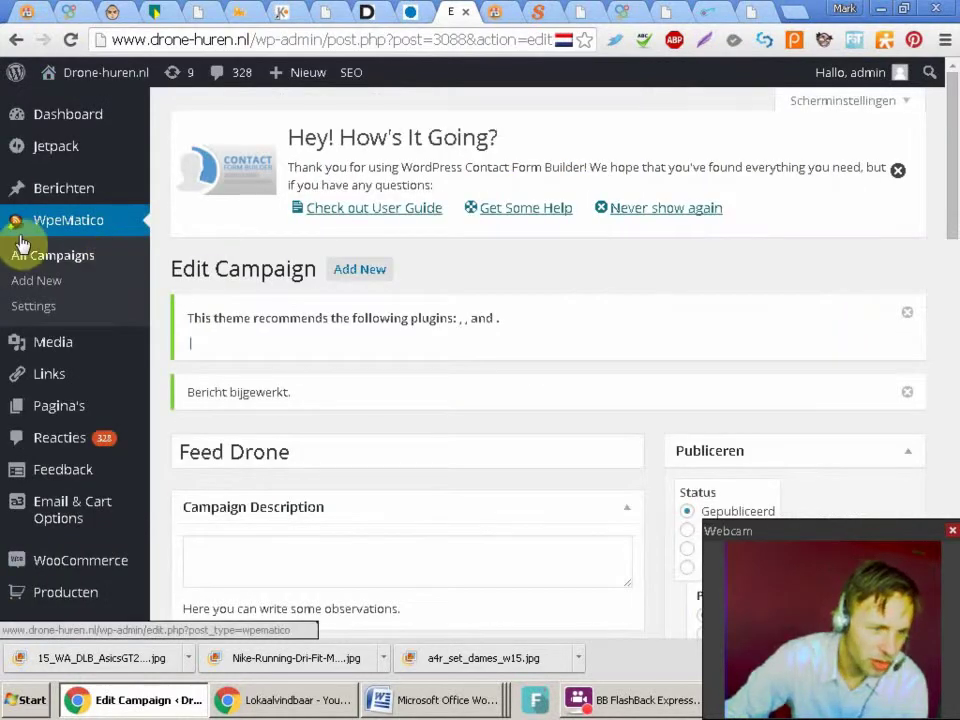
List all blog posts and move every one of them to the trash with a bulk action
mouse_move(141, 188)
click(228, 192)
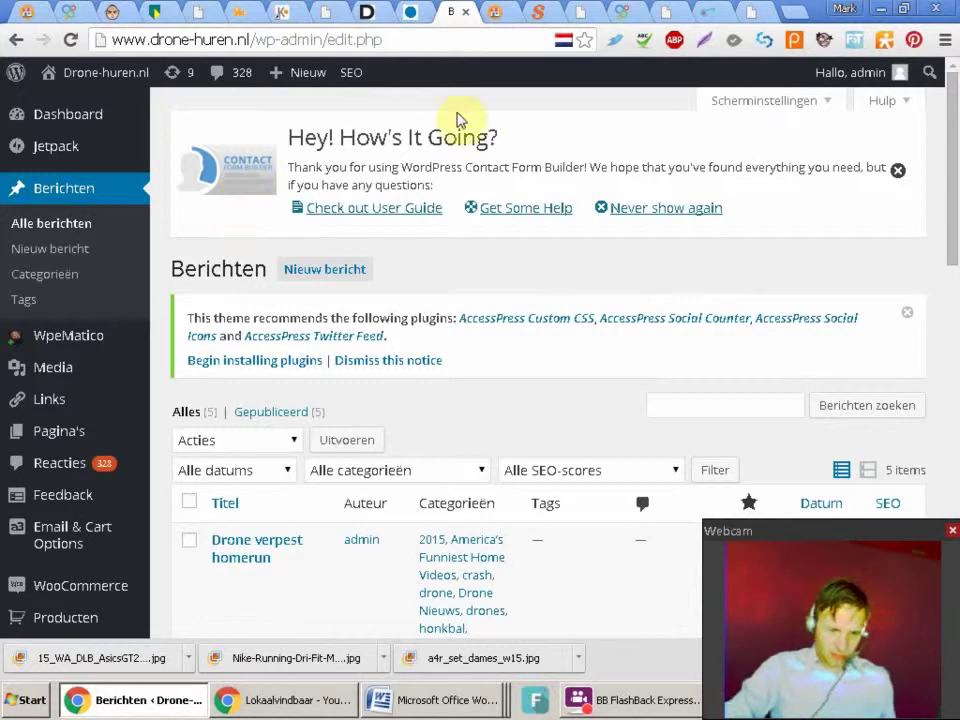
drag(950, 175, 951, 122)
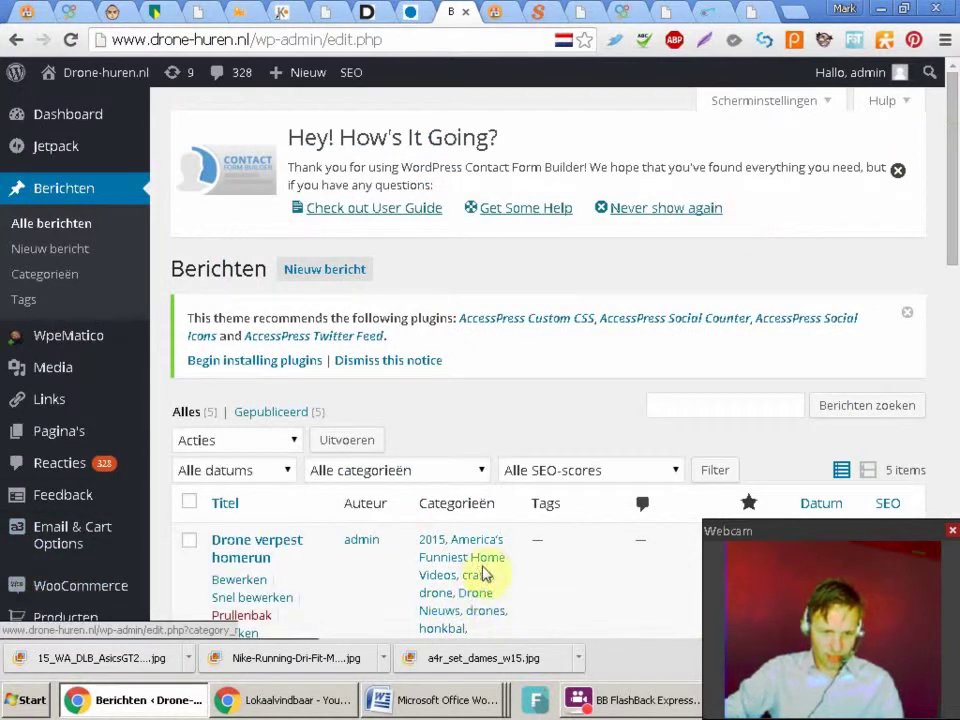
click(188, 498)
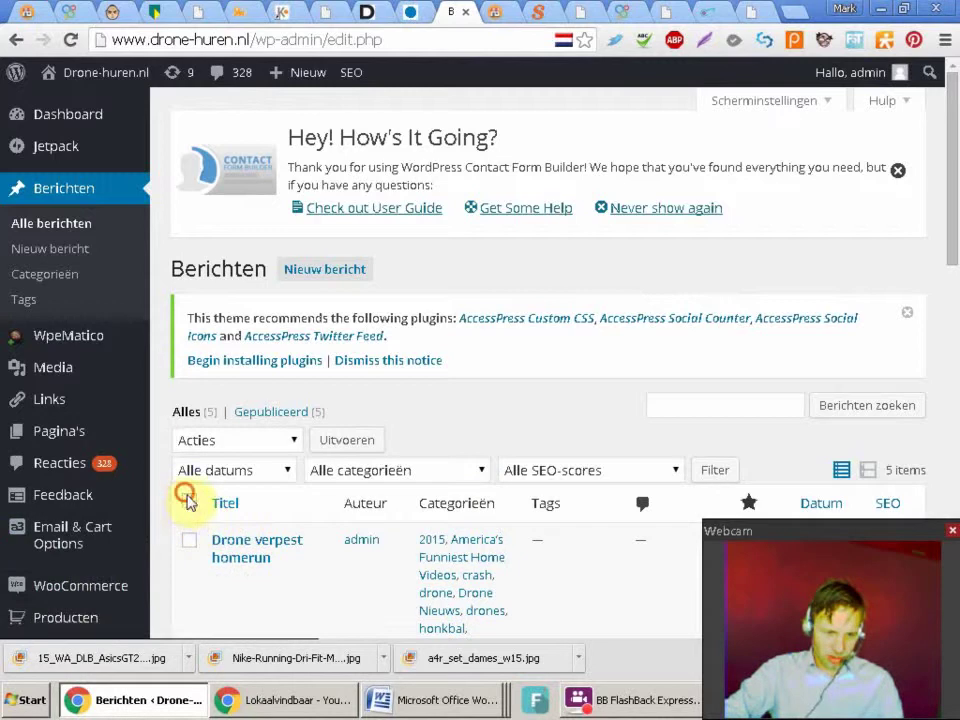
click(236, 440)
click(216, 497)
click(344, 441)
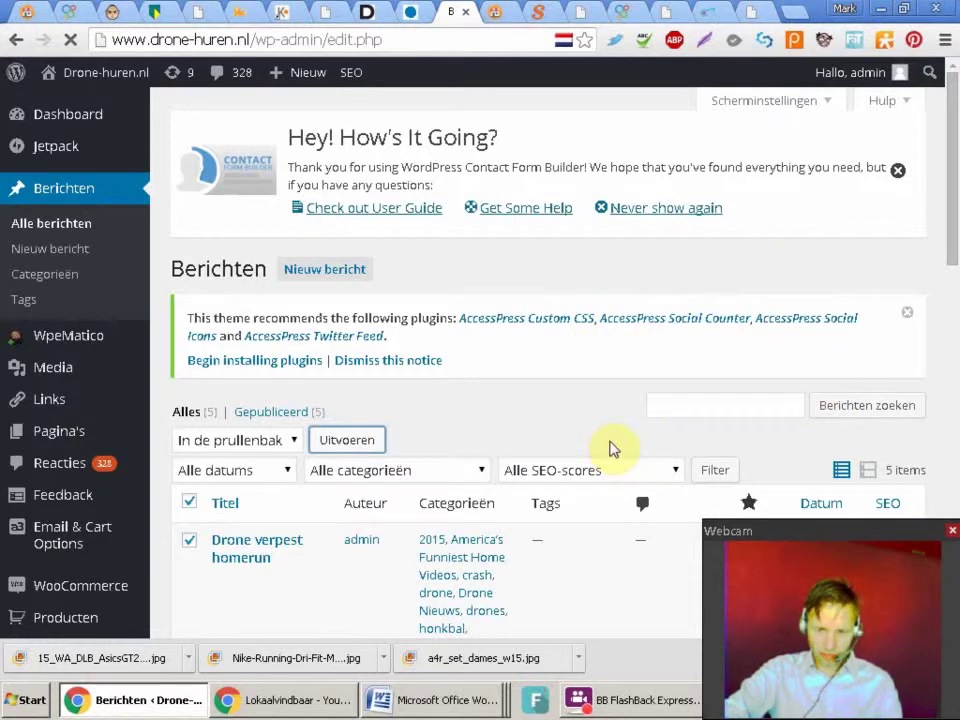
drag(953, 242, 938, 651)
click(236, 548)
click(236, 604)
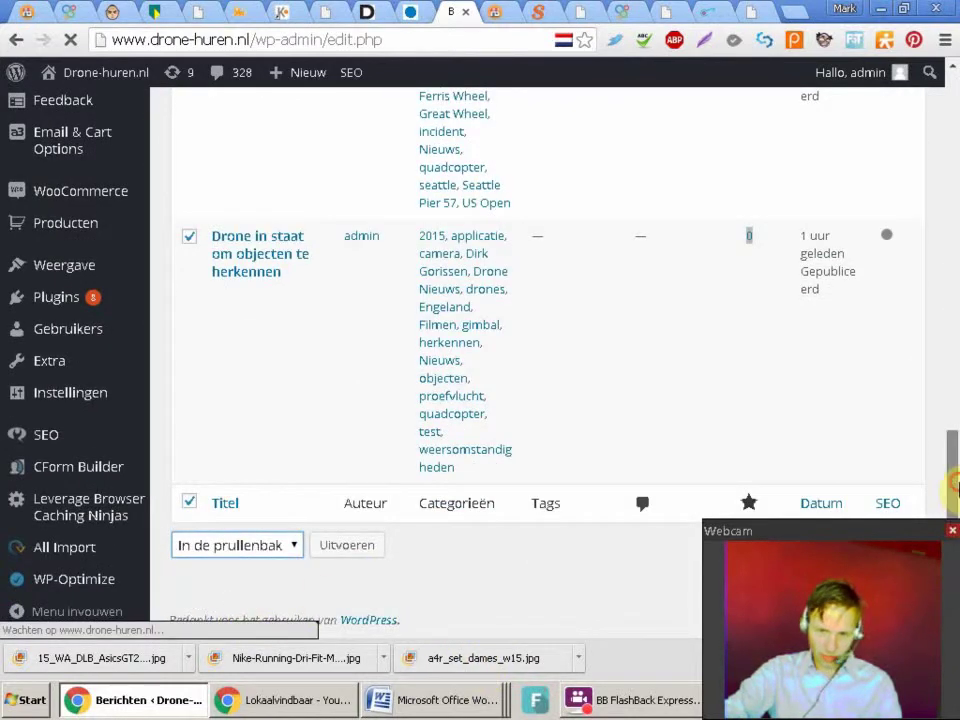
scroll(955, 425, down, 10)
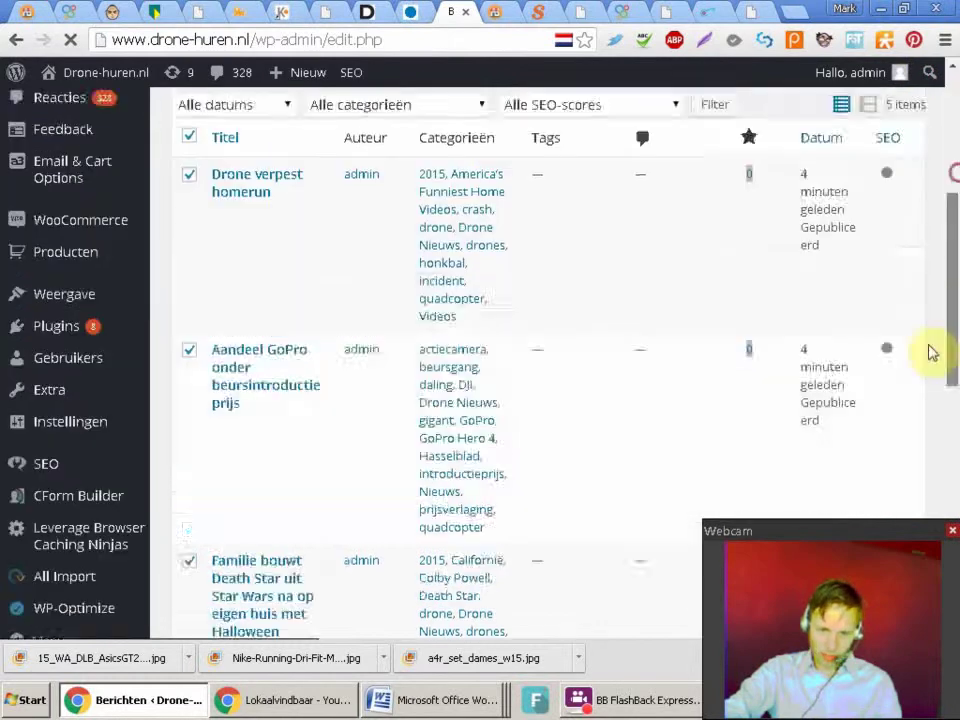
click(370, 551)
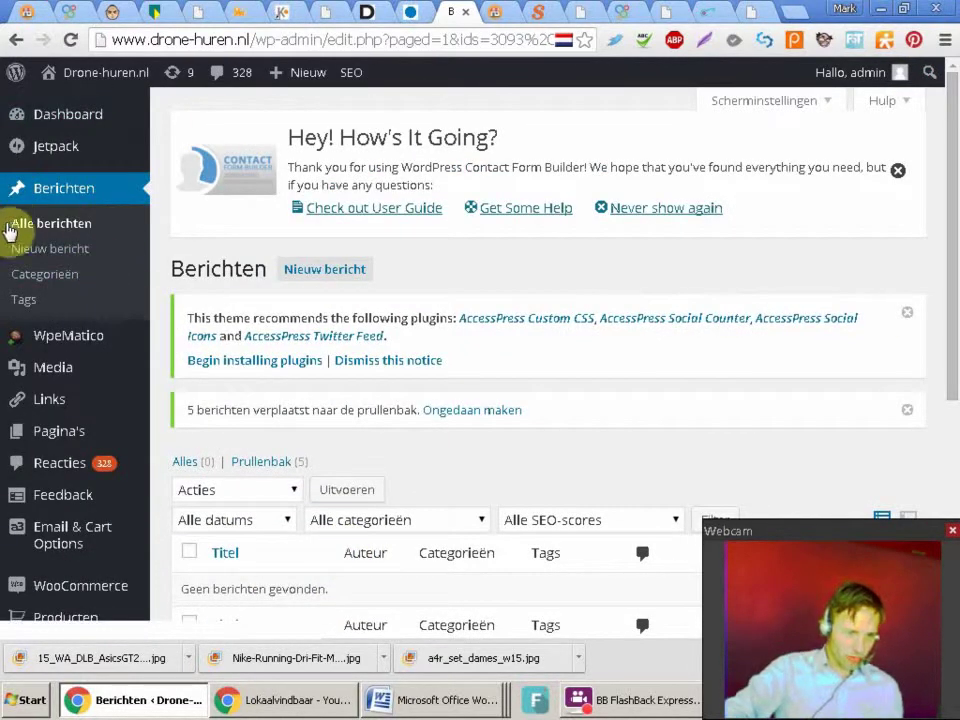
Return to the WPeMatico campaign list, select the Feed Drone campaign and run it
mouse_move(48, 342)
click(240, 346)
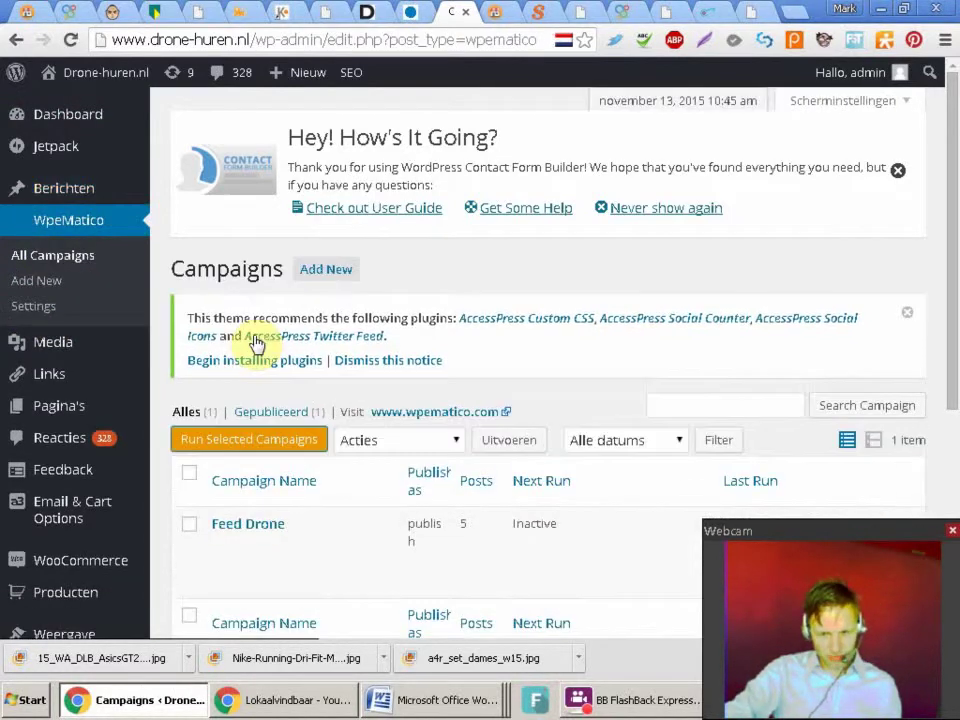
scroll(955, 230, down, 1)
scroll(955, 230, down, 3)
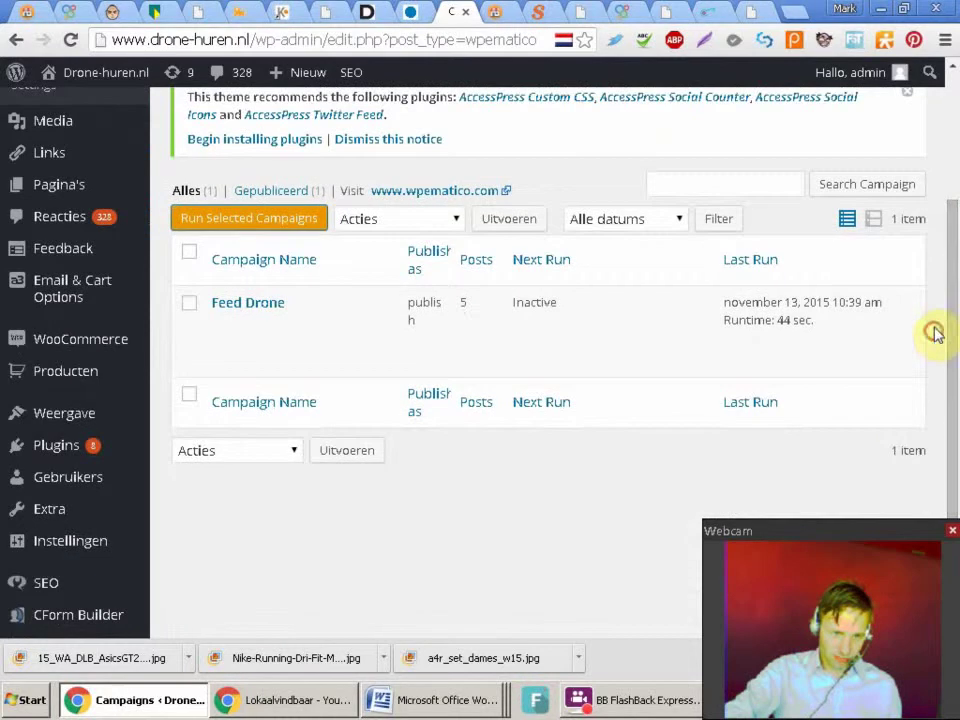
mouse_move(292, 320)
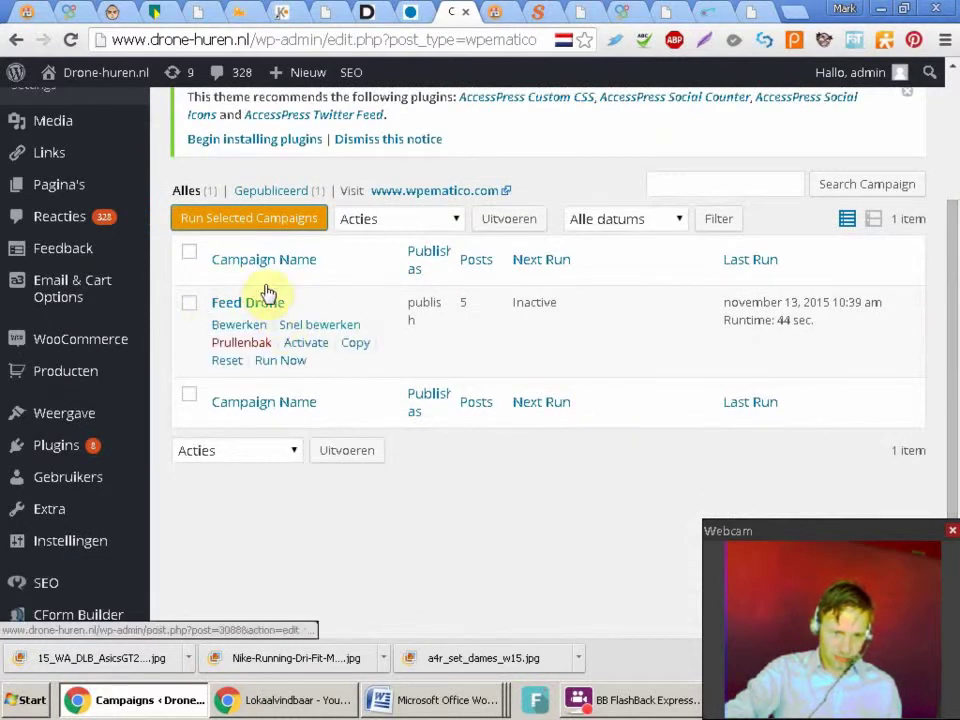
click(202, 228)
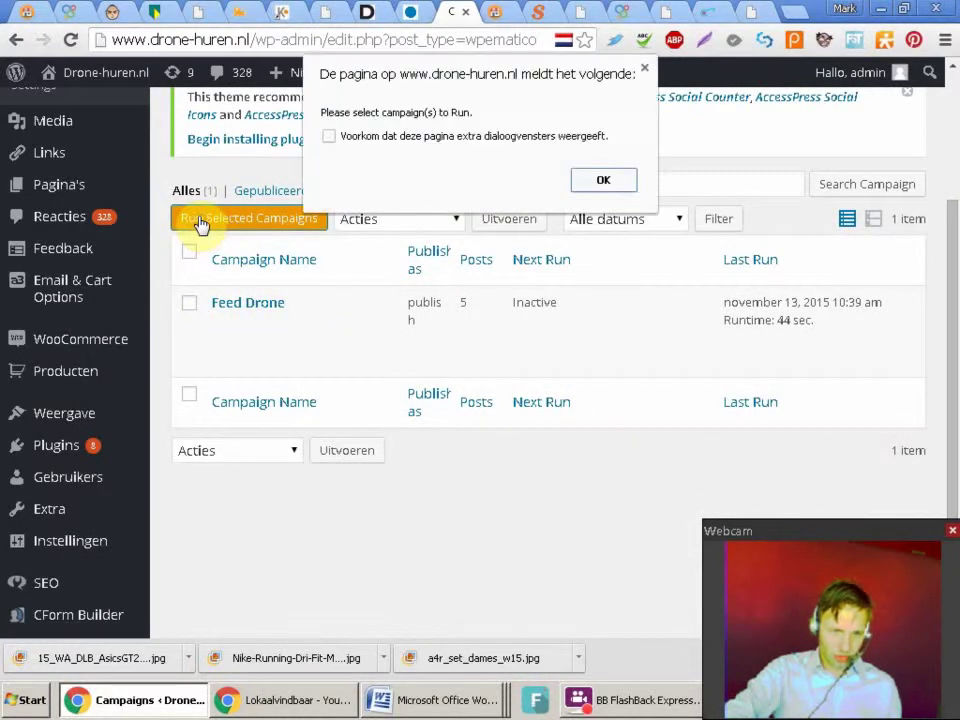
click(603, 180)
mouse_move(518, 381)
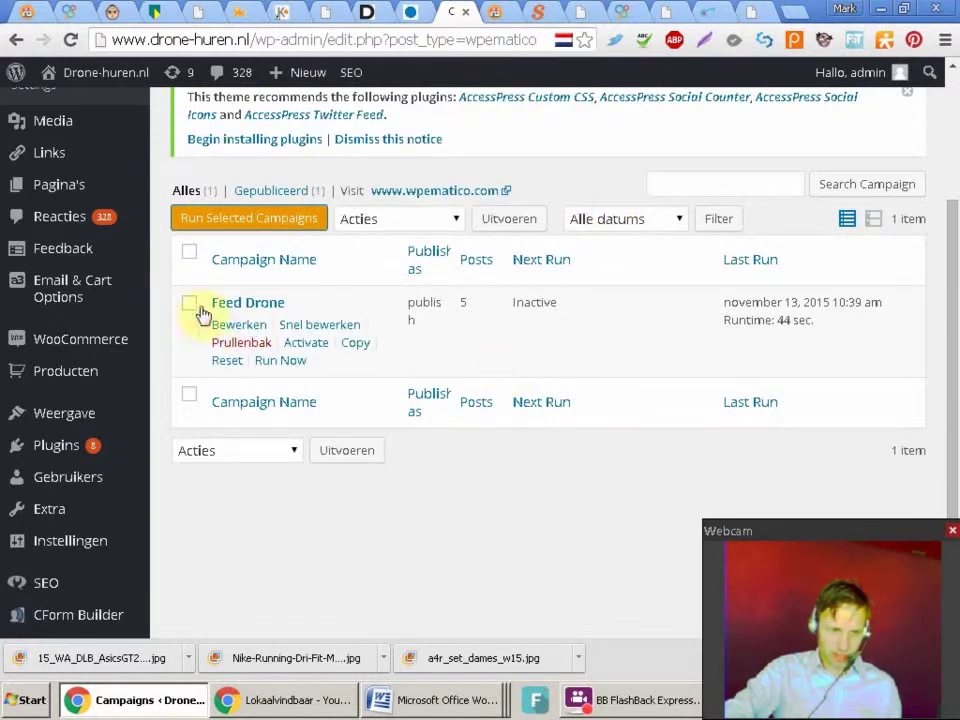
click(189, 252)
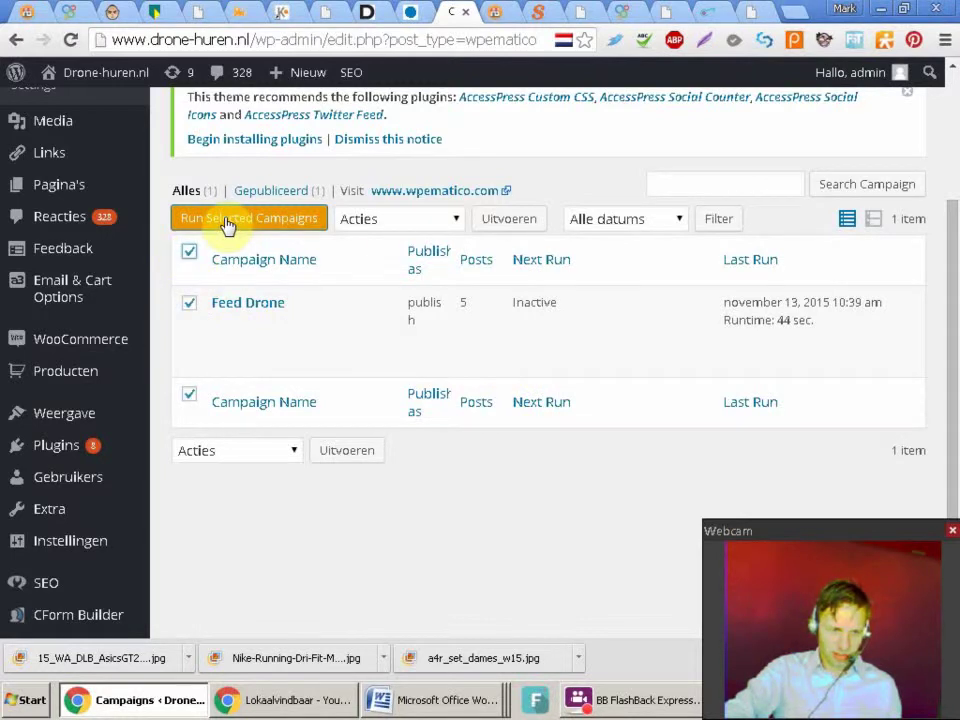
drag(954, 418, 949, 354)
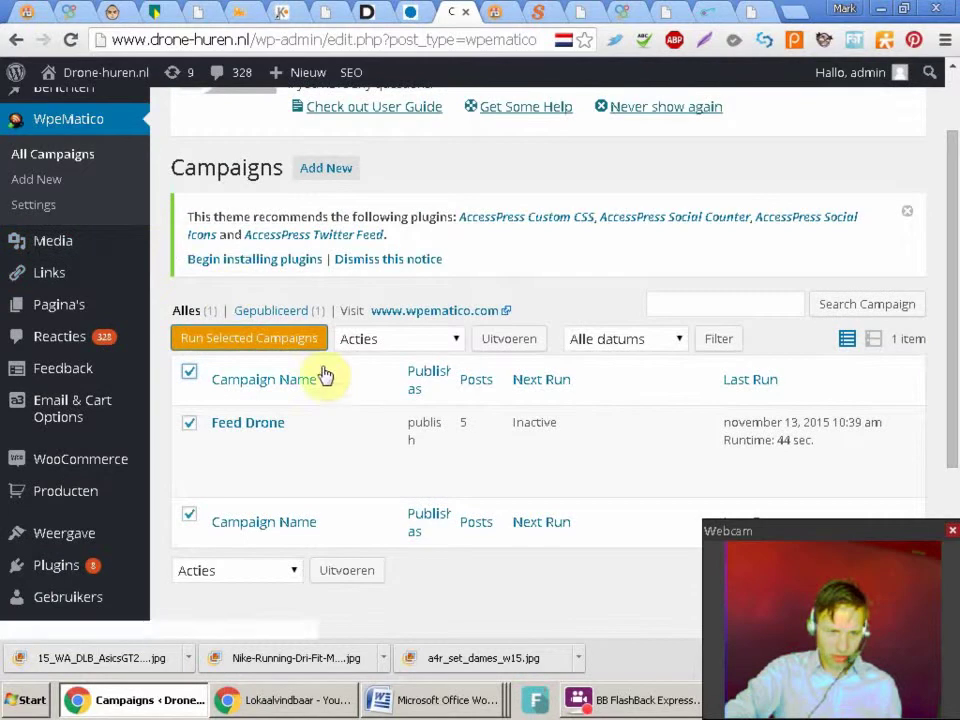
click(275, 338)
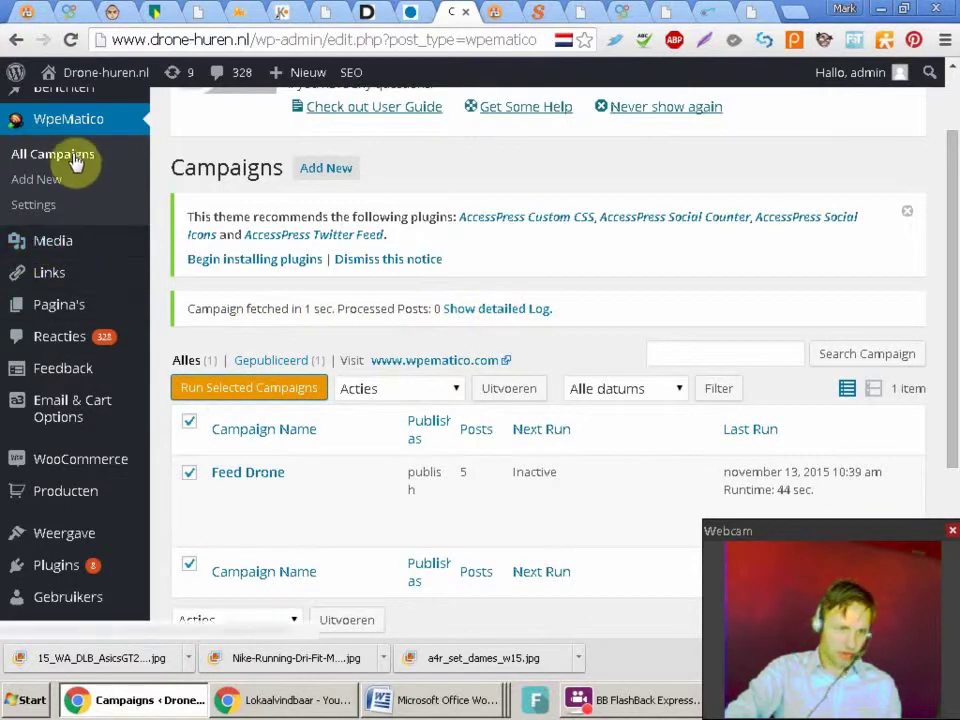
Check the post list for newly fetched posts and reopen the Feed Drone campaign for editing
drag(955, 280, 950, 193)
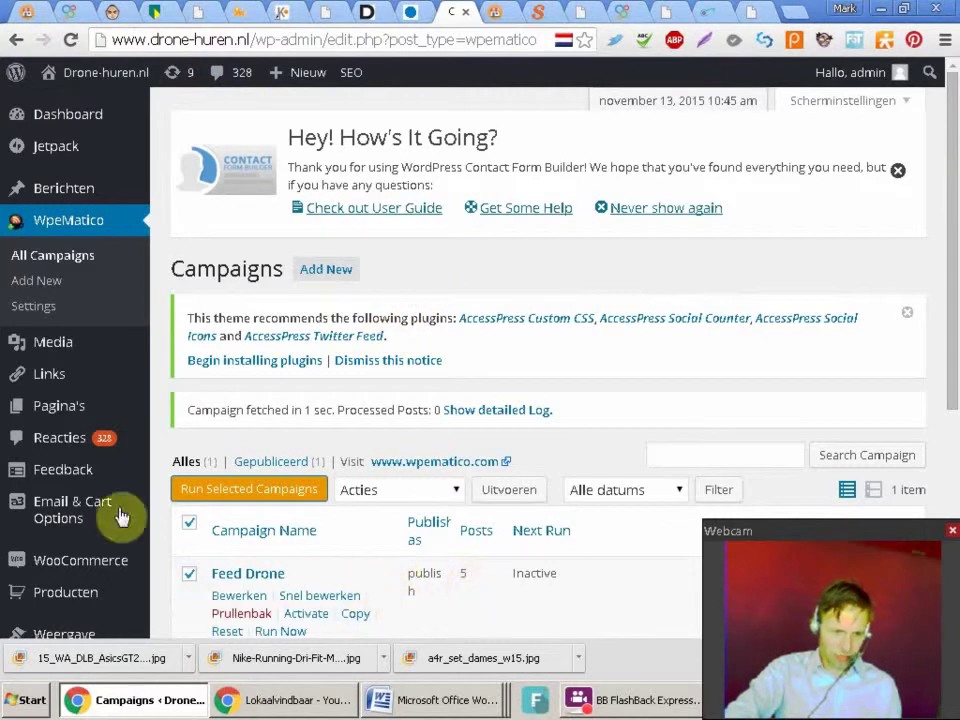
click(210, 190)
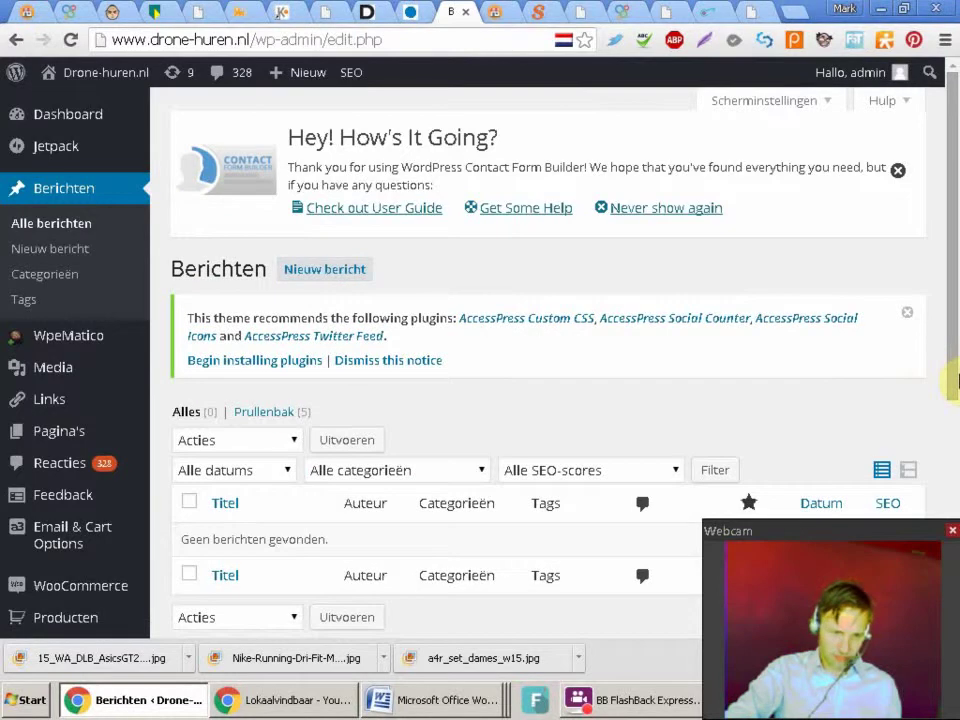
mouse_move(39, 332)
click(195, 335)
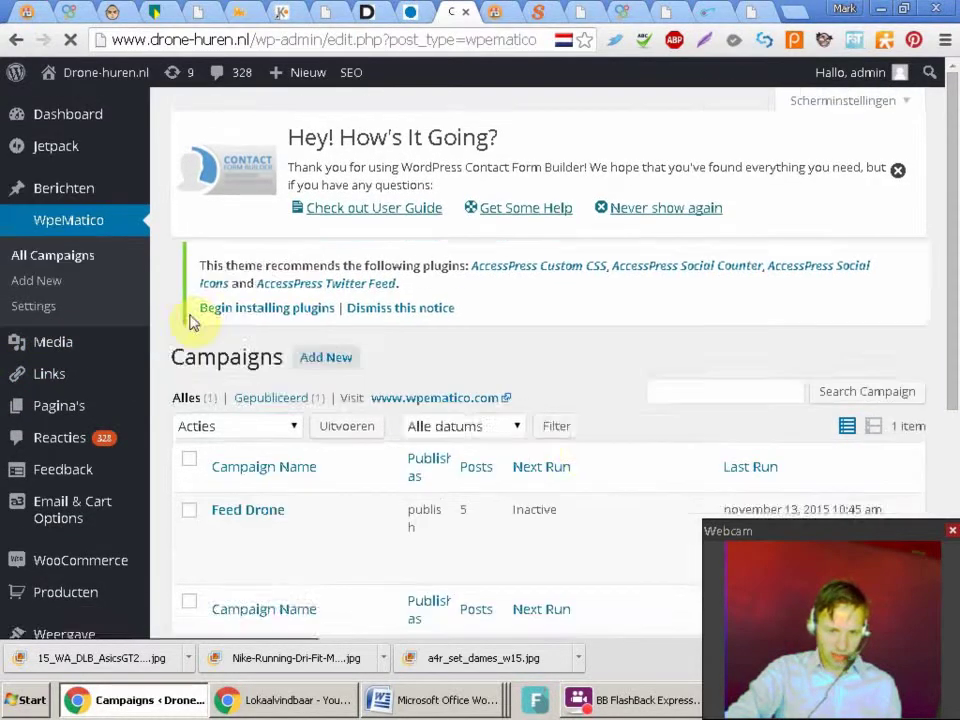
drag(955, 268, 896, 392)
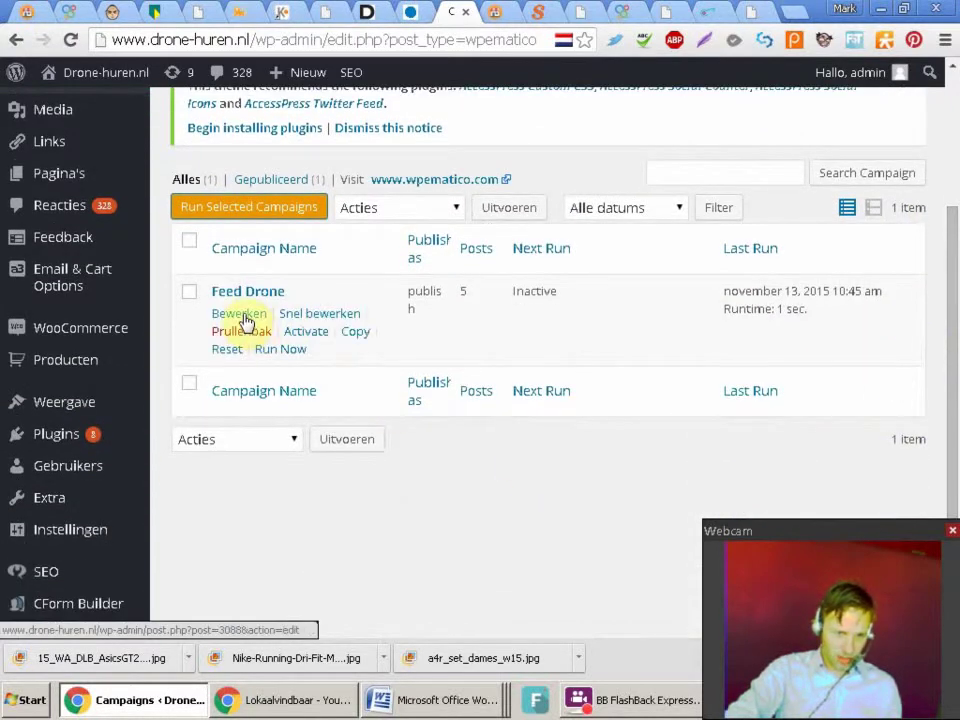
click(240, 317)
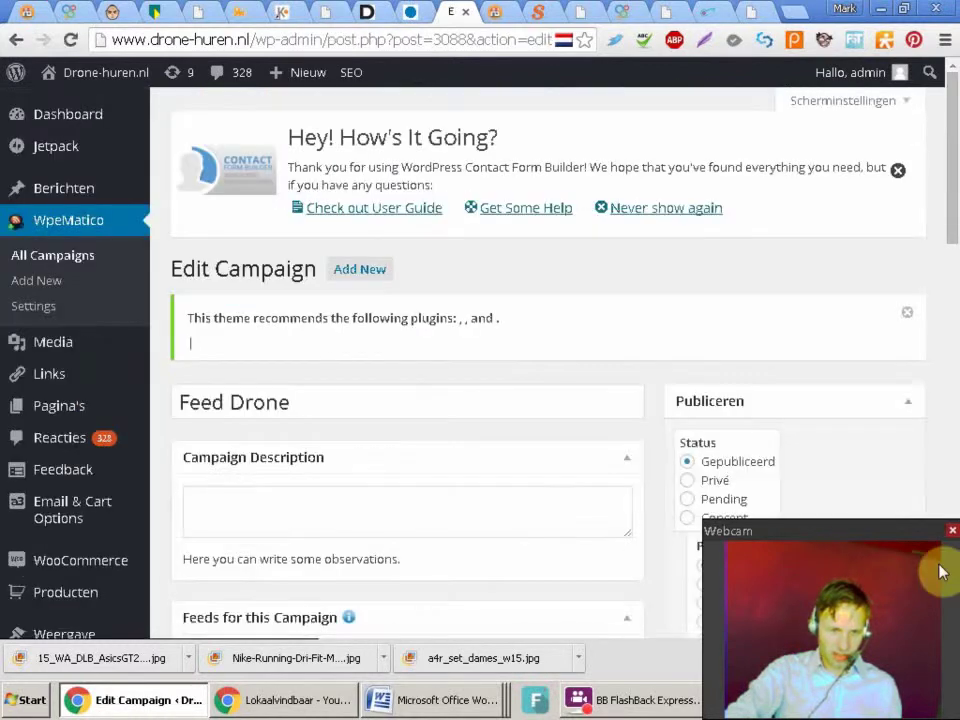
Run the Feed Drone campaign directly from its edit page and check the fetch result
drag(951, 189, 950, 265)
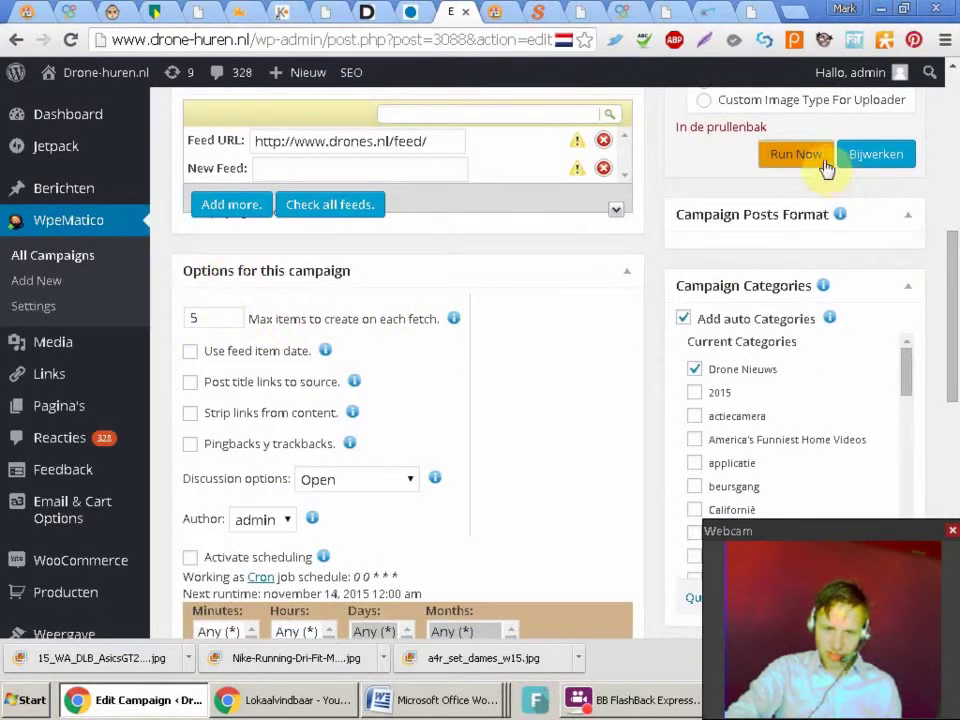
click(788, 157)
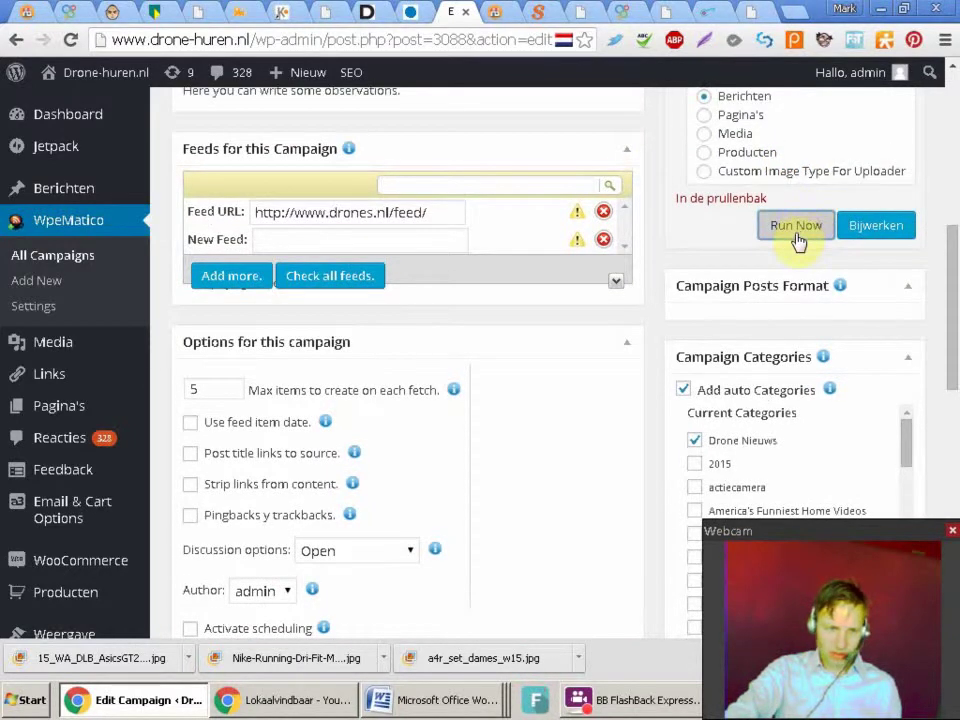
drag(955, 312, 955, 640)
drag(956, 350, 945, 208)
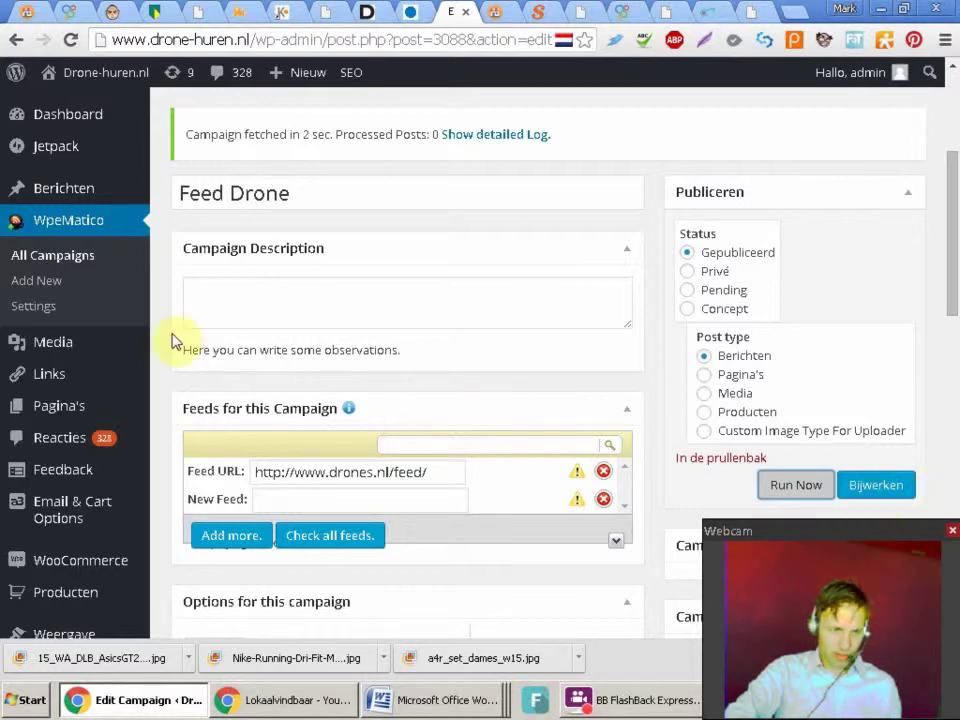
Check the list of all blog posts and the WPeMatico campaign list for results of the last run
mouse_move(86, 192)
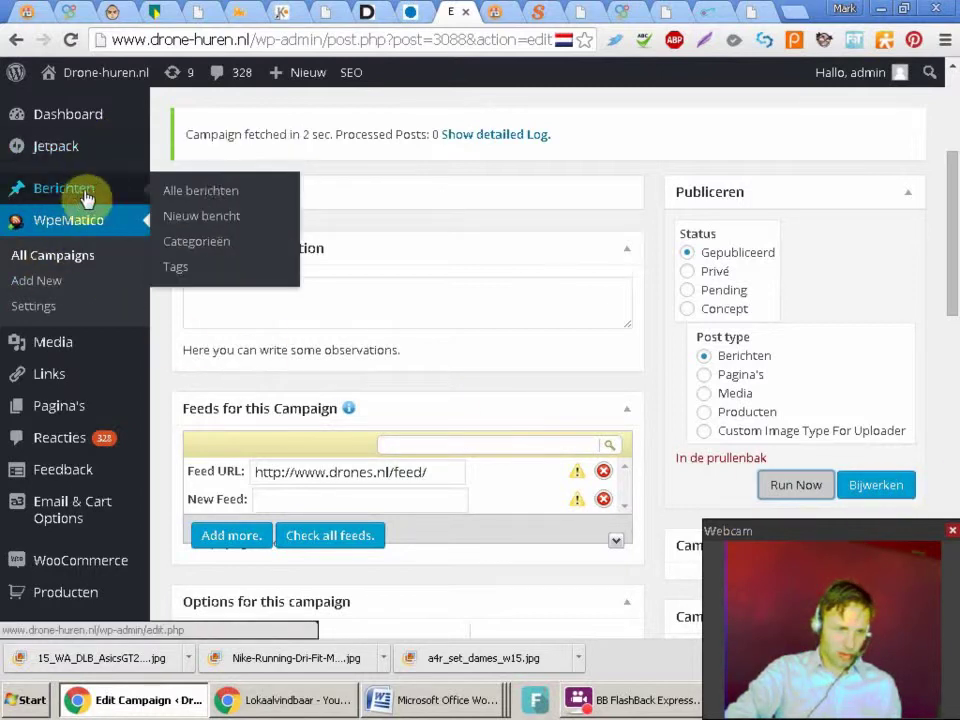
click(224, 199)
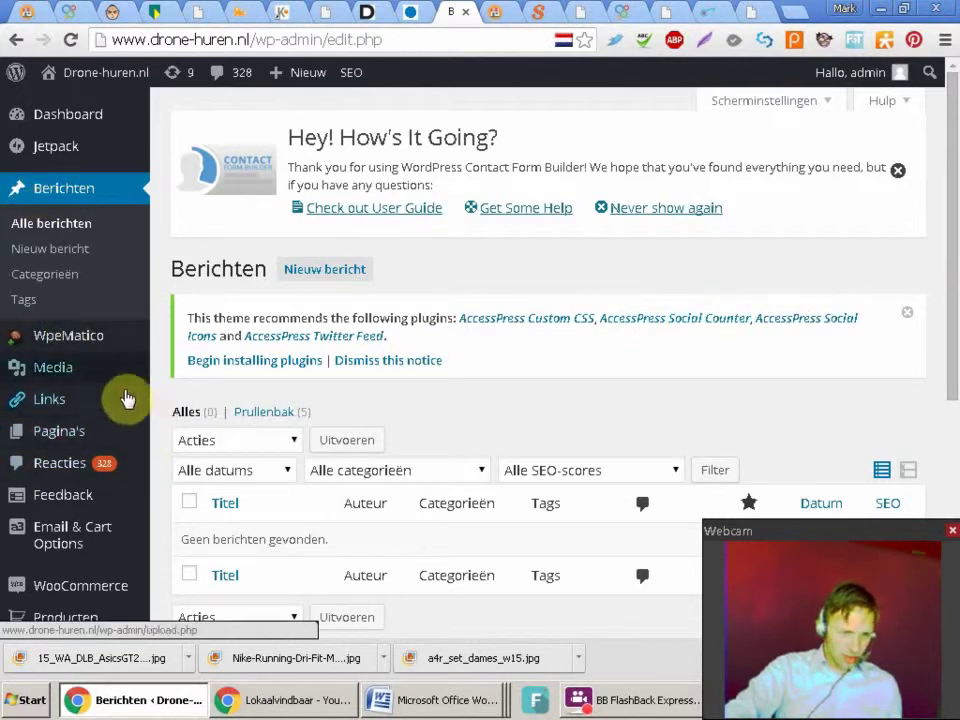
mouse_move(66, 336)
click(219, 340)
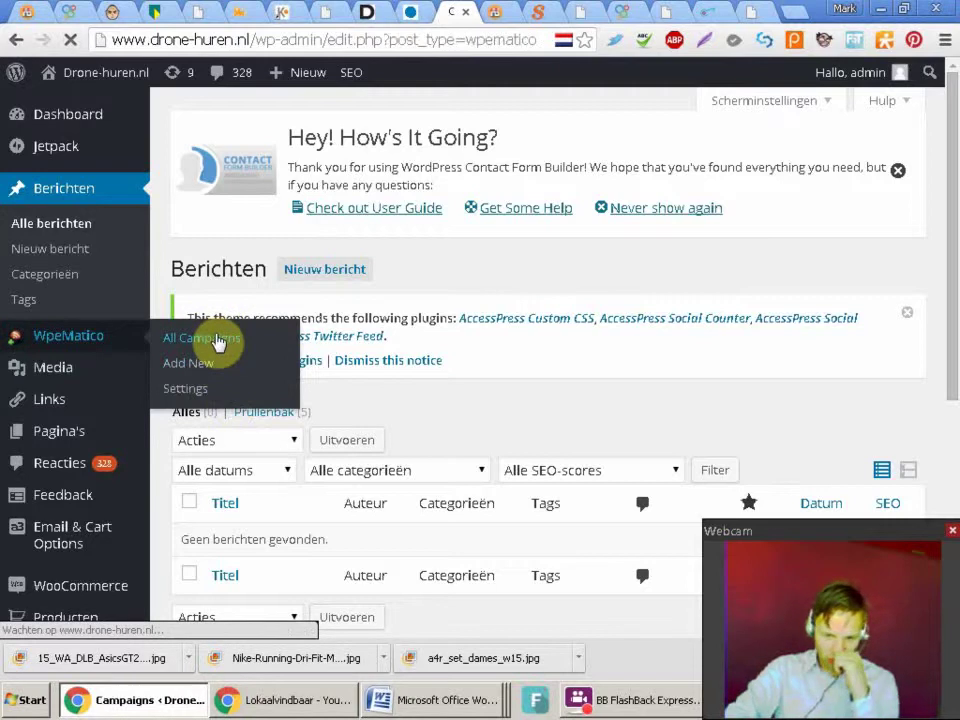
scroll(950, 440, down, 2)
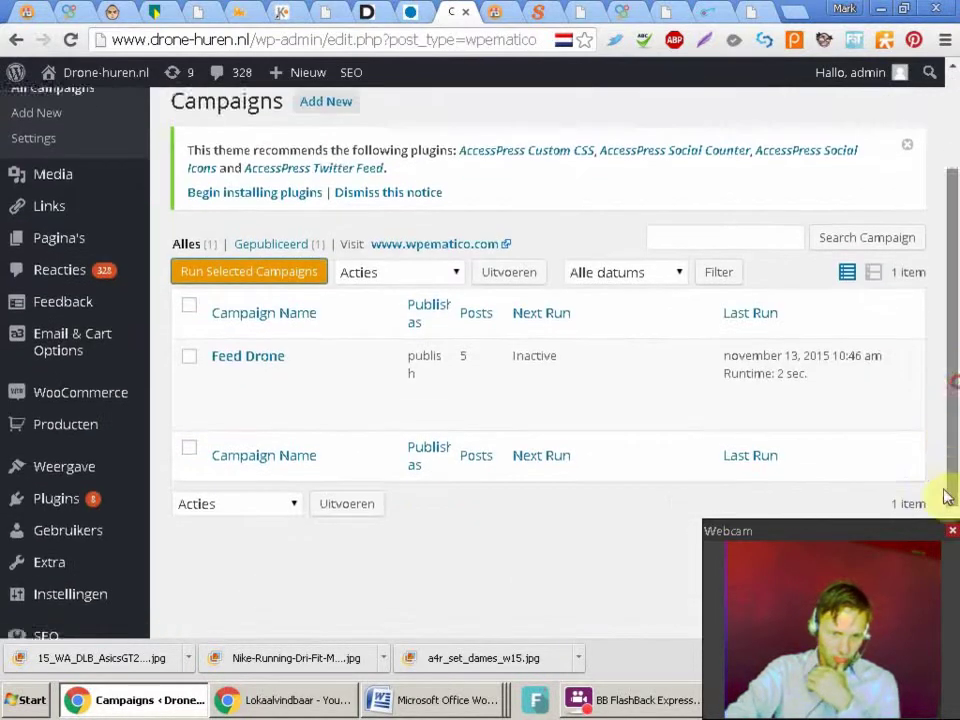
click(480, 285)
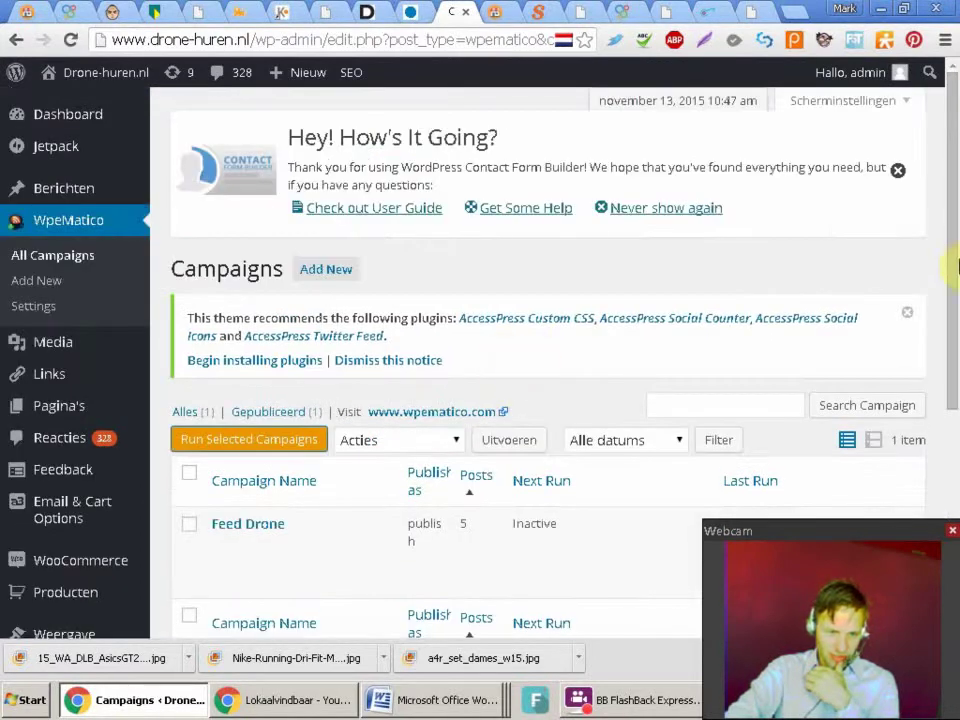
drag(949, 261, 952, 295)
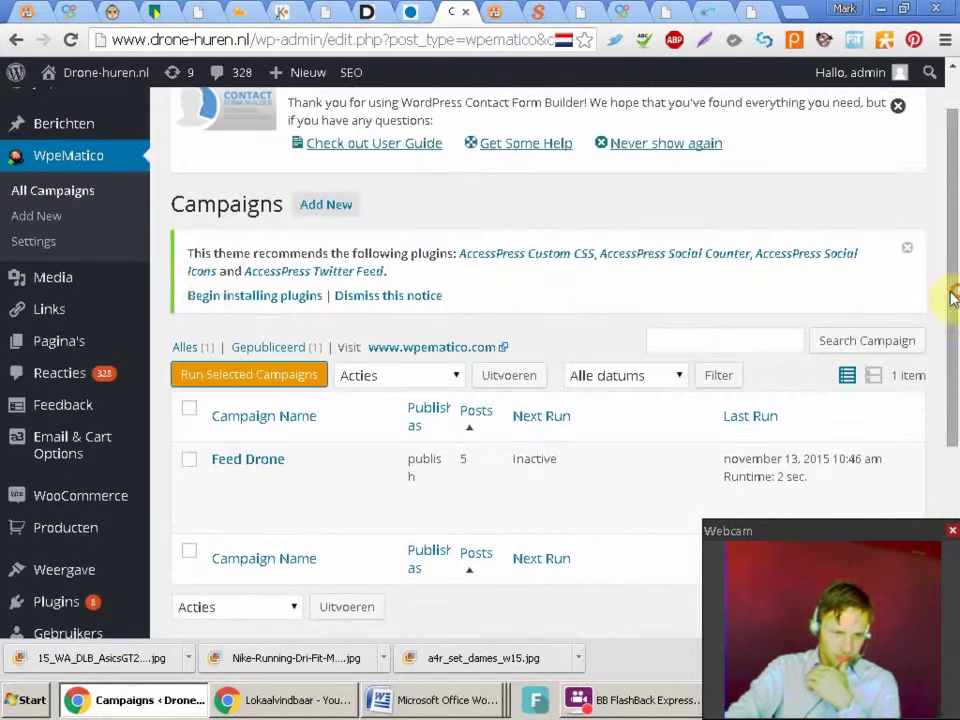
Open the trash of the blog posts and permanently delete all posts in it
click(80, 127)
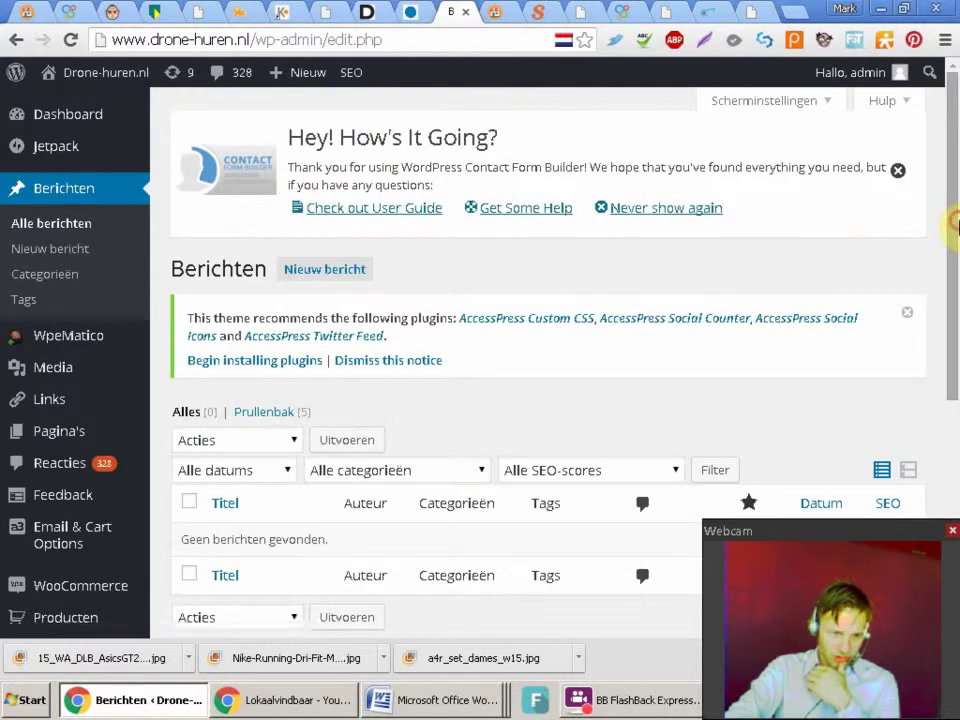
scroll(955, 227, down, 2)
click(268, 274)
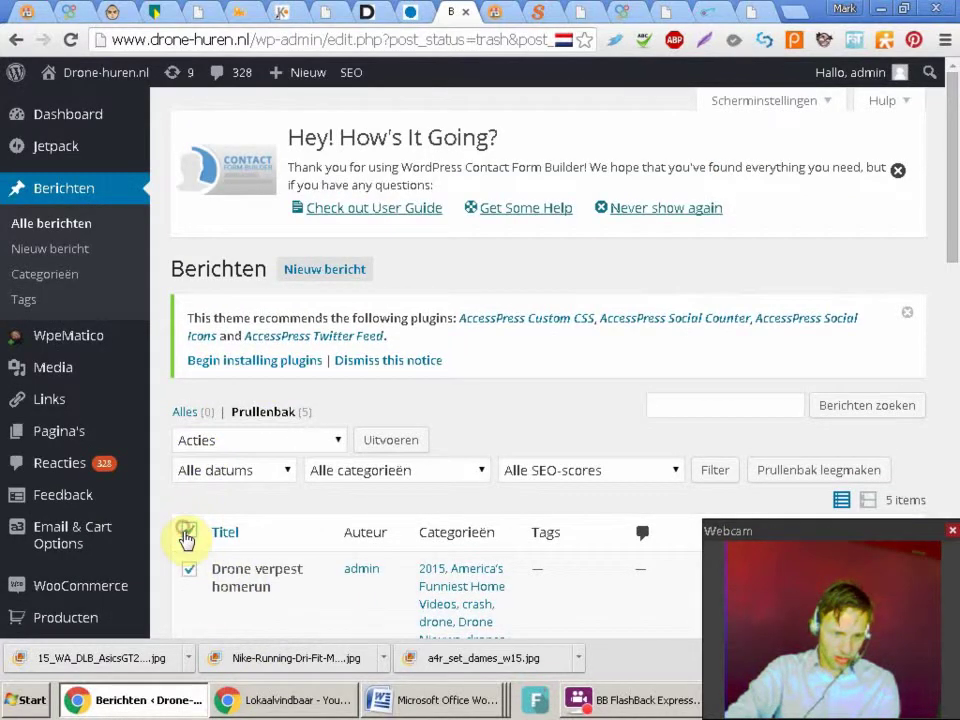
click(240, 440)
click(246, 499)
scroll(696, 349, down, 3)
scroll(696, 349, up, 3)
scroll(540, 380, down, 10)
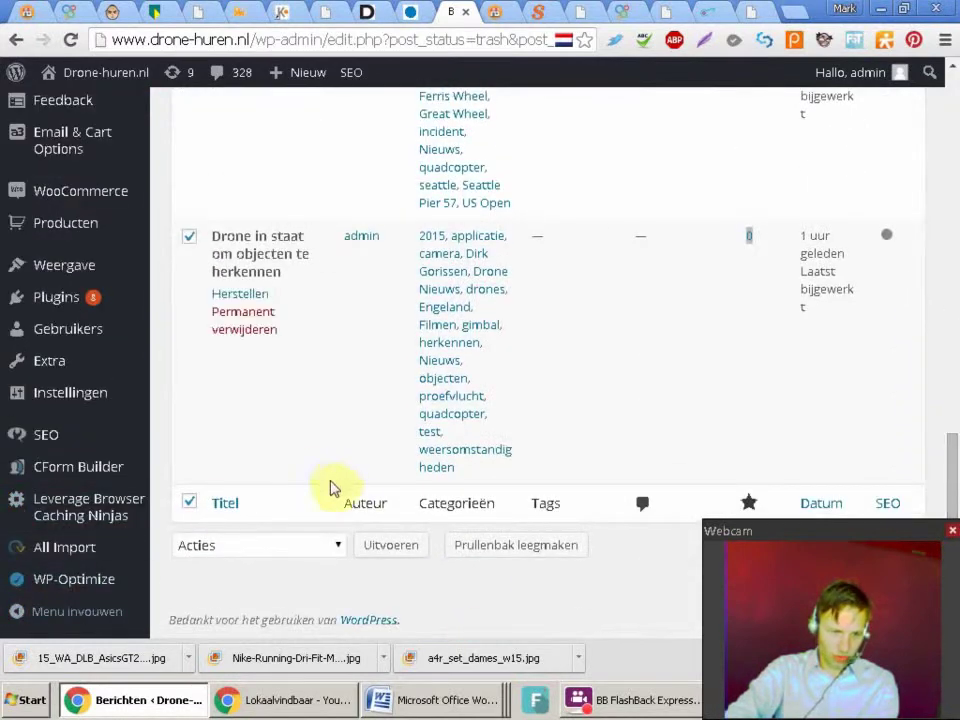
click(254, 545)
click(240, 604)
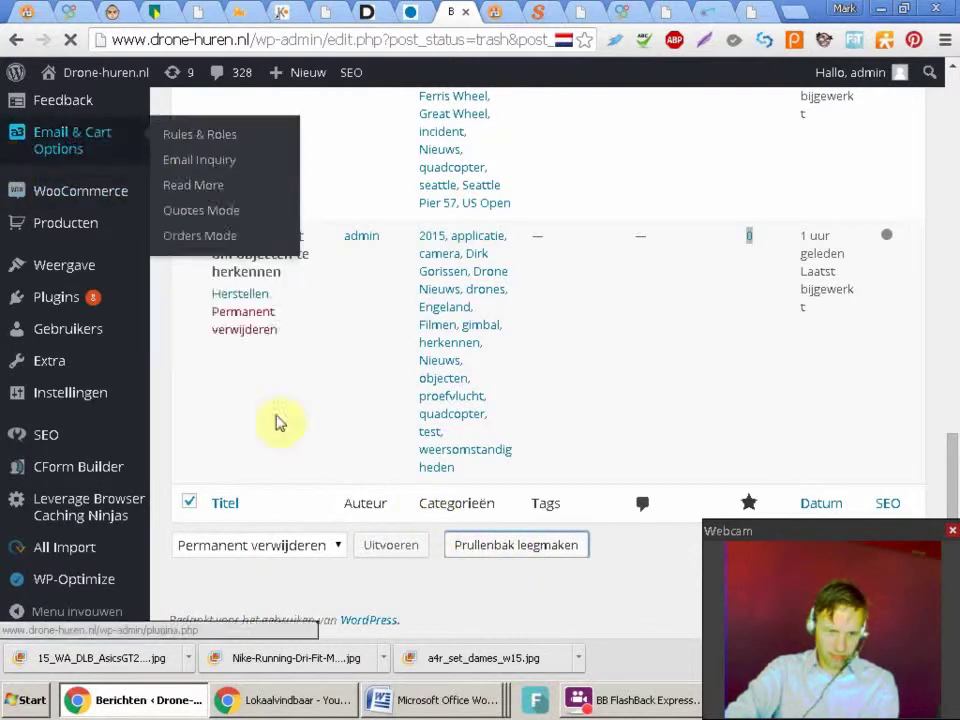
drag(950, 520, 940, 195)
scroll(940, 195, down, 1)
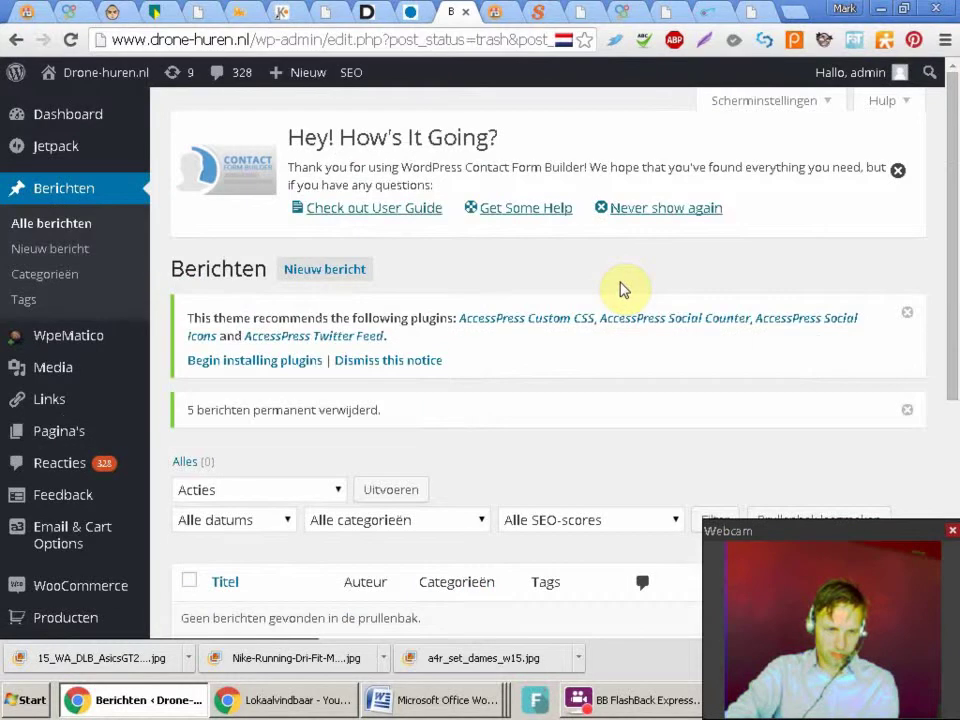
Reopen the Feed Drone campaign for editing and set the max items to create on each fetch to 10
mouse_move(42, 362)
mouse_move(68, 336)
click(213, 343)
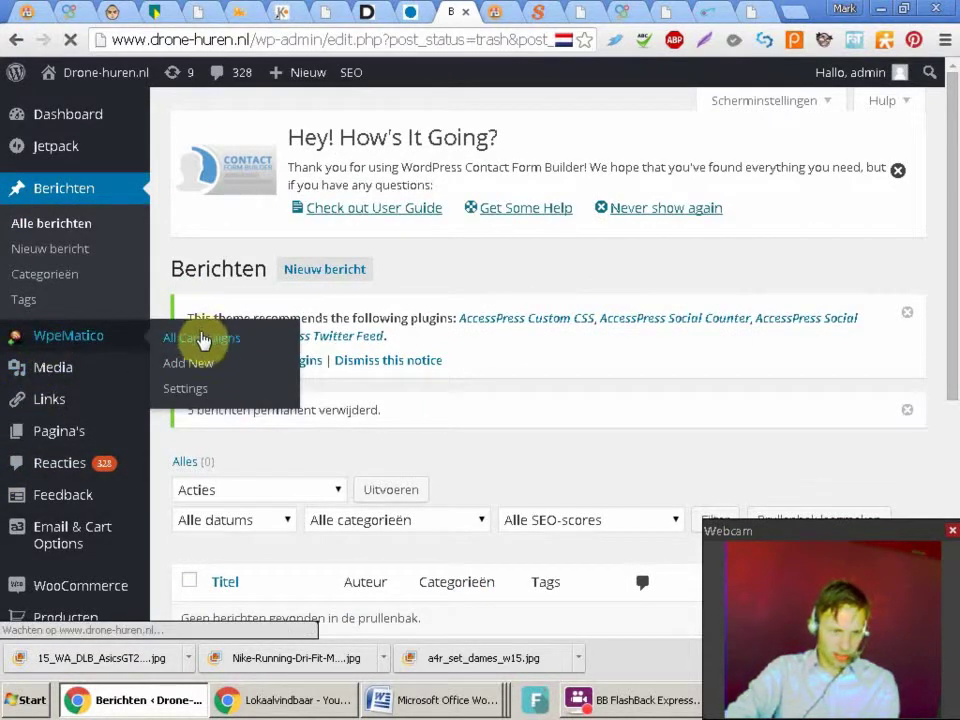
scroll(938, 321, down, 3)
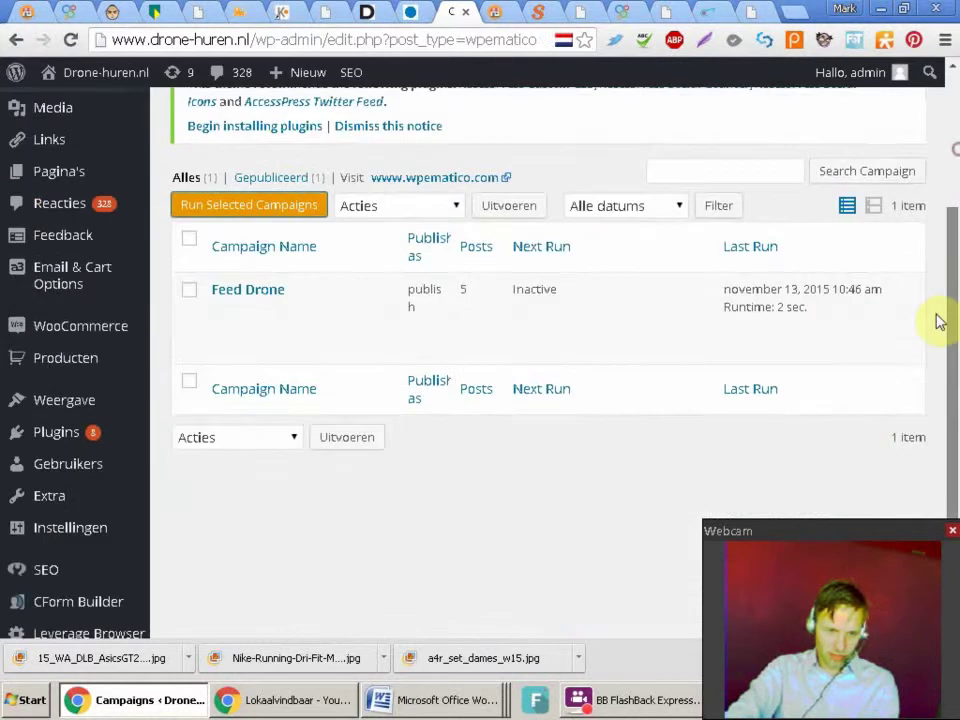
scroll(938, 321, up, 2)
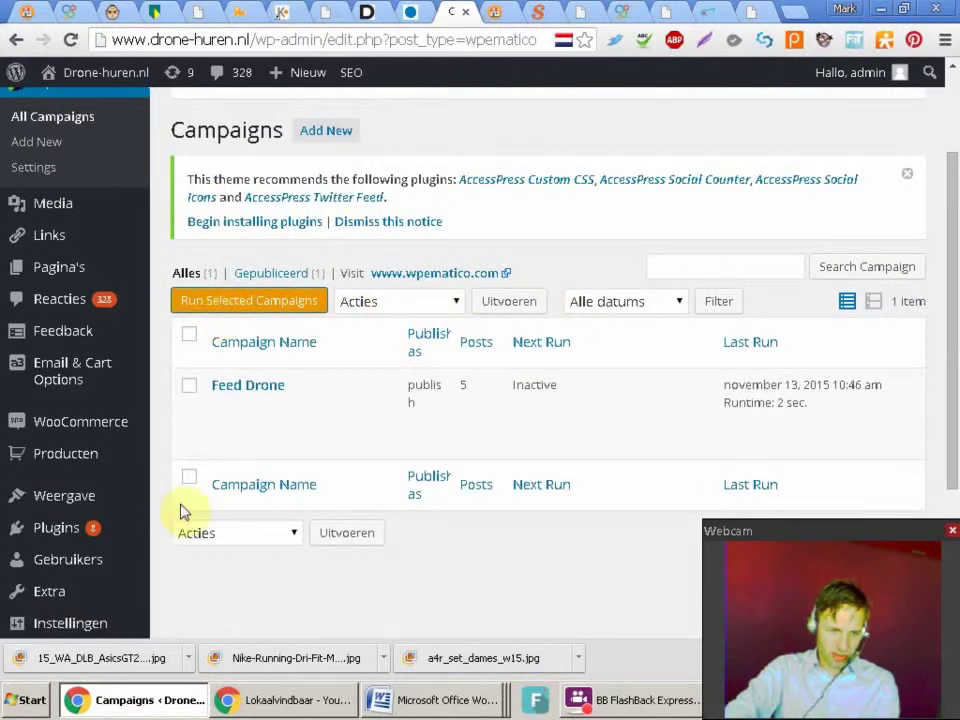
click(222, 409)
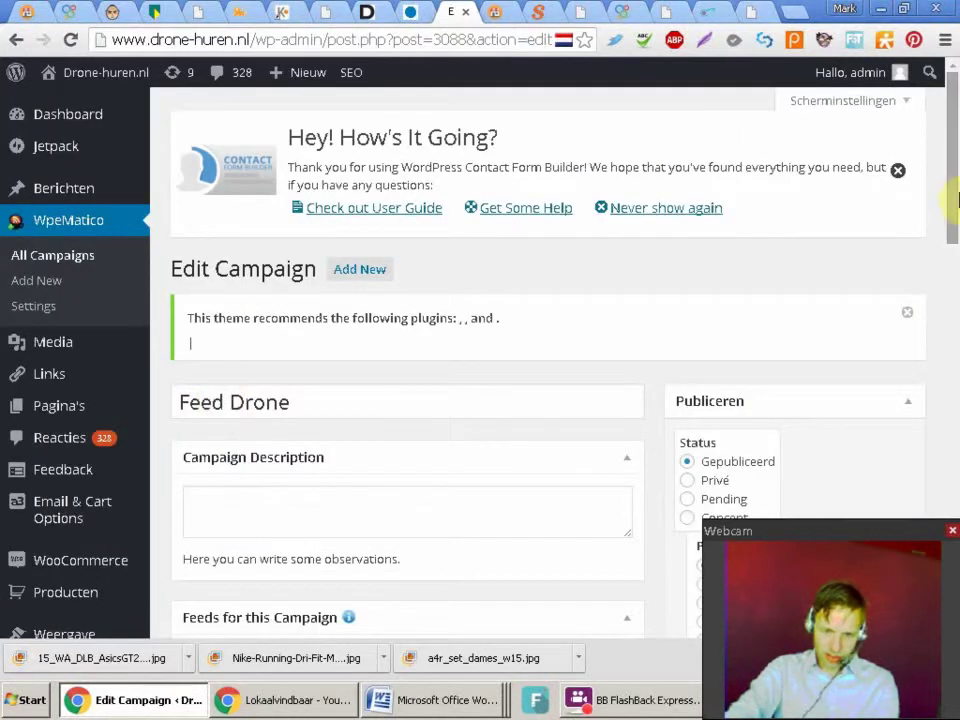
drag(950, 192, 935, 320)
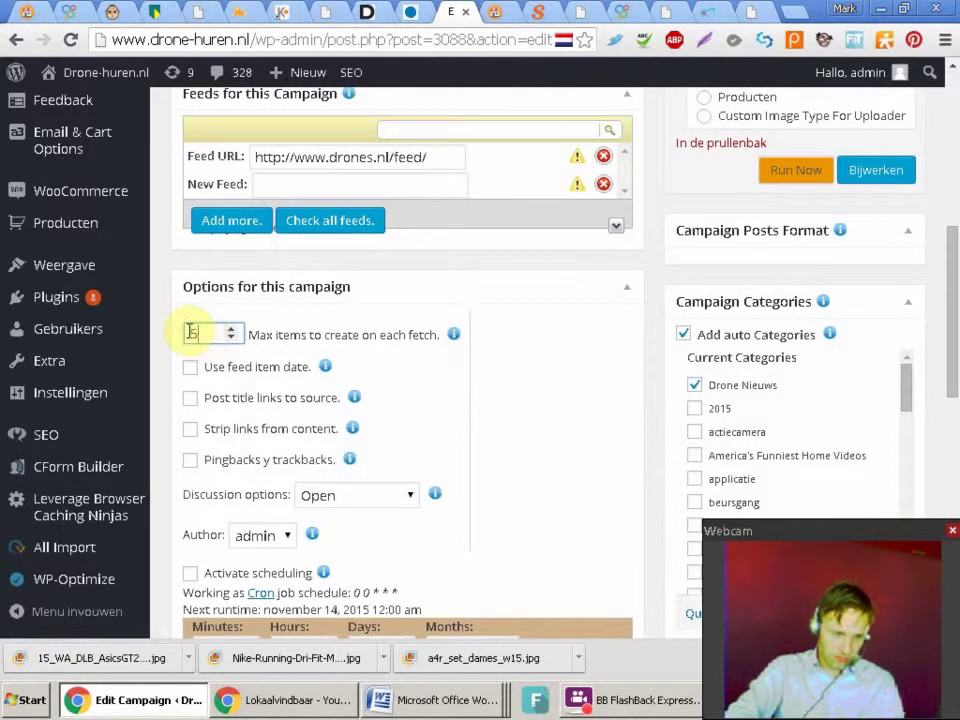
click(189, 333)
text(10)
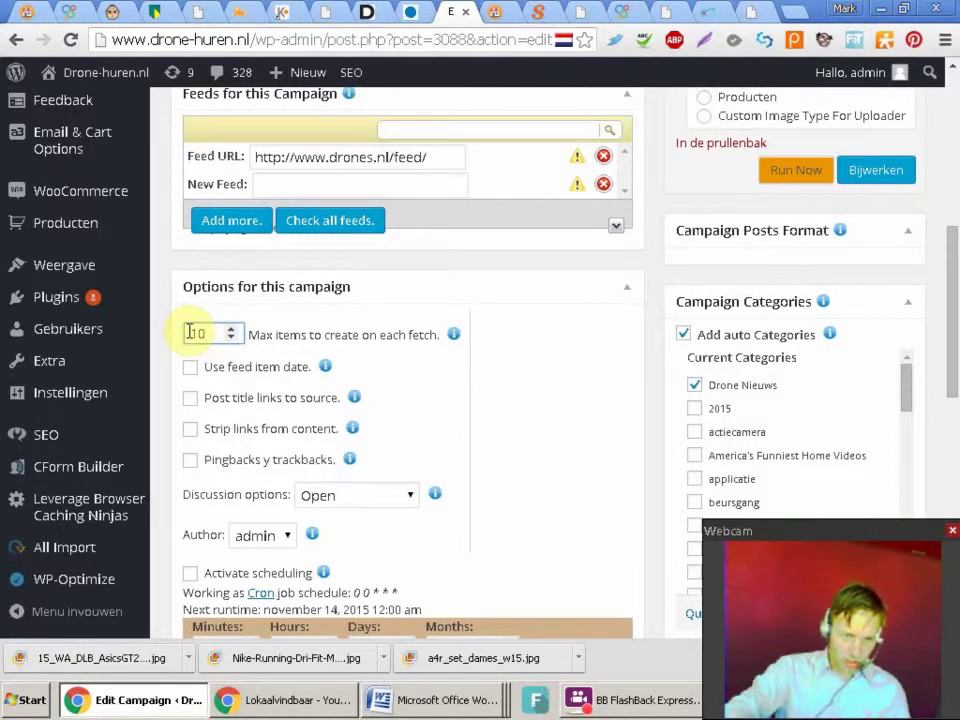
Collapse the image options section, keep the campaign options expanded and update the Feed Drone campaign
click(494, 278)
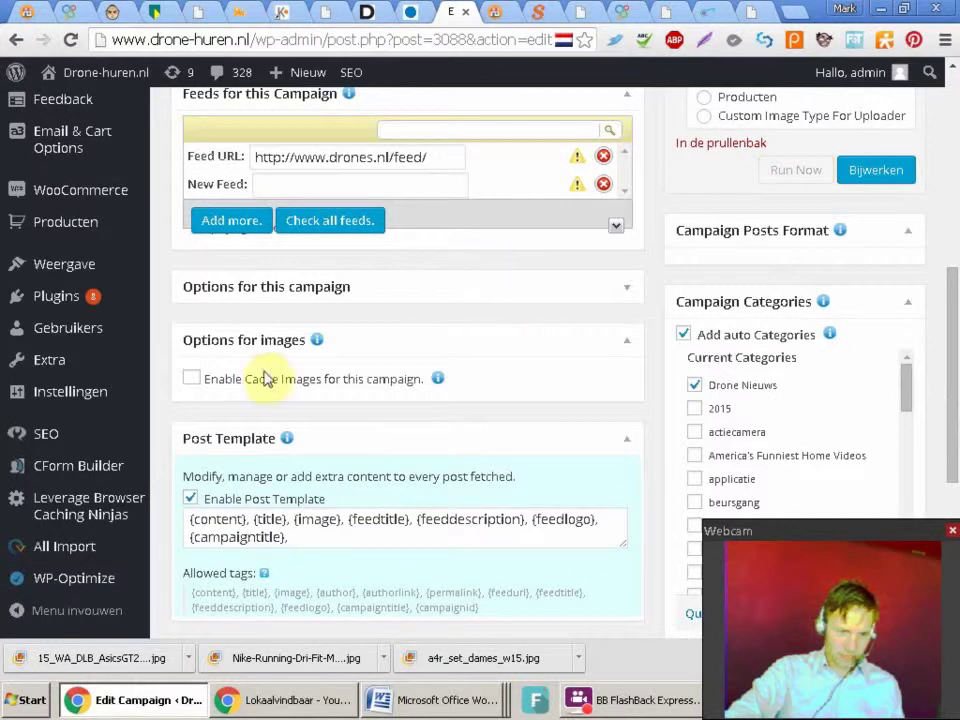
click(270, 340)
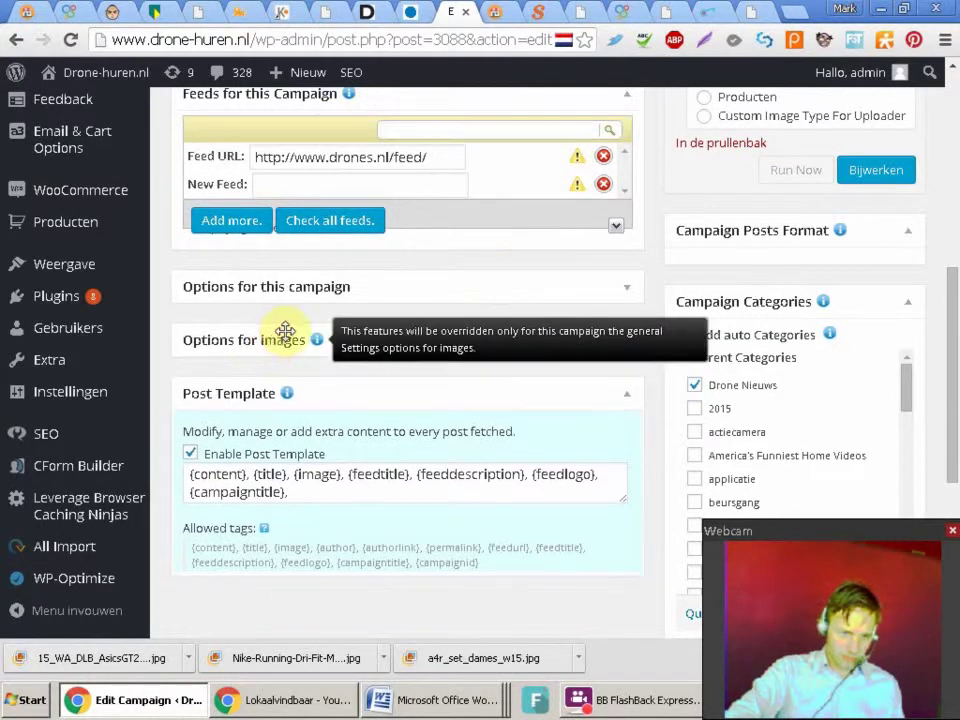
click(305, 290)
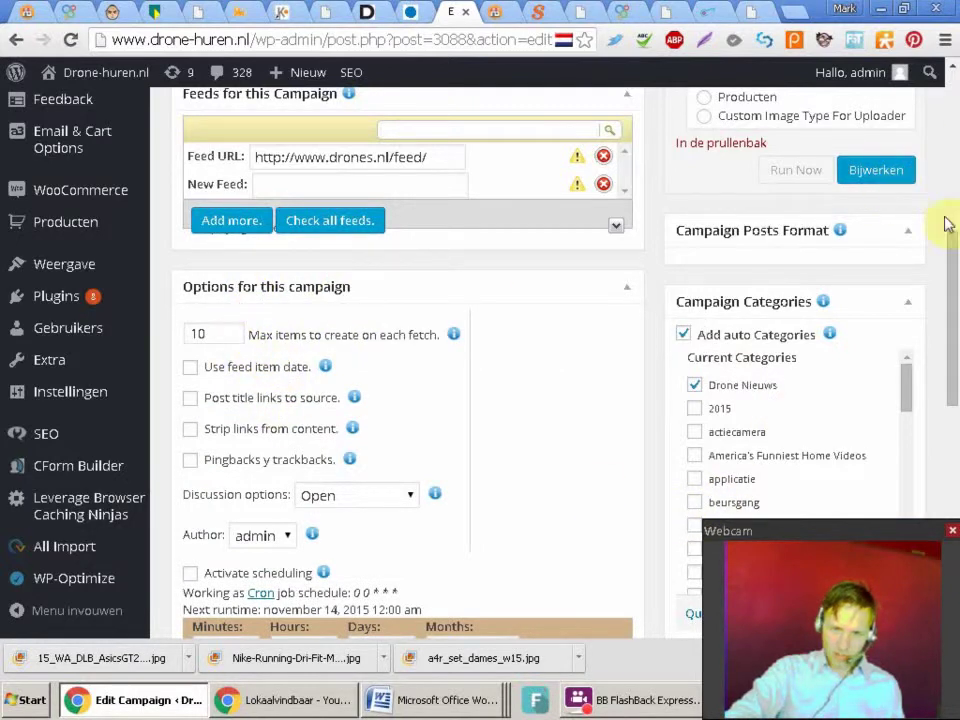
scroll(948, 224, up, 2)
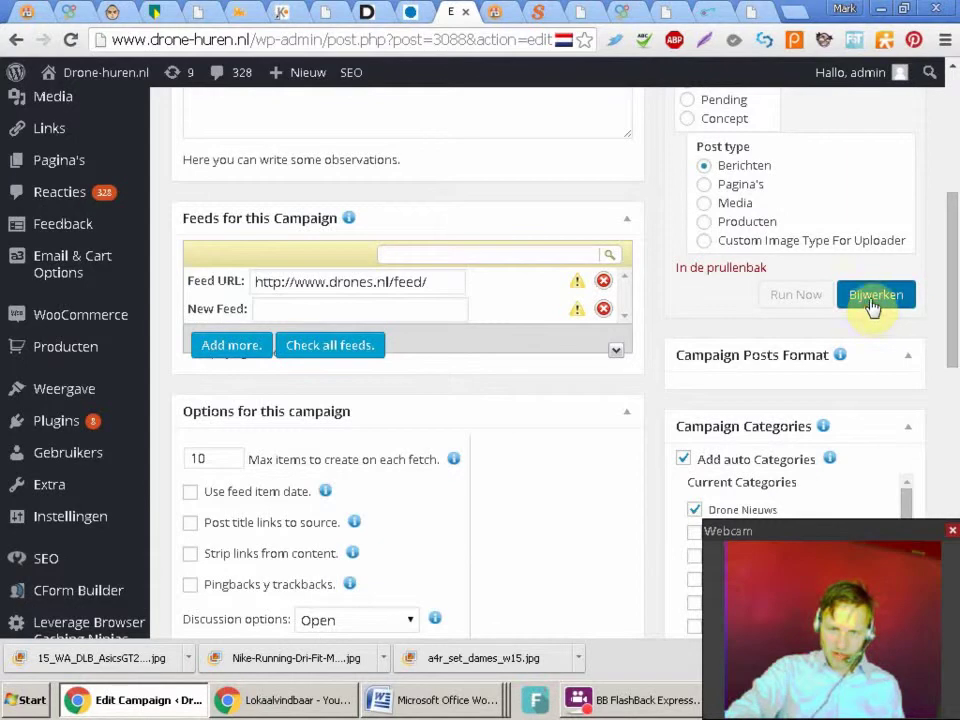
click(858, 303)
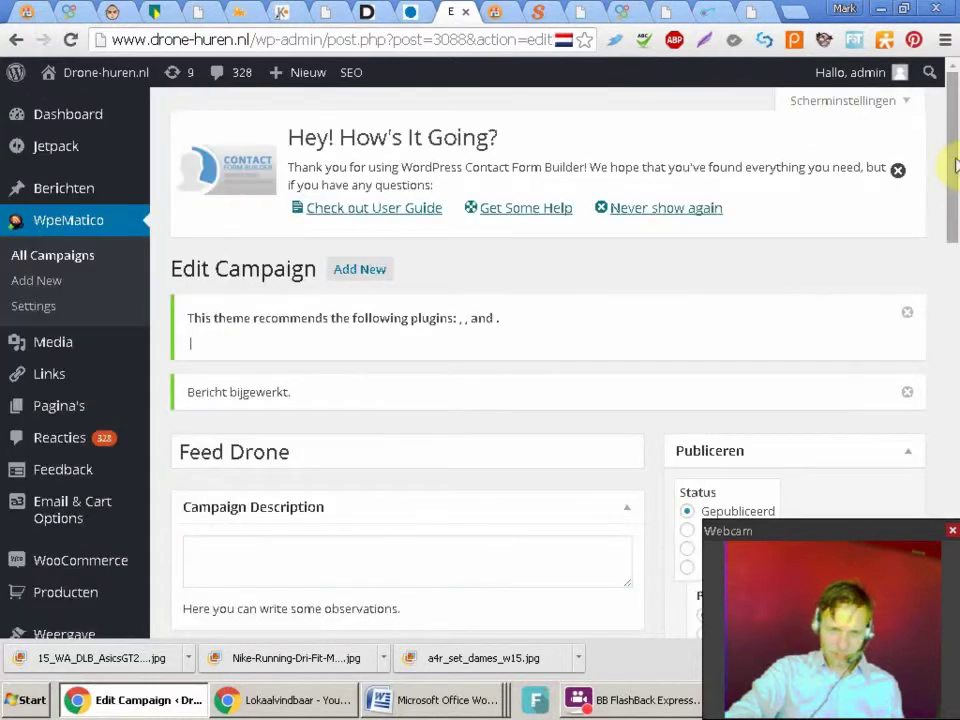
Run the updated campaign from its edit page, glance at the drones.nl homepage while it fetches and check the fetch result
drag(955, 135, 935, 245)
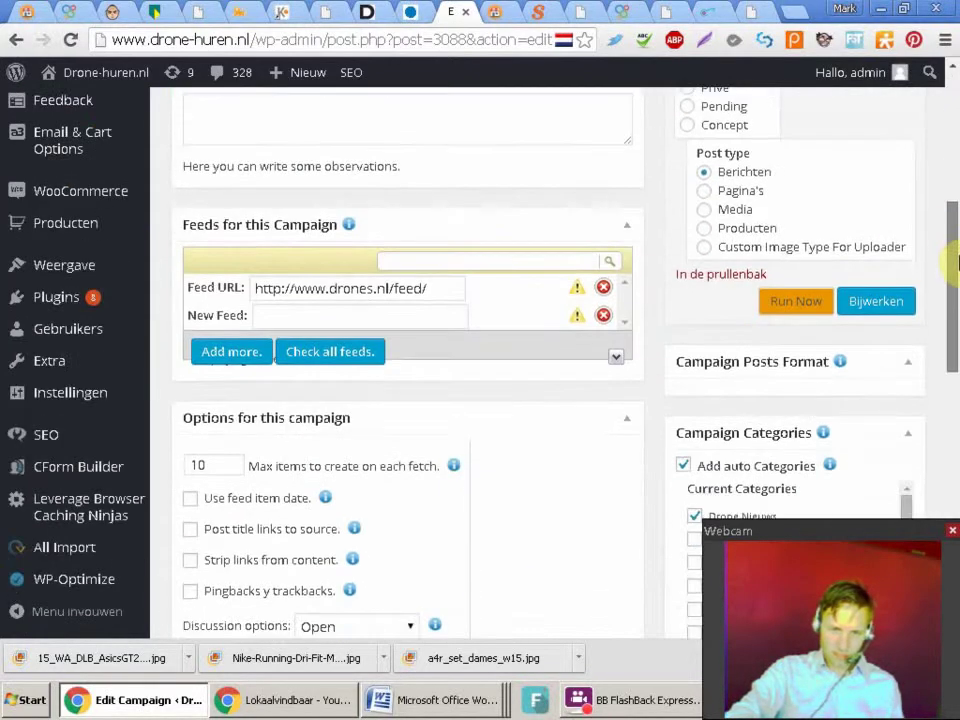
click(785, 293)
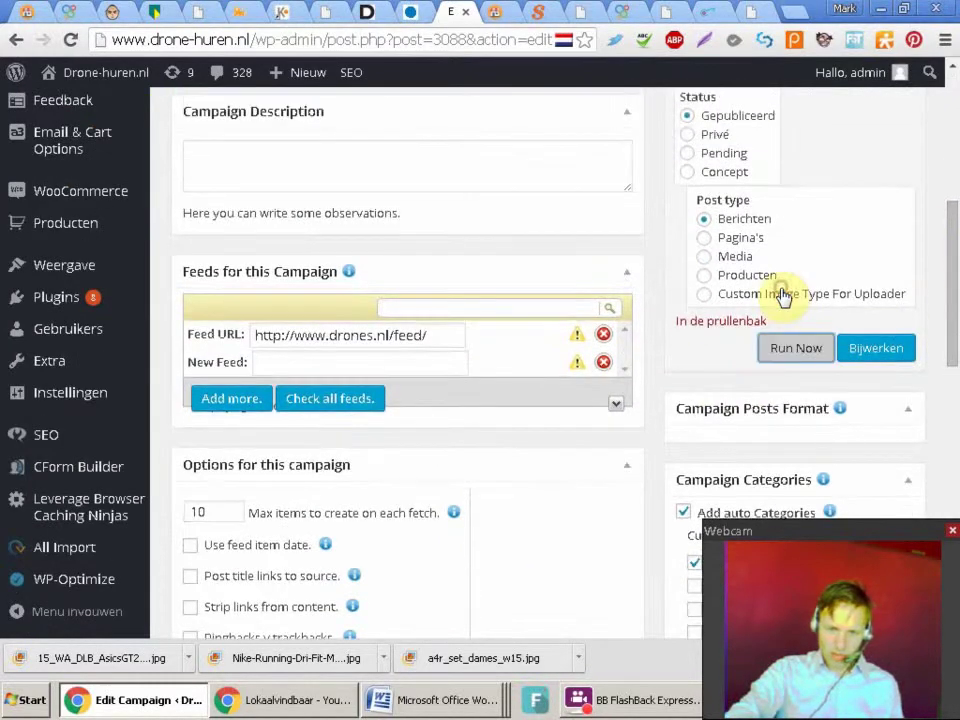
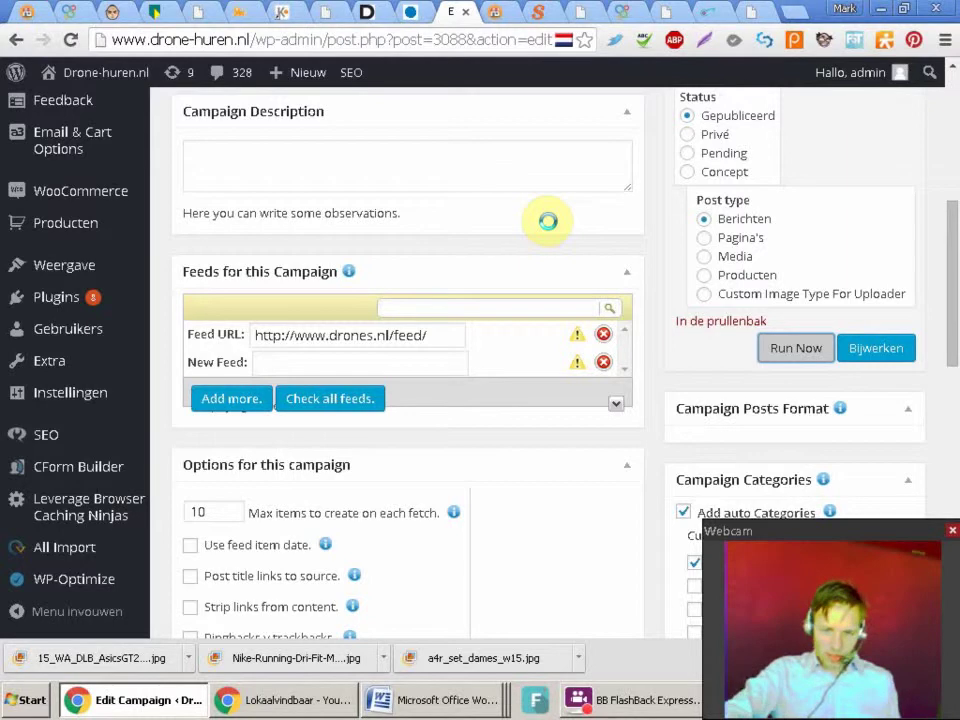
click(366, 12)
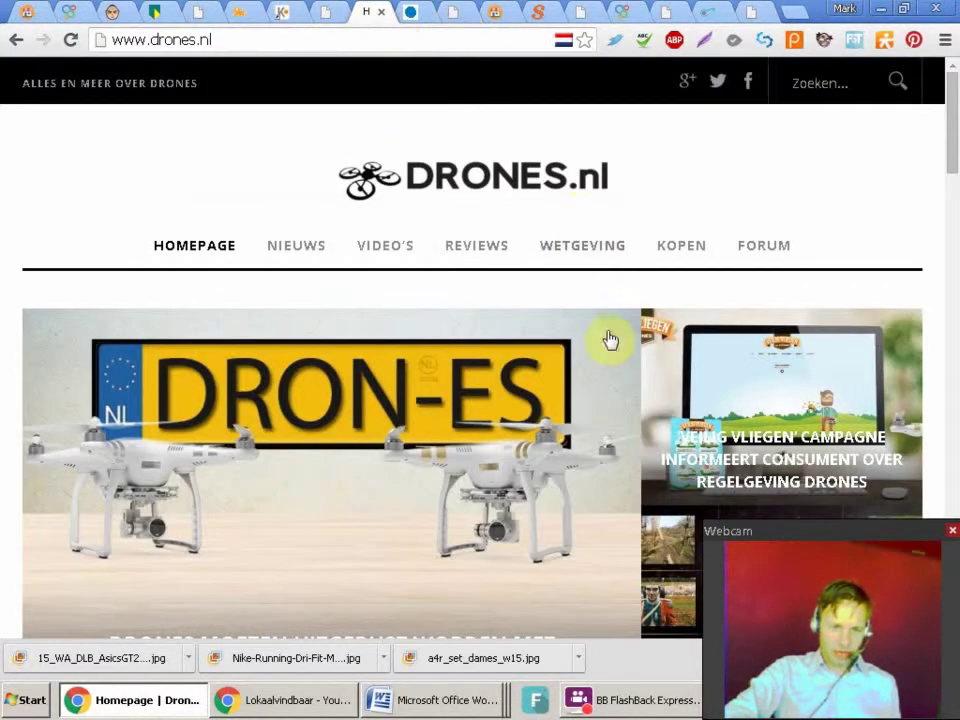
click(446, 13)
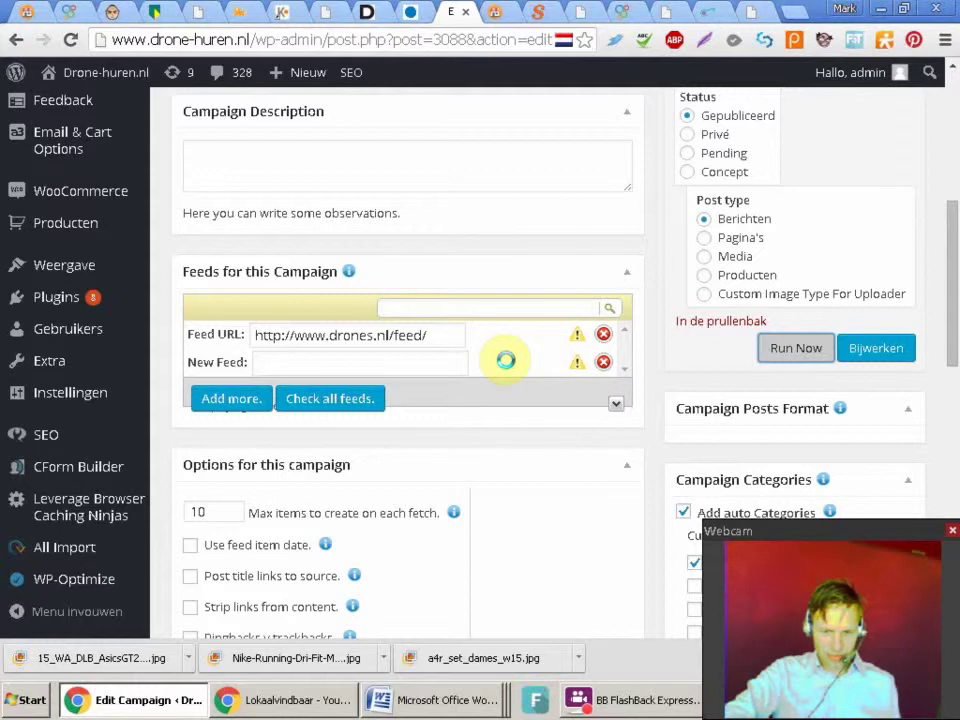
scroll(508, 355, up, 1)
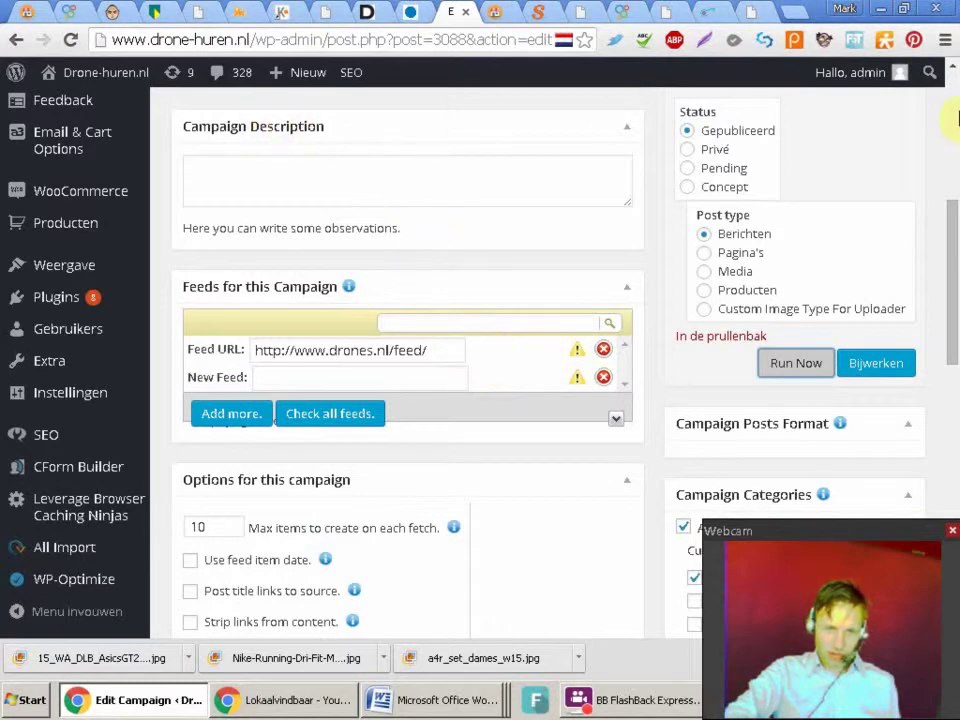
drag(955, 250, 944, 226)
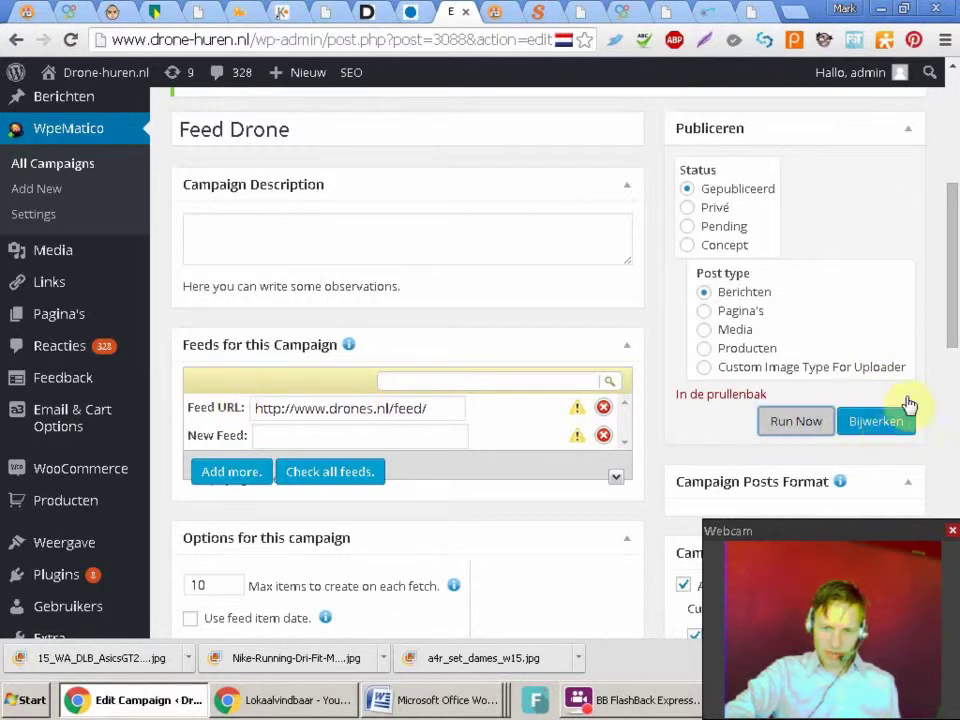
scroll(955, 307, down, 3)
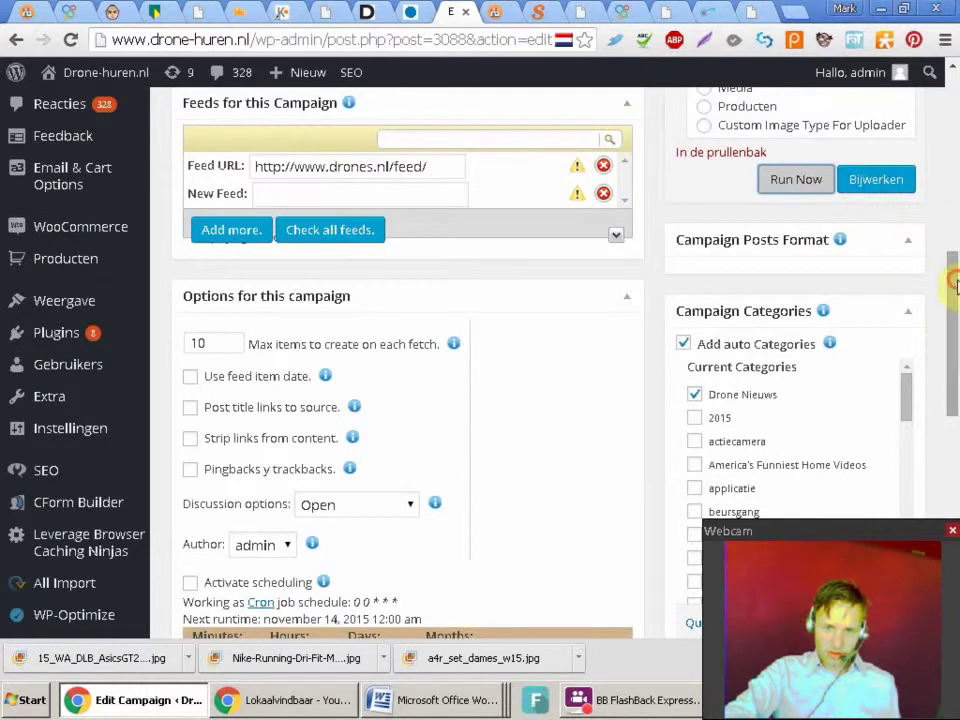
scroll(868, 200, up, 3)
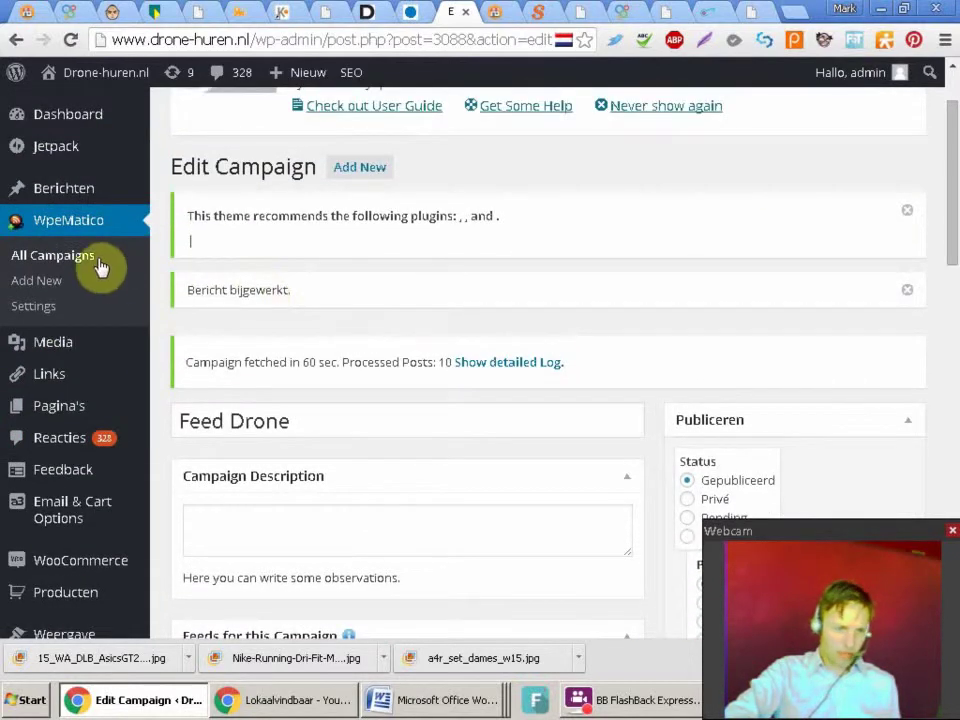
List all blog posts and view the imported post "Drone verpest homerun" on the site
mouse_move(60, 195)
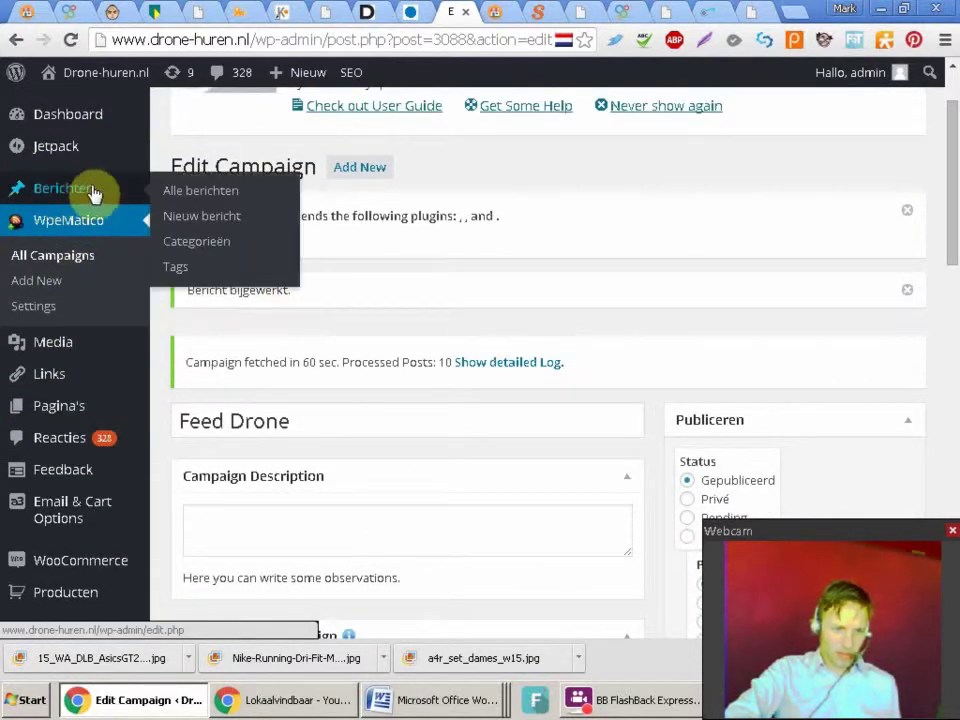
click(195, 200)
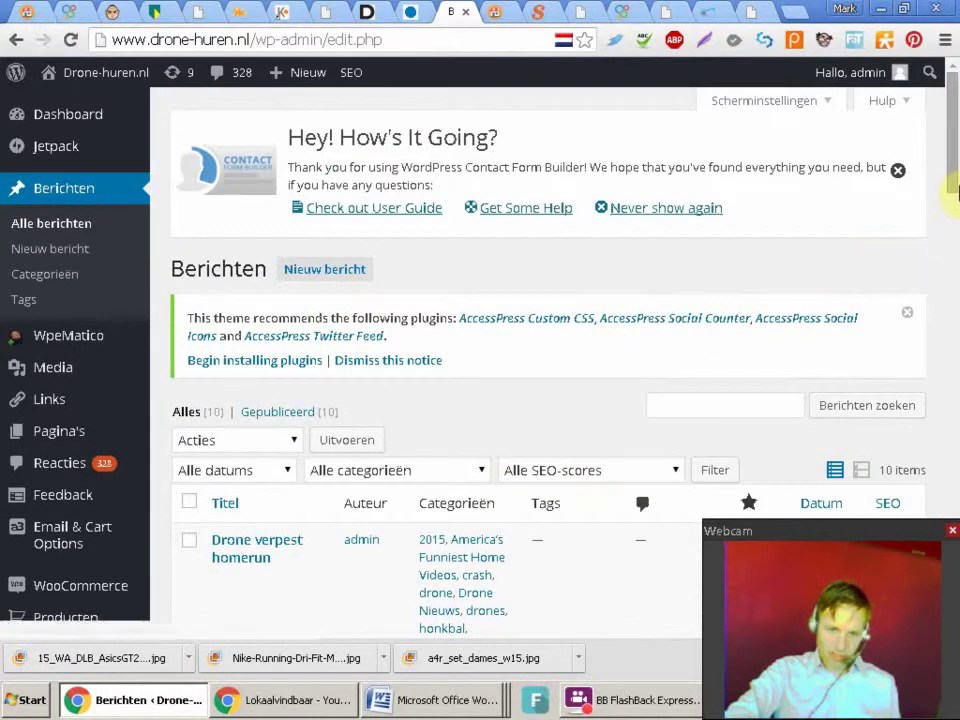
scroll(637, 463, down, 2)
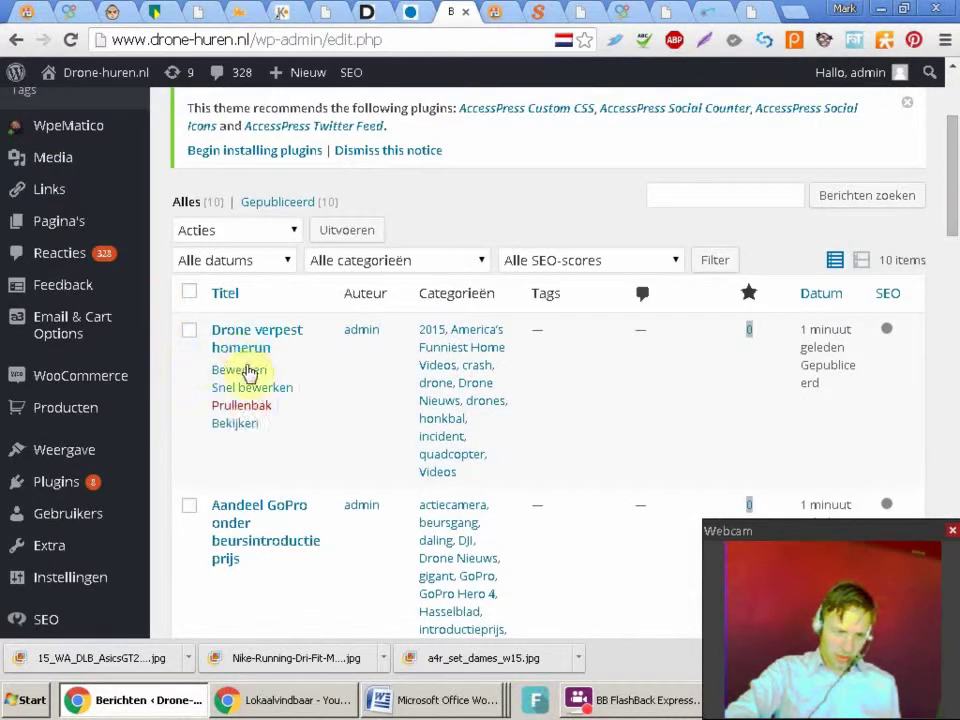
click(233, 426)
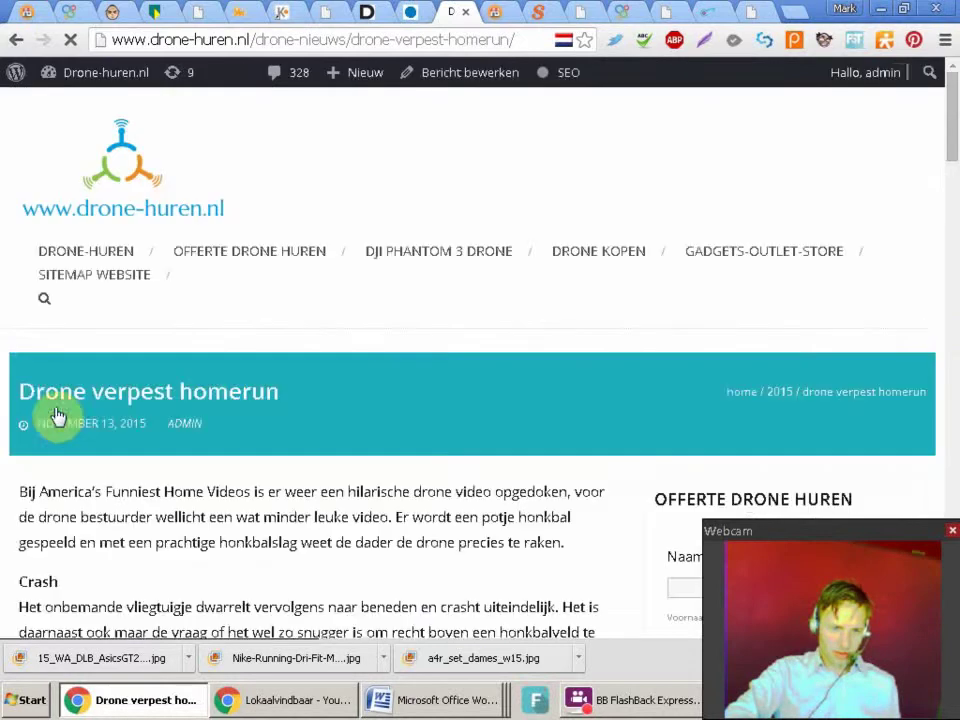
Check the imported "Drone verpest homerun" post, following its "filmpje" link to drones.nl and closing that page again
mouse_move(951, 146)
mouse_down()
mouse_move(939, 285)
mouse_move(955, 166)
mouse_move(954, 210)
mouse_move(956, 196)
mouse_move(949, 221)
mouse_move(955, 131)
mouse_up()
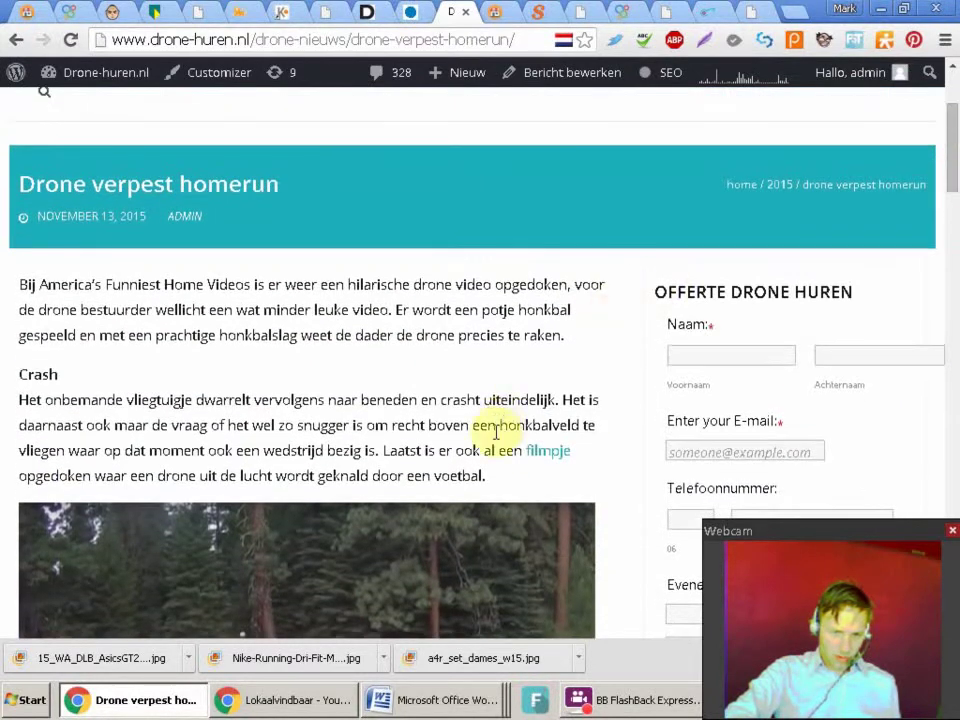
click(547, 454)
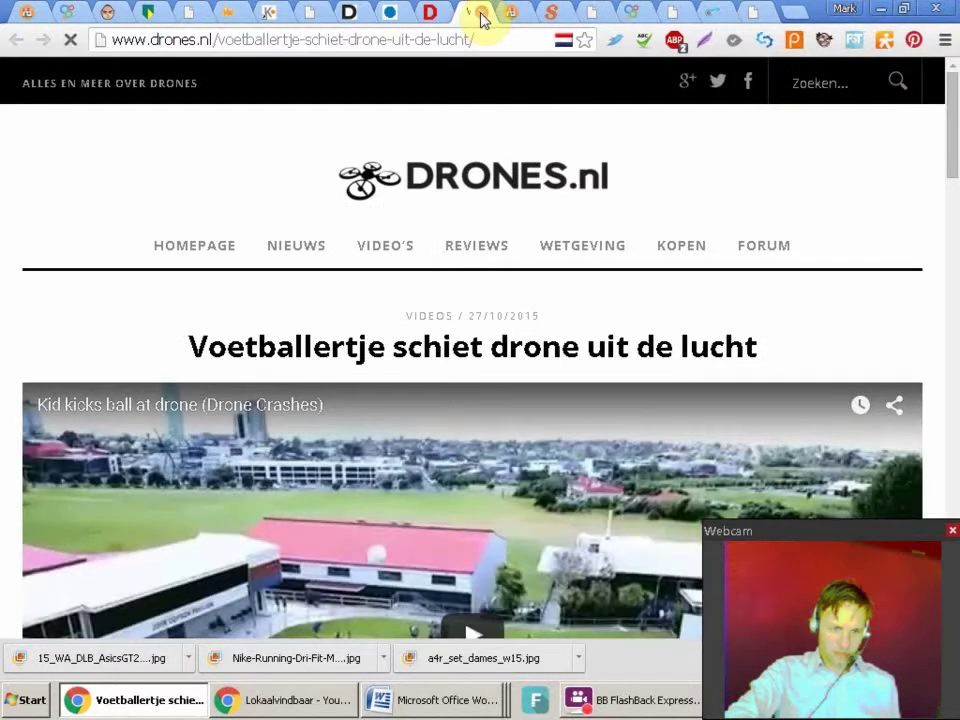
click(481, 18)
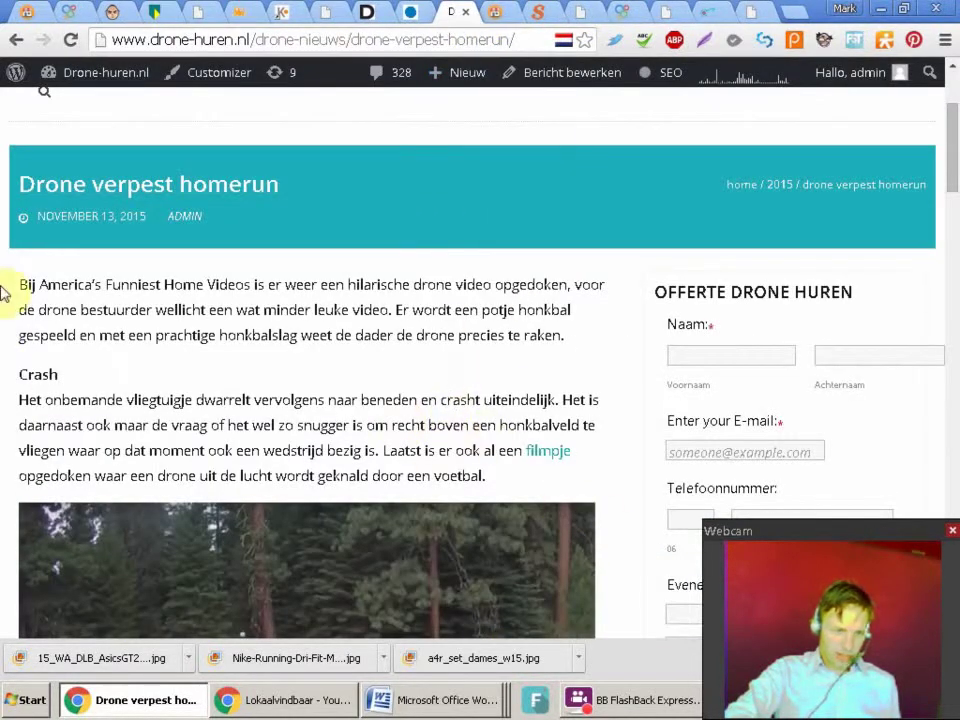
scroll(953, 176, down, 3)
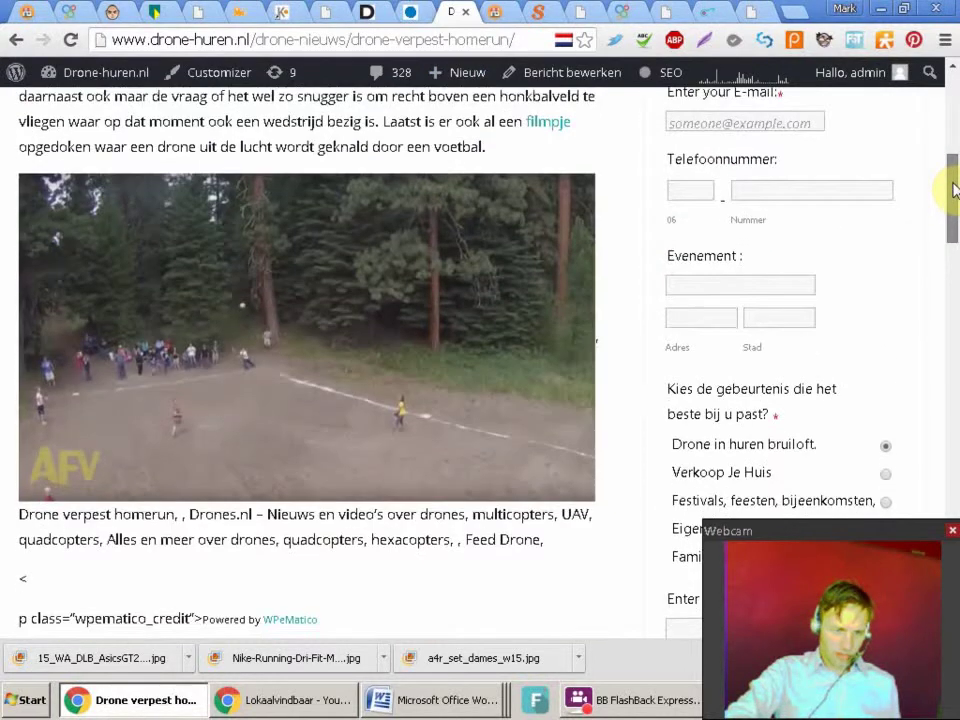
scroll(953, 190, up, 3)
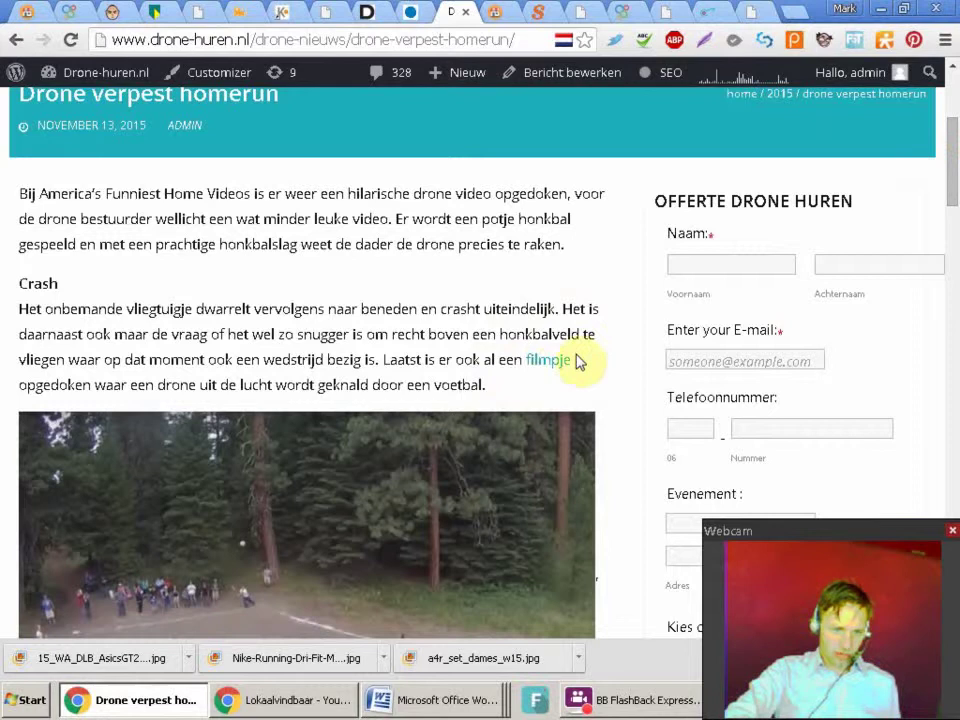
Go back to the posts list, open "Aandeel GoPro onder beursintroductieprijs" in the editor and view that post on the site
click(16, 40)
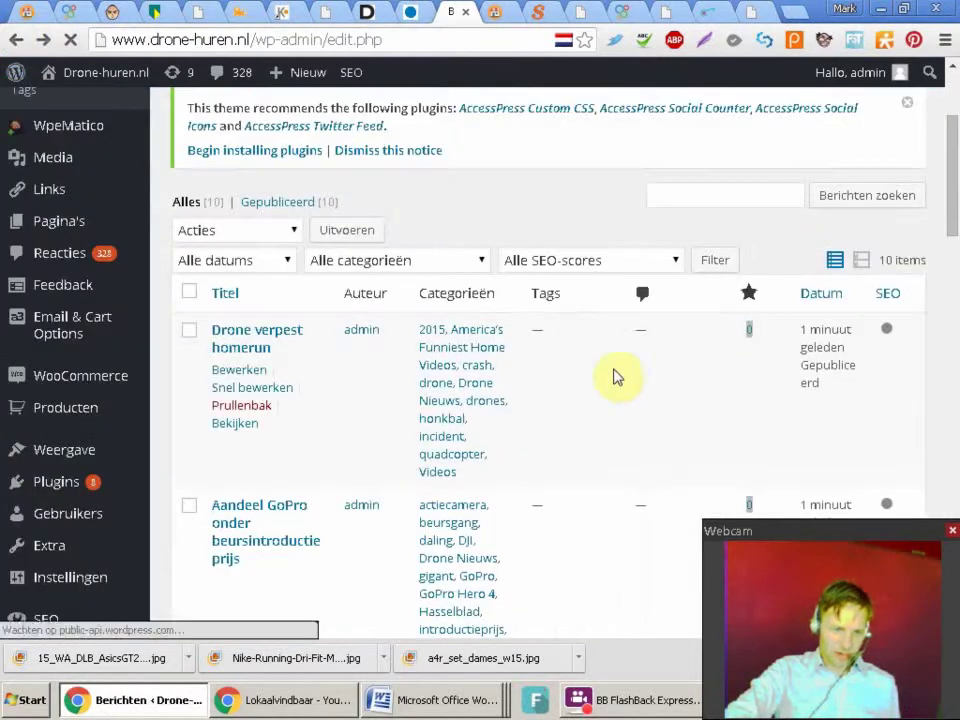
click(232, 582)
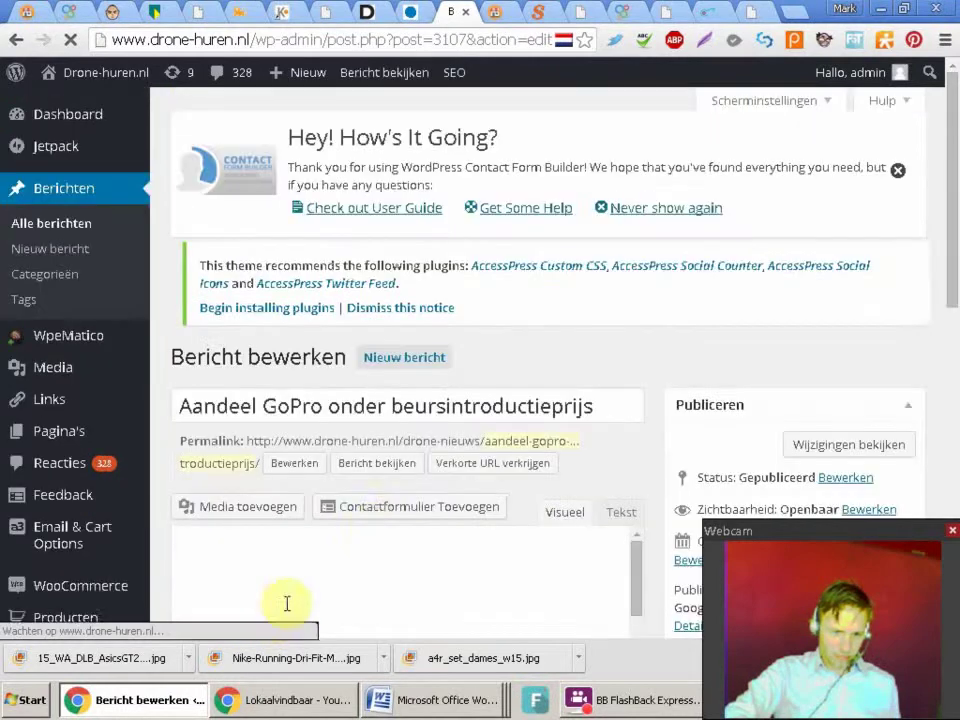
scroll(949, 274, down, 5)
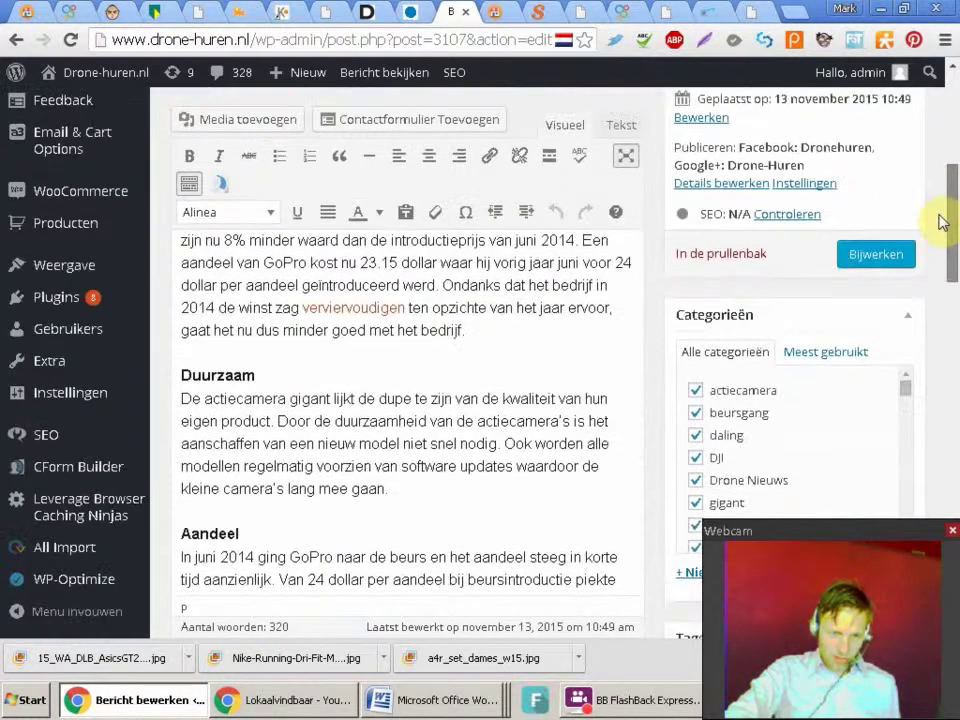
drag(955, 222, 955, 178)
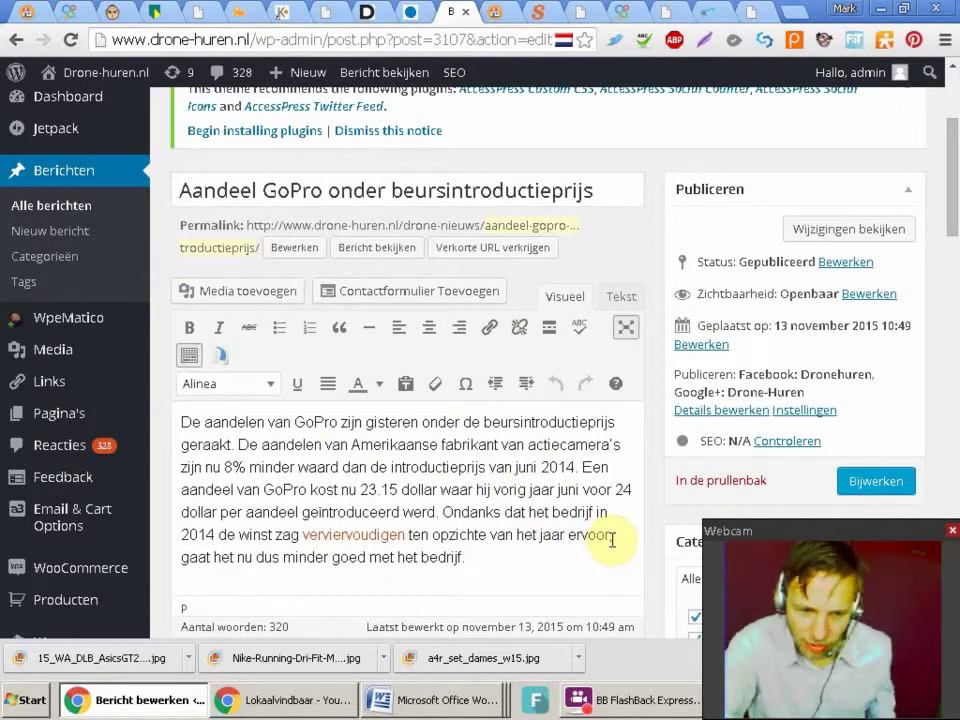
click(407, 250)
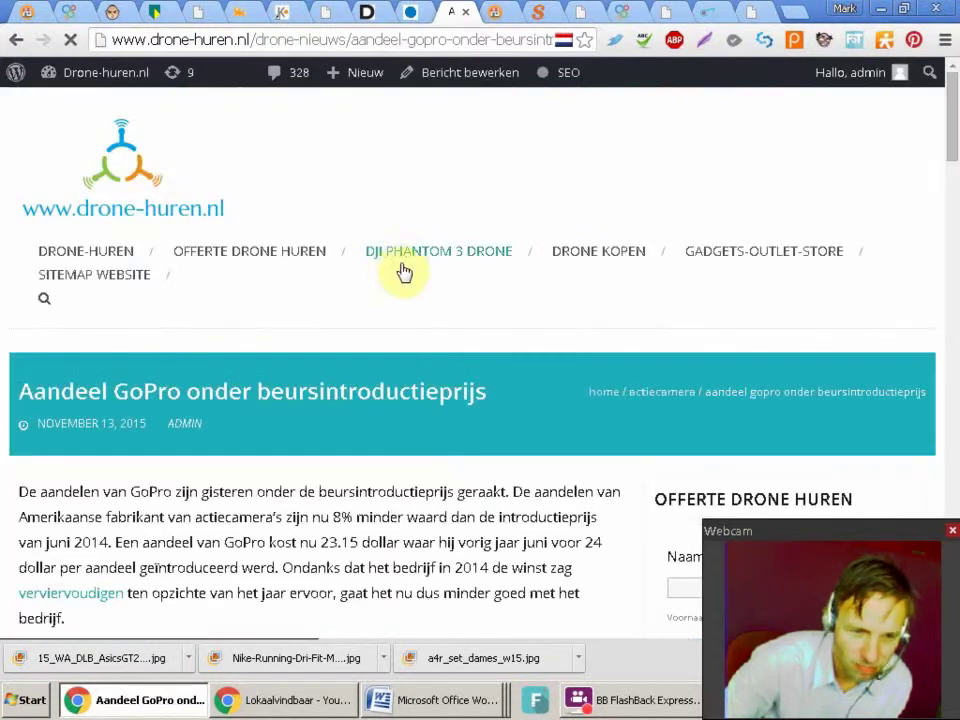
Follow the "verviervoudigen" link in the GoPro post to check where it leads, and return to the post editor
mouse_move(949, 146)
mouse_down()
mouse_move(928, 281)
mouse_move(936, 347)
mouse_move(933, 338)
mouse_move(953, 342)
mouse_move(949, 120)
mouse_move(949, 332)
mouse_move(949, 160)
mouse_up()
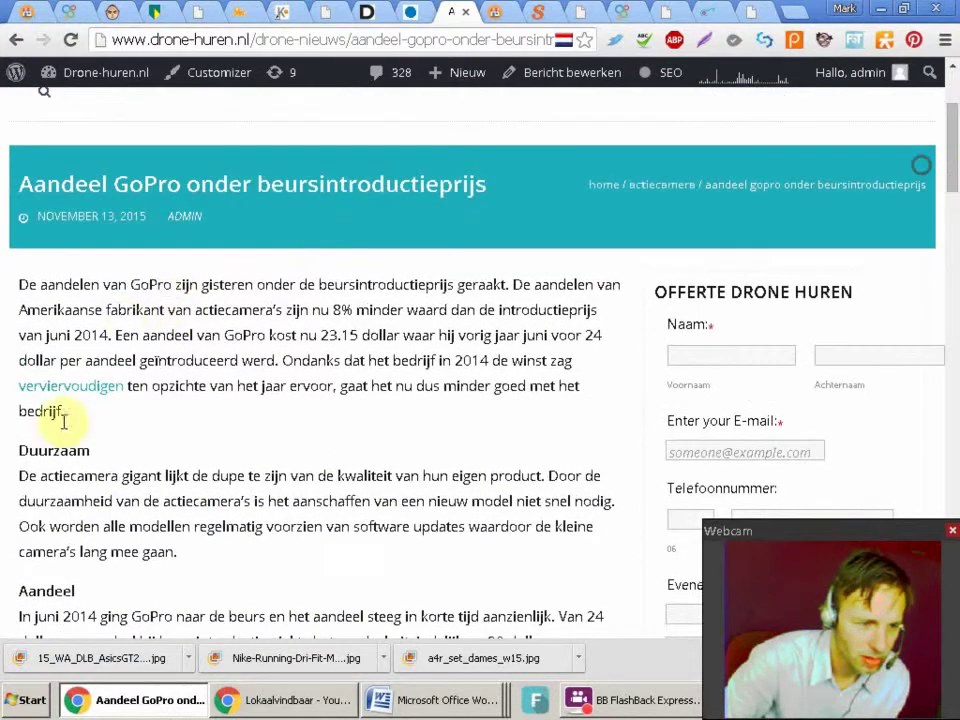
click(90, 394)
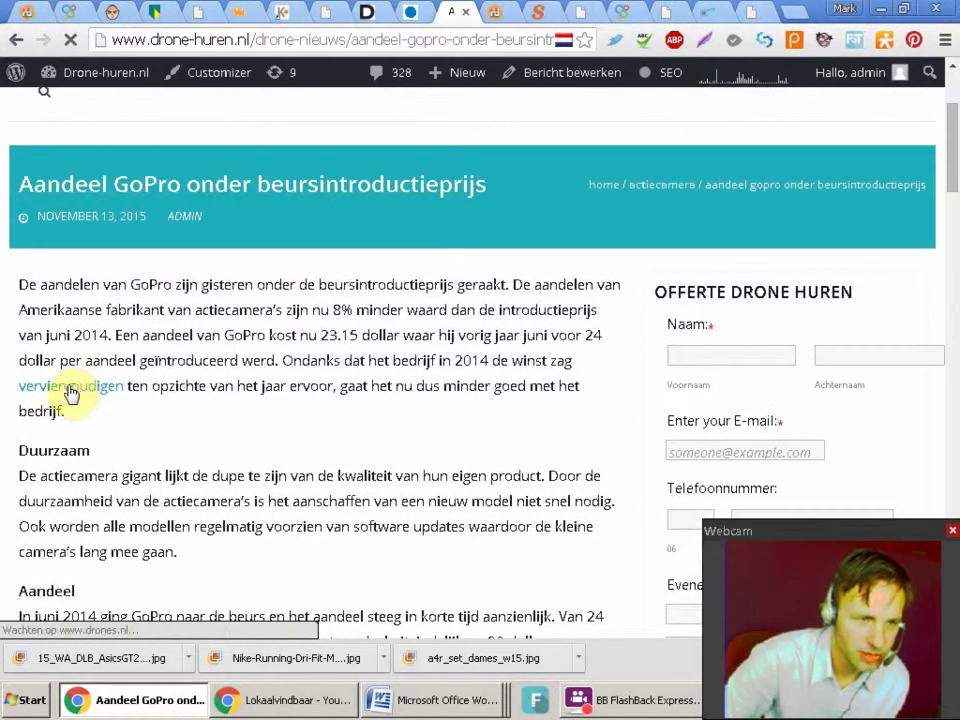
click(70, 393)
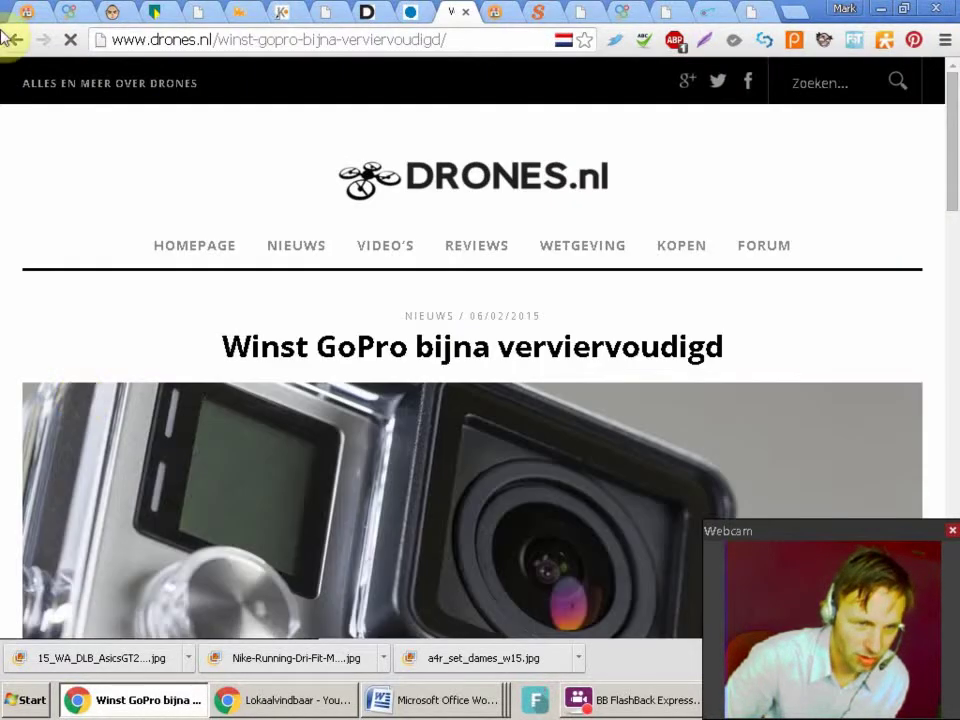
click(16, 42)
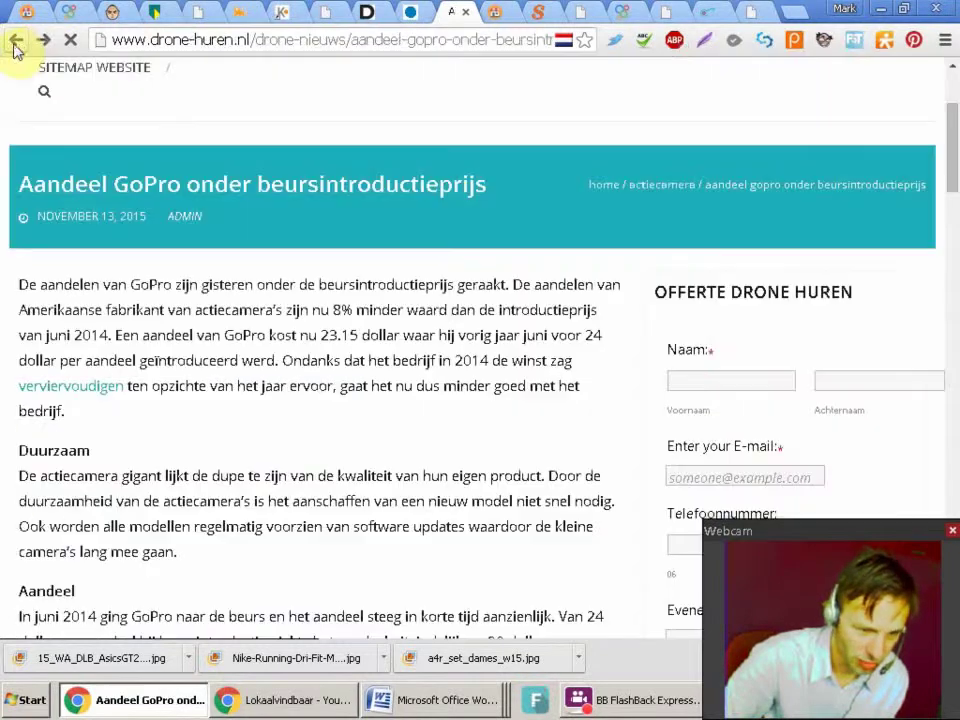
click(16, 42)
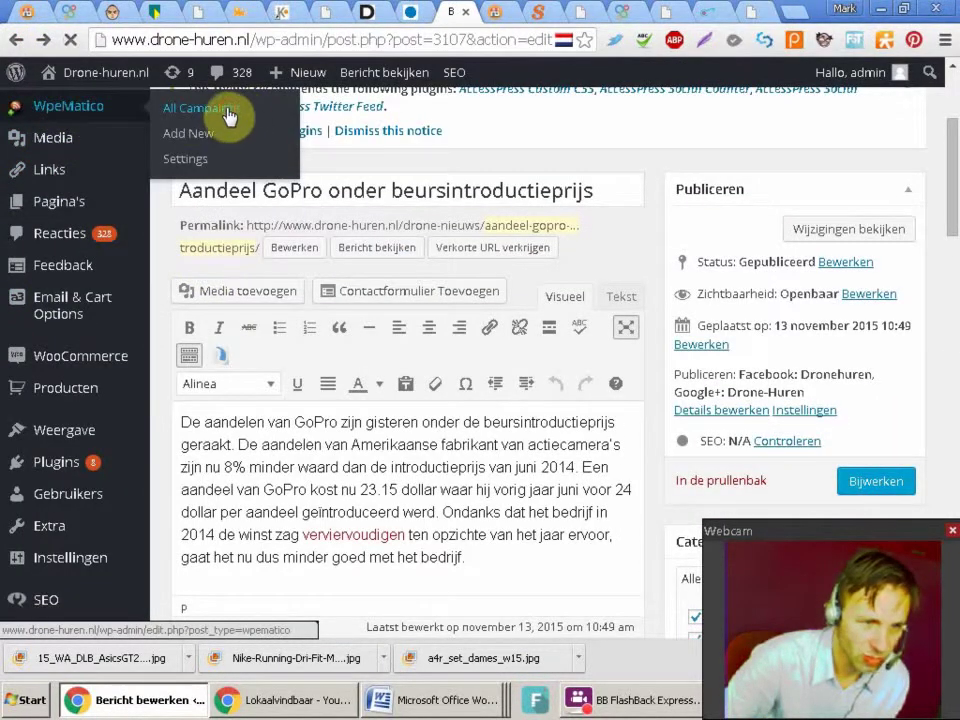
Open the Feed Drone campaign for editing from the list of all WPeMatico campaigns
click(244, 118)
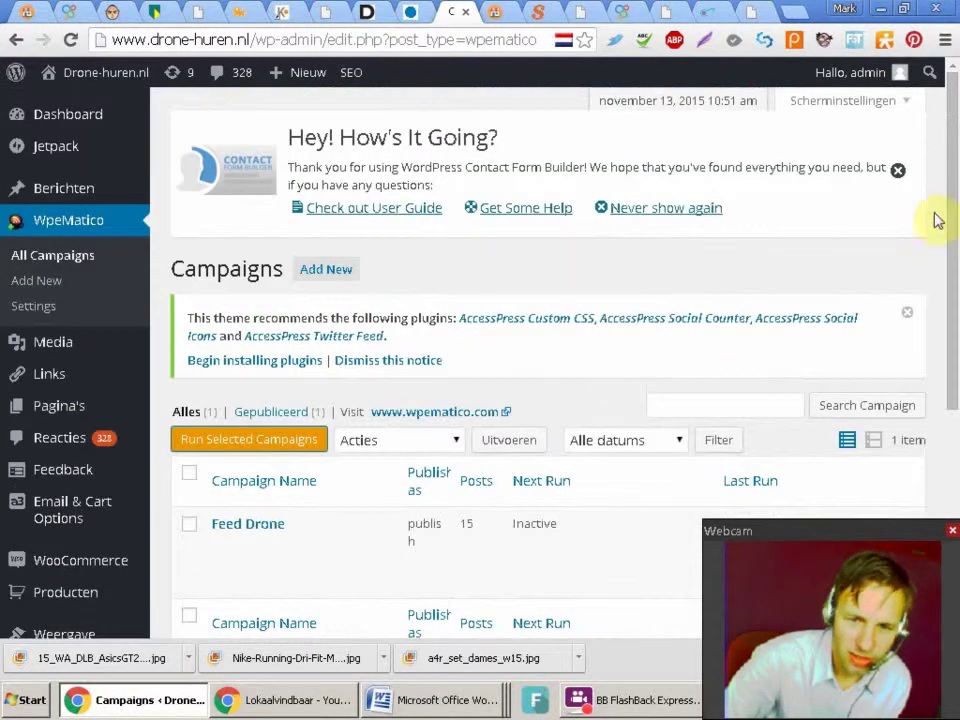
drag(950, 230, 950, 322)
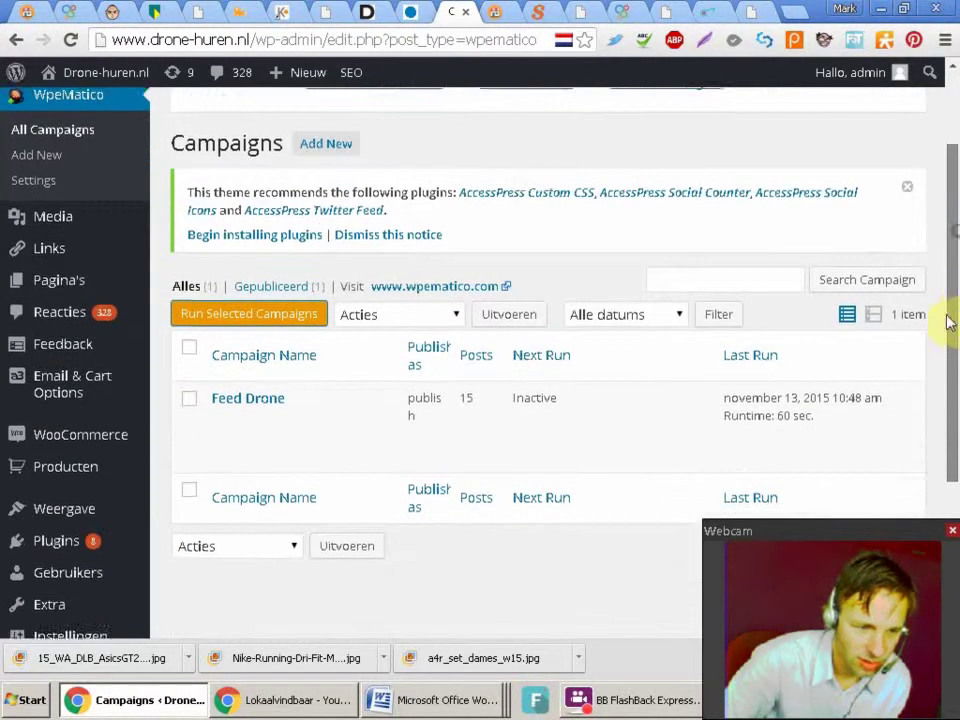
scroll(950, 322, down, 1)
click(251, 370)
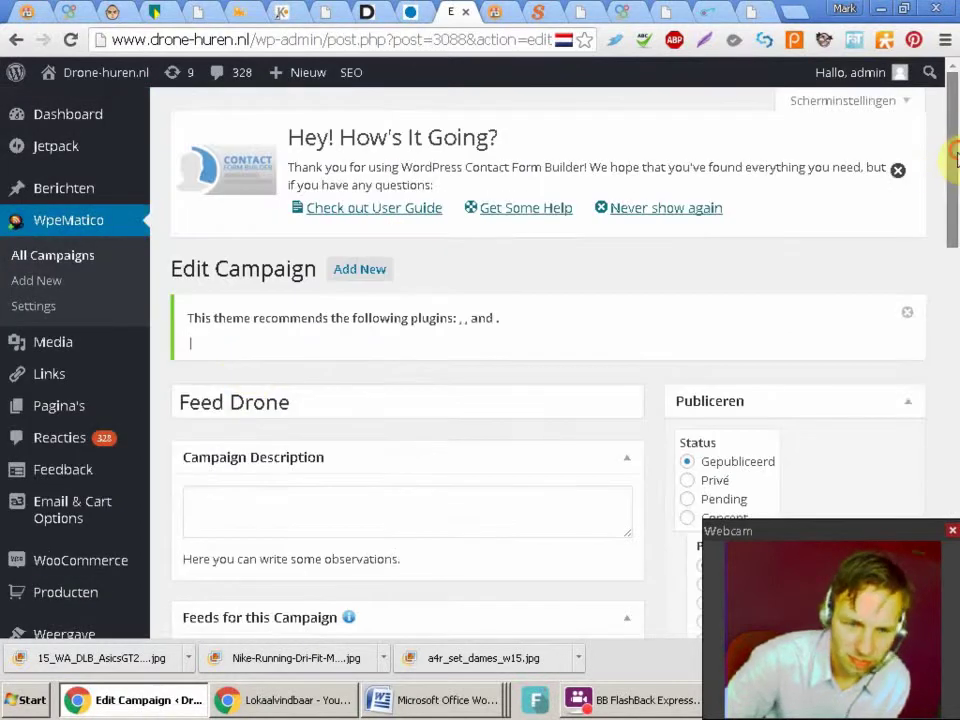
Enable "Strip links from content" in the options for the Feed Drone campaign
scroll(868, 430, down, 10)
scroll(896, 321, up, 4)
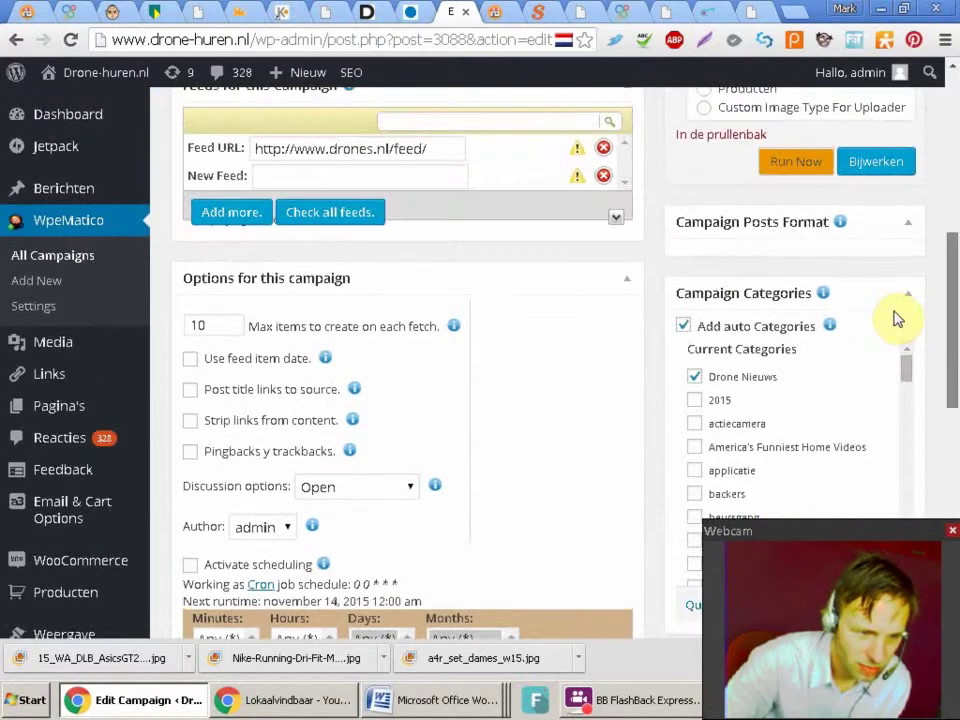
scroll(898, 320, down, 1)
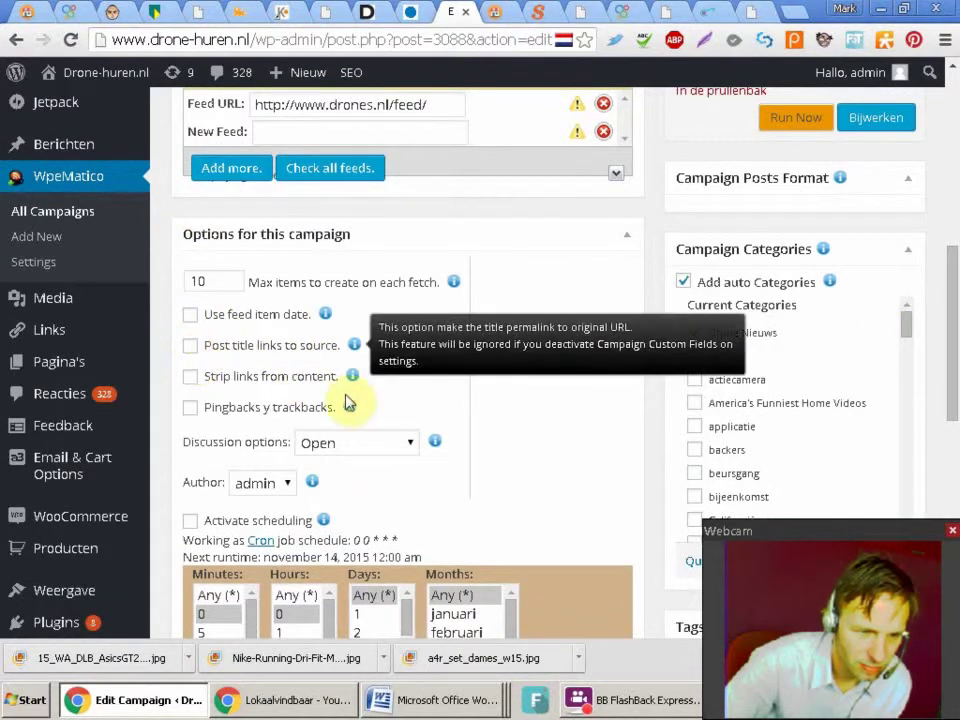
mouse_move(353, 378)
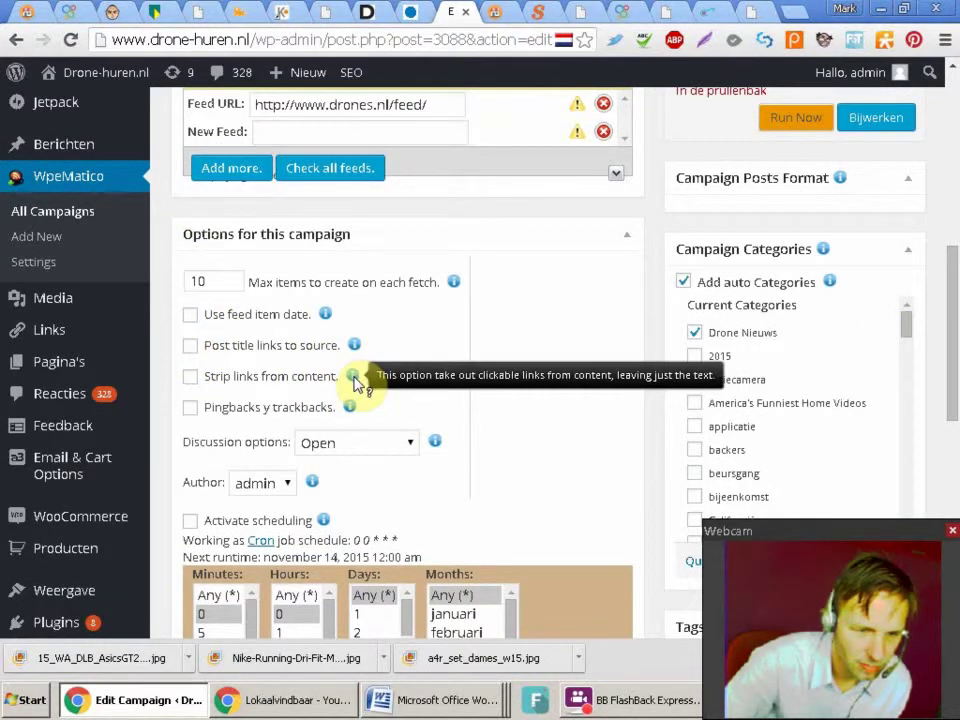
click(190, 377)
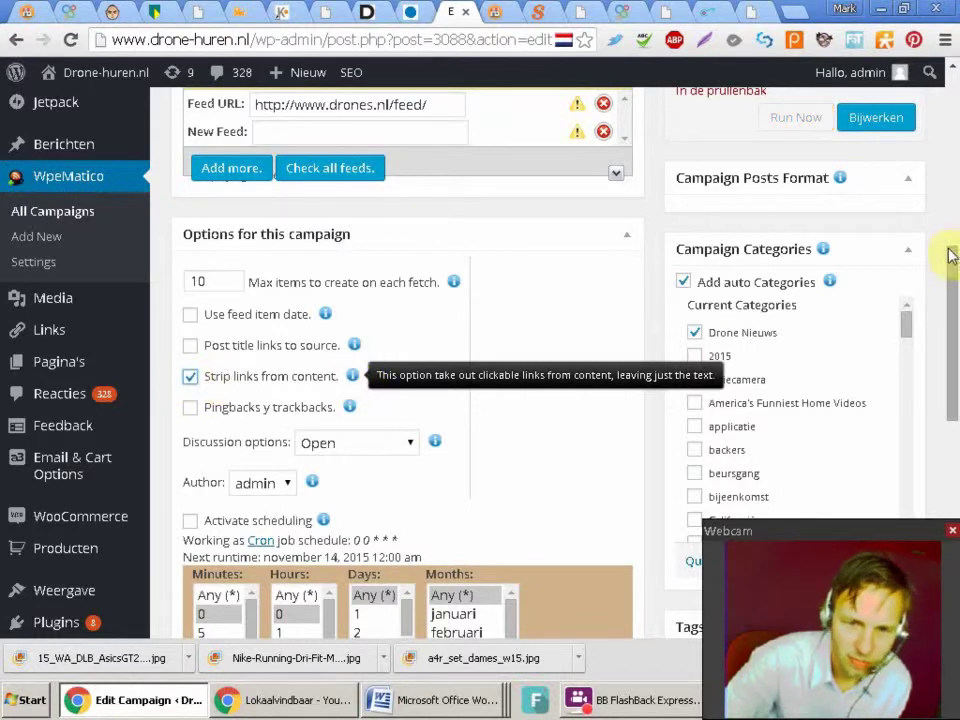
Remove the {campaigntitle} tag from the end of the campaign's post template
drag(949, 315, 953, 530)
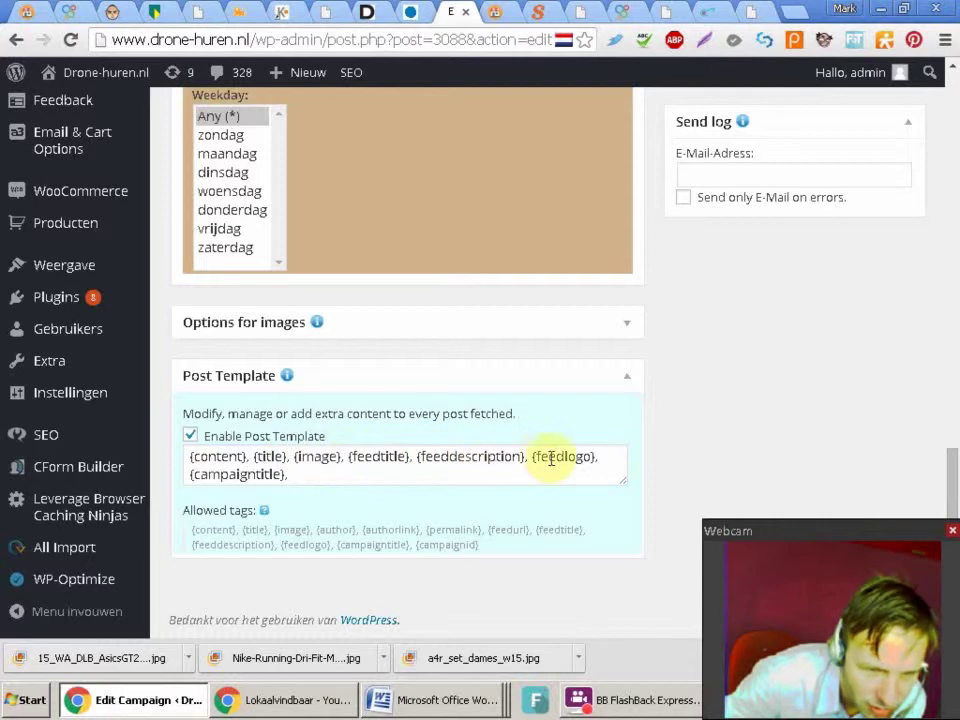
drag(294, 474, 453, 479)
key(BackSpace)
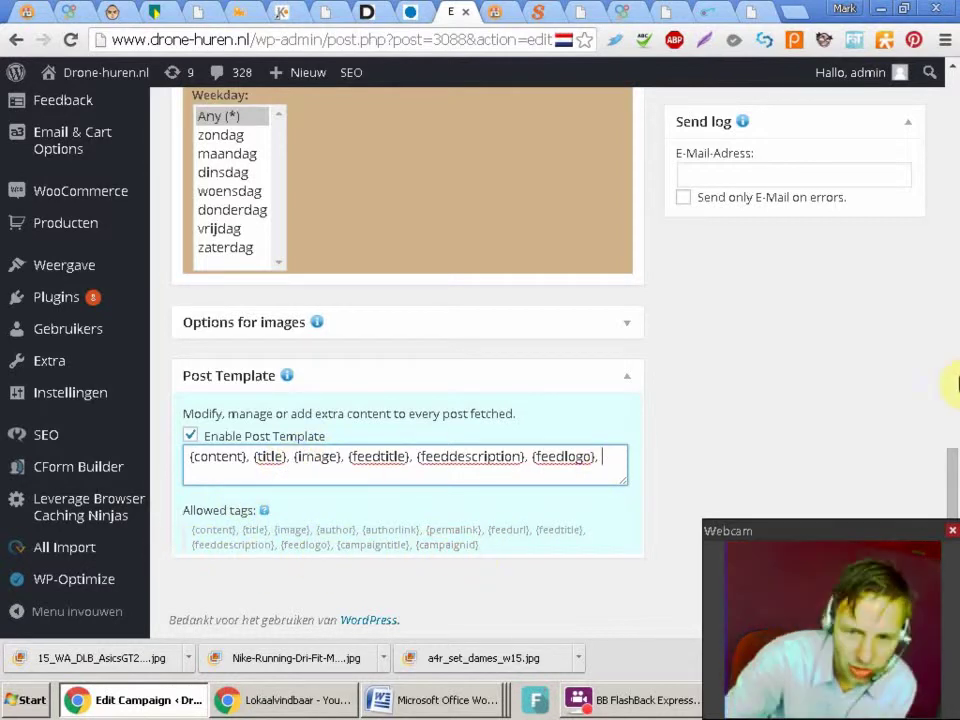
Enable "Use feed item date" in the campaign options and read the explanation of "Post title links to source"
drag(955, 477, 950, 245)
click(190, 390)
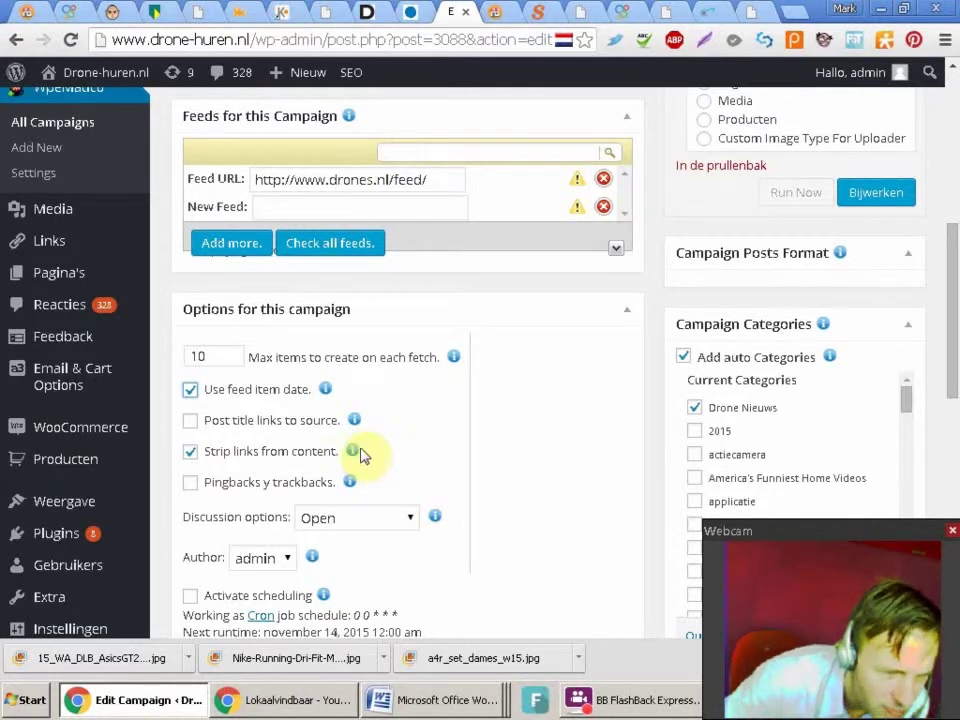
mouse_move(358, 425)
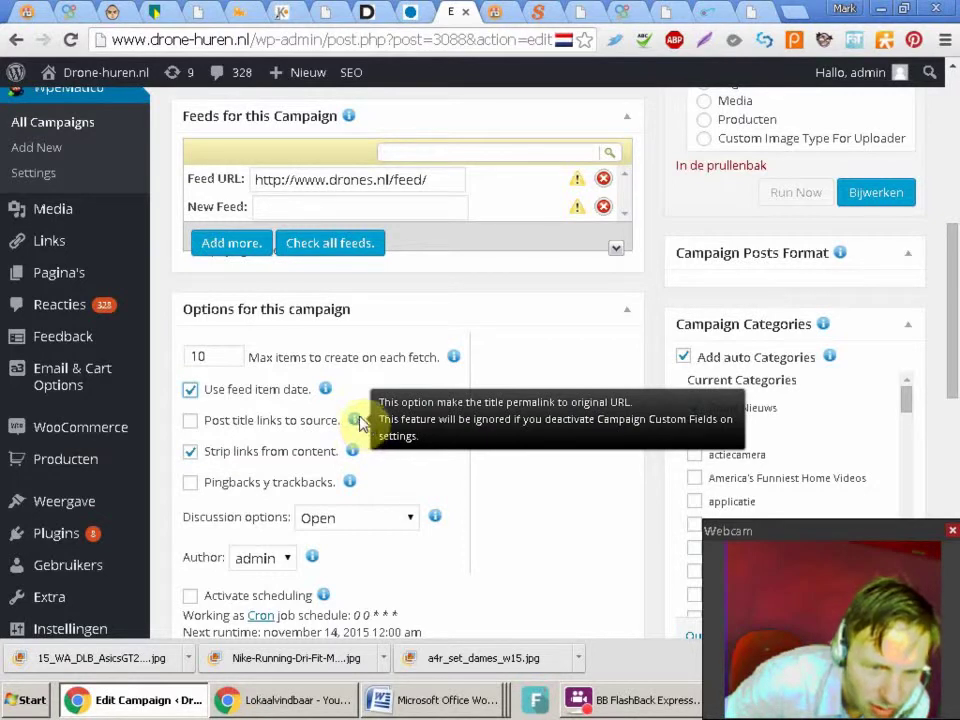
Update the Feed Drone campaign and run it immediately
click(876, 195)
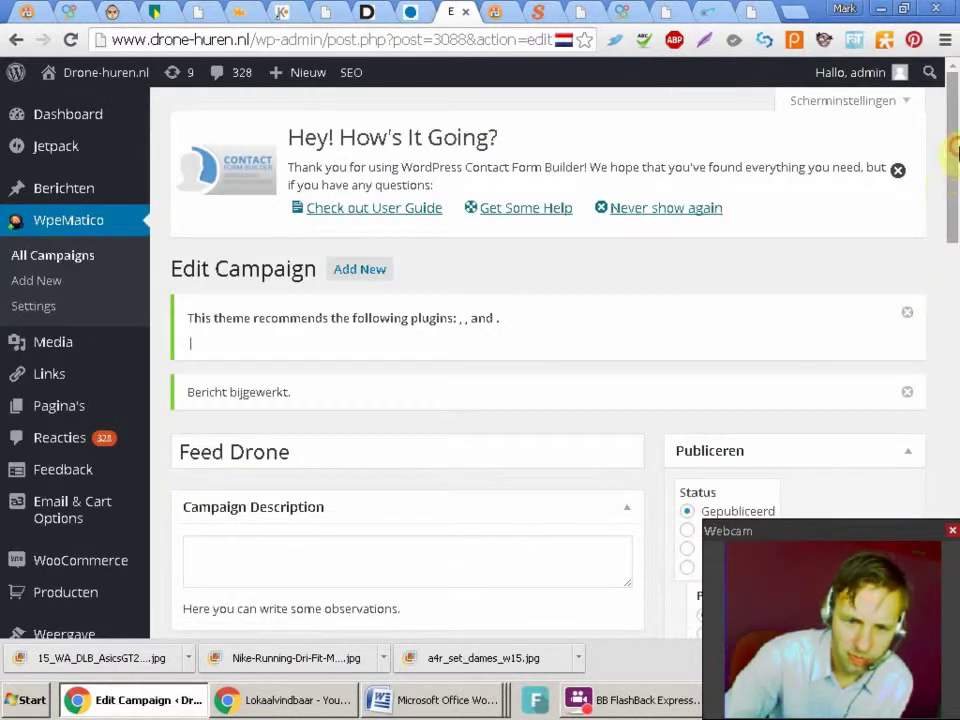
drag(955, 150, 934, 285)
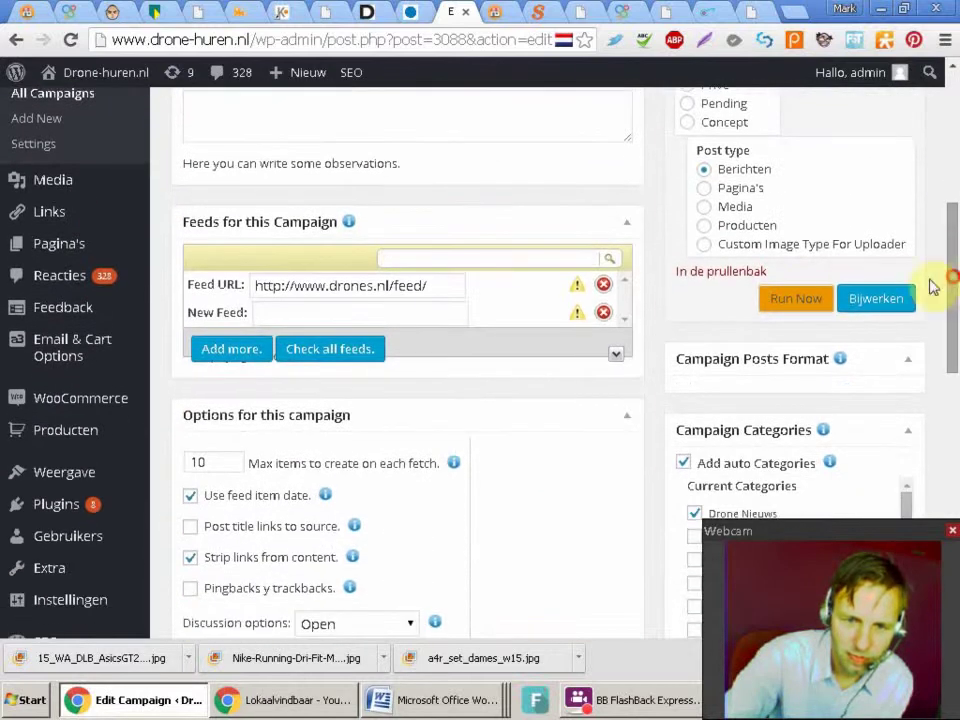
click(790, 299)
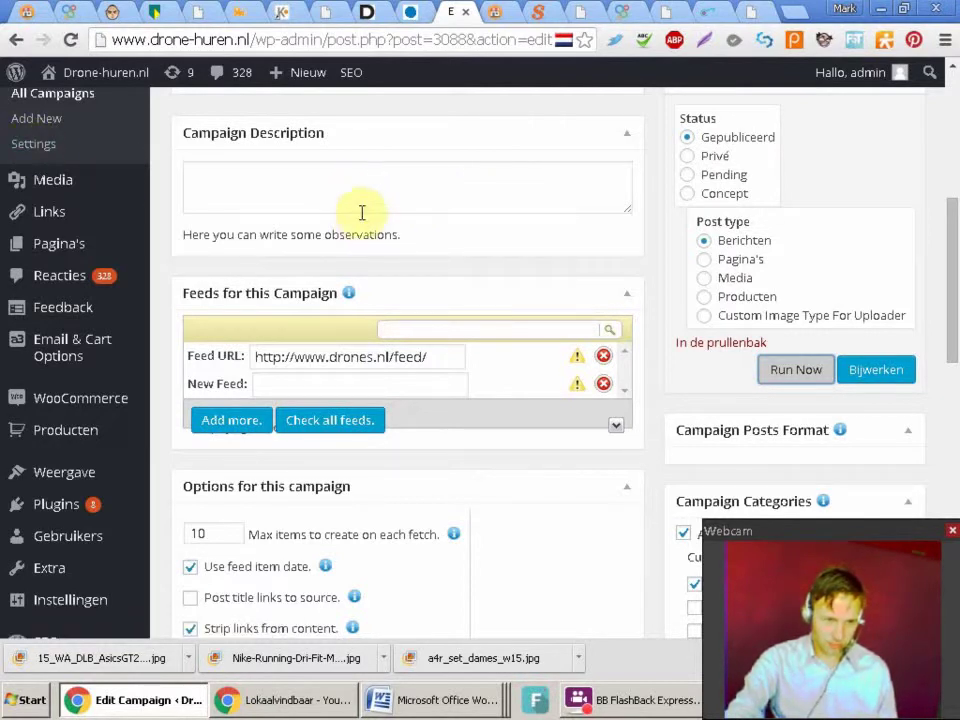
Open facebook.com in a new browser tab
click(800, 12)
text(facebook.com)
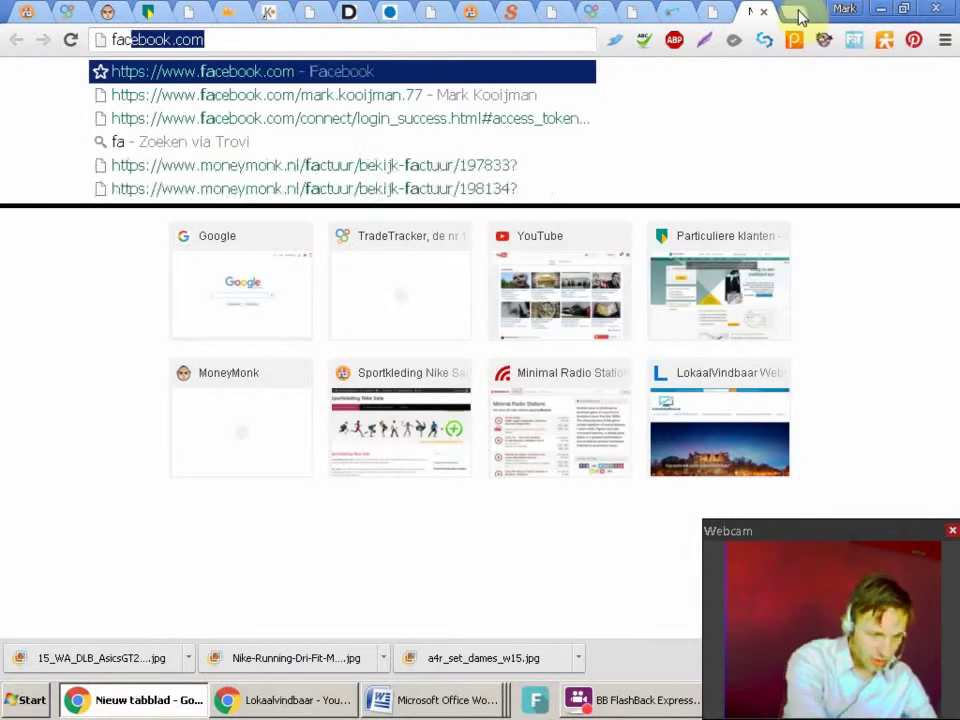
key(Return)
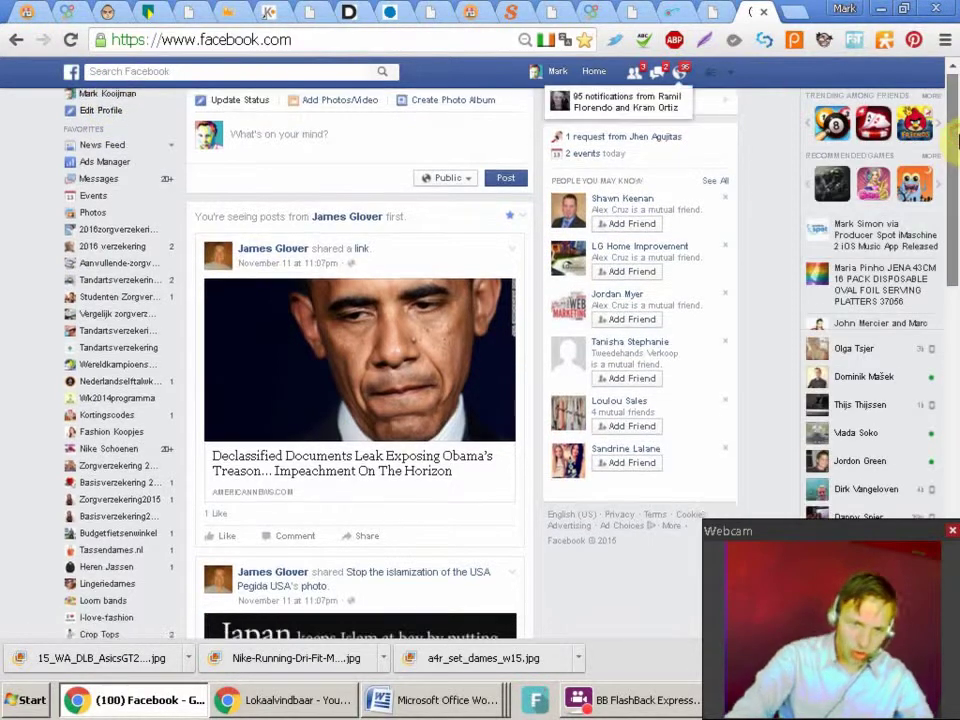
Find the Pages section below the favorites on Facebook and open the full list of managed pages
drag(957, 150, 897, 200)
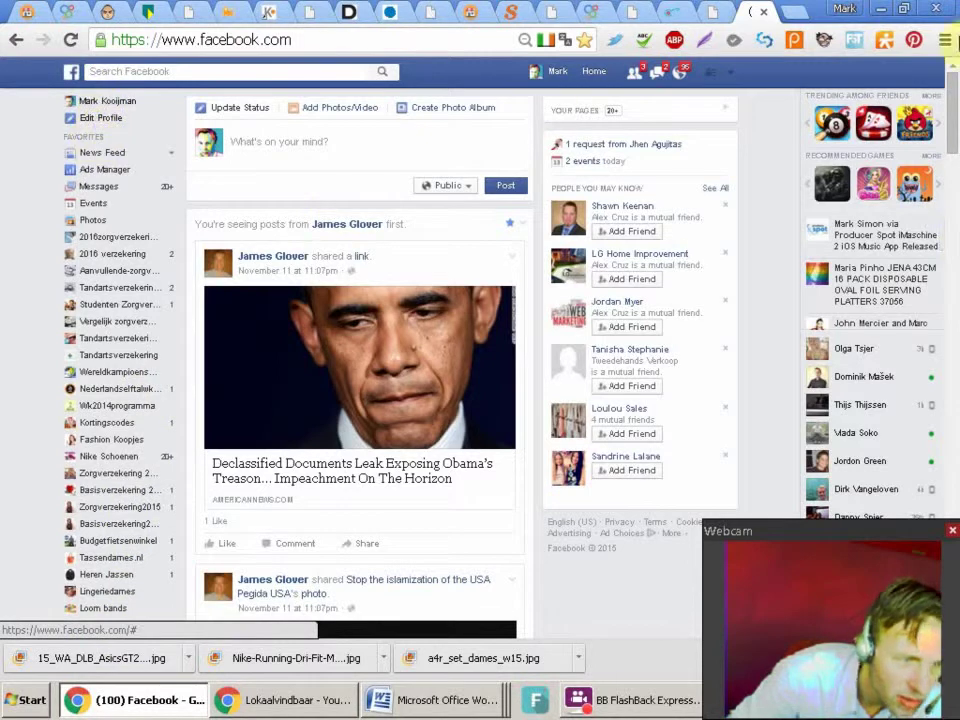
scroll(950, 190, down, 4)
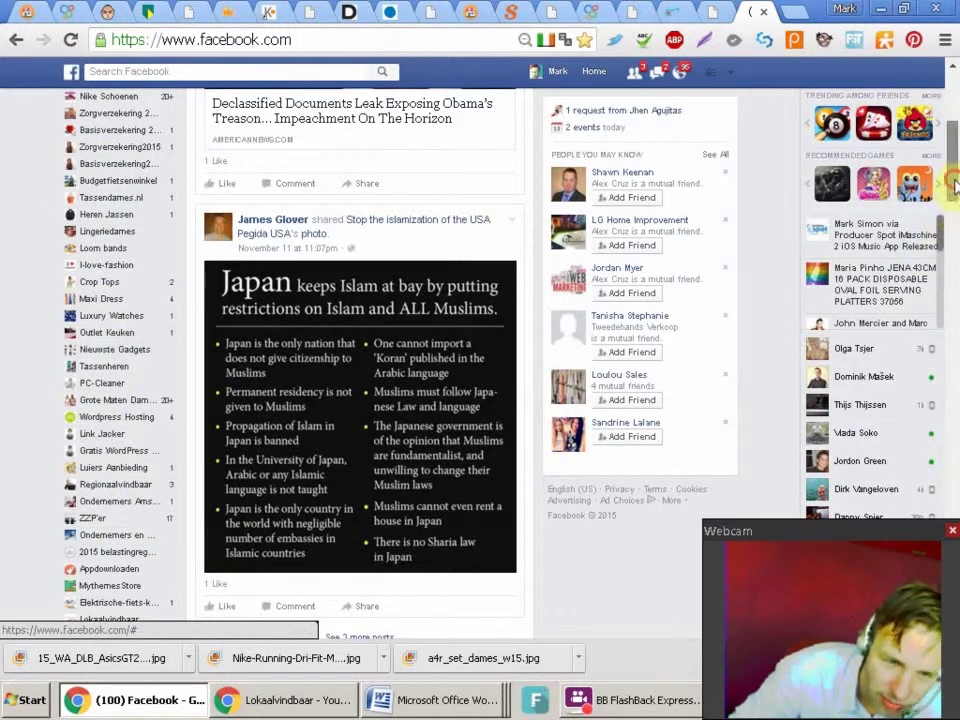
scroll(955, 200, down, 3)
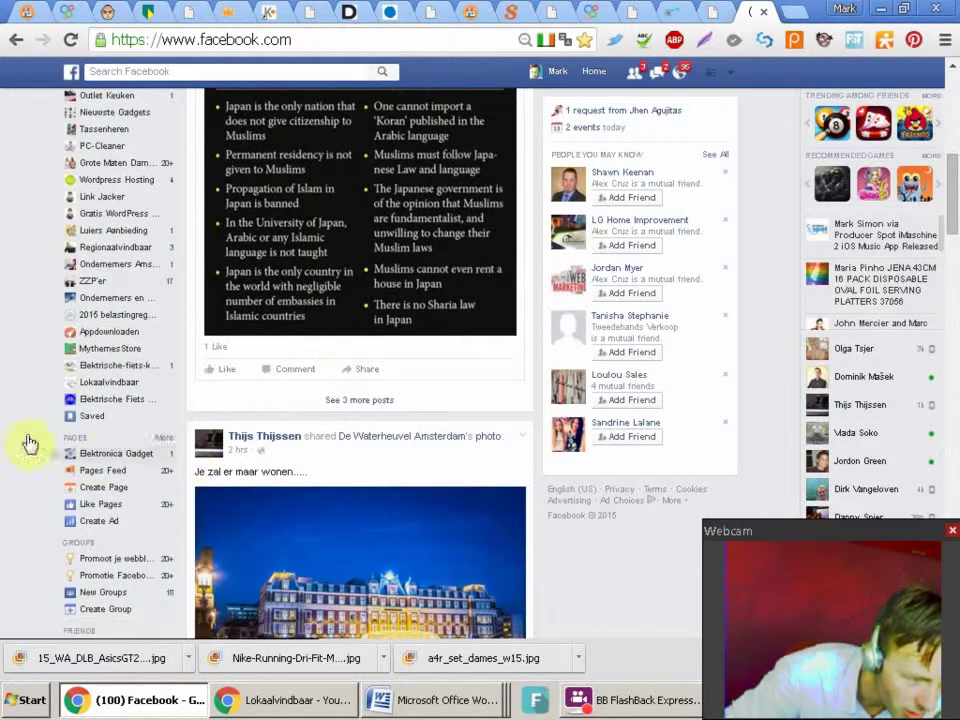
click(74, 441)
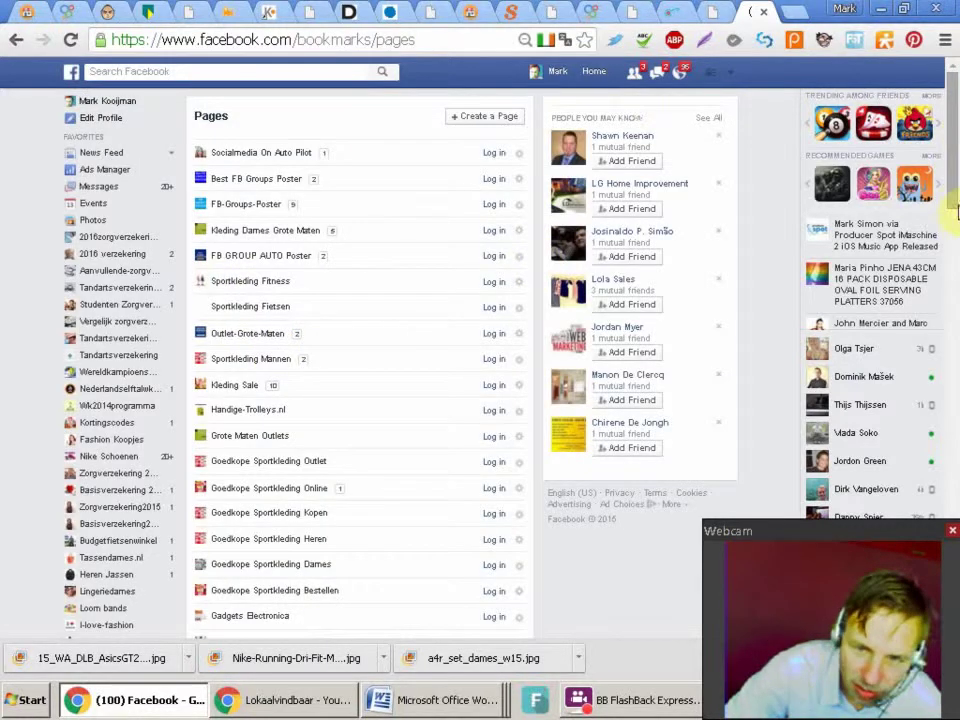
Find the Dronehuren page in the list of managed Facebook pages and open it
mouse_move(957, 212)
mouse_down()
mouse_move(939, 332)
mouse_move(953, 397)
mouse_move(957, 201)
mouse_up()
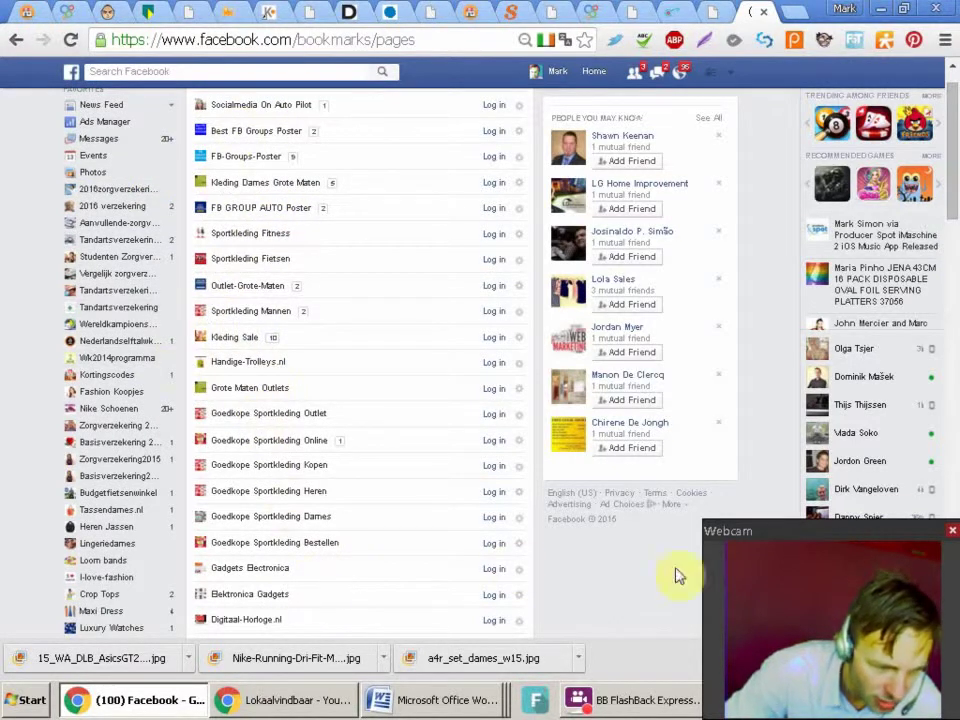
drag(955, 165, 953, 527)
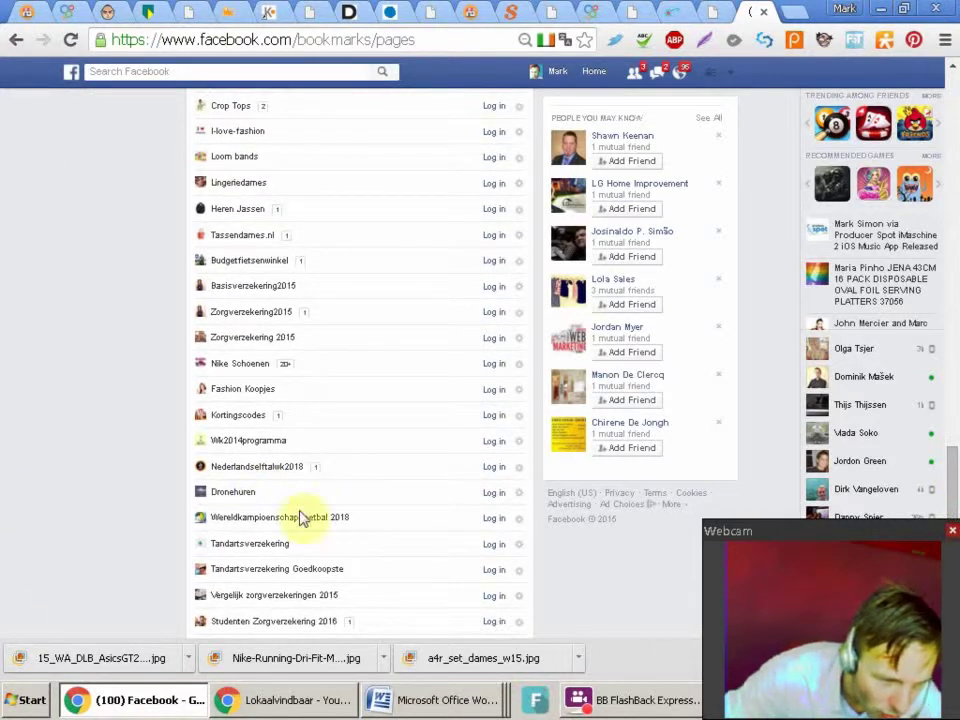
click(246, 499)
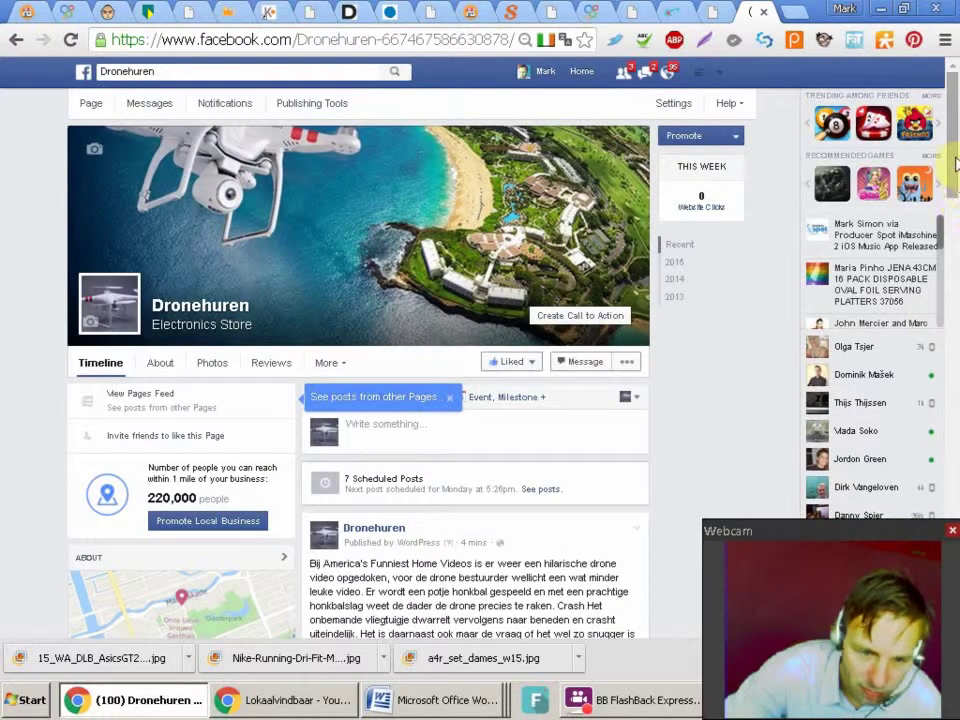
Look through the Dronehuren timeline and open the article link in the Seattle Ferris Wheel post
scroll(952, 190, down, 2)
drag(952, 197, 716, 541)
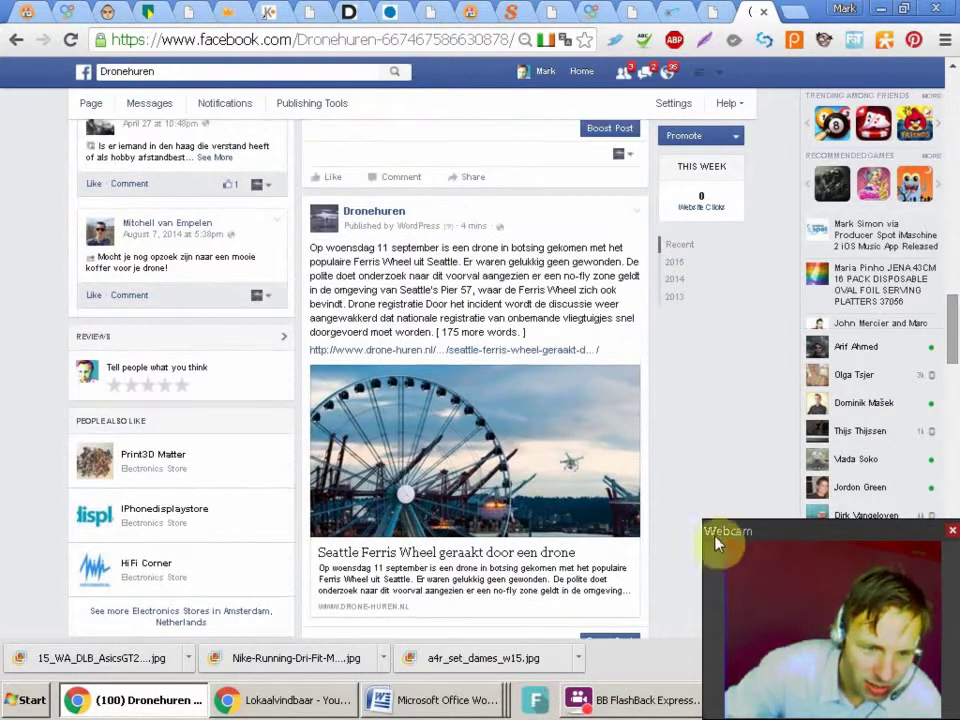
click(455, 352)
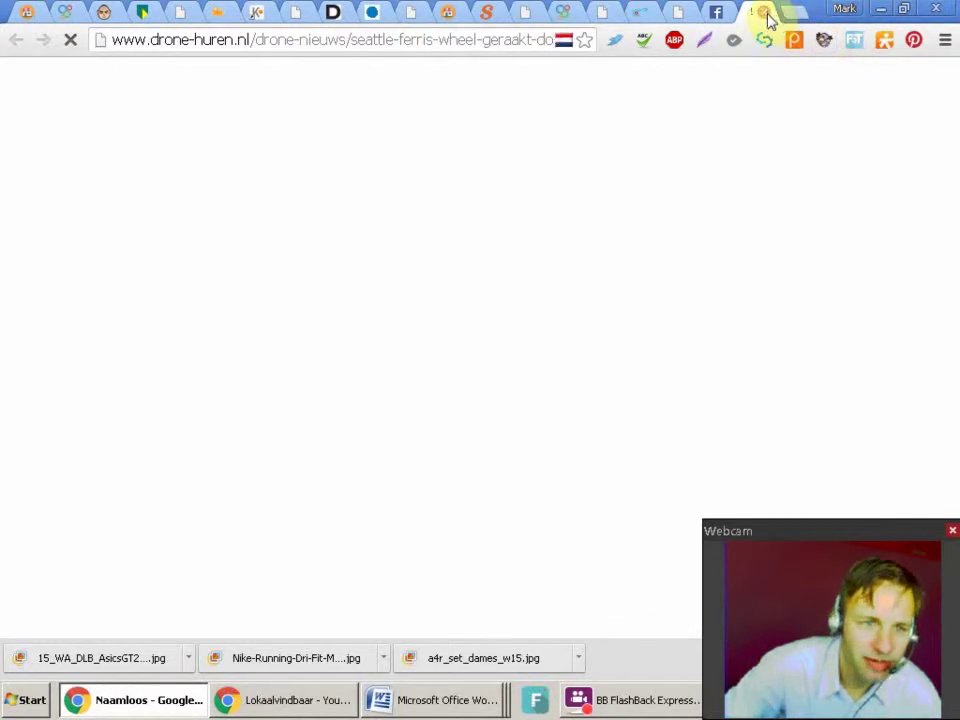
Examine the imported Seattle Ferris Wheel article on drone-huren.nl, including its closing text and WPeMatico credit line
drag(954, 163, 938, 232)
scroll(917, 281, down, 8)
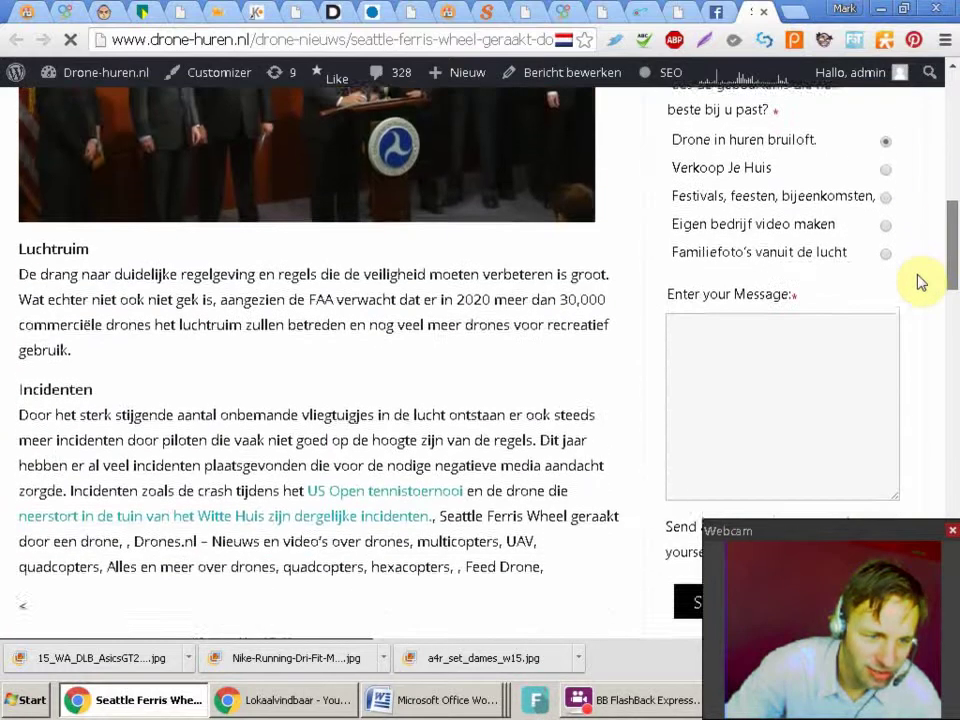
scroll(900, 360, down, 6)
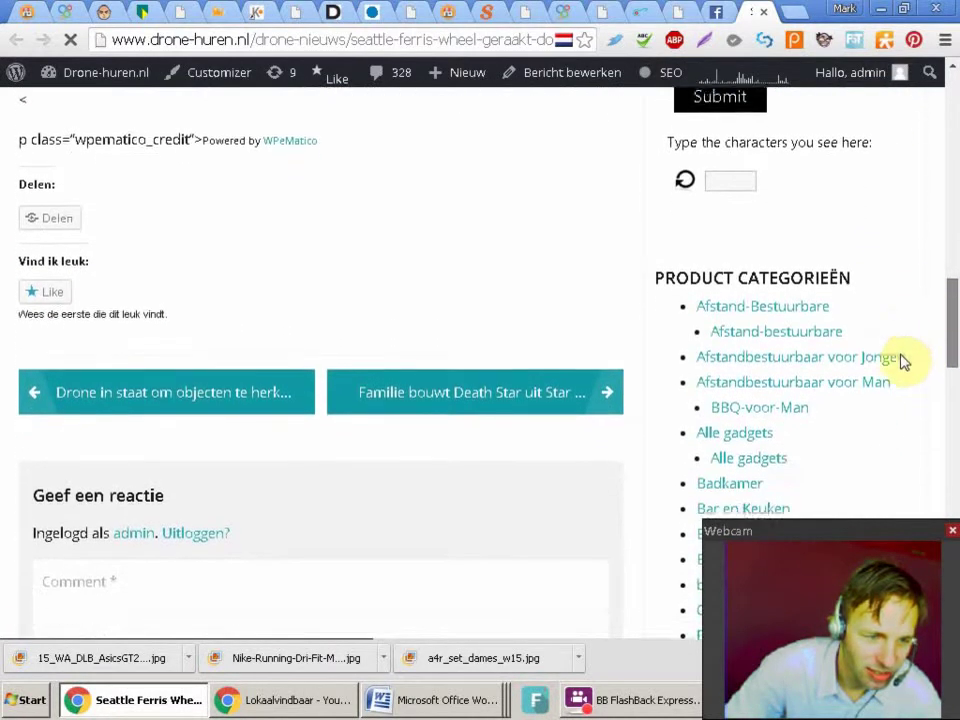
scroll(895, 420, up, 10)
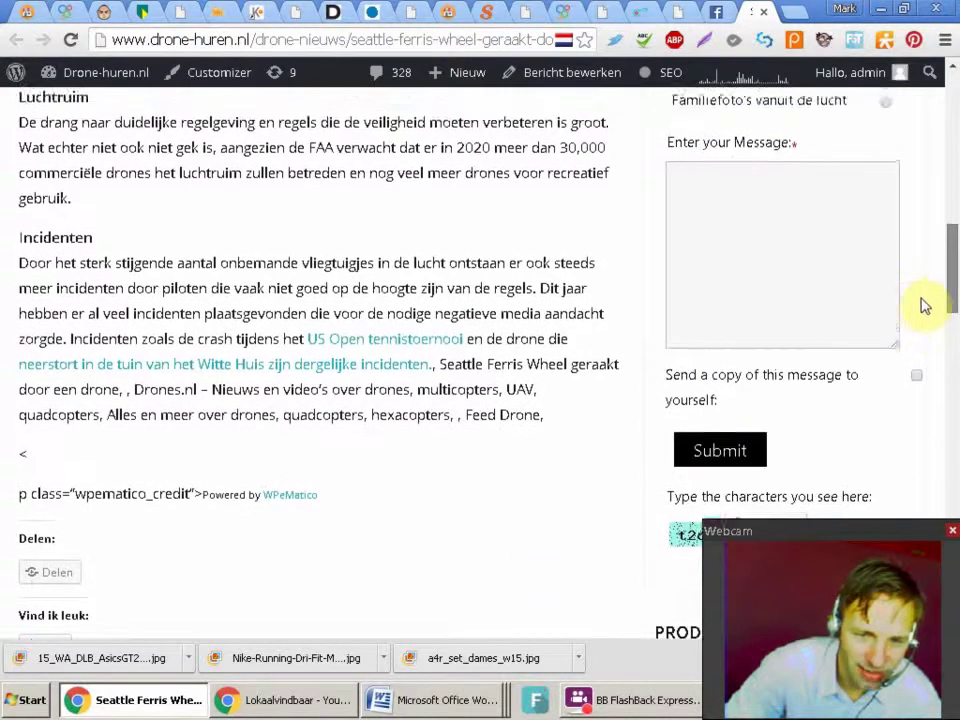
scroll(900, 397, down, 6)
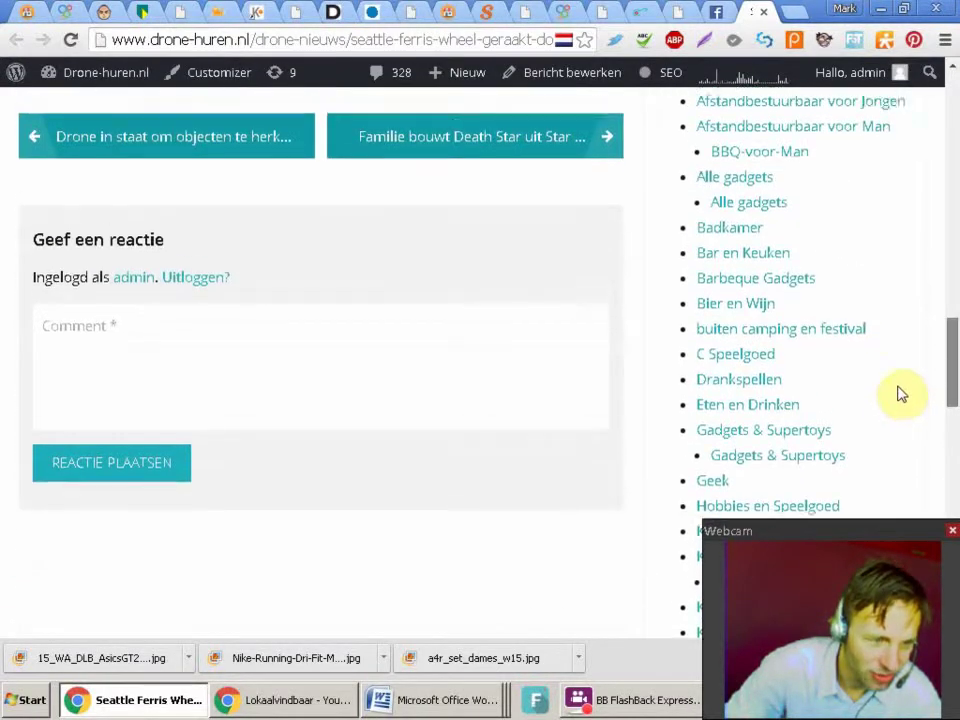
scroll(900, 394, up, 15)
drag(948, 170, 953, 70)
Return to the Dronehuren Facebook page and open the article from the post "Doelman Uruguay plukt drone van het veld"
click(712, 14)
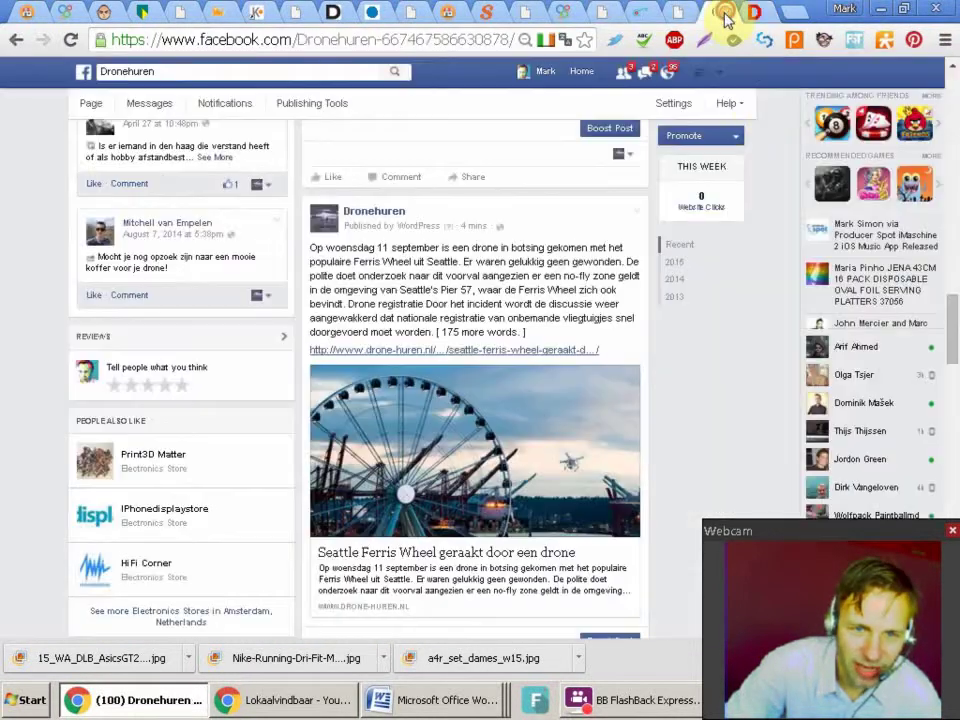
drag(955, 345, 953, 430)
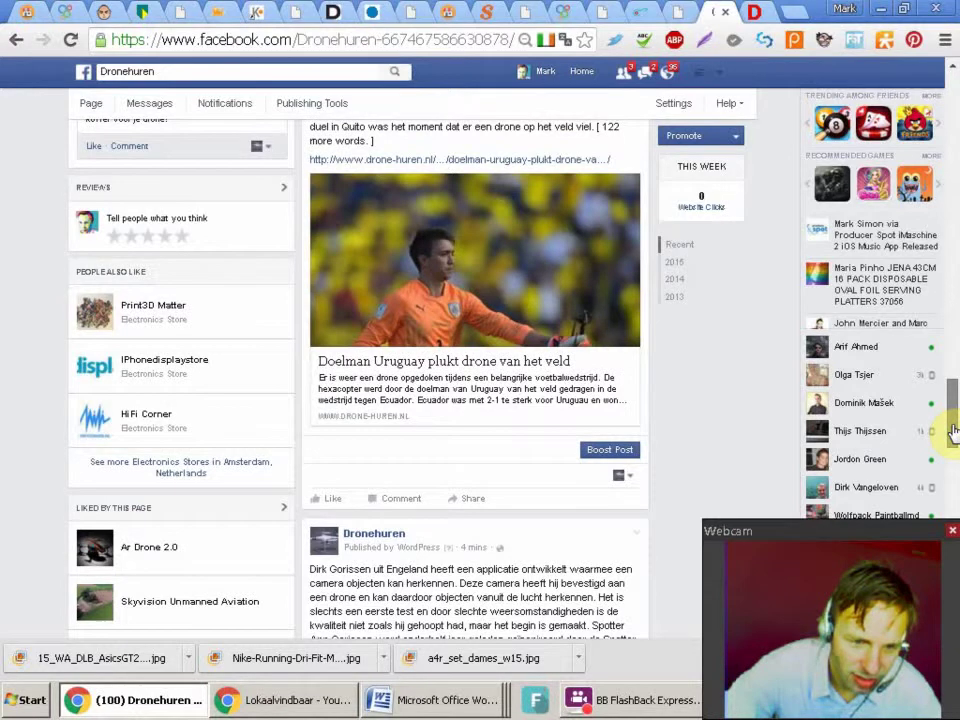
drag(953, 430, 951, 437)
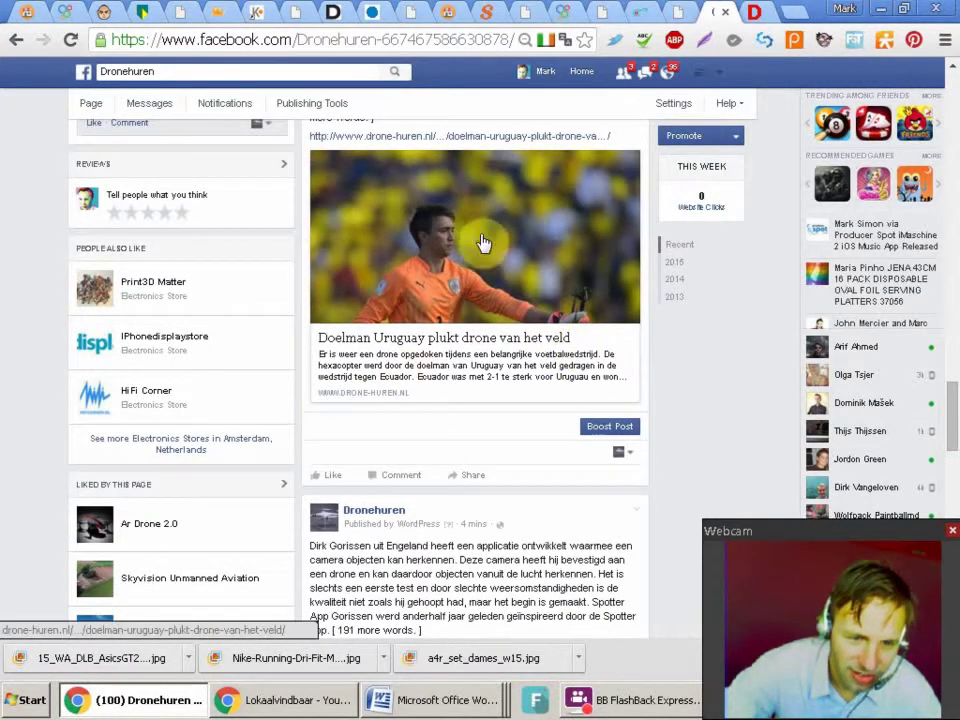
click(487, 276)
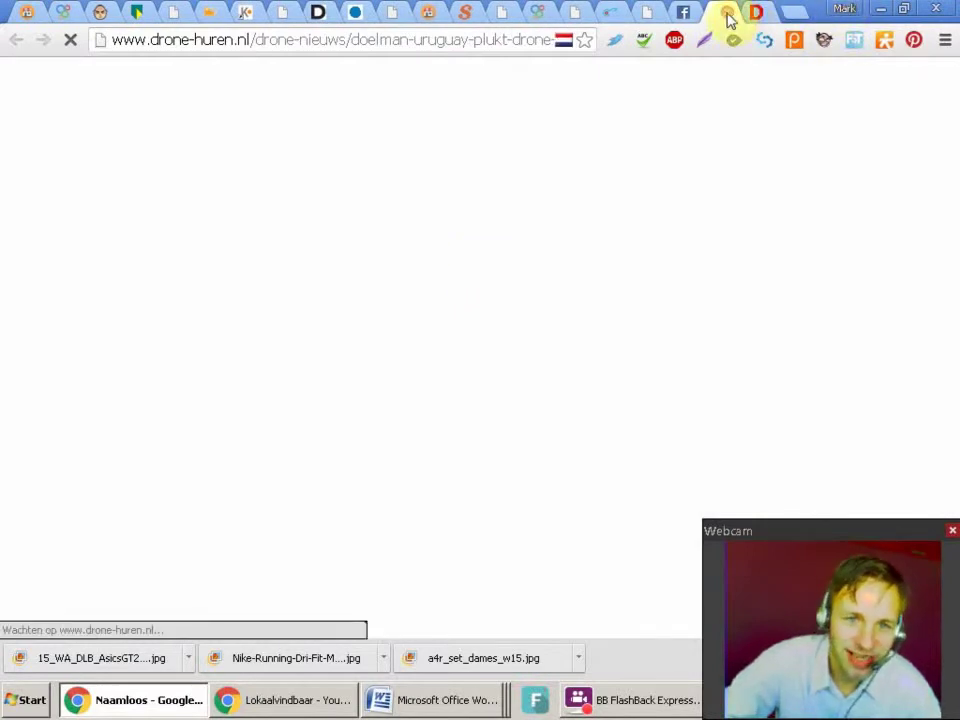
Examine the Doelman Uruguay article for its images, remaining links and closing text
scroll(953, 185, down, 5)
drag(953, 210, 949, 388)
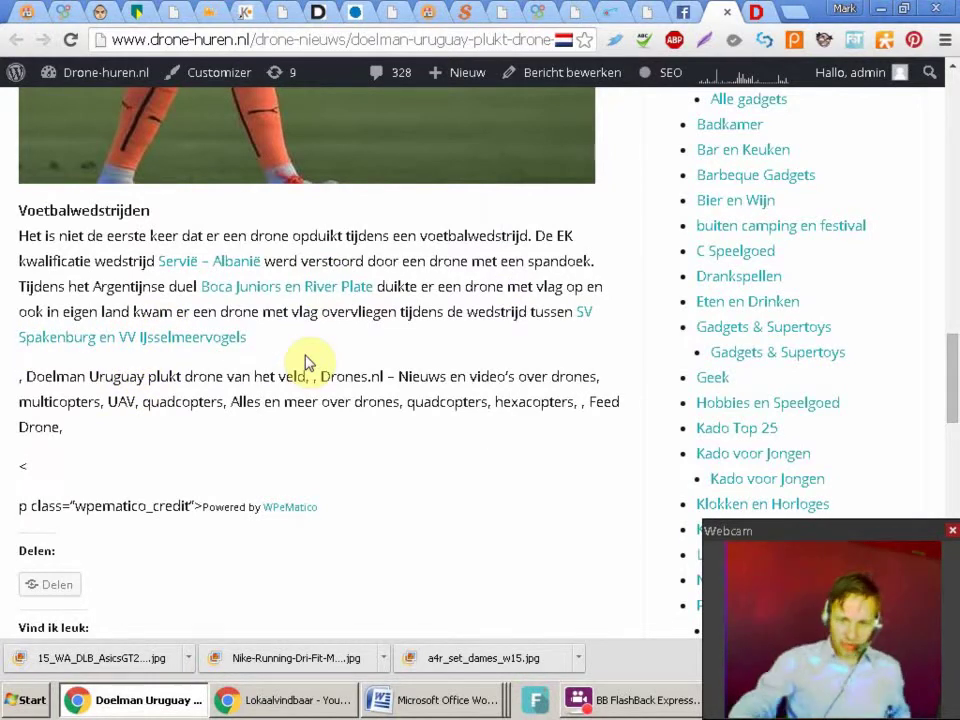
drag(955, 352, 953, 72)
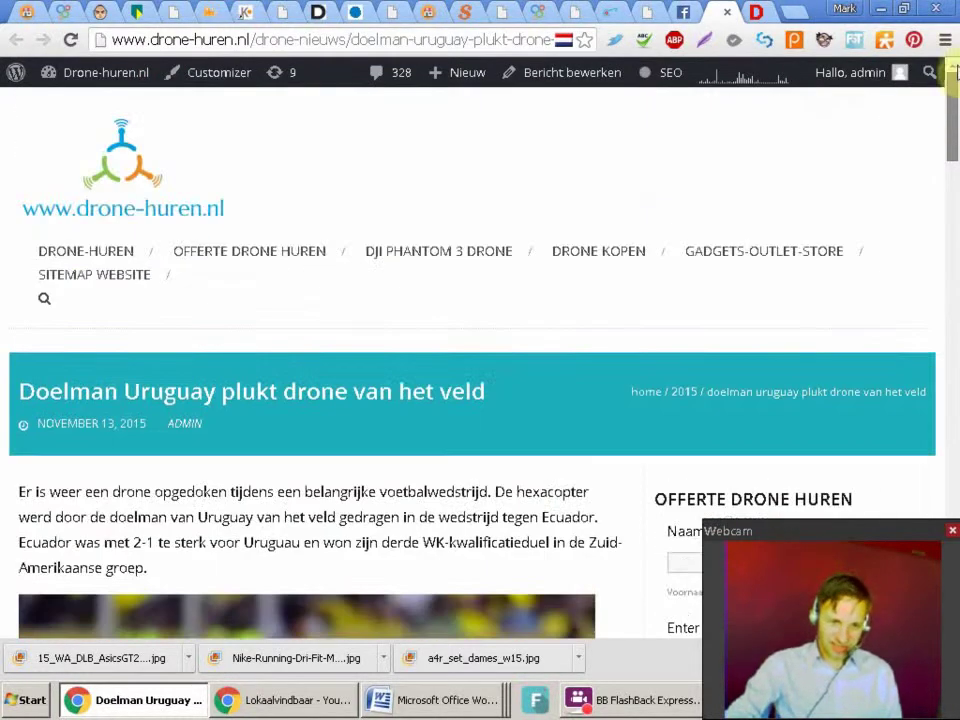
Return to the Feed Drone campaign in WordPress and update it
click(400, 12)
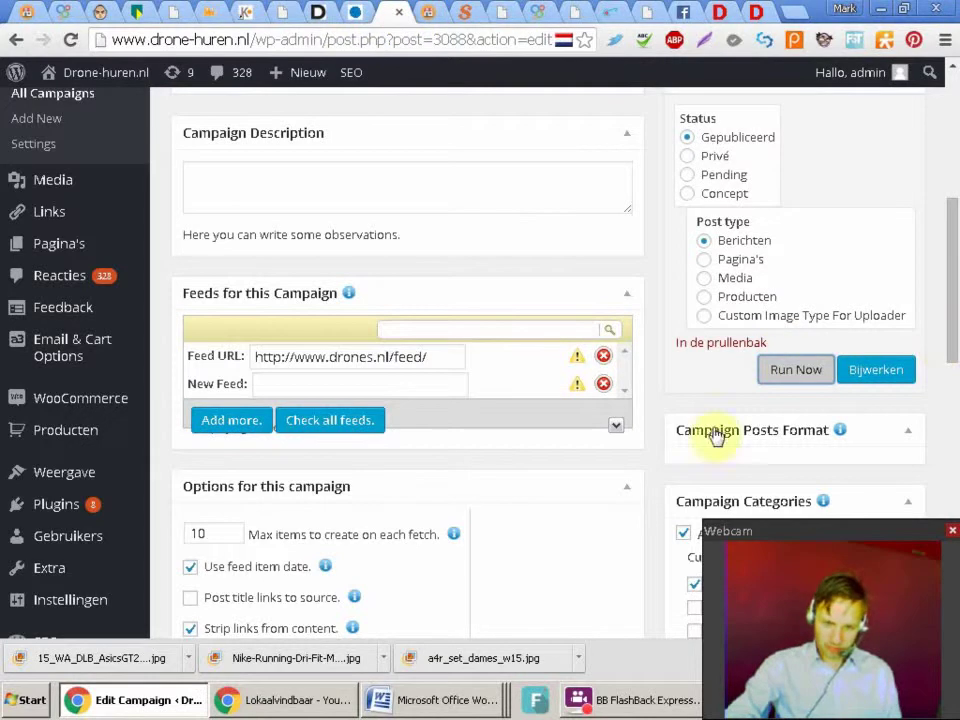
click(876, 373)
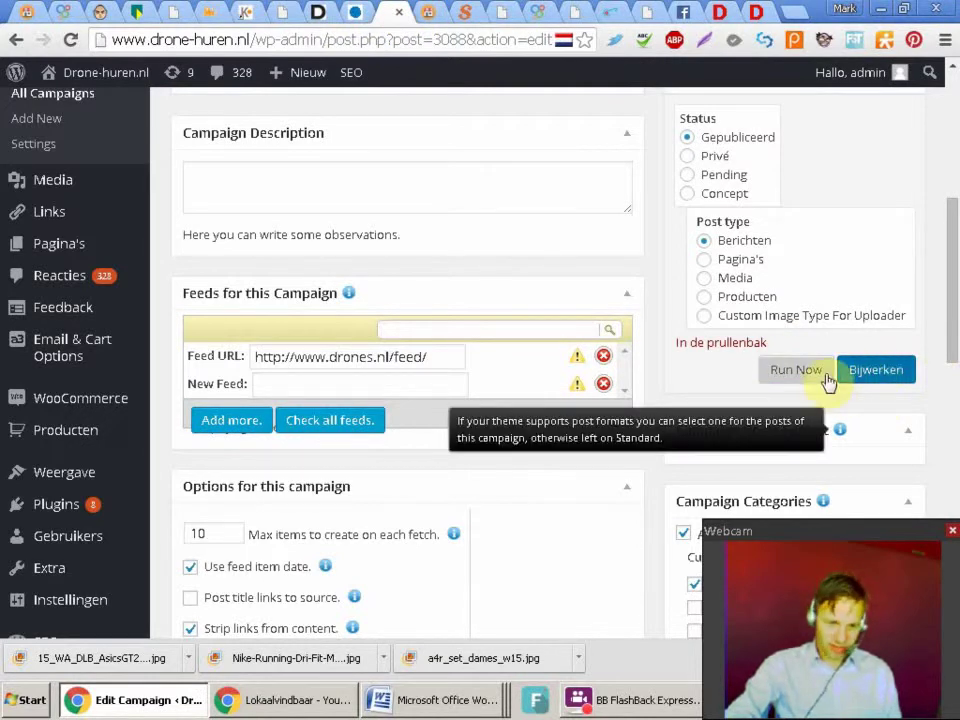
Open the WordPress posts list and open the post "Familie bouwt Death Star uit Star Wars na op eigen huis met Halloween" for editing
mouse_move(55, 370)
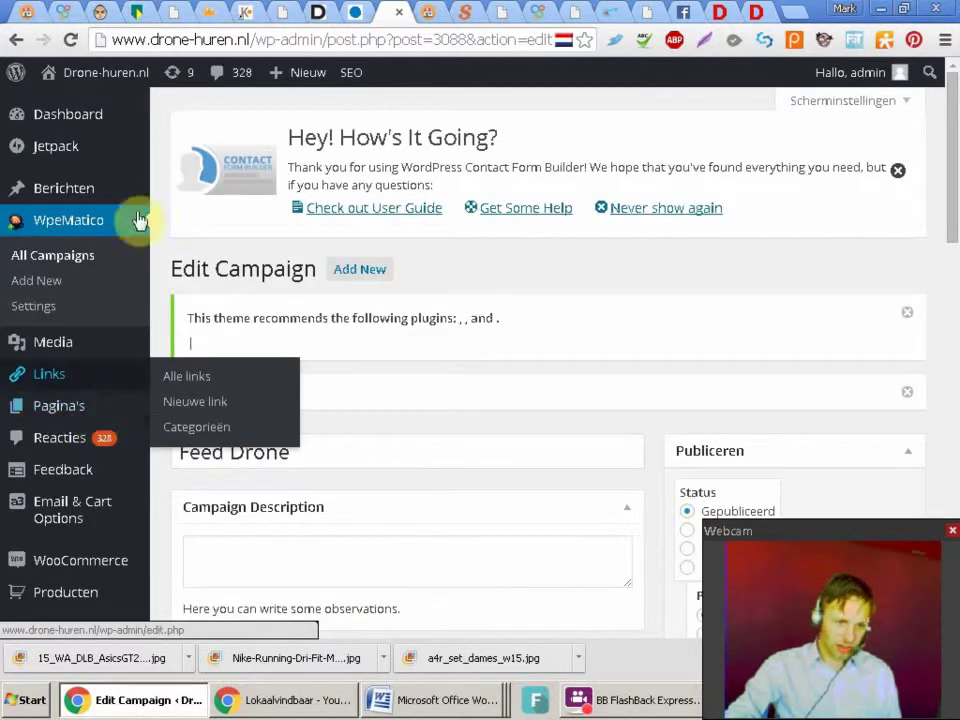
mouse_move(92, 197)
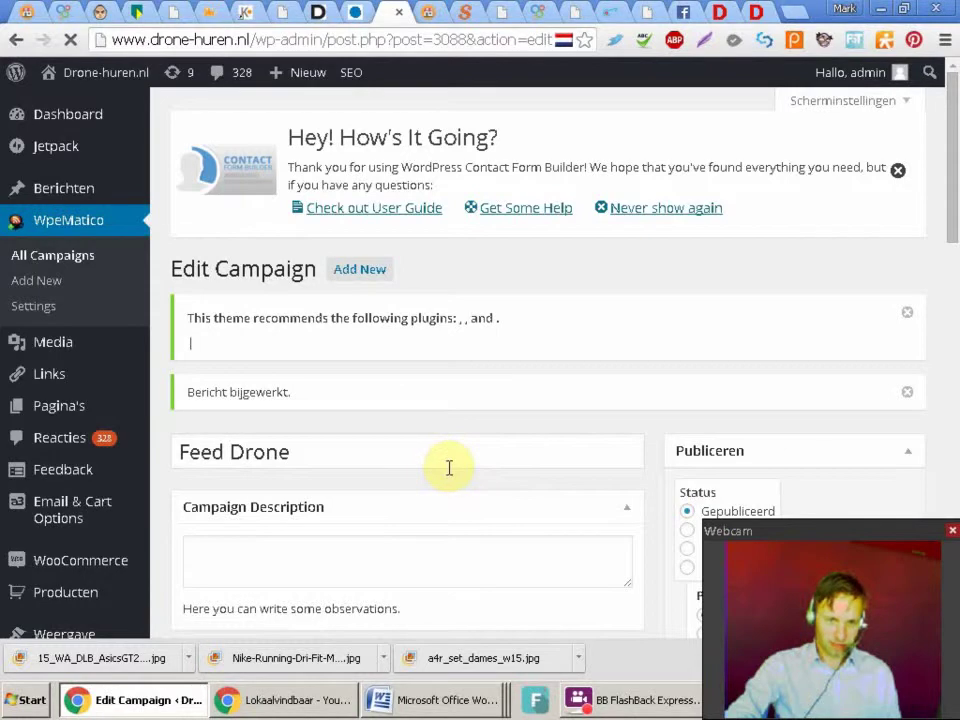
scroll(929, 316, down, 10)
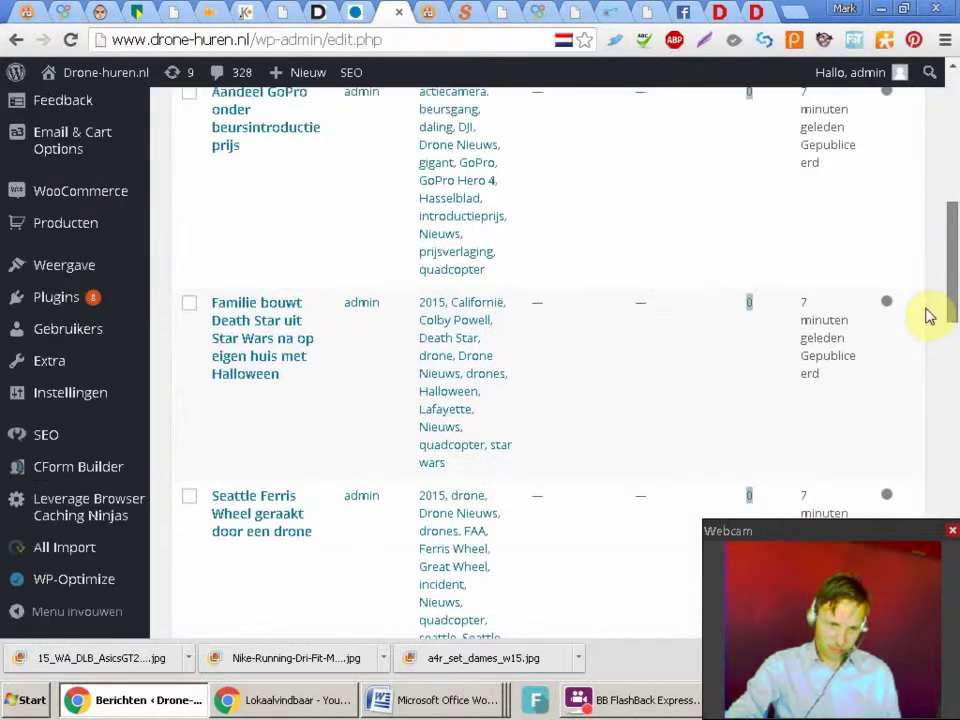
scroll(929, 316, up, 1)
click(246, 424)
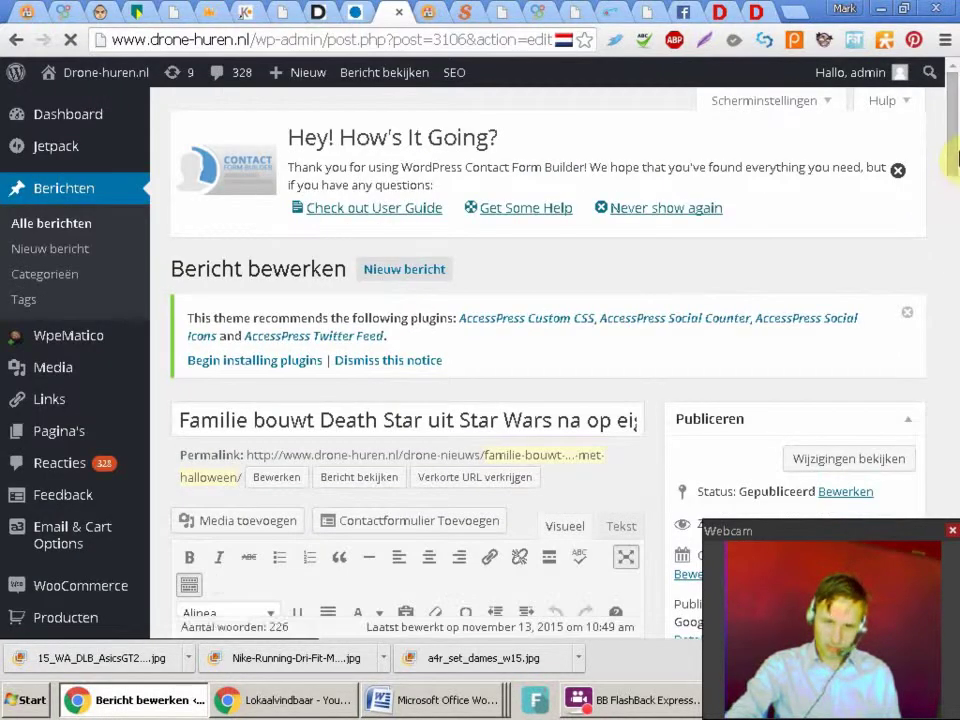
Check the Death Star post's content and publishing details in the editor and view its published page
drag(955, 130, 928, 180)
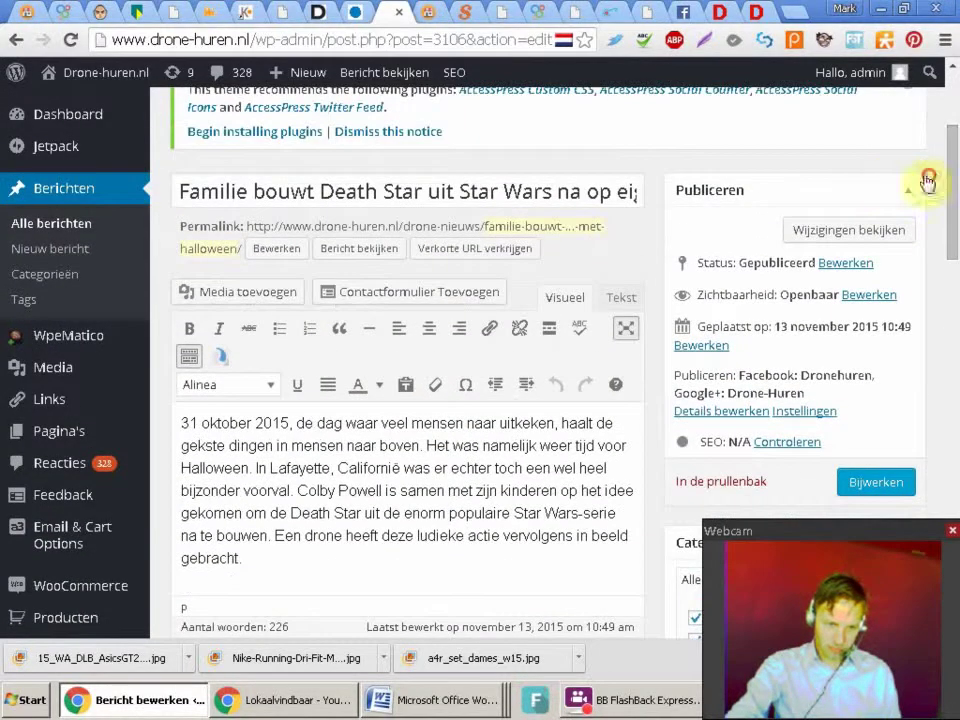
drag(955, 252, 948, 173)
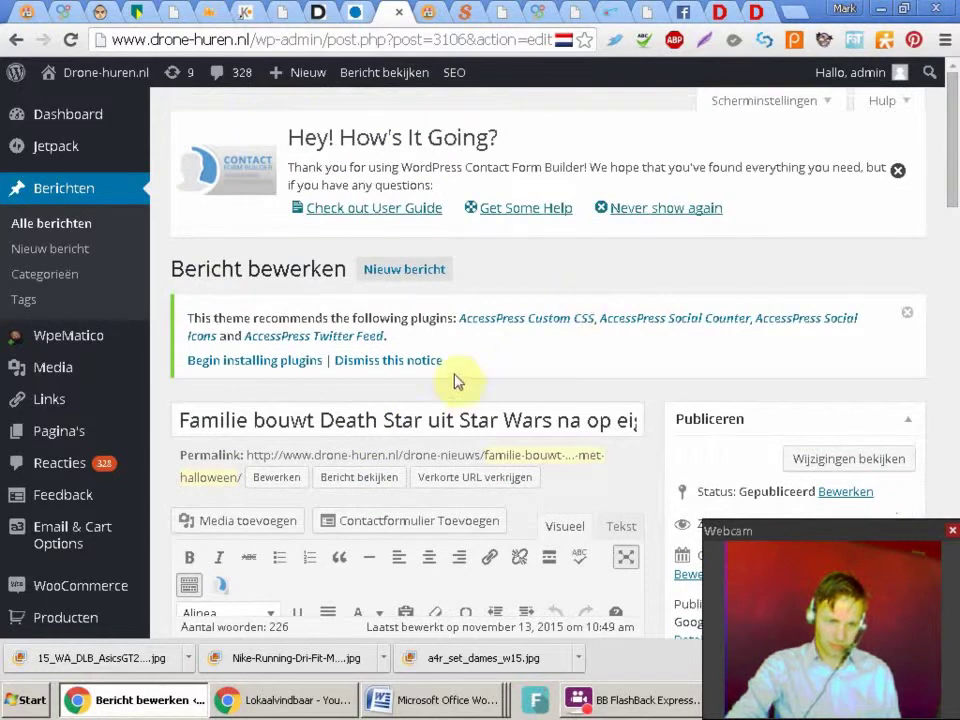
click(364, 478)
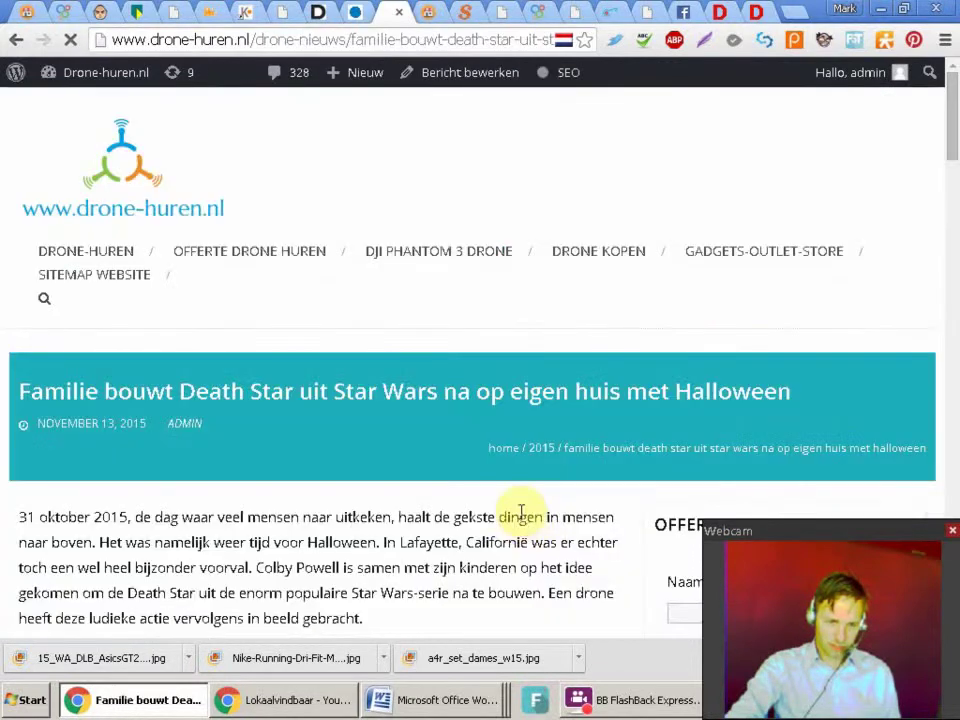
Look through the published Death Star article and return to its editor to review the post text and categories
scroll(951, 186, down, 5)
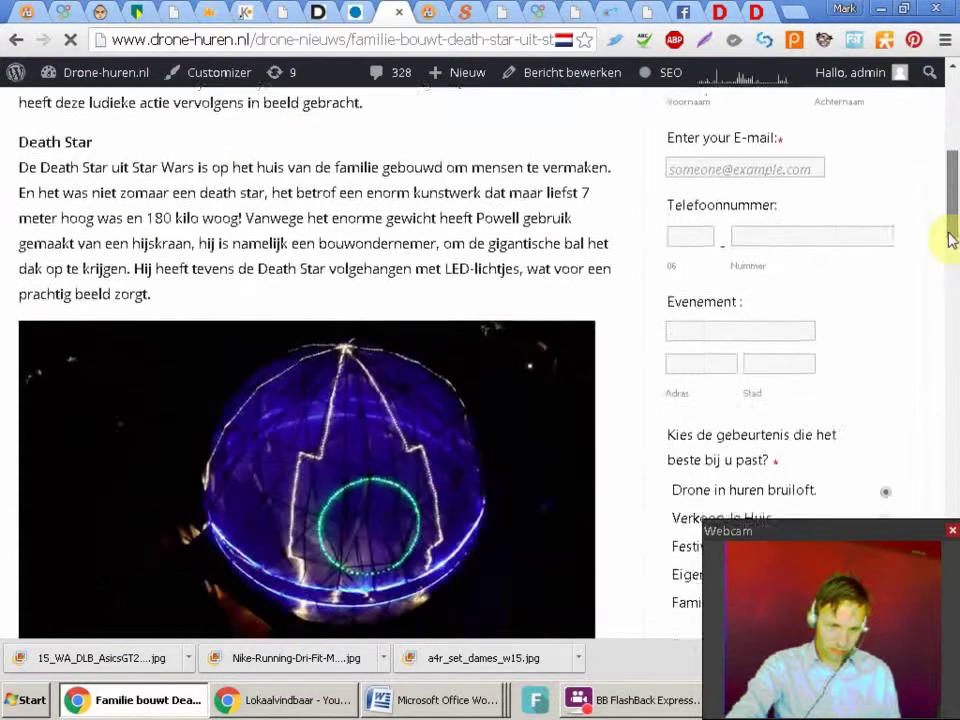
drag(950, 240, 932, 199)
click(14, 40)
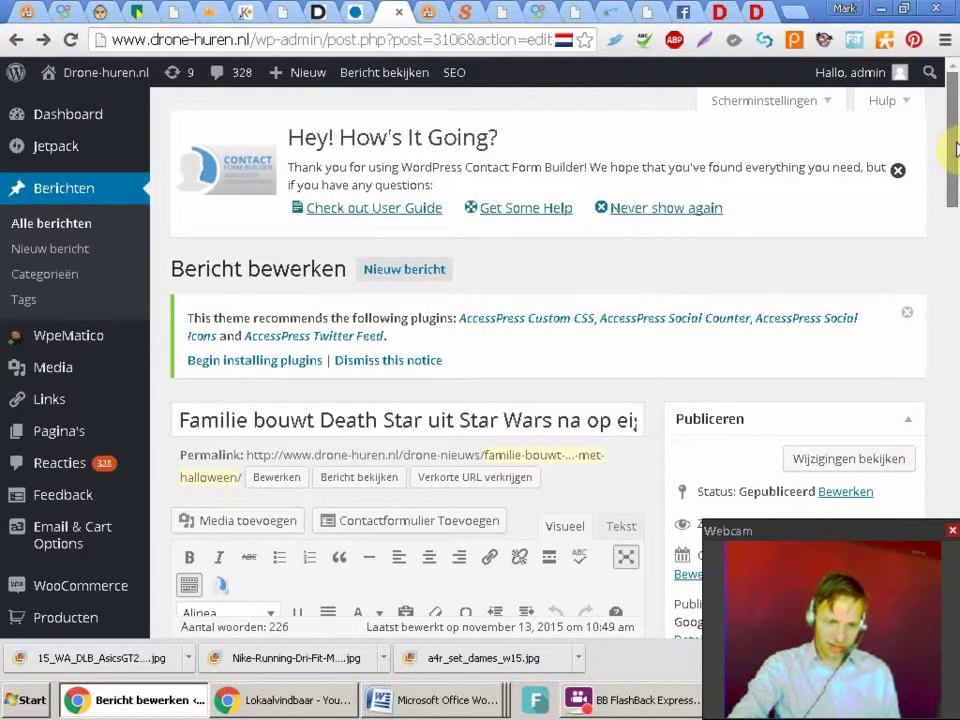
drag(955, 150, 950, 220)
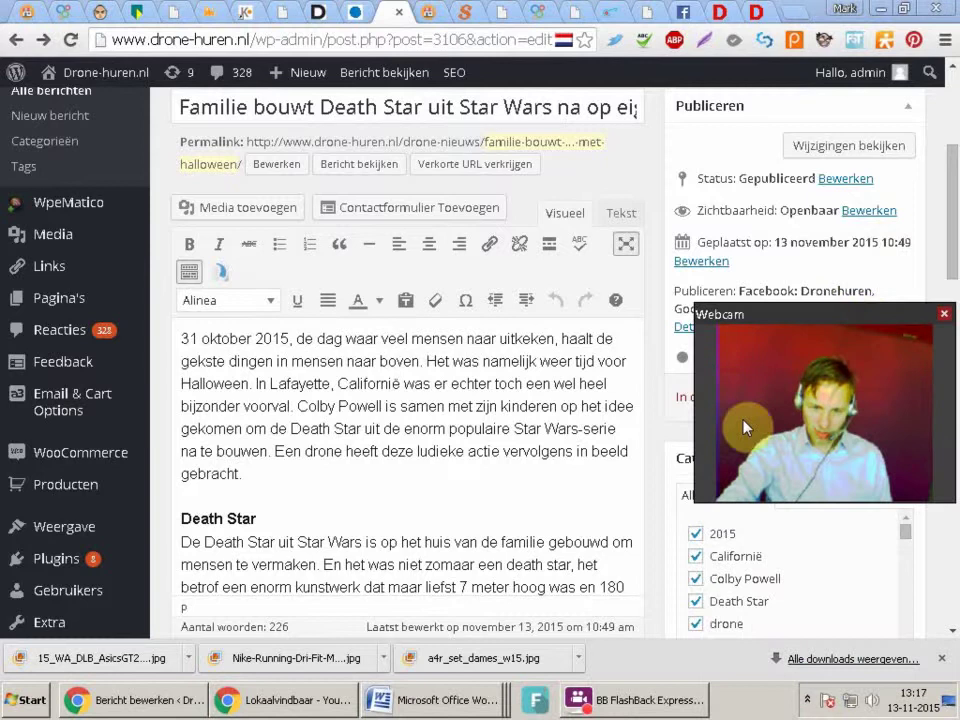
drag(900, 530, 920, 521)
Return to the Dronehuren Facebook page and open the article link in the "Drone verpest homerun" post
click(681, 14)
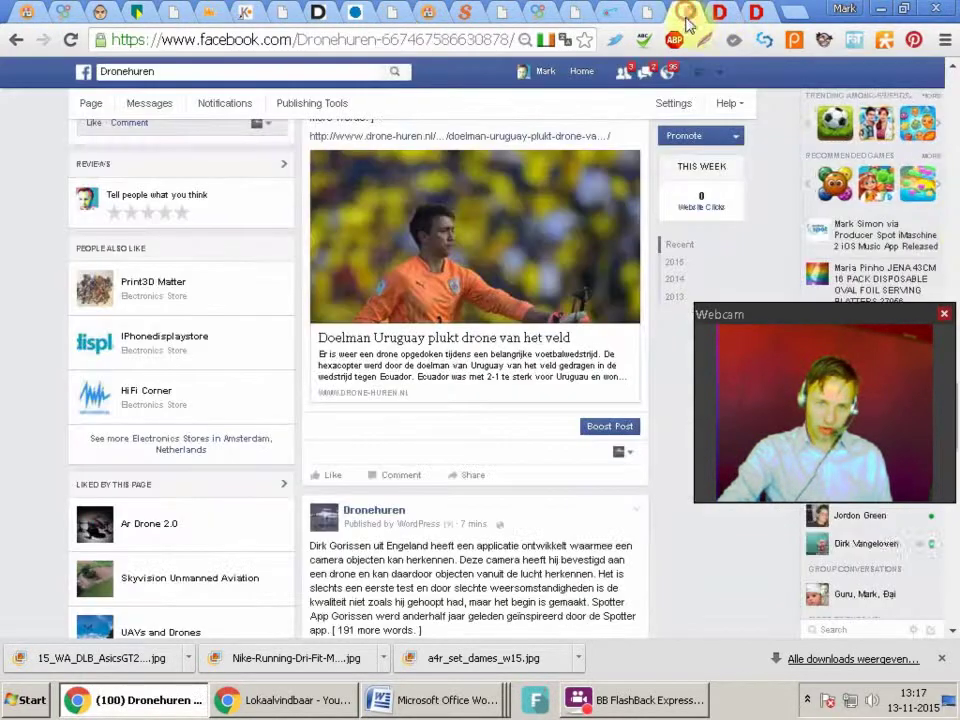
drag(882, 332, 264, 376)
drag(951, 439, 955, 160)
scroll(912, 204, down, 1)
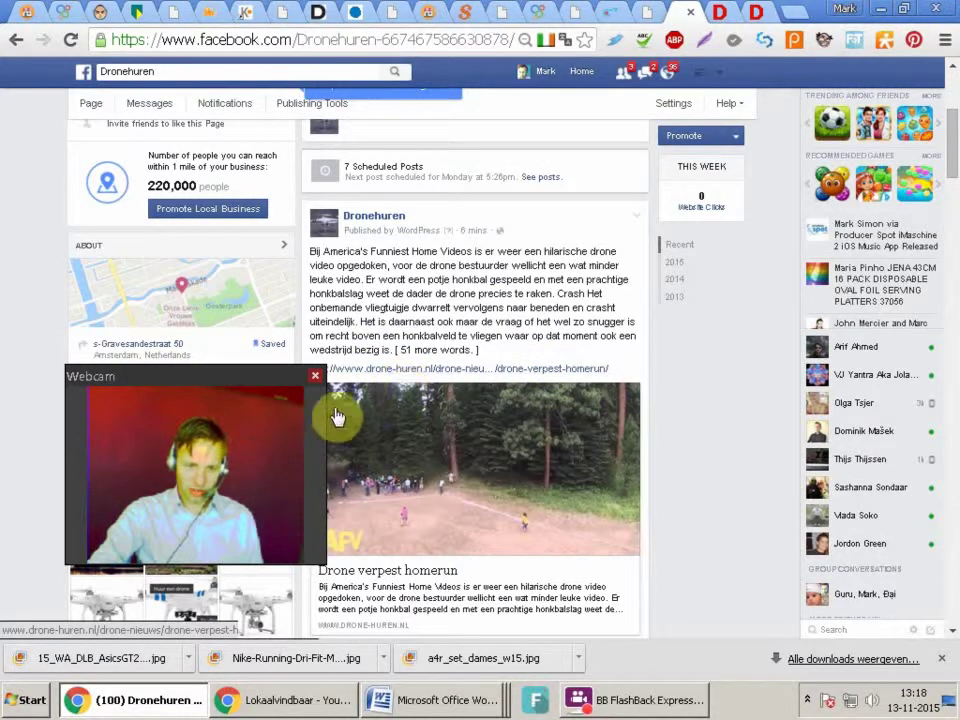
click(358, 376)
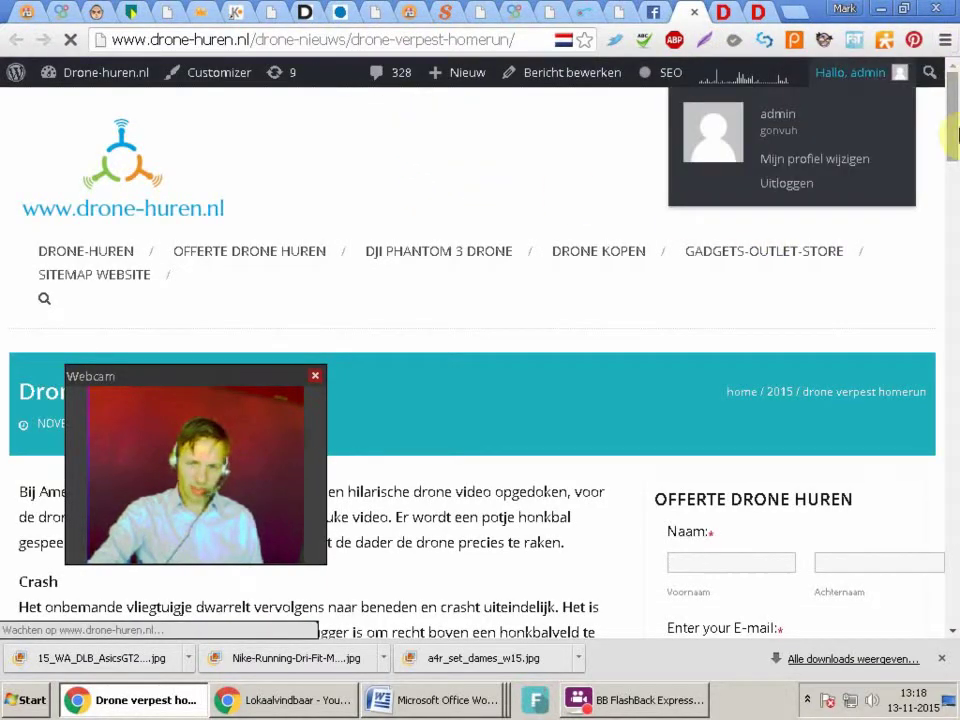
Check the address of the "Drone verpest homerun" article and open the drone-huren.nl WordPress dashboard
drag(952, 125, 171, 64)
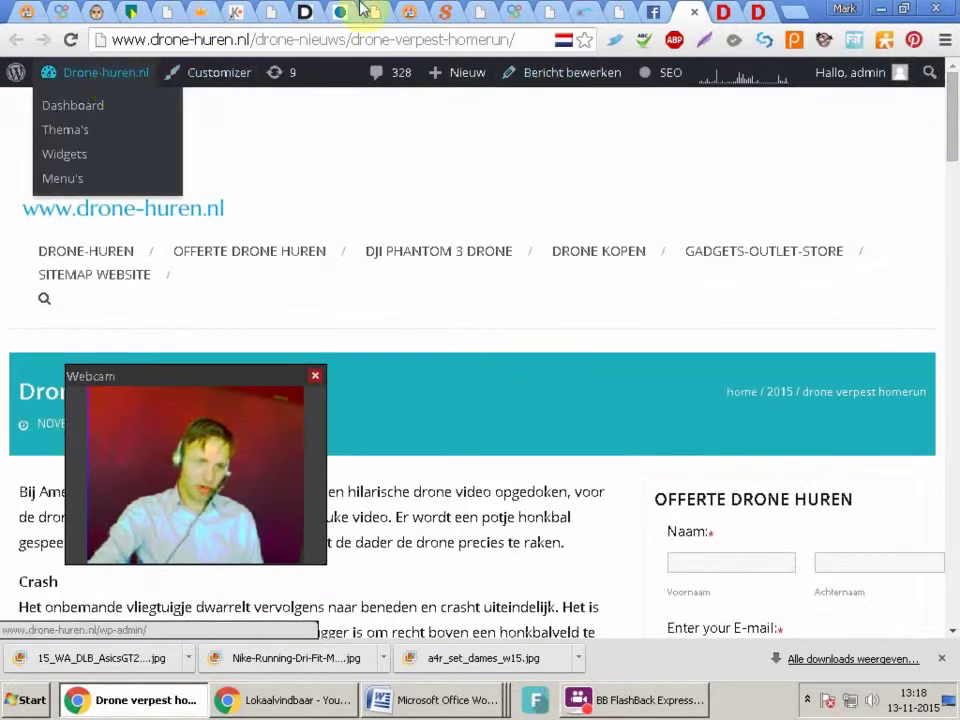
click(299, 40)
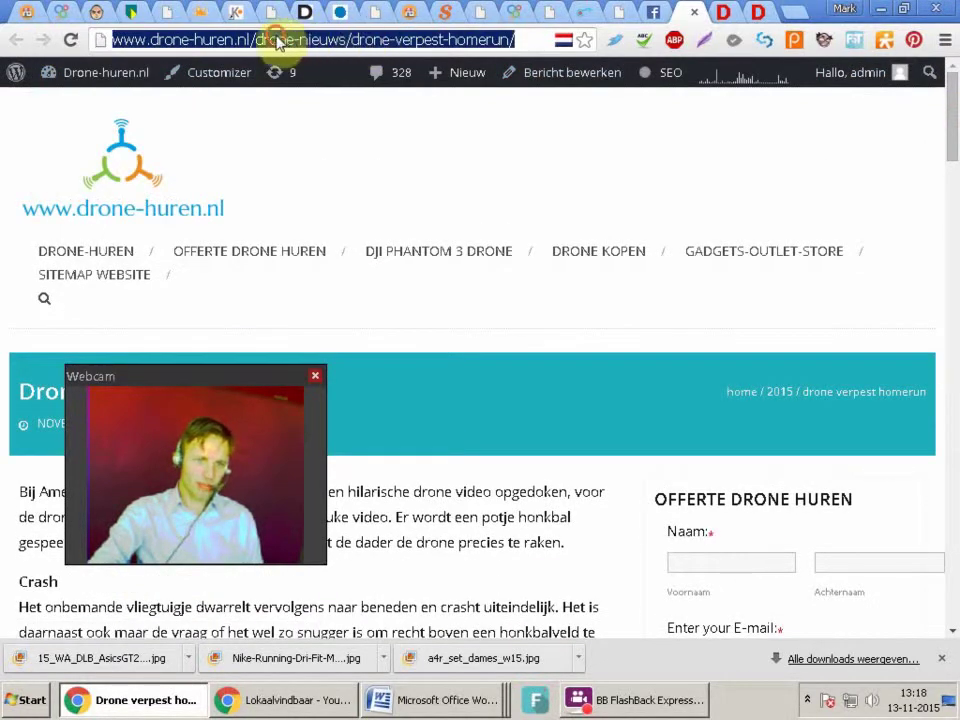
click(274, 41)
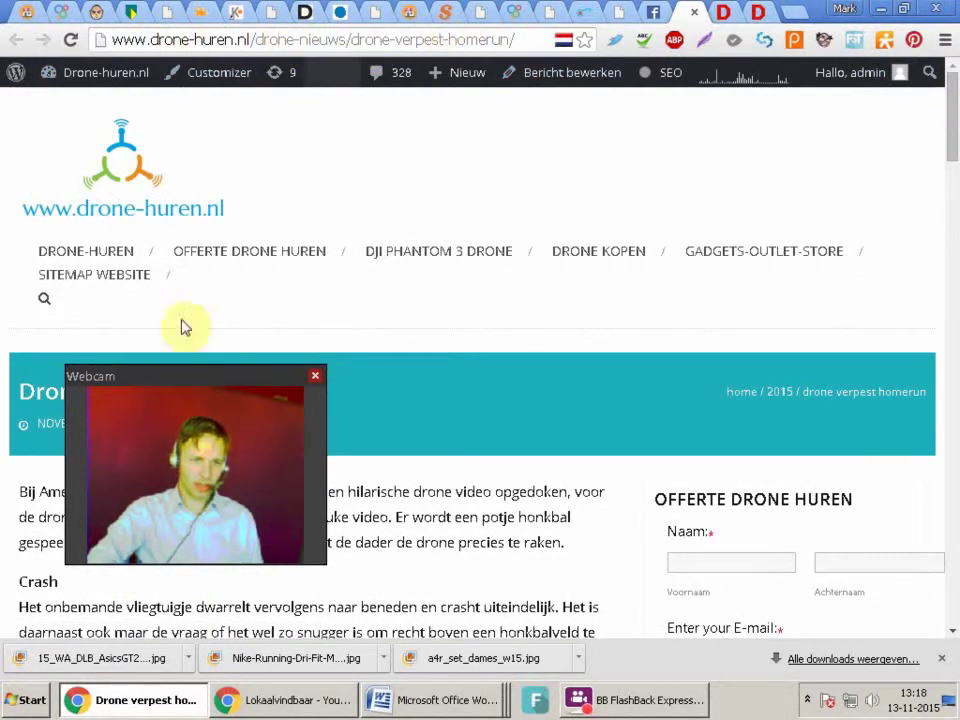
mouse_move(90, 78)
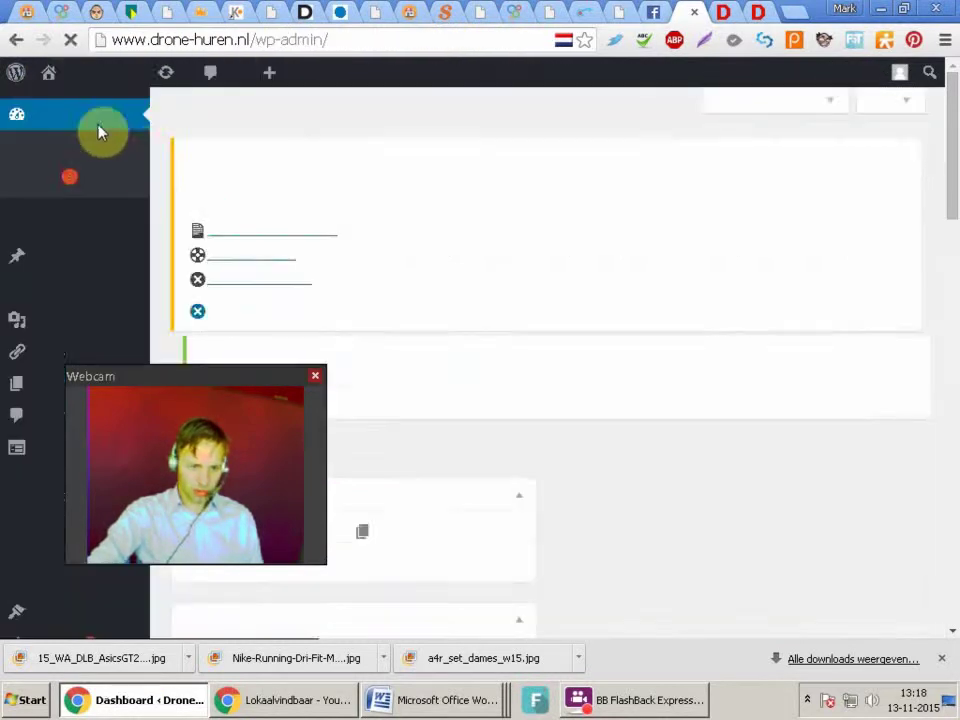
drag(268, 385, 879, 150)
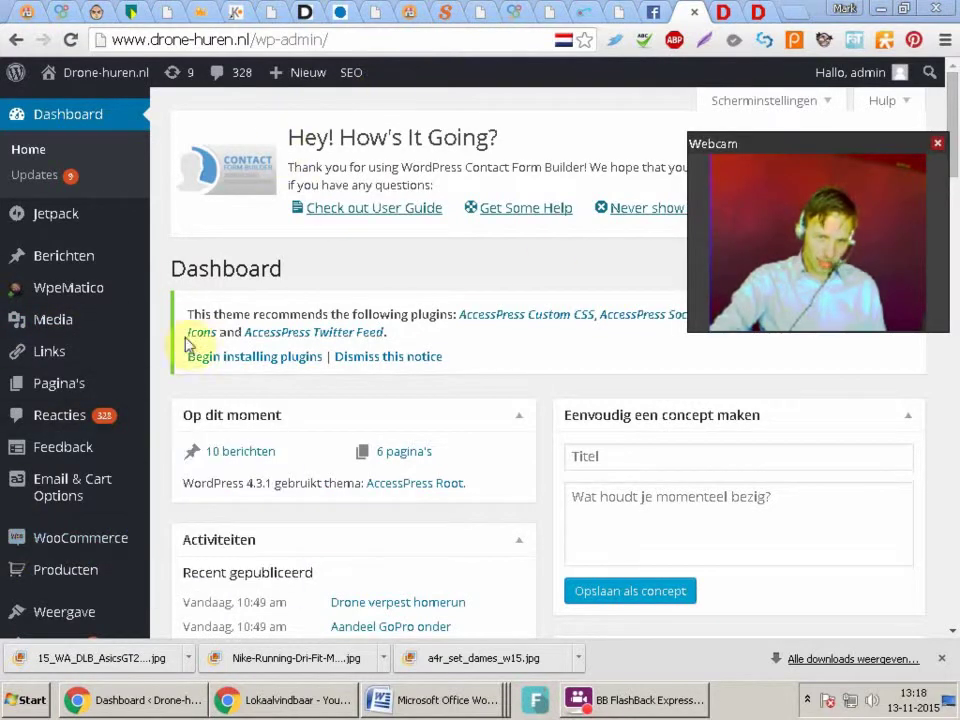
Open the WPeMatico campaign list and start editing the Feed Drone campaign
mouse_move(42, 394)
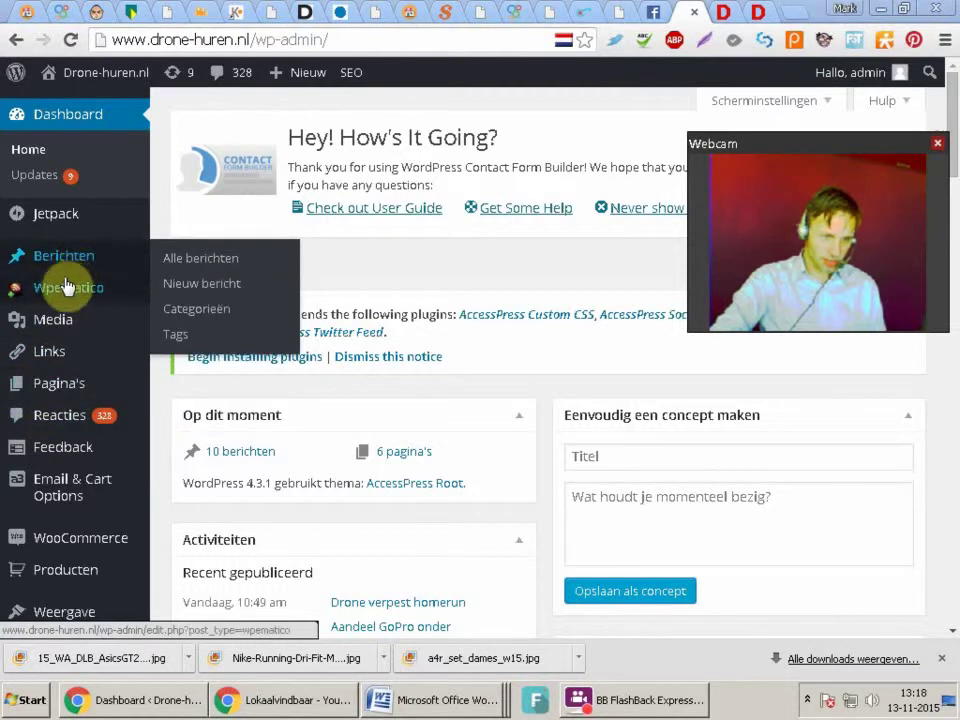
mouse_move(60, 287)
click(201, 291)
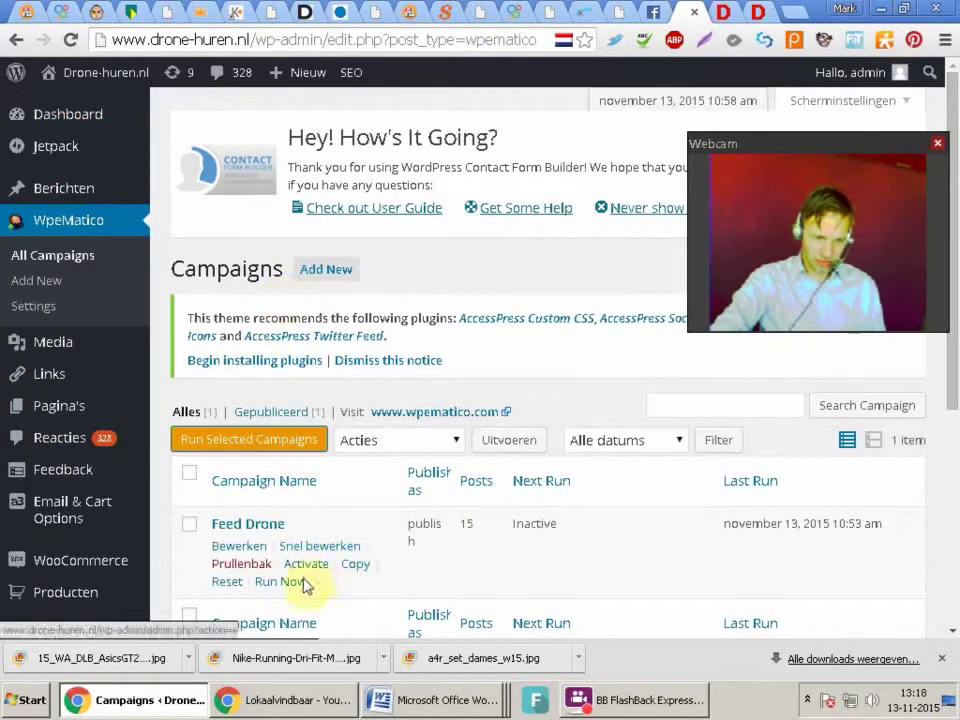
click(250, 552)
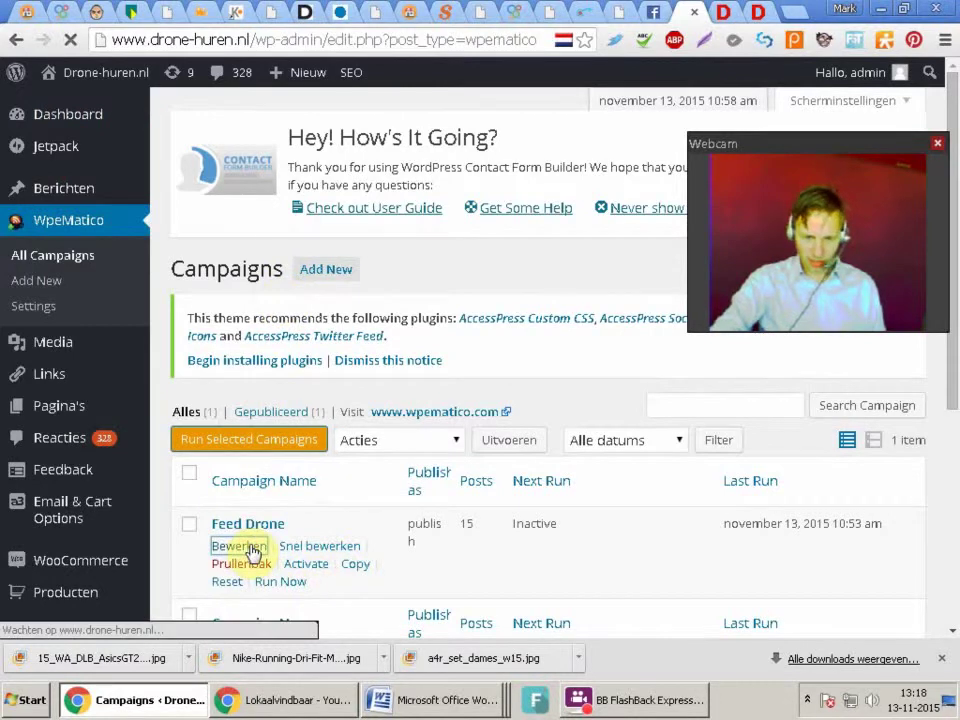
Replace the campaign category Drone Nieuws with a new category named Drones-Nieuws and update the campaign
scroll(945, 256, down, 1)
scroll(945, 256, down, 3)
scroll(952, 282, down, 3)
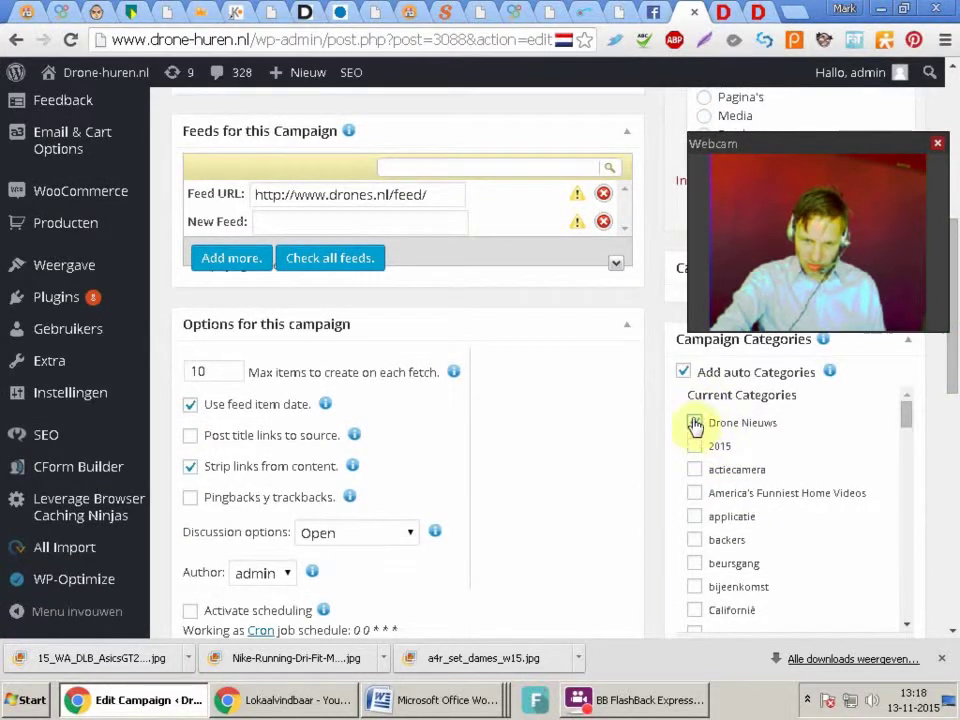
scroll(925, 377, down, 1)
drag(955, 372, 910, 425)
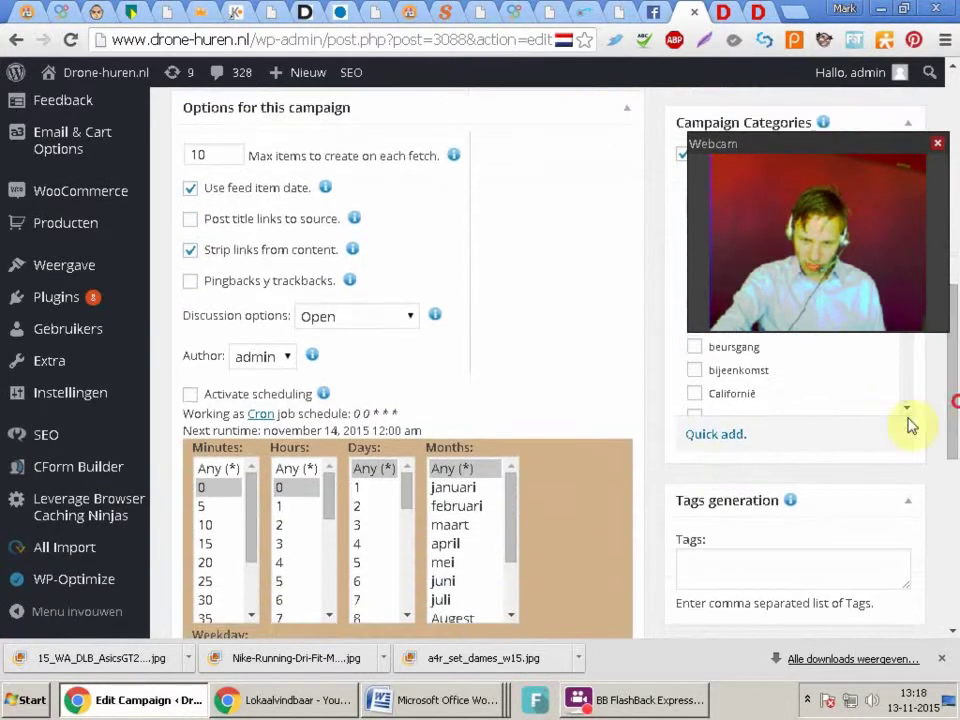
click(718, 436)
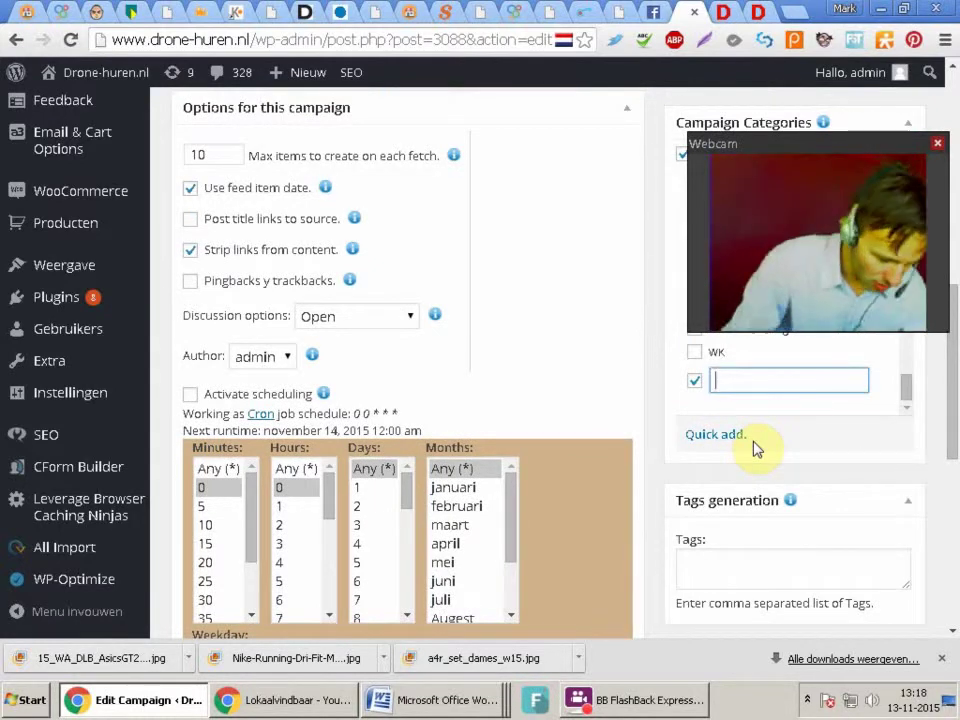
text(Drone)
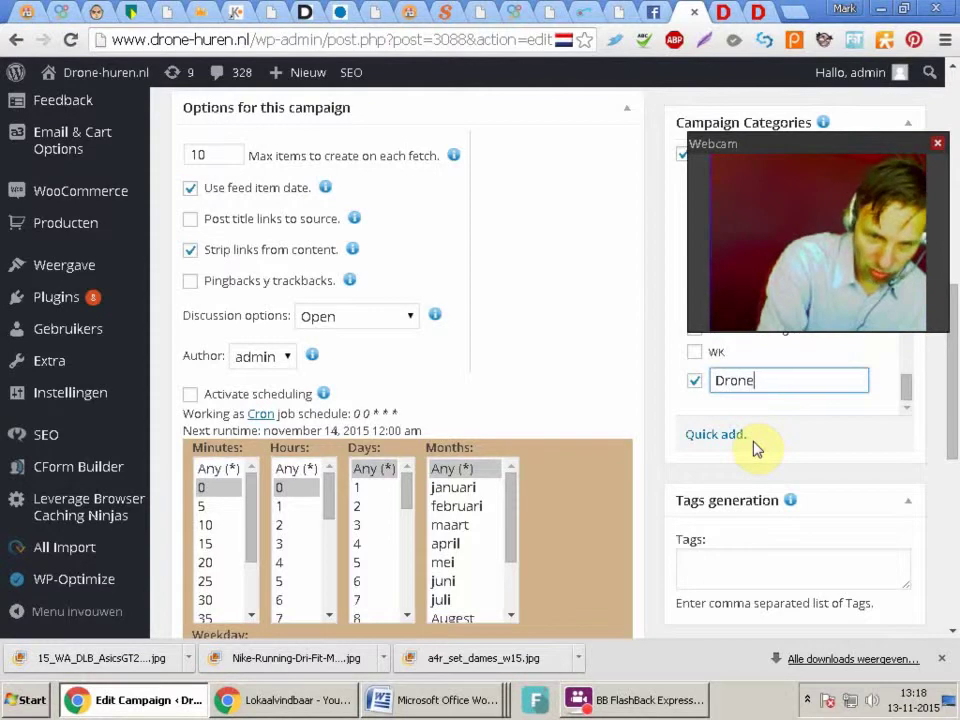
text(s-n)
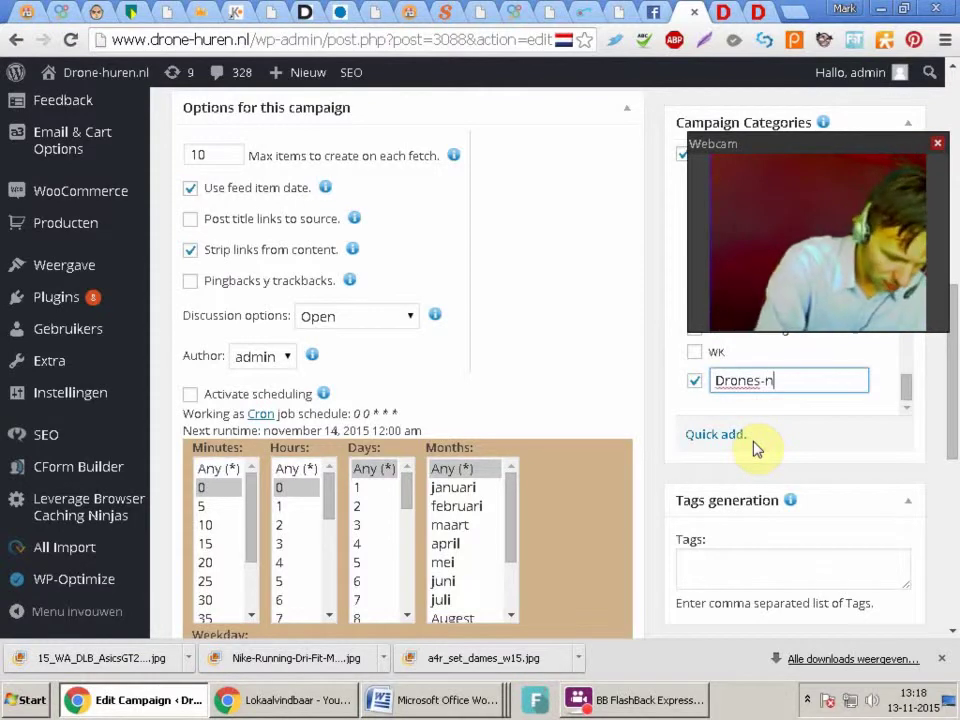
text(ieuws)
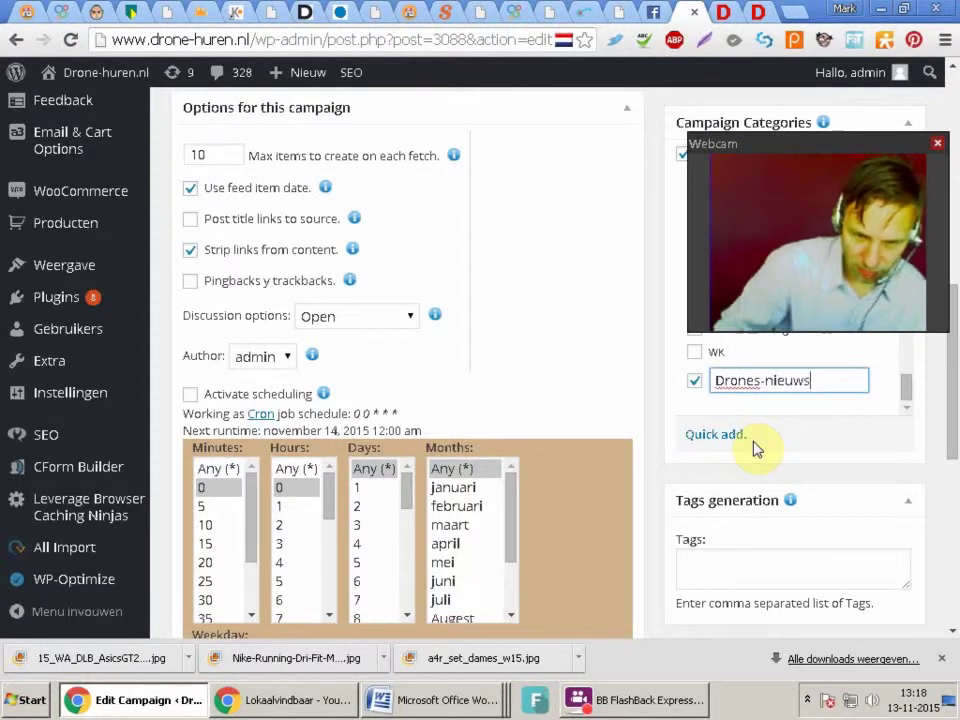
click(774, 378)
key(BackSpace)
text(N)
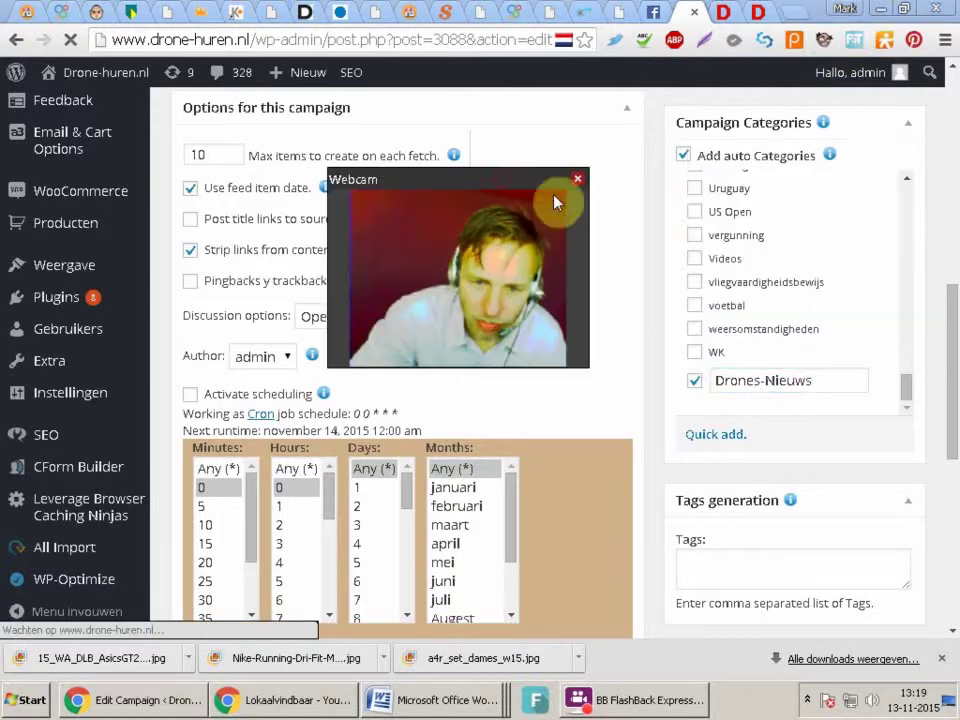
click(803, 378)
Check the category selection saved in the Feed Drone campaign
drag(952, 358, 952, 378)
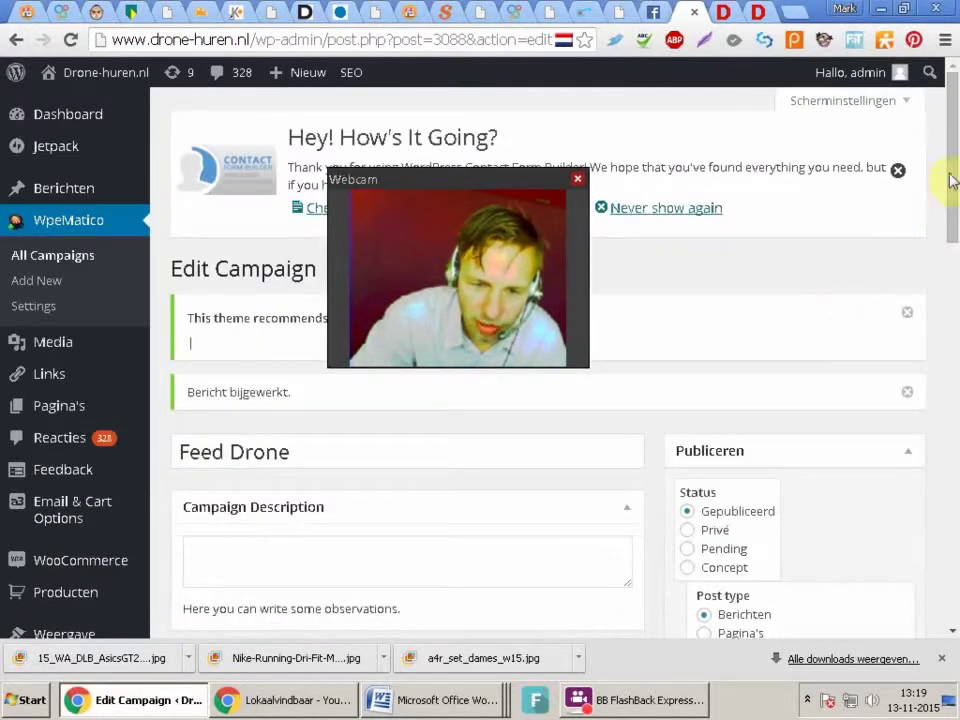
drag(955, 170, 953, 354)
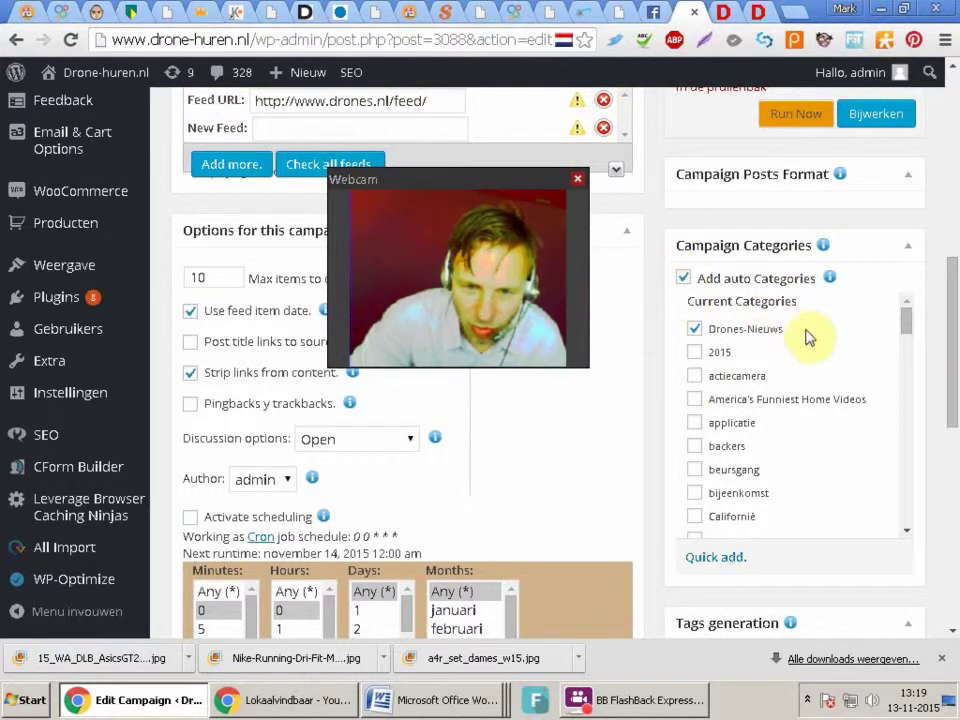
drag(950, 310, 947, 270)
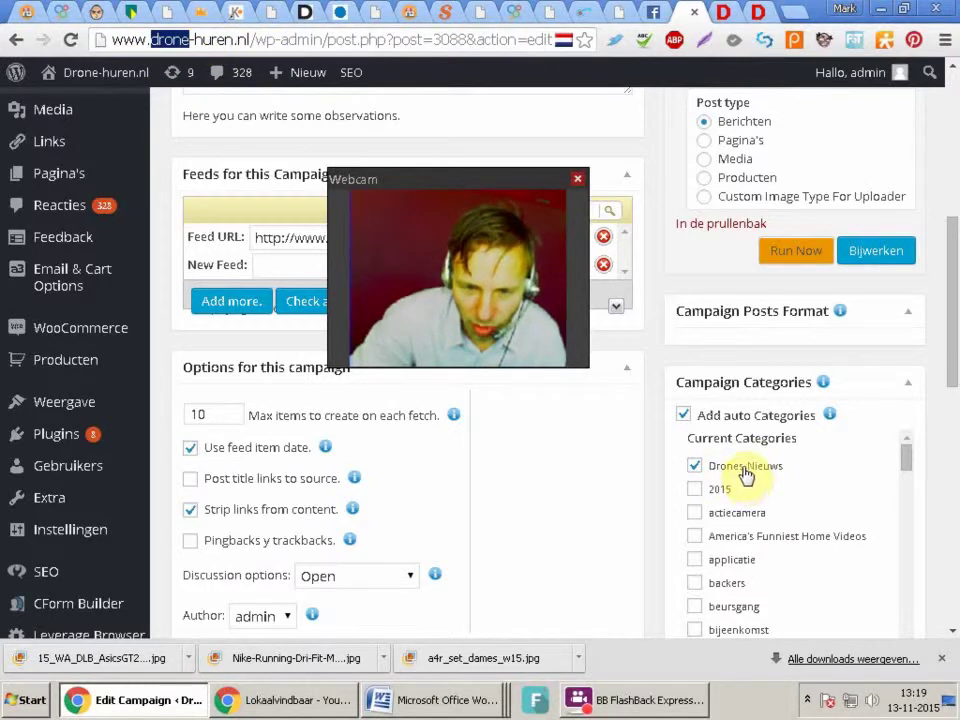
drag(798, 468, 703, 447)
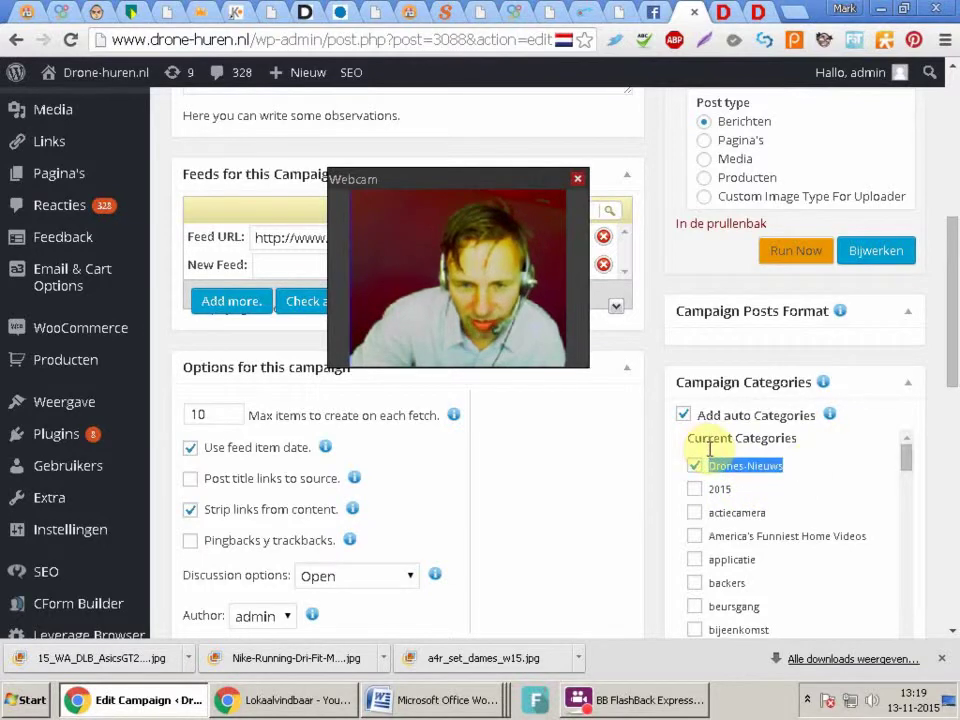
drag(955, 322, 955, 135)
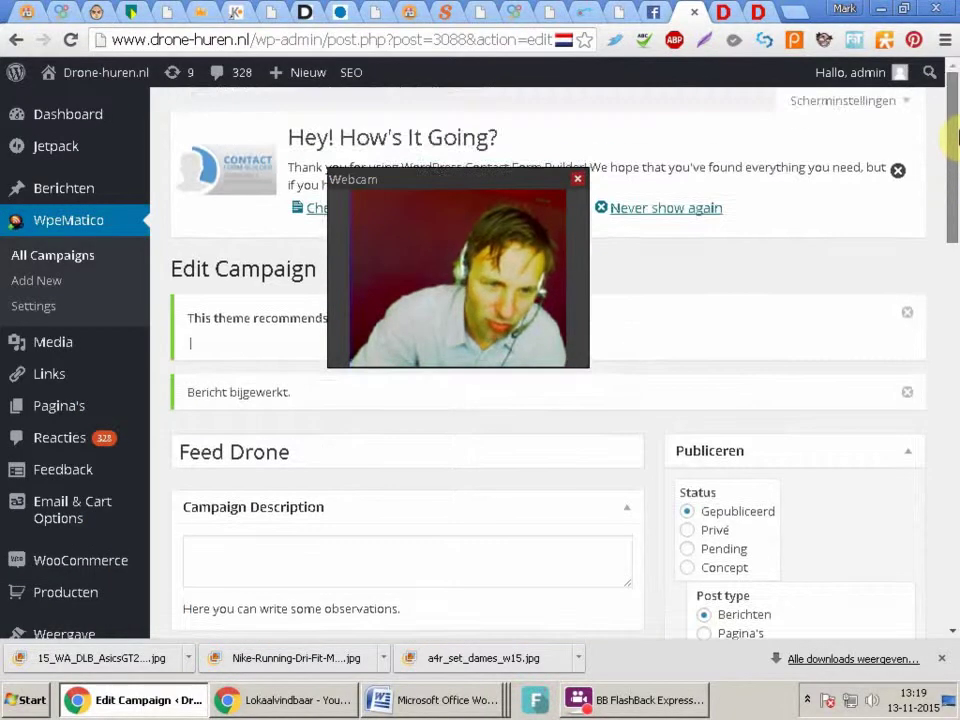
Return to the drones.nl homepage and look through its Drones Nieuws articles
click(309, 12)
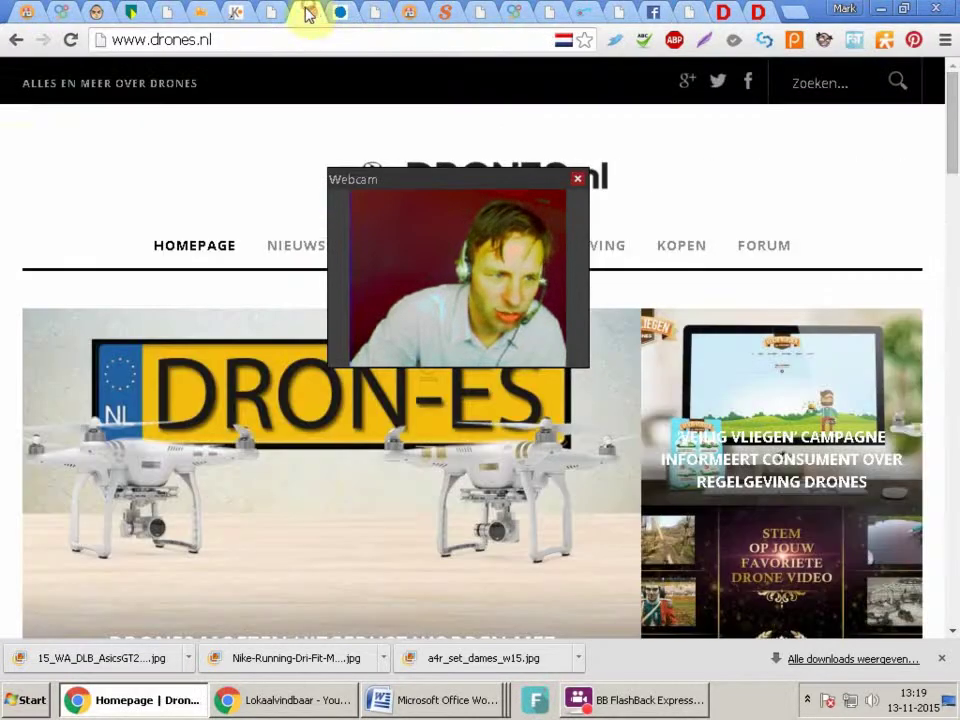
click(238, 45)
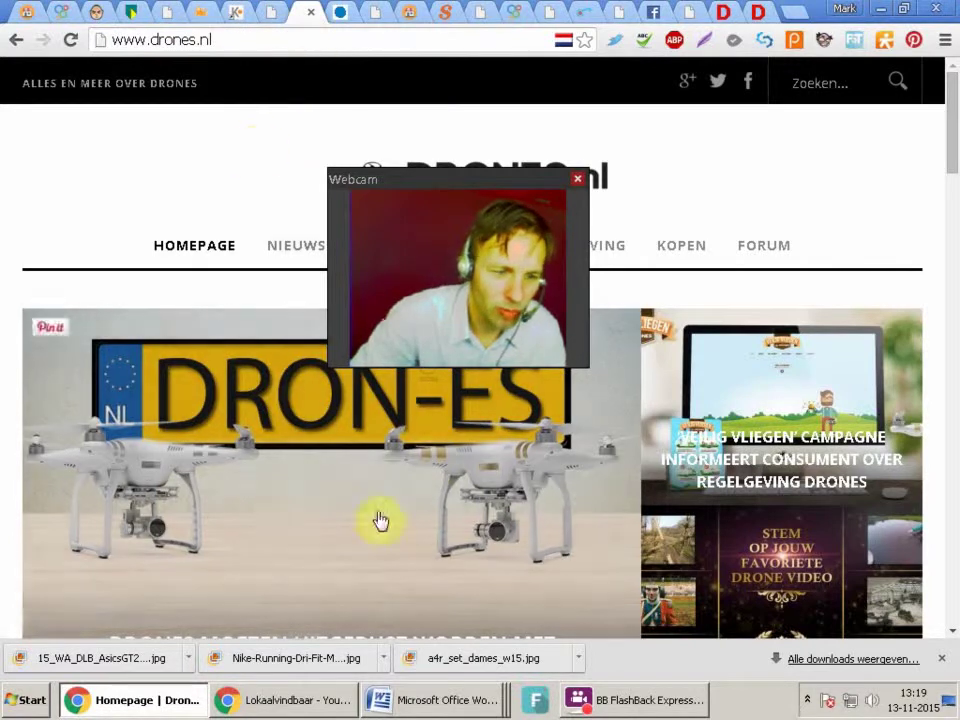
drag(947, 141, 950, 158)
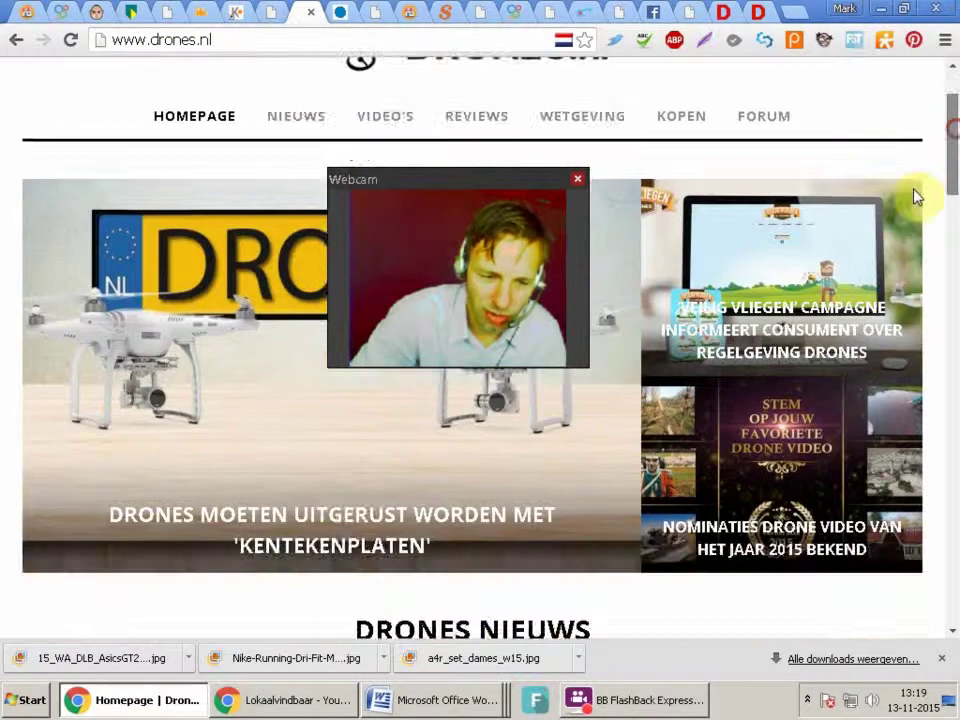
scroll(913, 197, down, 3)
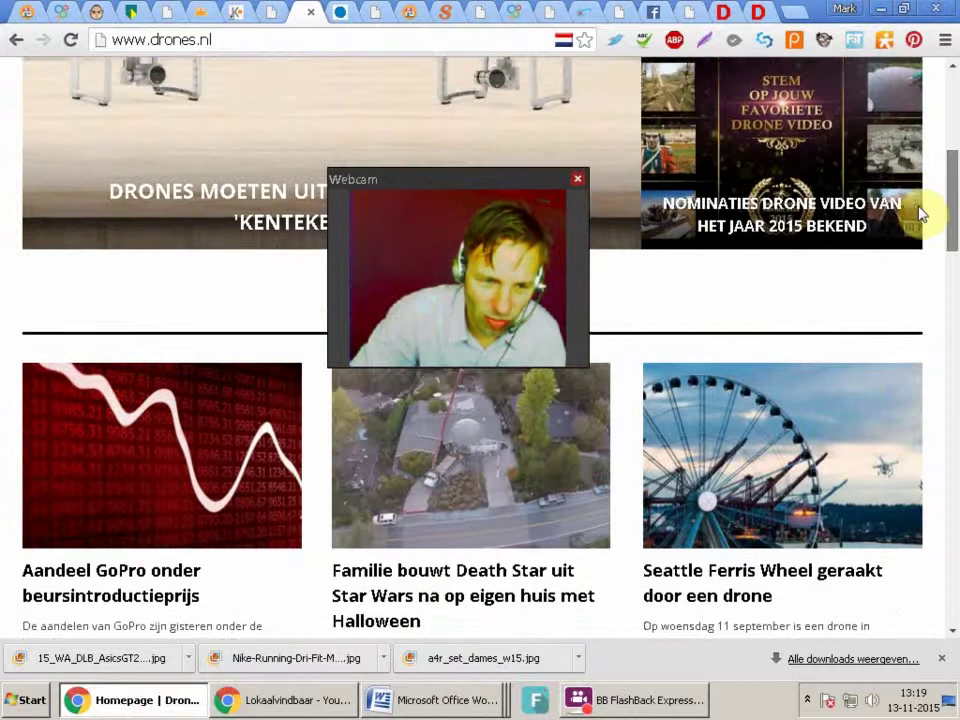
scroll(920, 214, up, 1)
scroll(920, 214, down, 1)
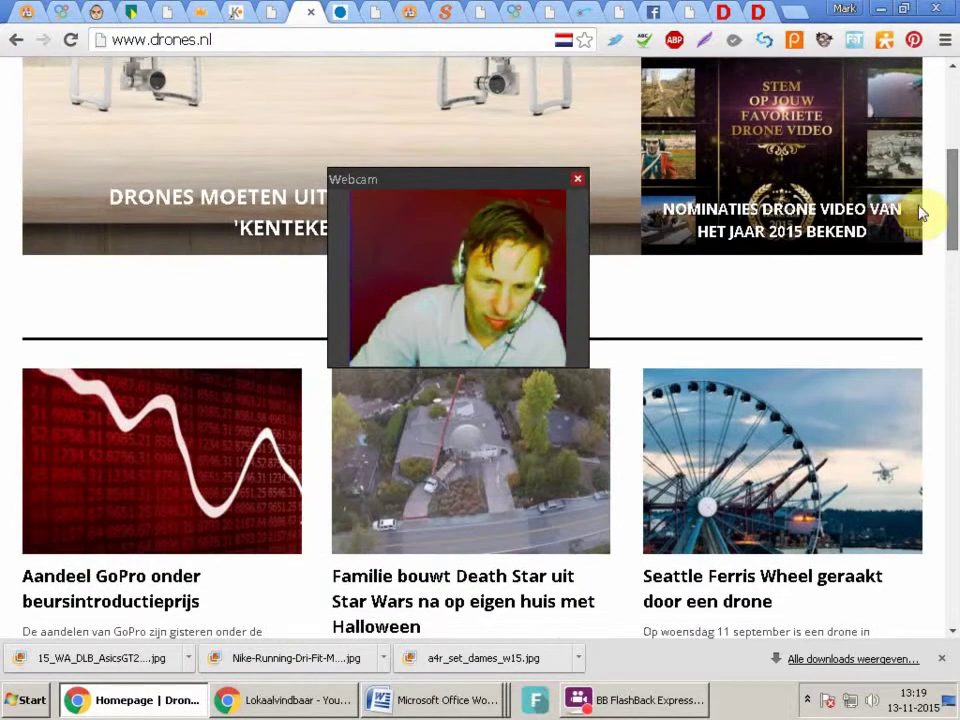
scroll(920, 213, up, 1)
scroll(920, 213, down, 1)
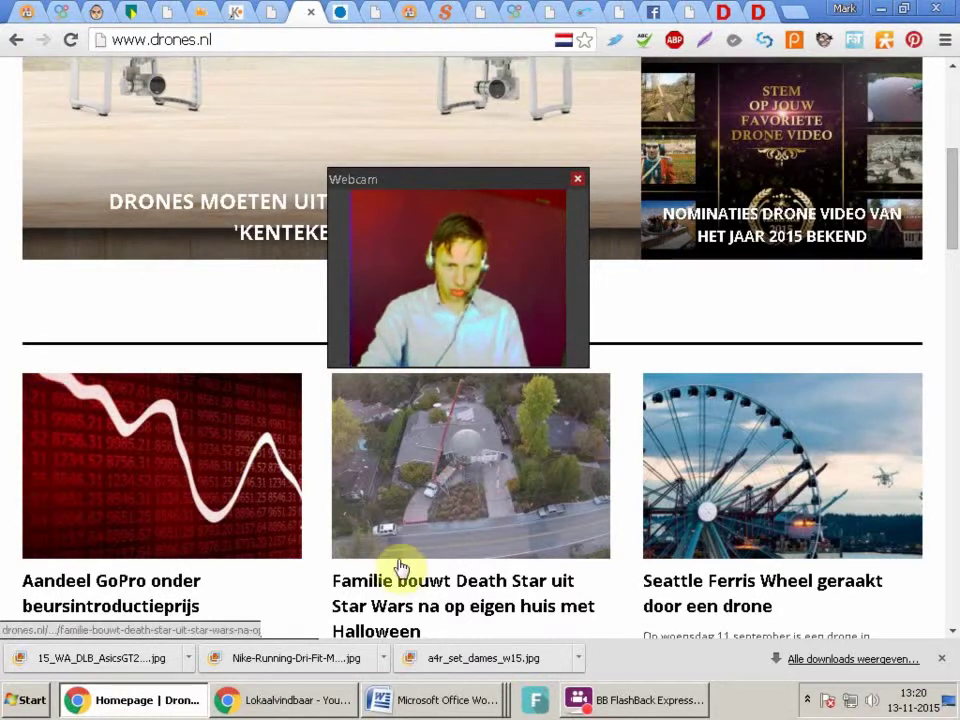
click(810, 700)
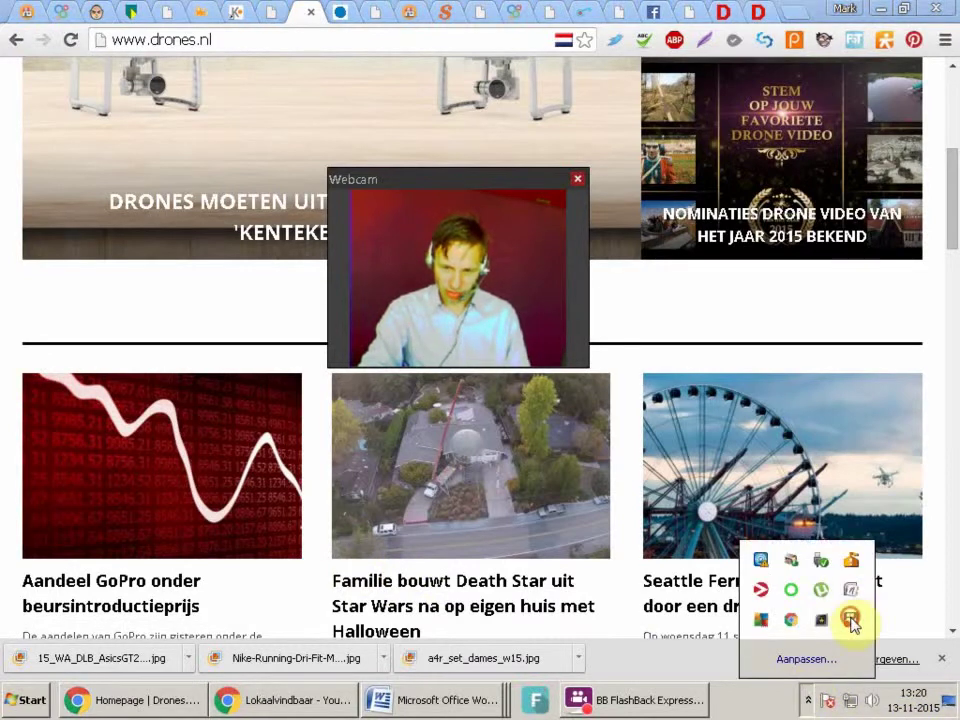